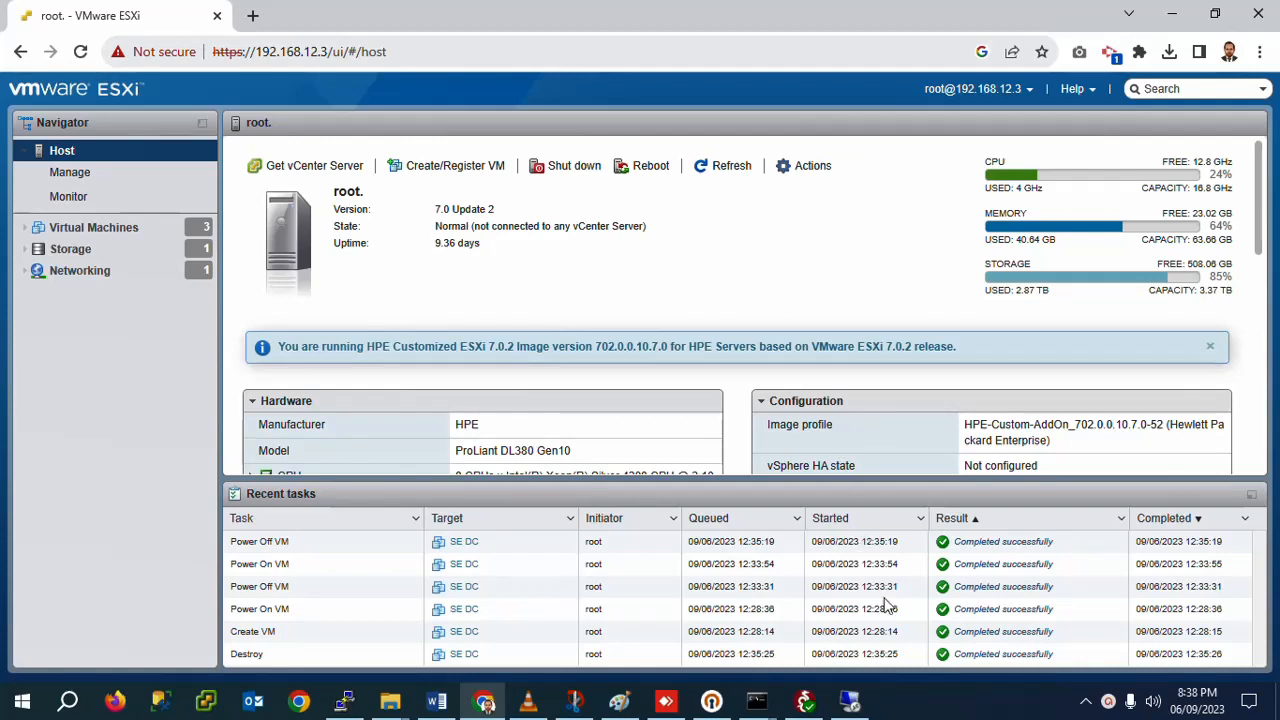
Step: From the host's Virtual Machines list, open the Create / Register VM wizard
click(1108, 703)
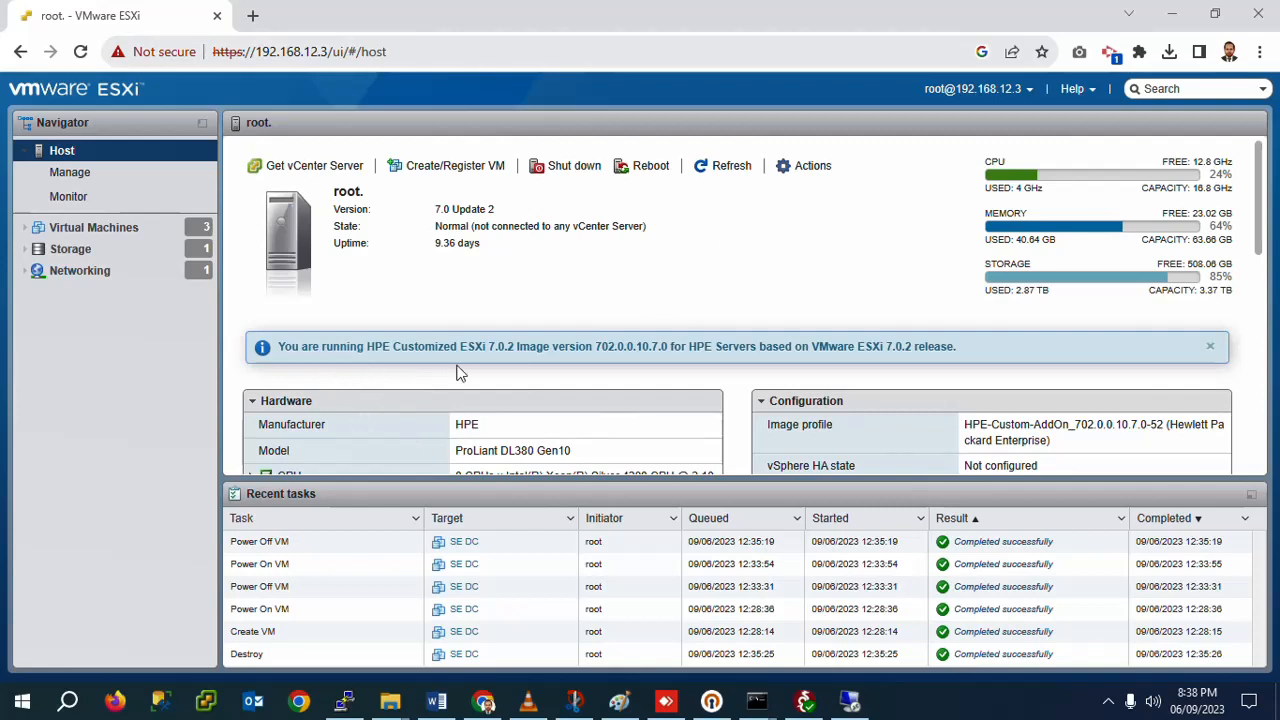
click(131, 235)
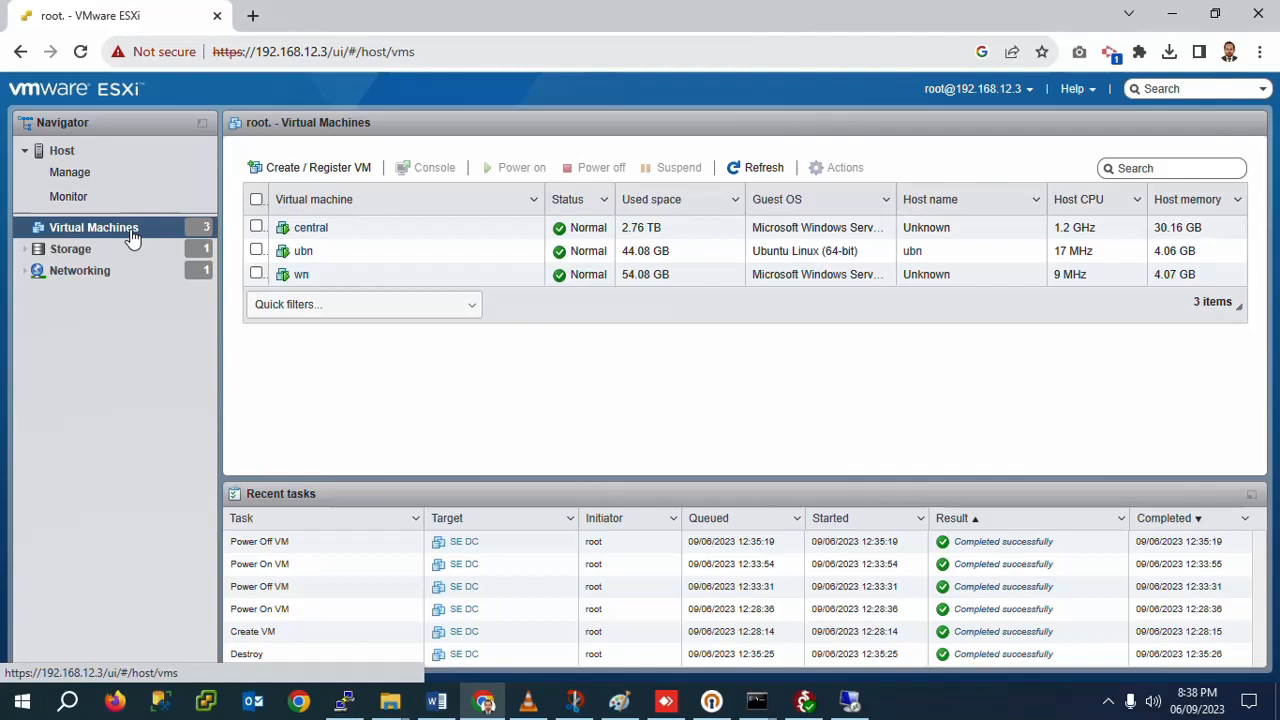
click(278, 170)
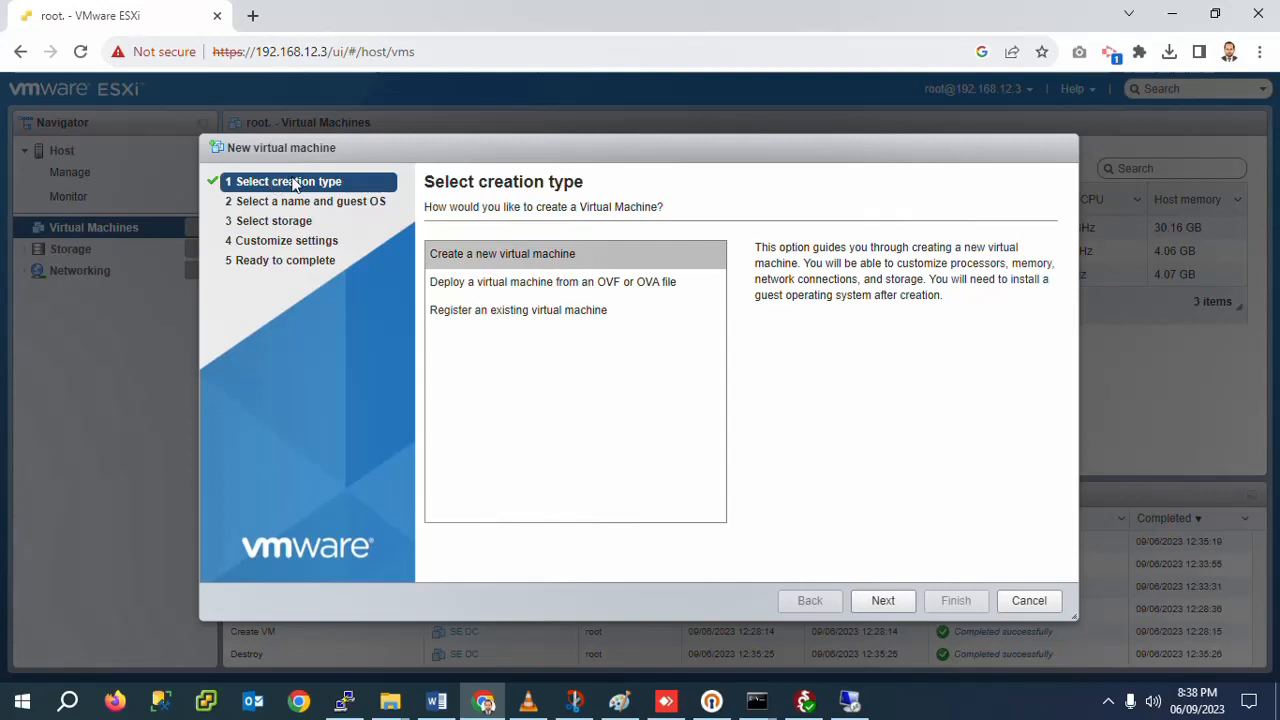
Step: Name the new VM SDC with Windows family, Microsoft Windows Server 2022 (64-bit) guest OS
click(878, 612)
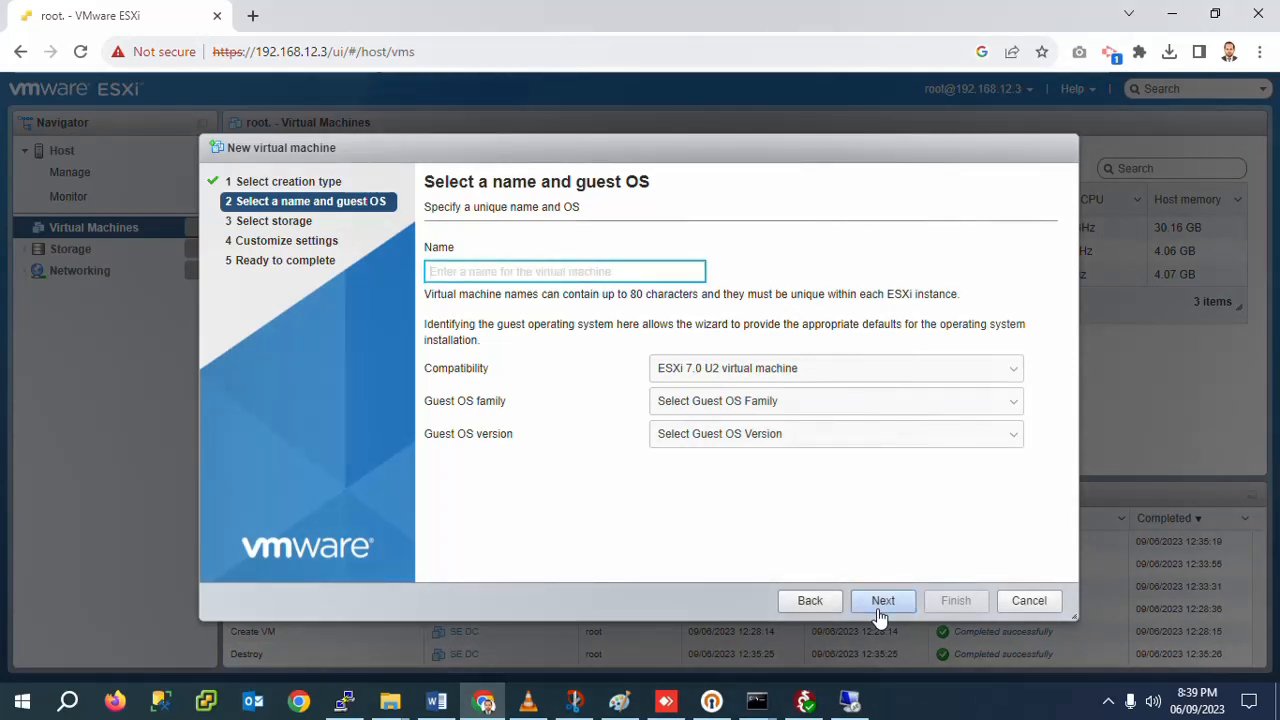
text(S)
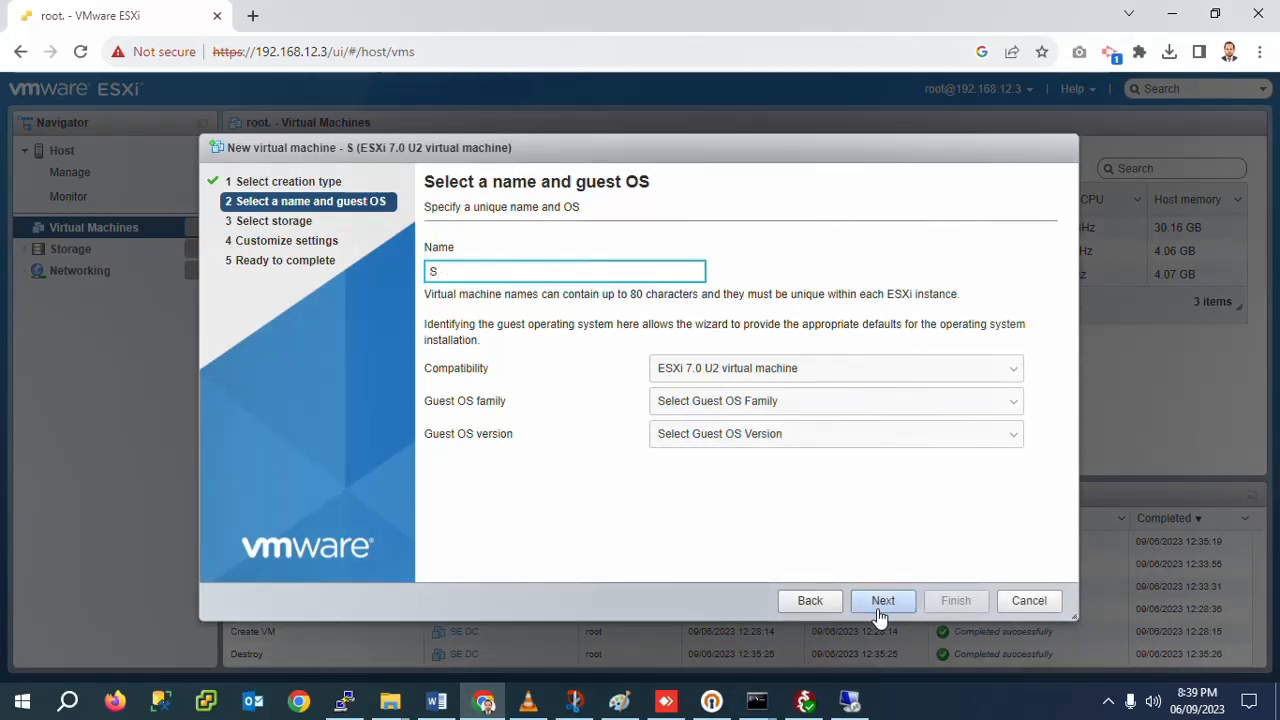
text(DC)
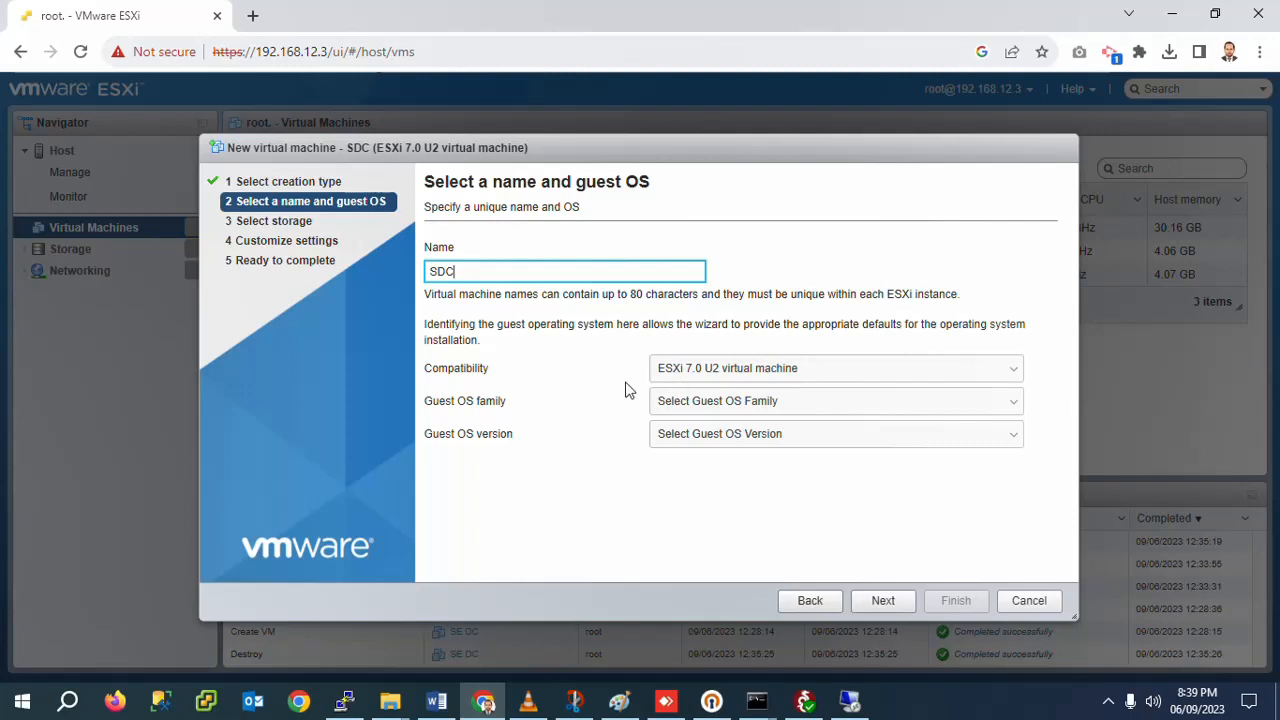
click(722, 410)
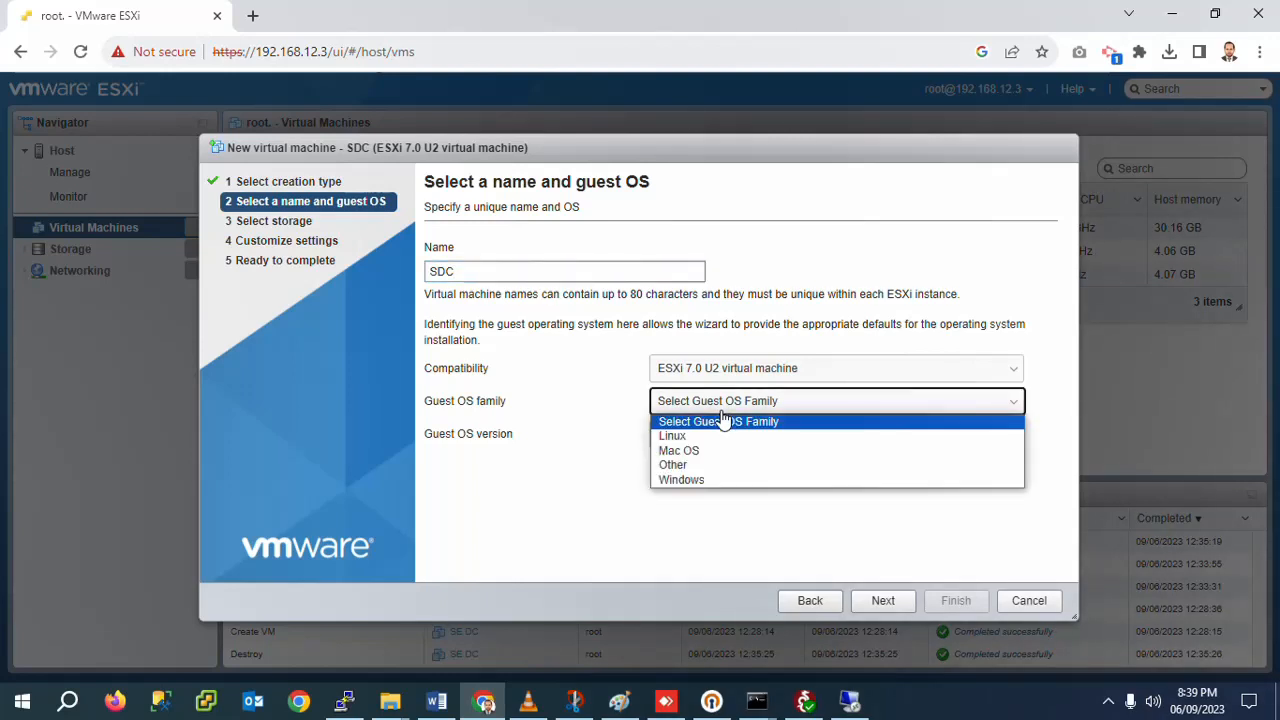
click(708, 482)
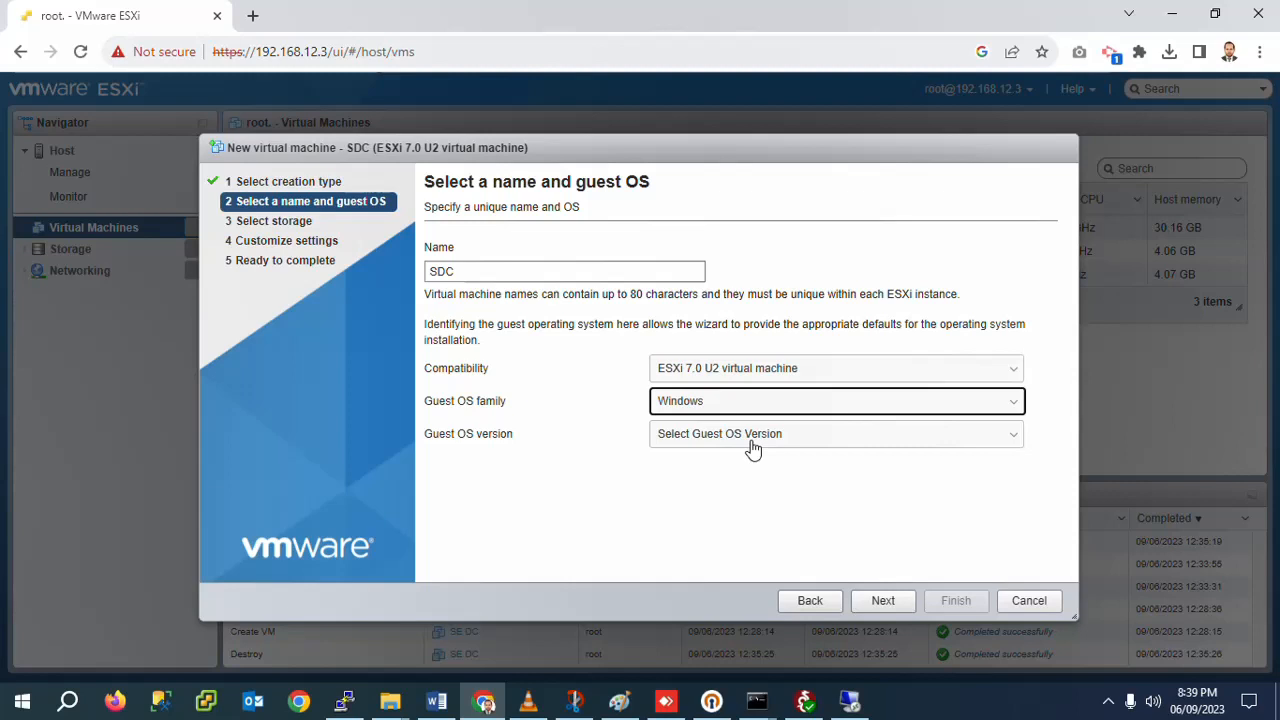
click(752, 440)
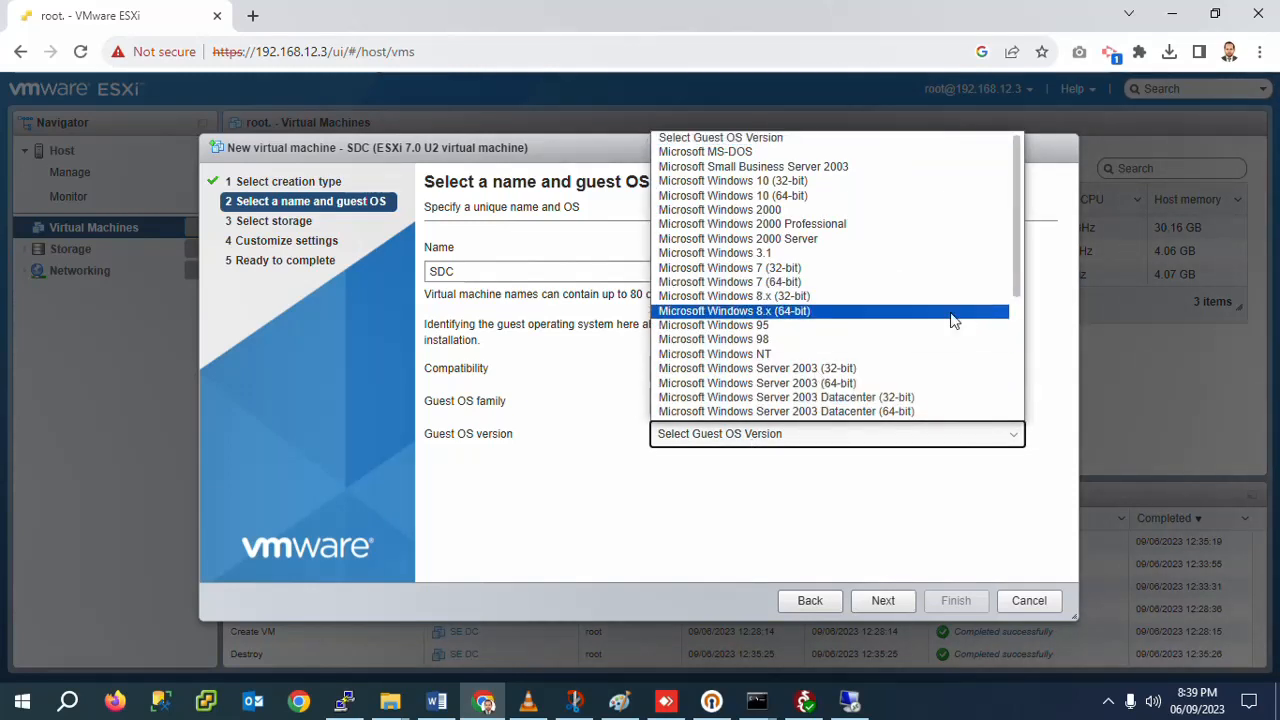
drag(1020, 289, 1012, 420)
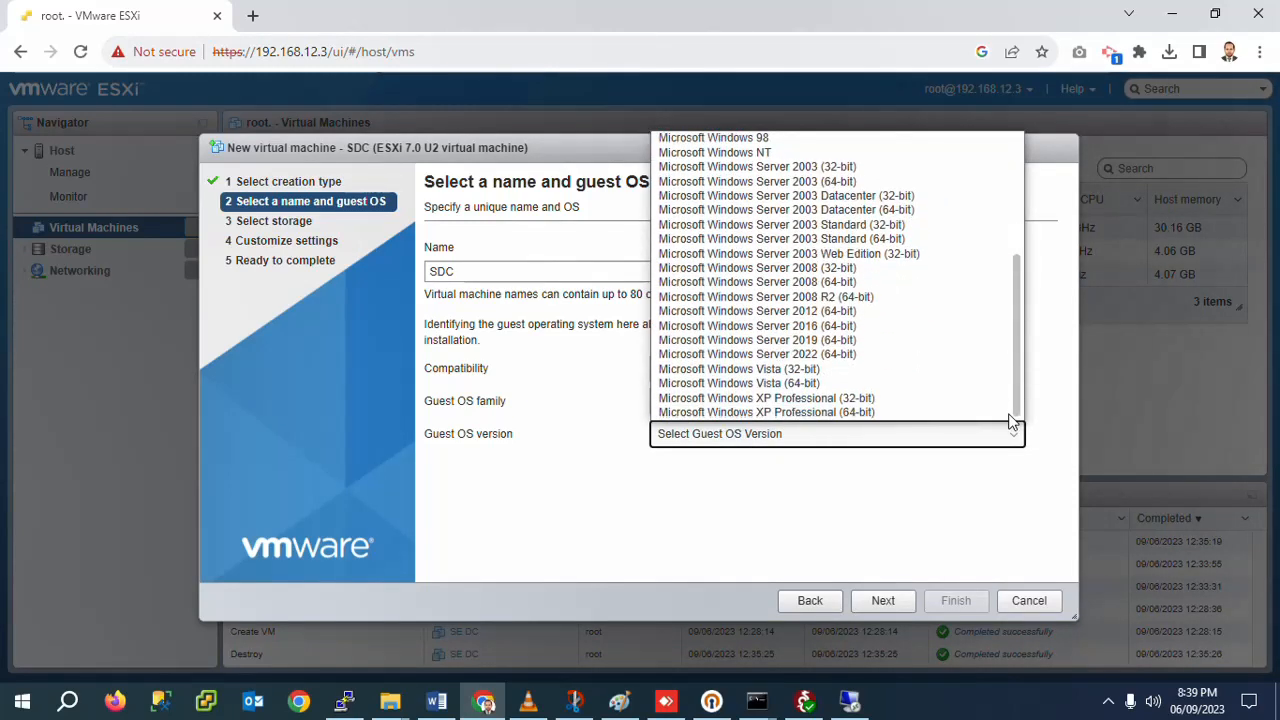
click(857, 356)
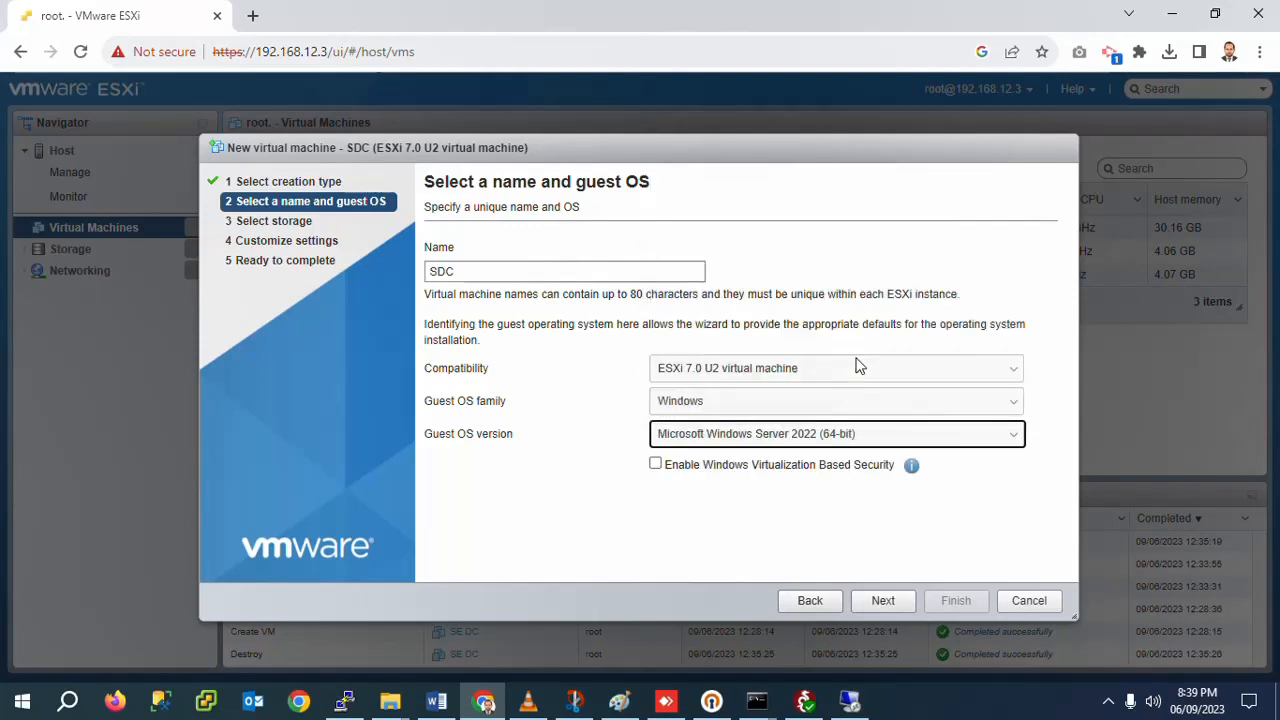
click(881, 604)
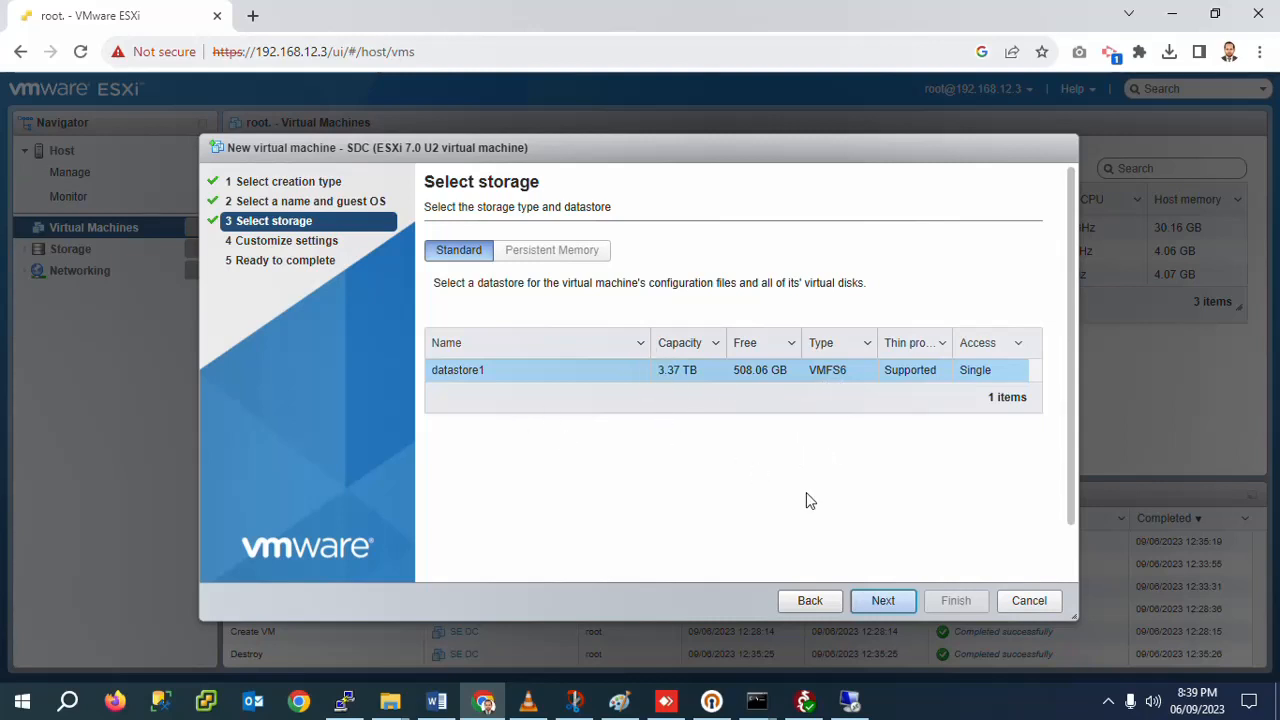
Step: Keep datastore1 as SDC's storage and continue to Customize settings
click(883, 603)
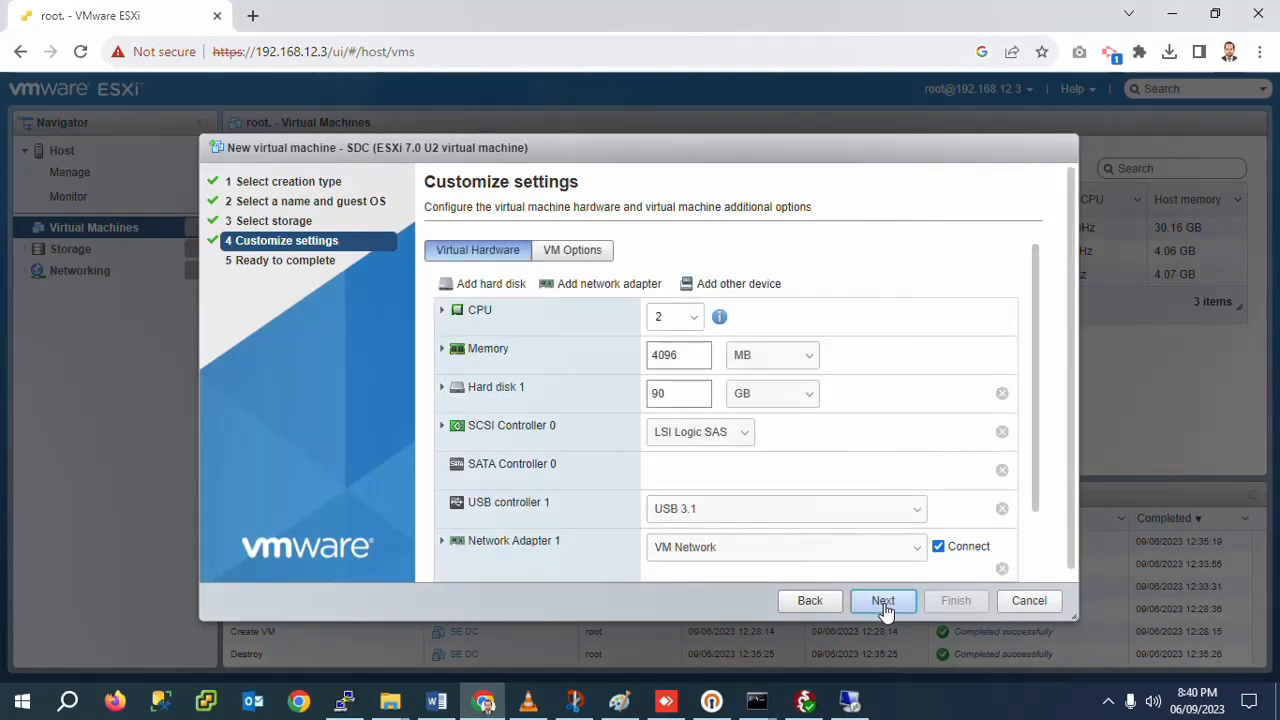
Step: Give the VM 6 CPUs and 8 GB of memory, dismissing the memory warning
click(693, 318)
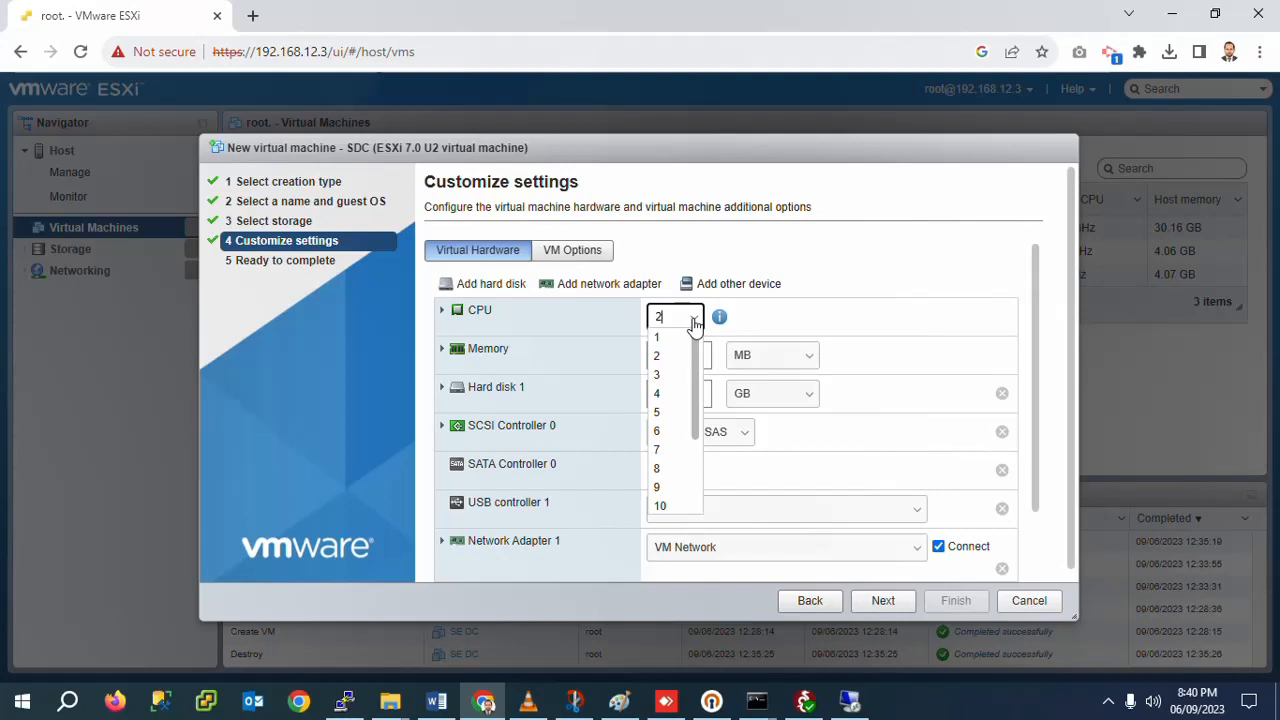
click(666, 432)
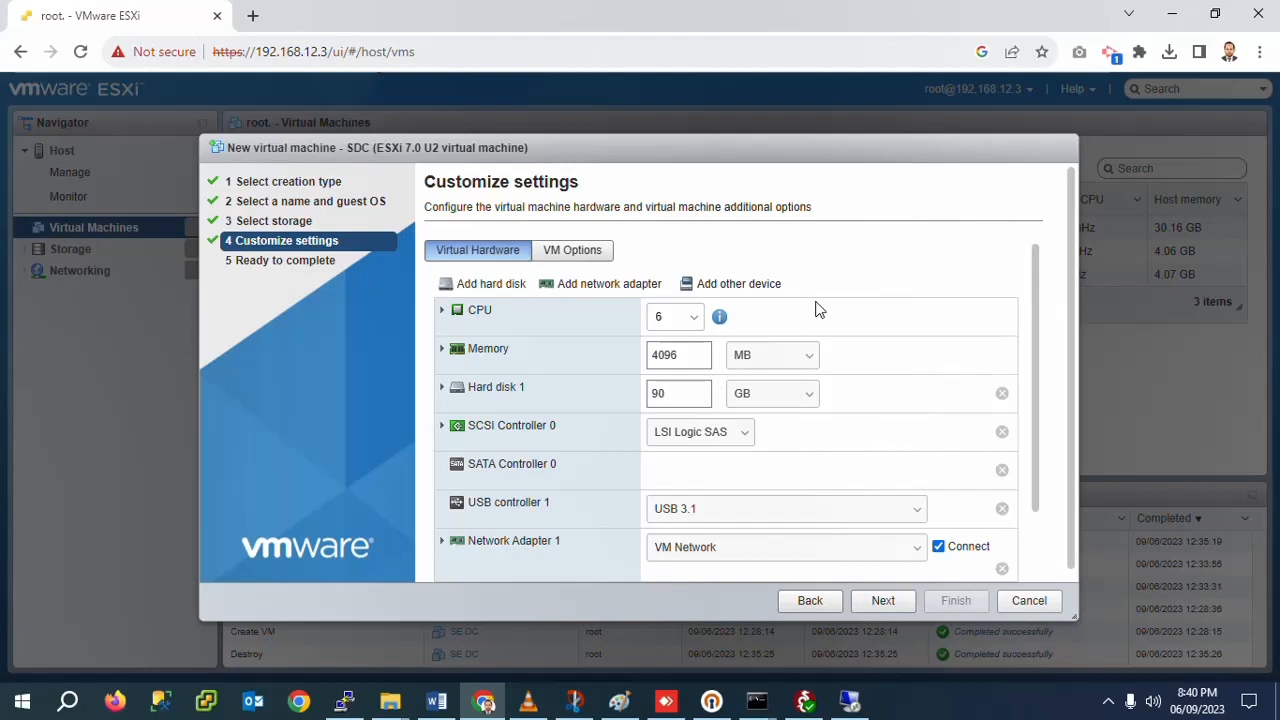
double_click(682, 358)
text(8)
click(772, 360)
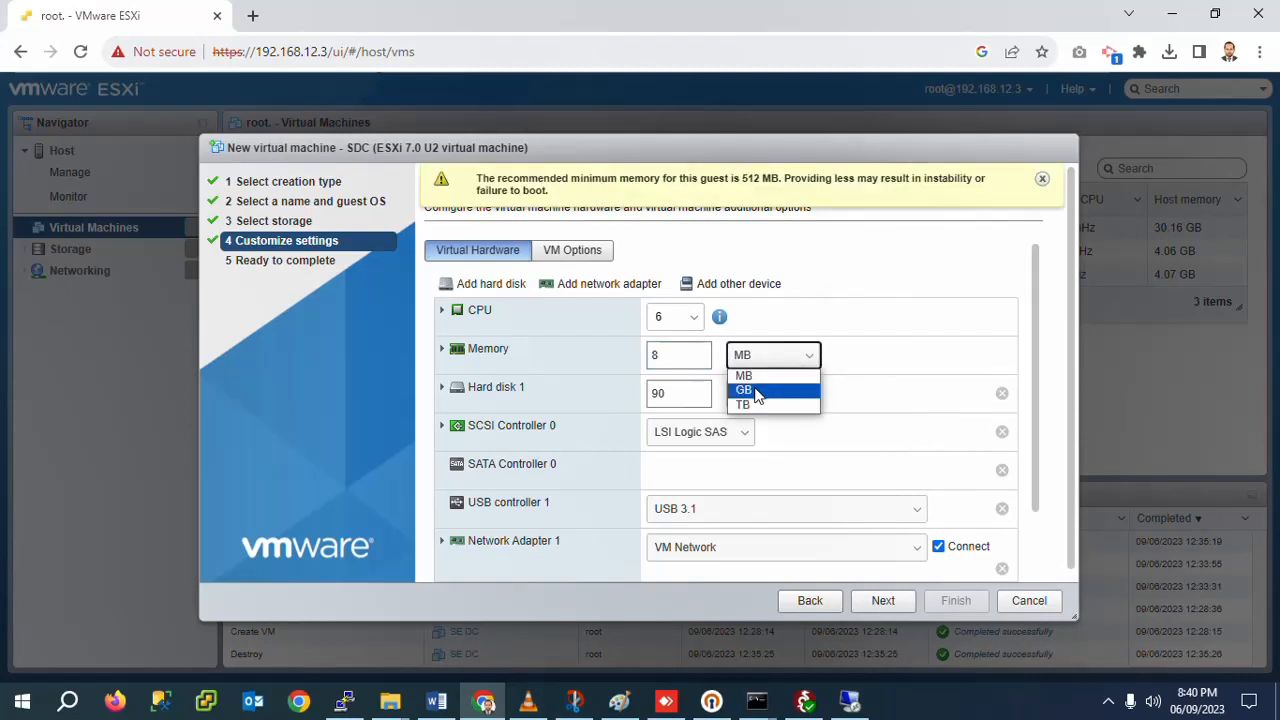
click(756, 387)
click(1042, 178)
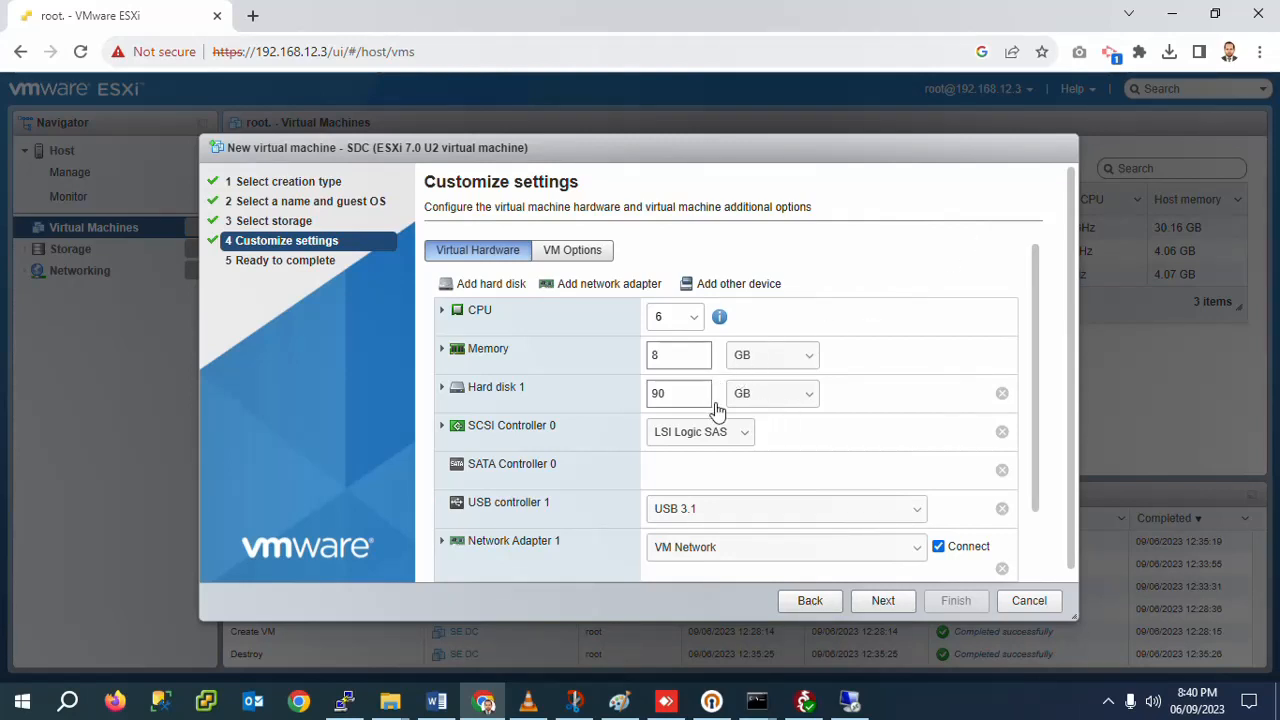
Step: Set Hard disk 1 to 200 GB
double_click(659, 395)
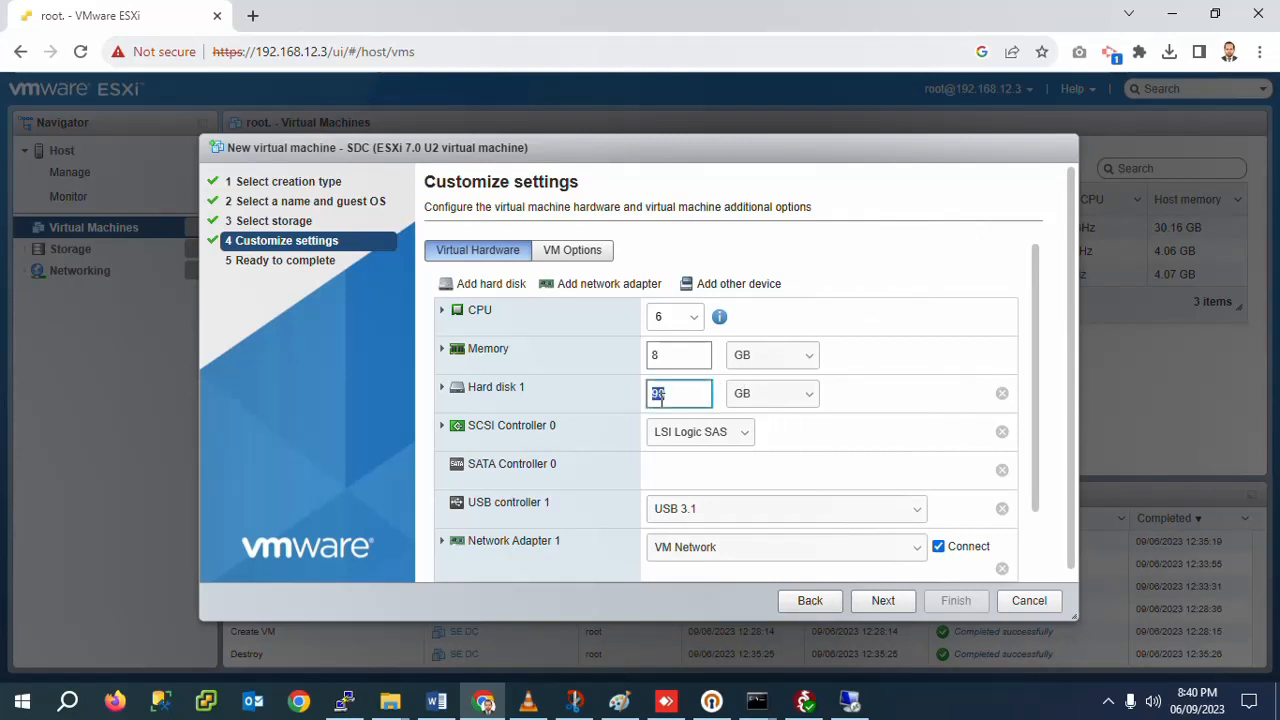
text(250)
key(BackSpace)
key(BackSpace)
text(80)
key(BackSpace)
key(BackSpace)
text(00)
scroll(1037, 415, down, 3)
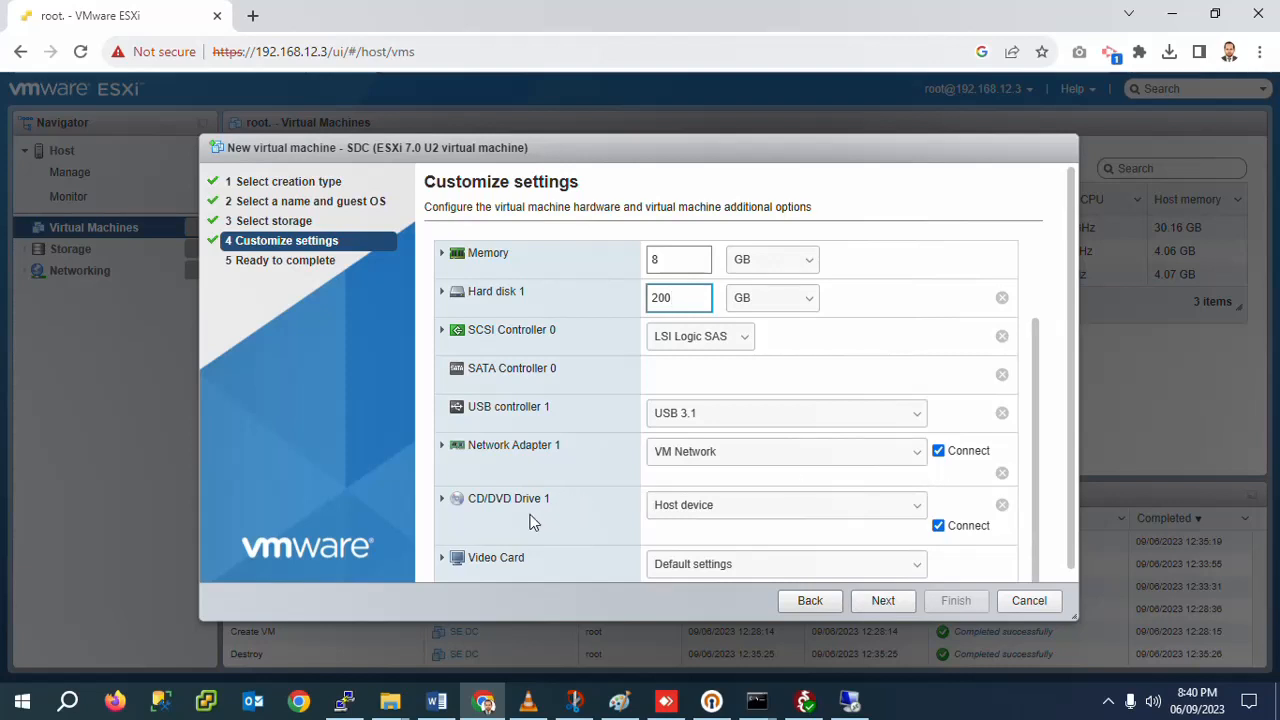
Step: Attach SERVER_EVAL_x64FRE_en-us.iso from datastore1 as CD/DVD Drive 1's Datastore ISO file
click(689, 511)
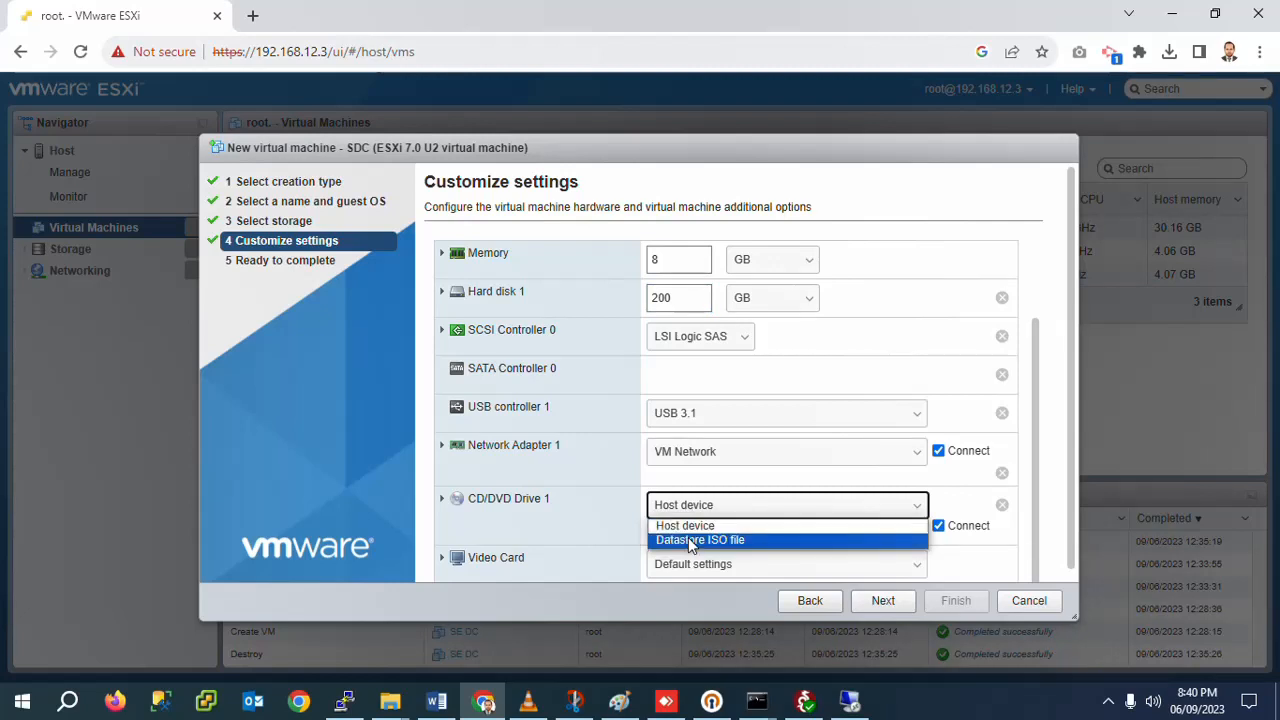
click(688, 539)
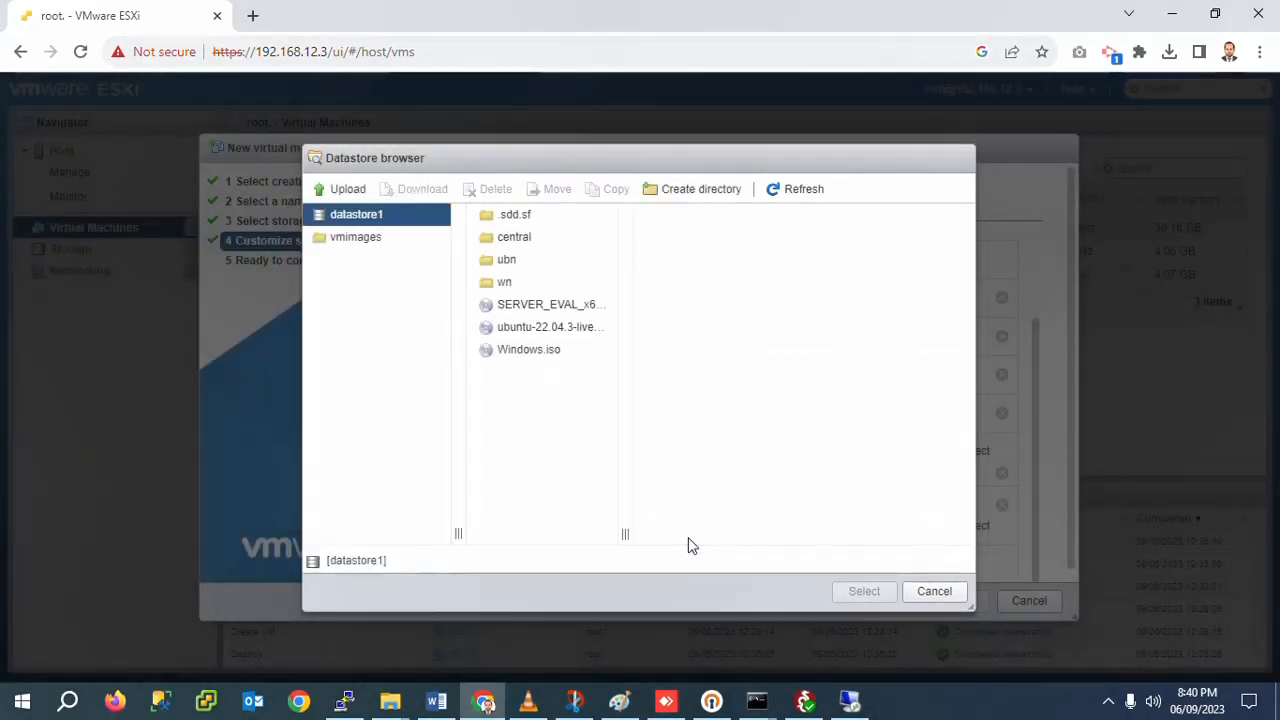
click(512, 306)
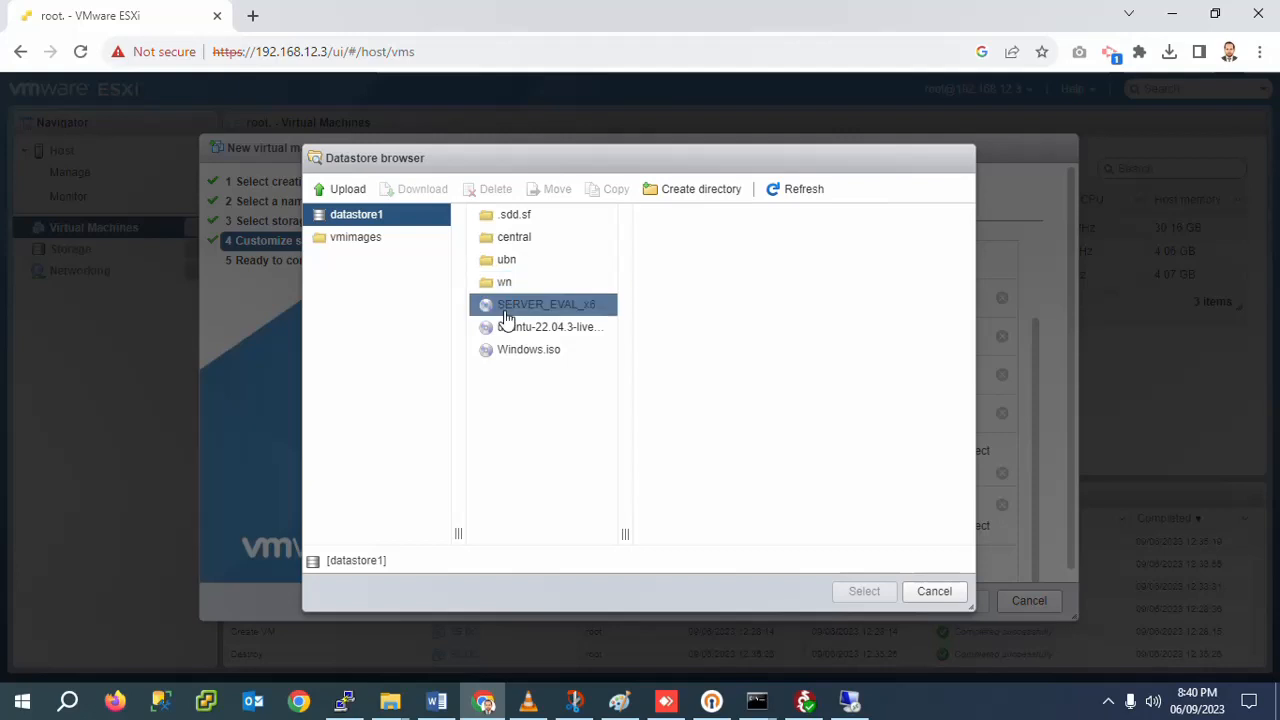
click(337, 191)
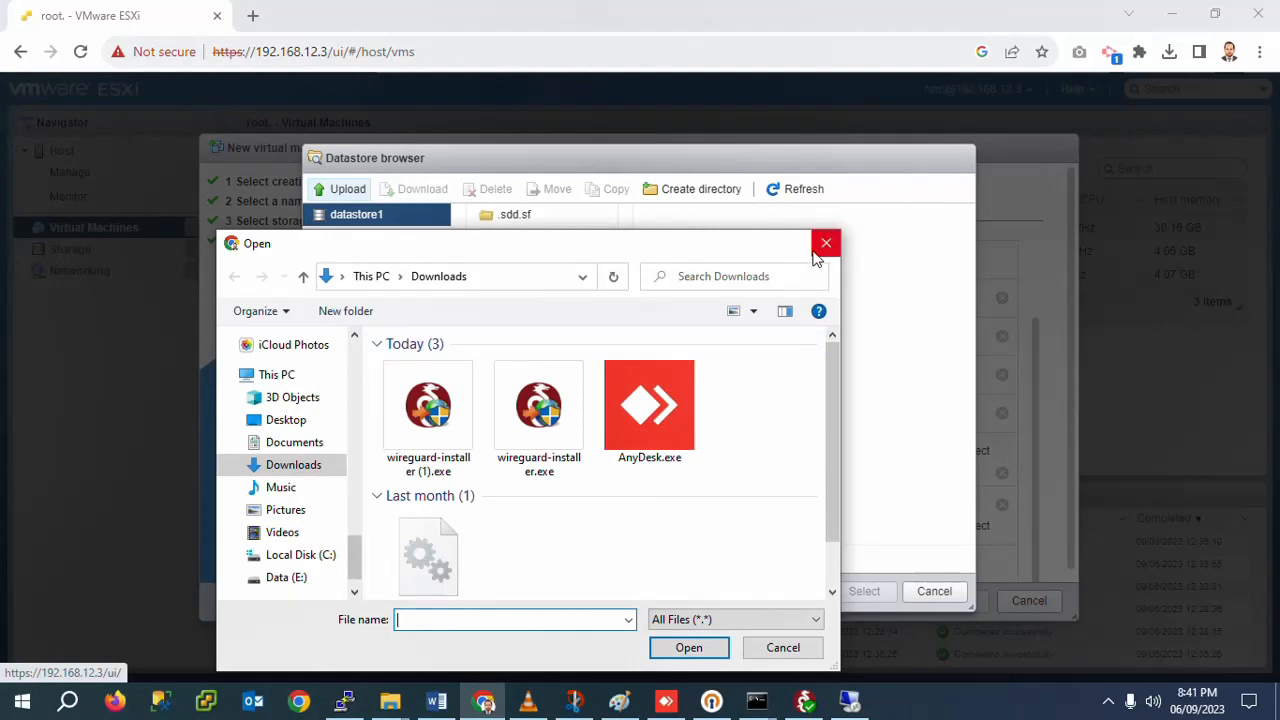
click(826, 243)
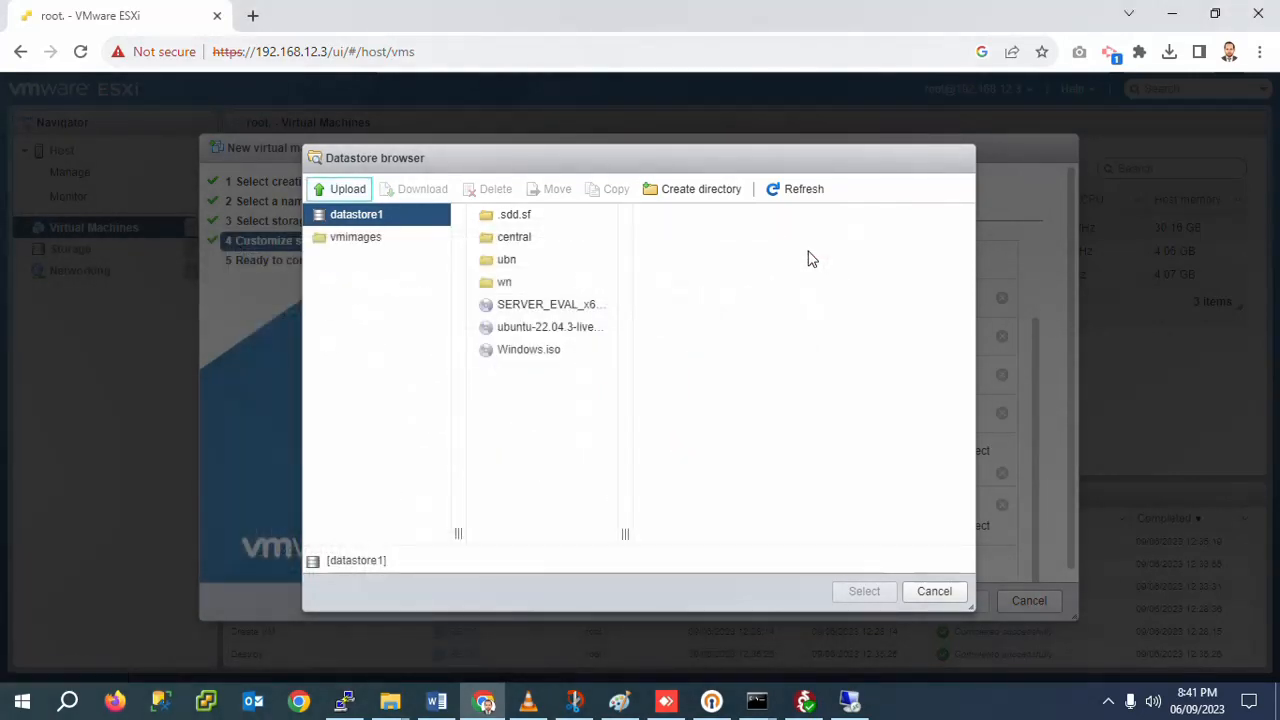
click(557, 308)
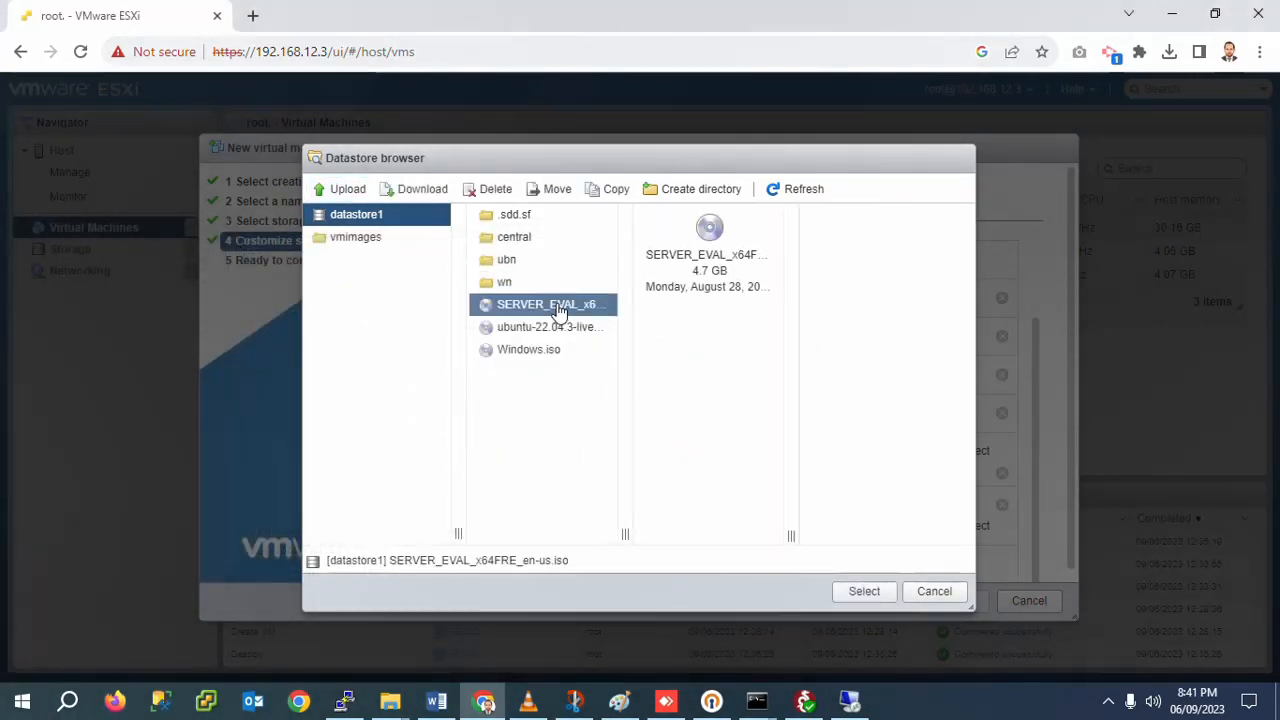
click(862, 592)
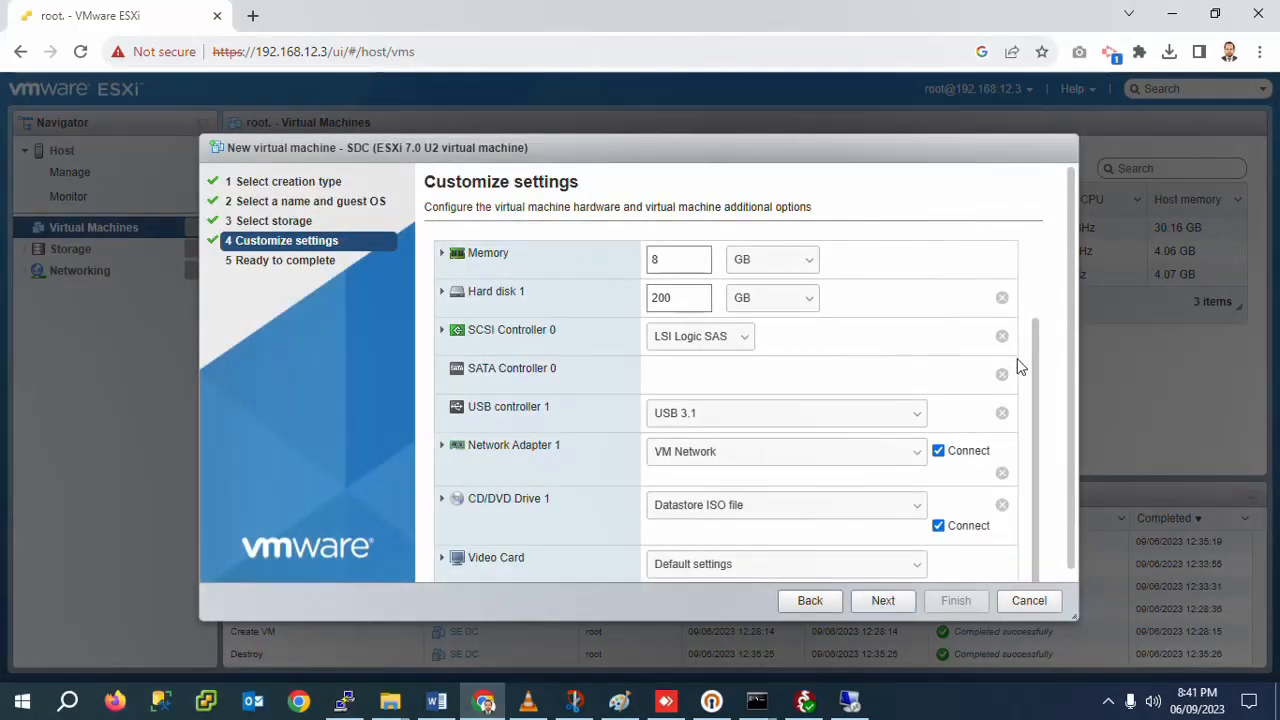
scroll(1036, 380, down, 1)
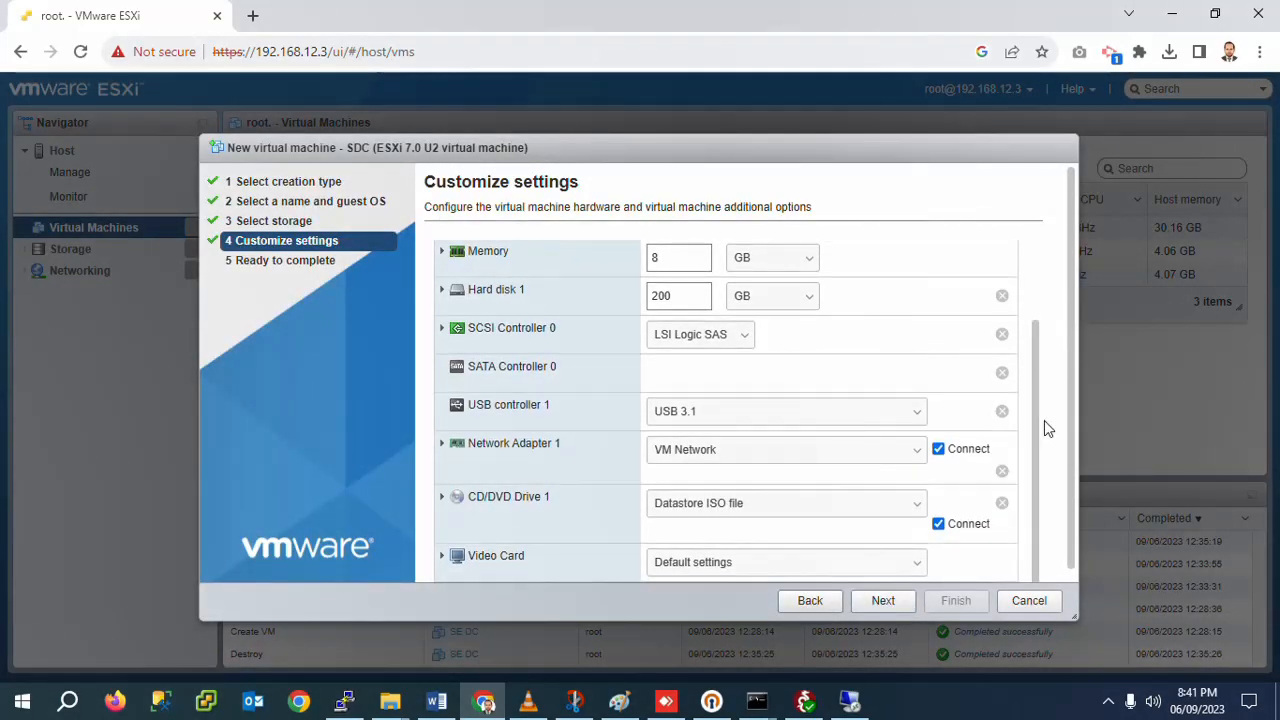
click(880, 603)
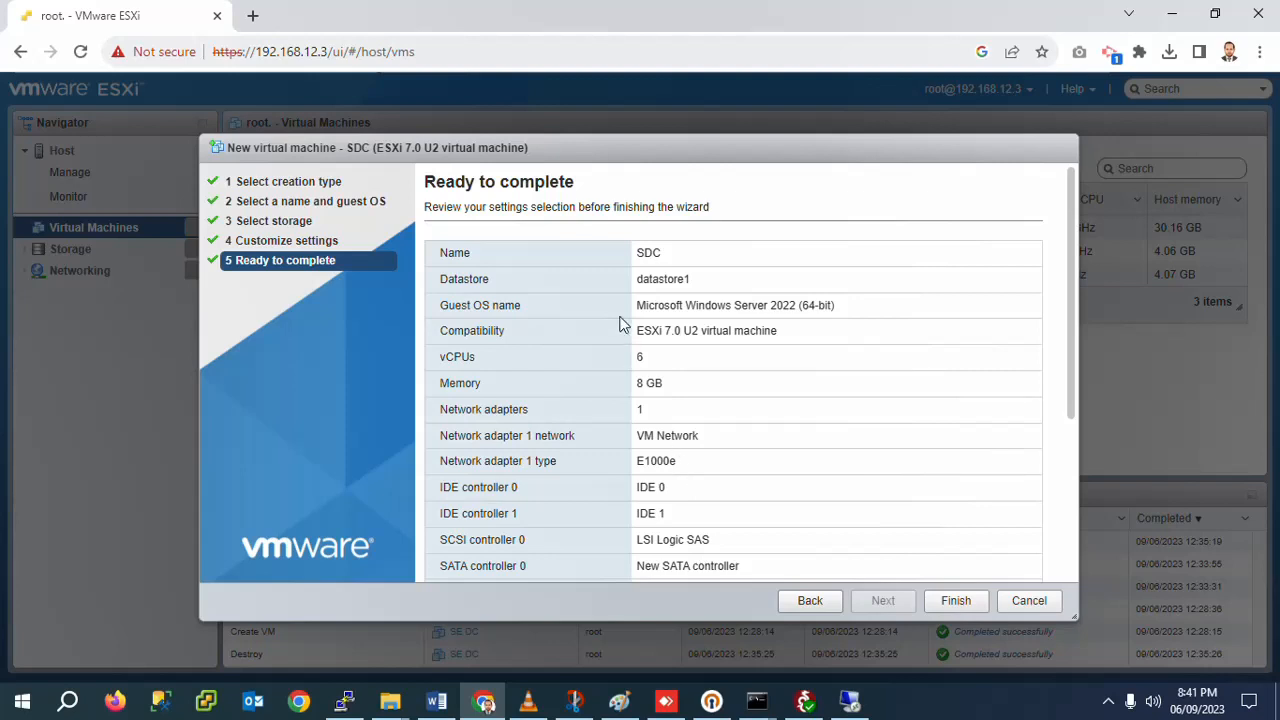
Step: Confirm the Ready to complete summary with Finish to create VM SDC
click(956, 601)
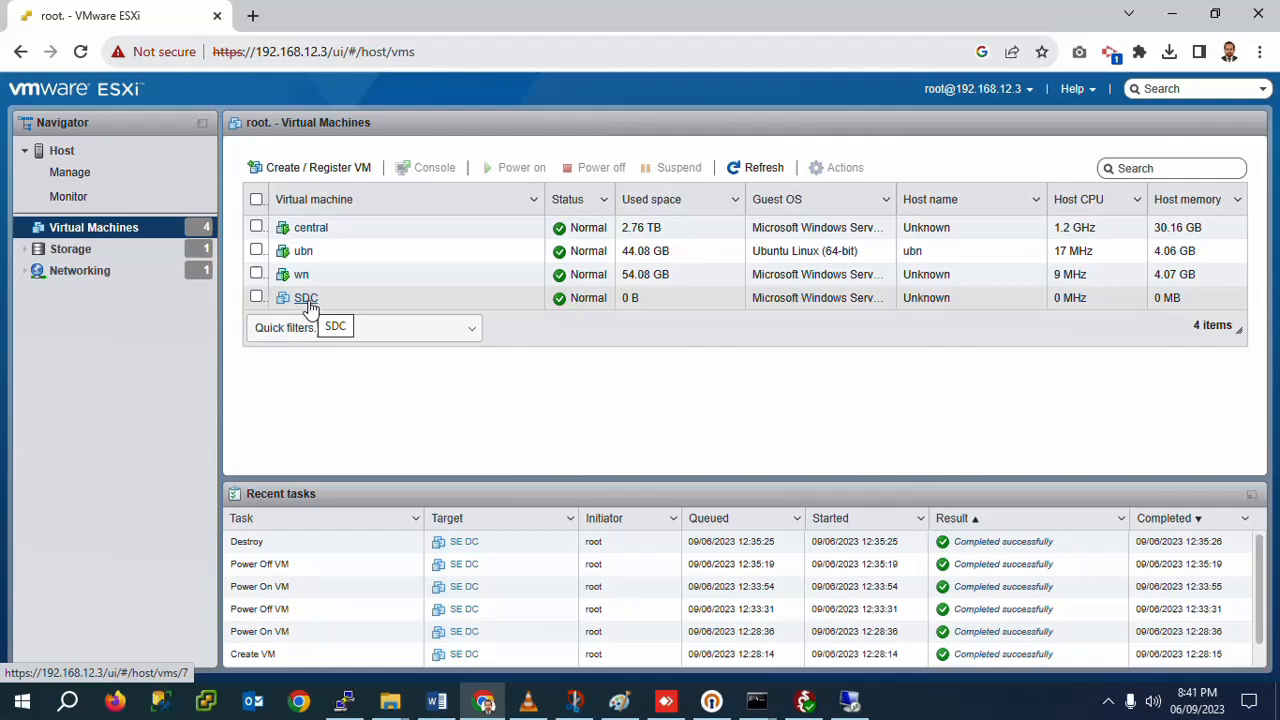
Step: Power on the SDC VM and open its console full screen
click(308, 300)
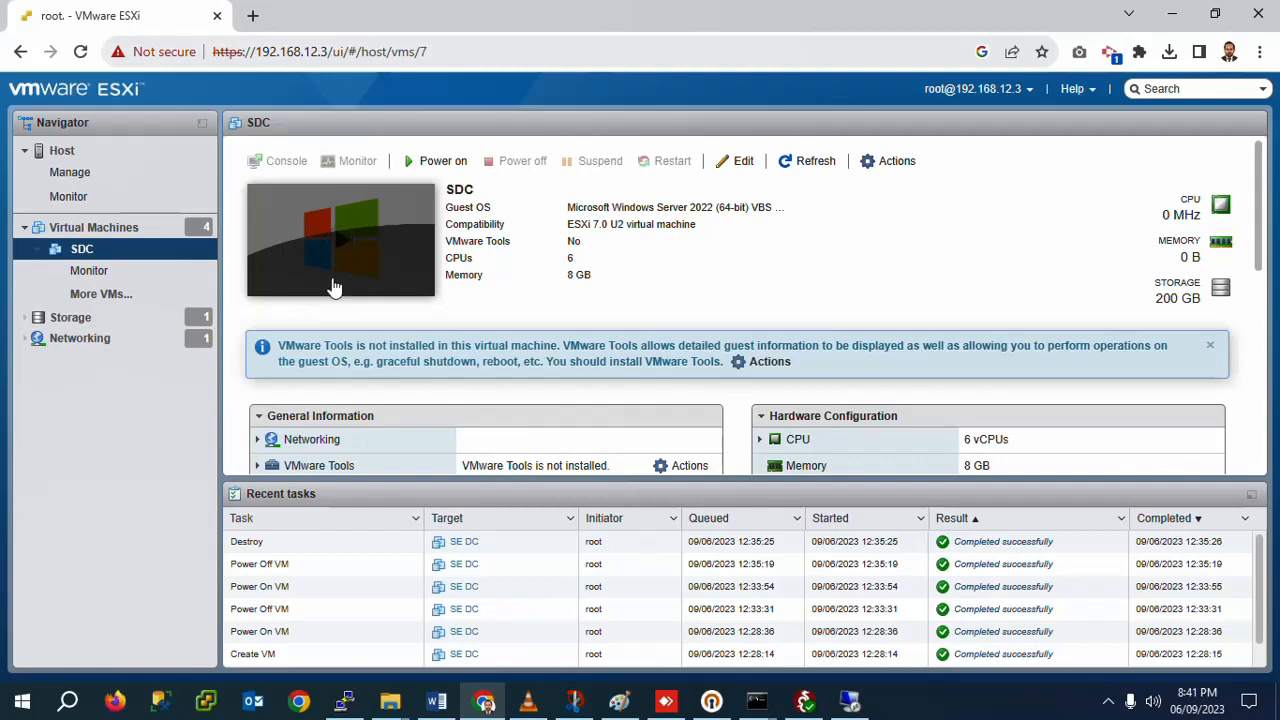
click(440, 168)
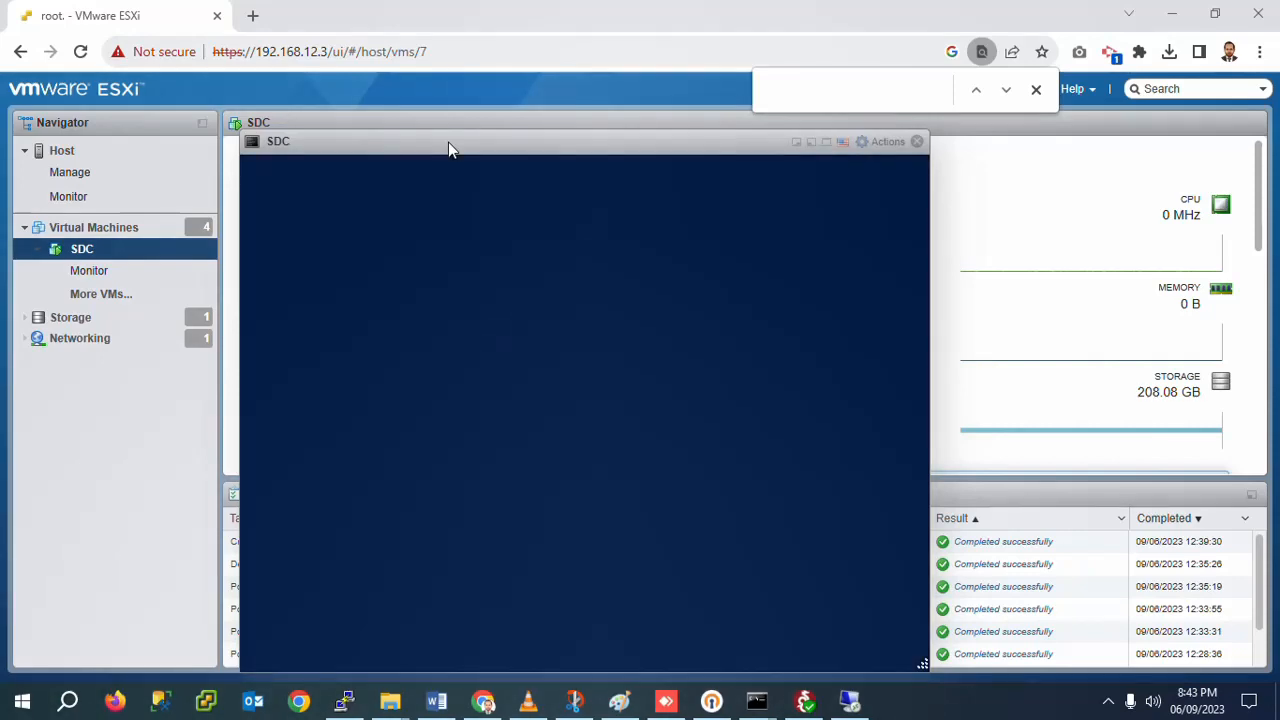
double_click(448, 142)
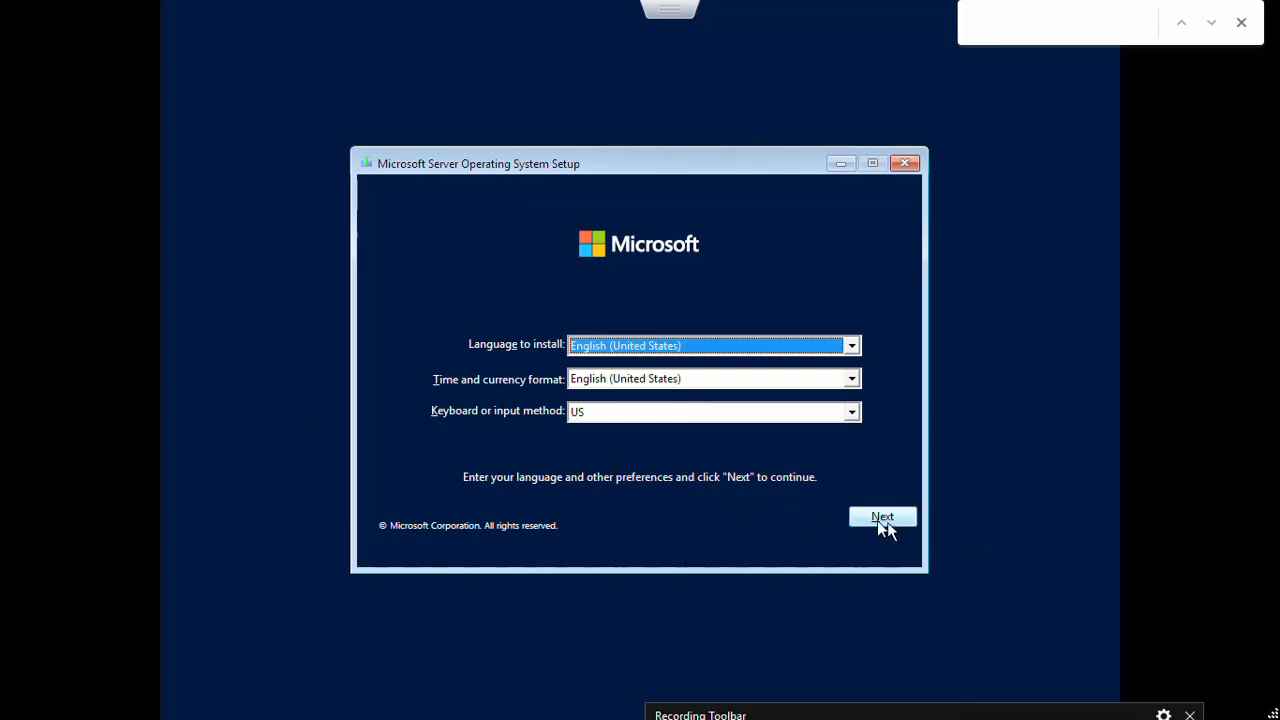
Step: Keep English (United States) language and US keyboard and start Install now
mouse_move(843, 700)
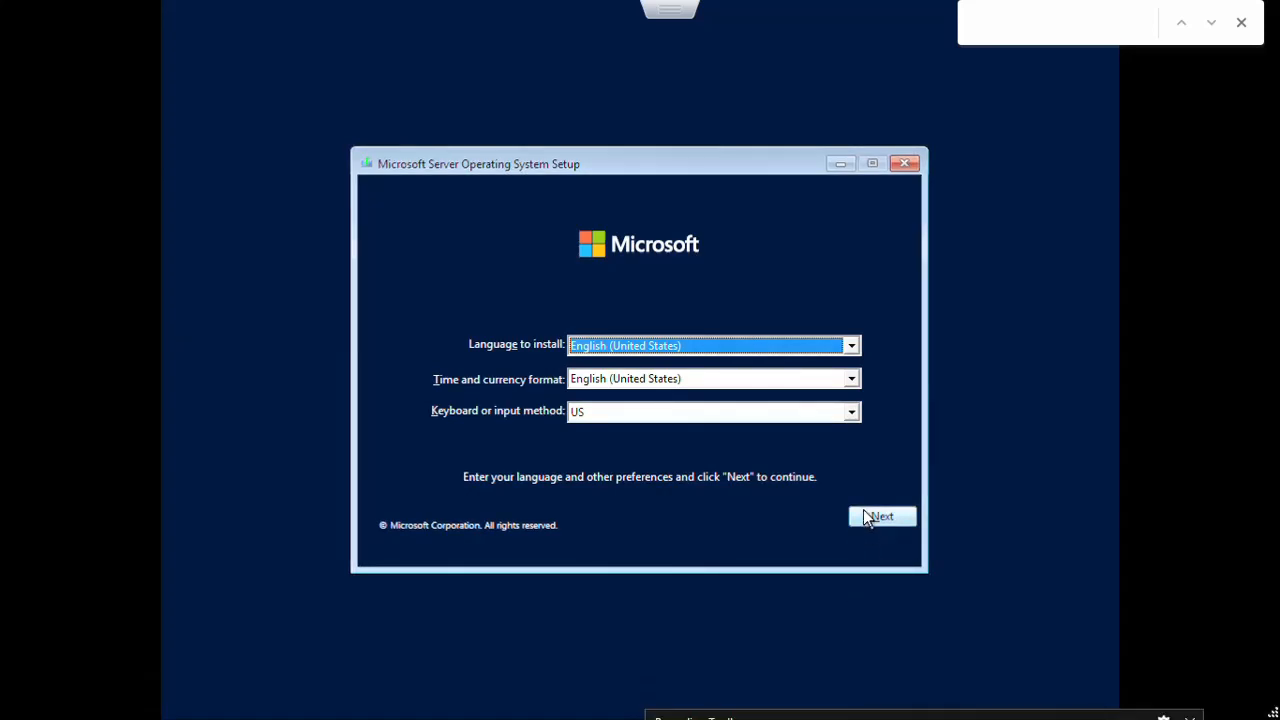
click(866, 514)
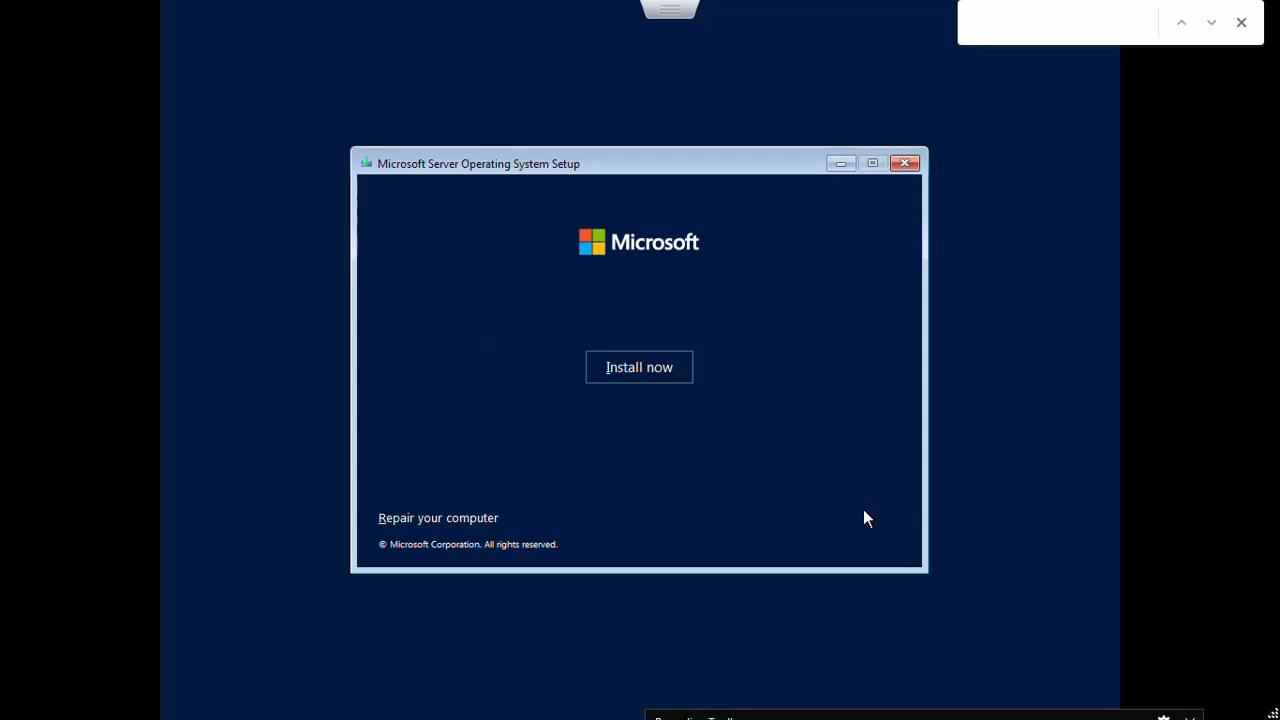
click(622, 368)
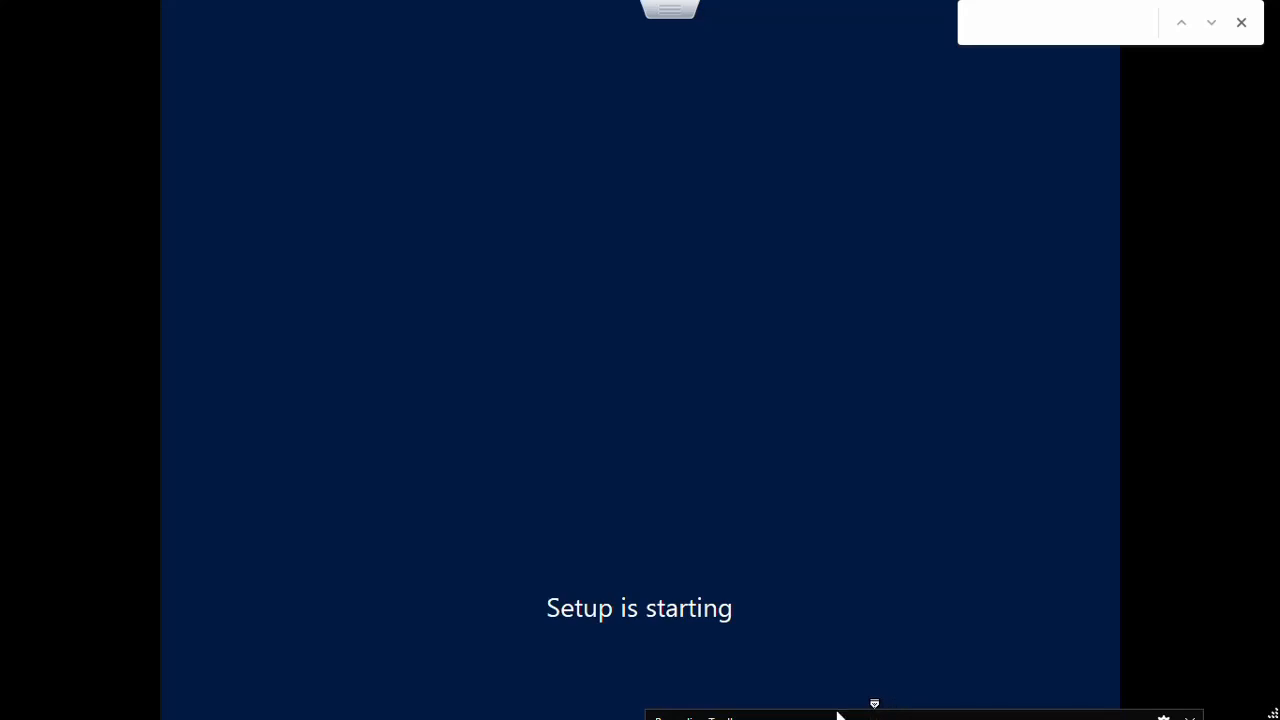
click(1241, 22)
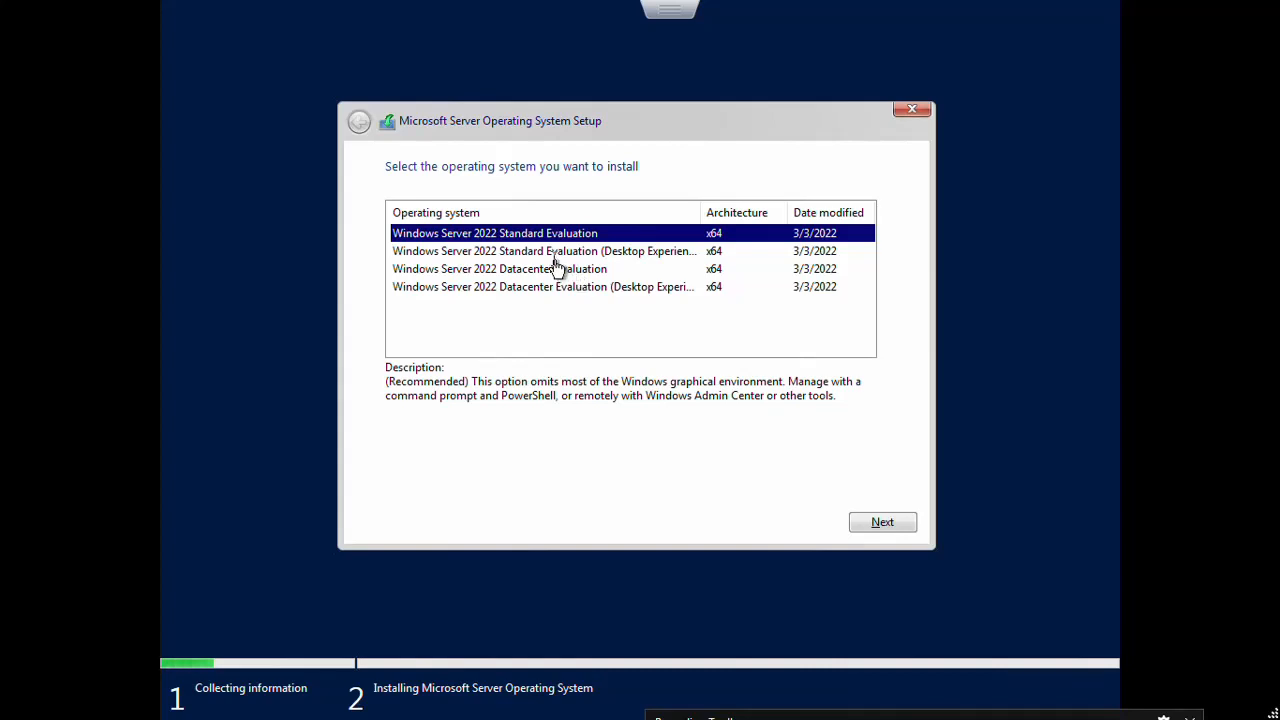
Step: Pick Standard Evaluation (Desktop Experience), accept the license terms, and choose Custom: Install only
click(551, 256)
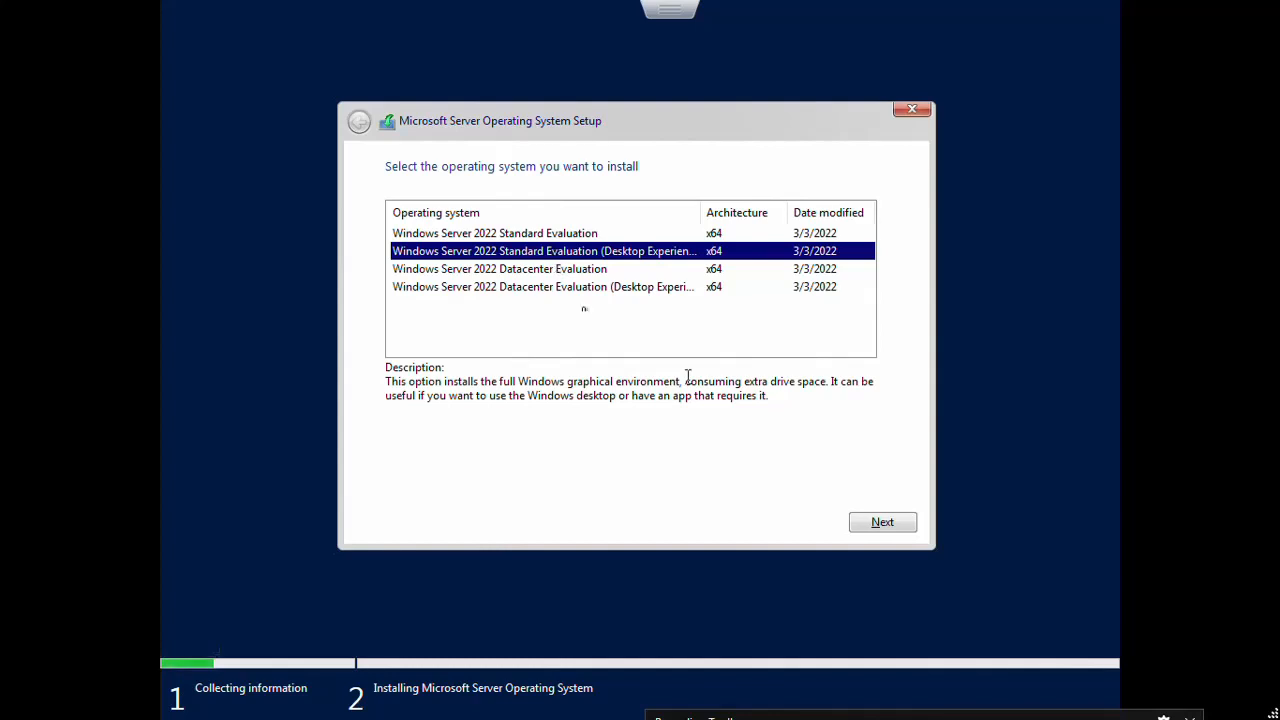
click(878, 526)
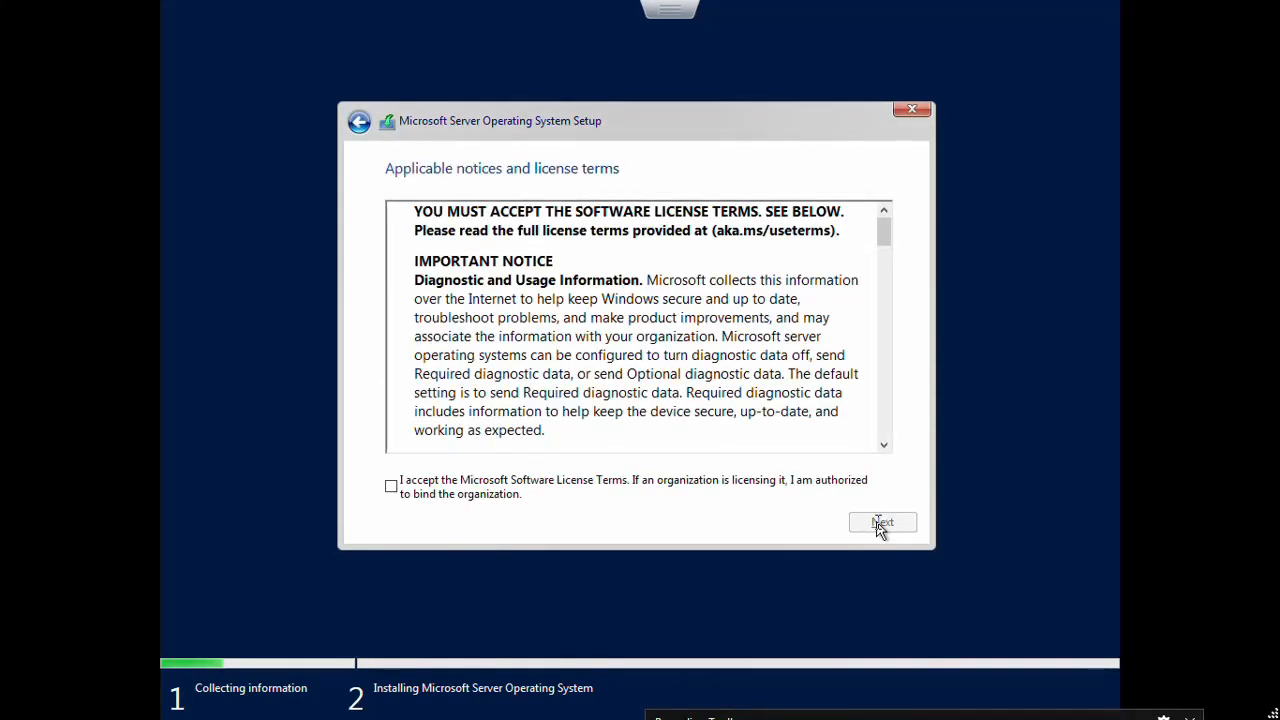
click(391, 488)
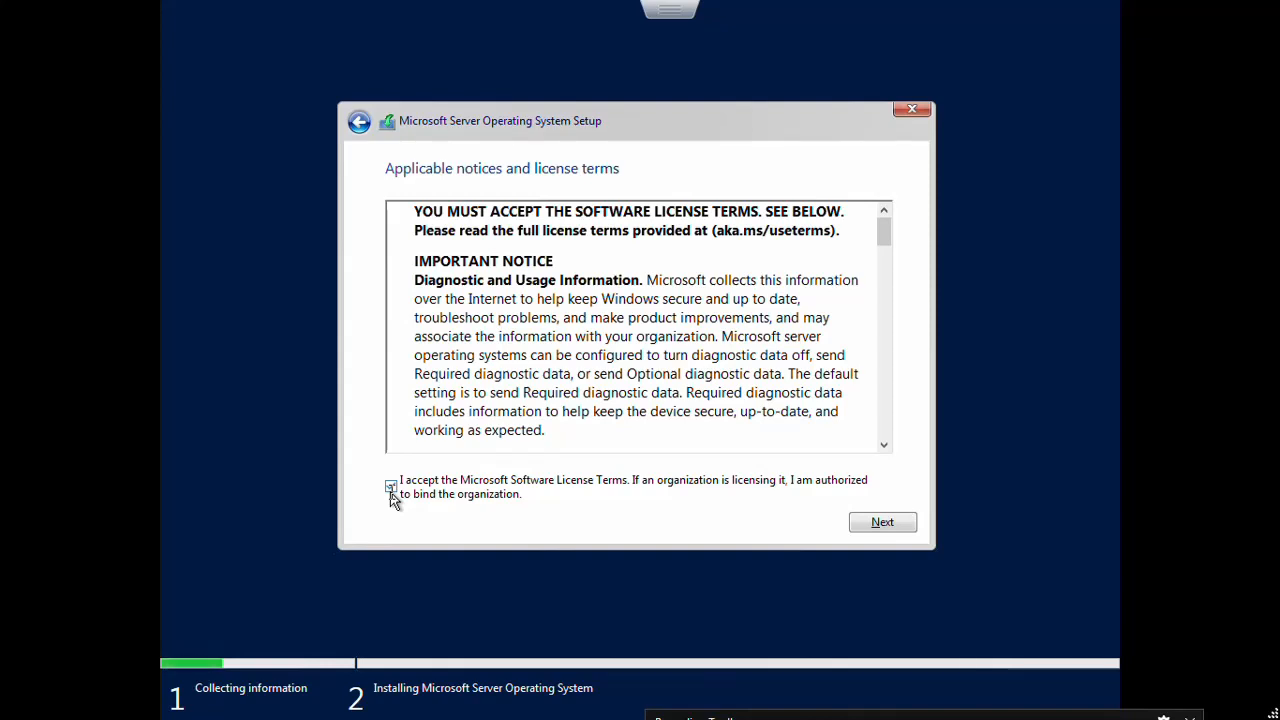
click(391, 489)
click(881, 524)
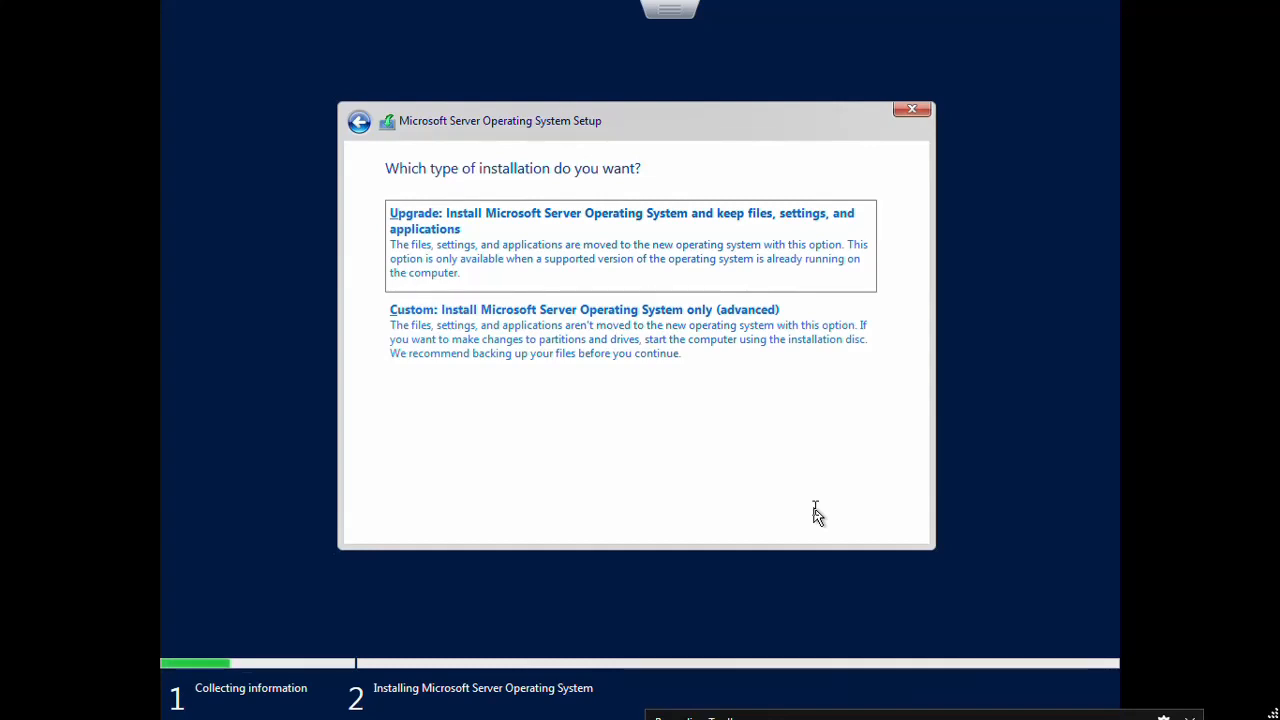
click(587, 338)
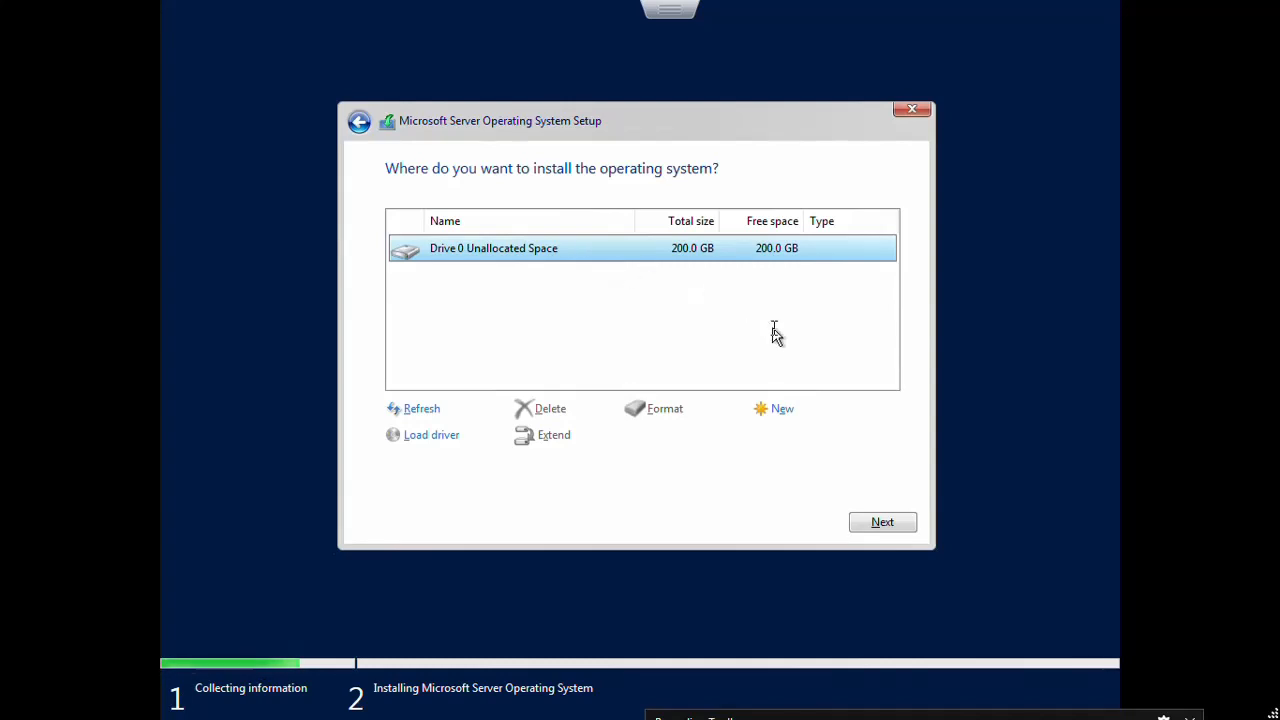
Step: Create a 204800 MB partition on Drive 0 and install onto Partition 3
click(780, 418)
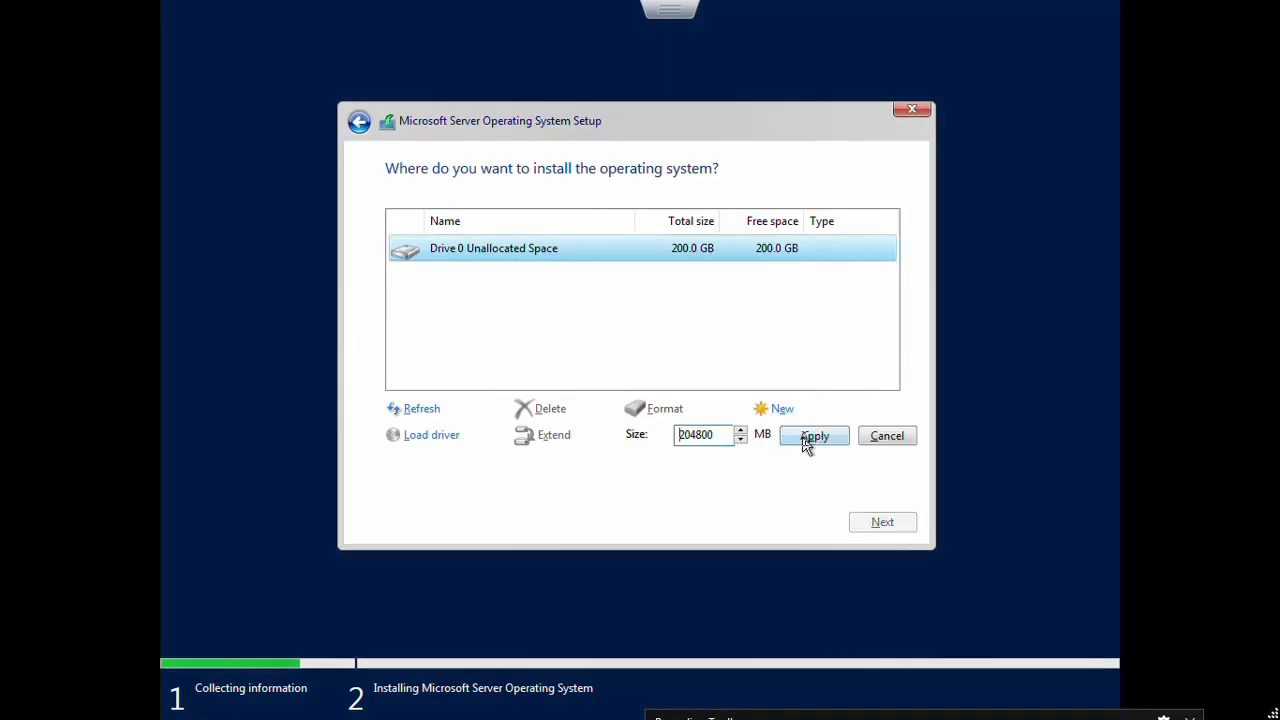
click(807, 444)
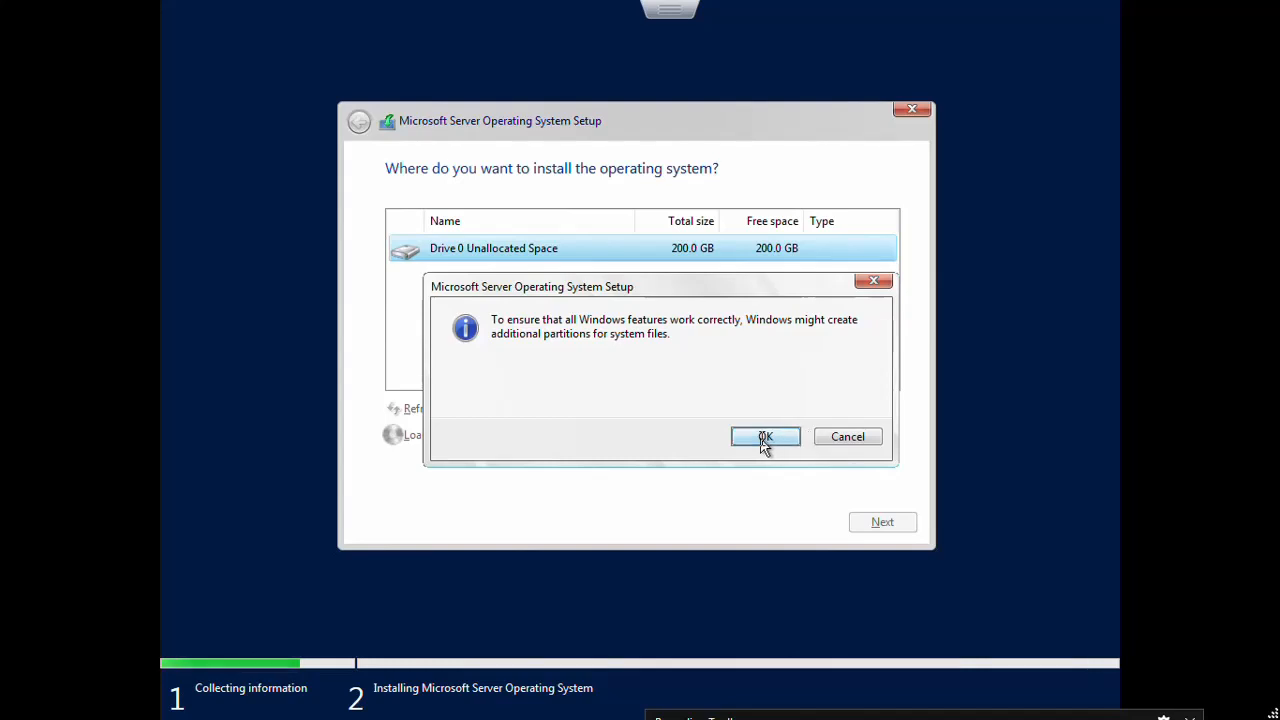
click(763, 440)
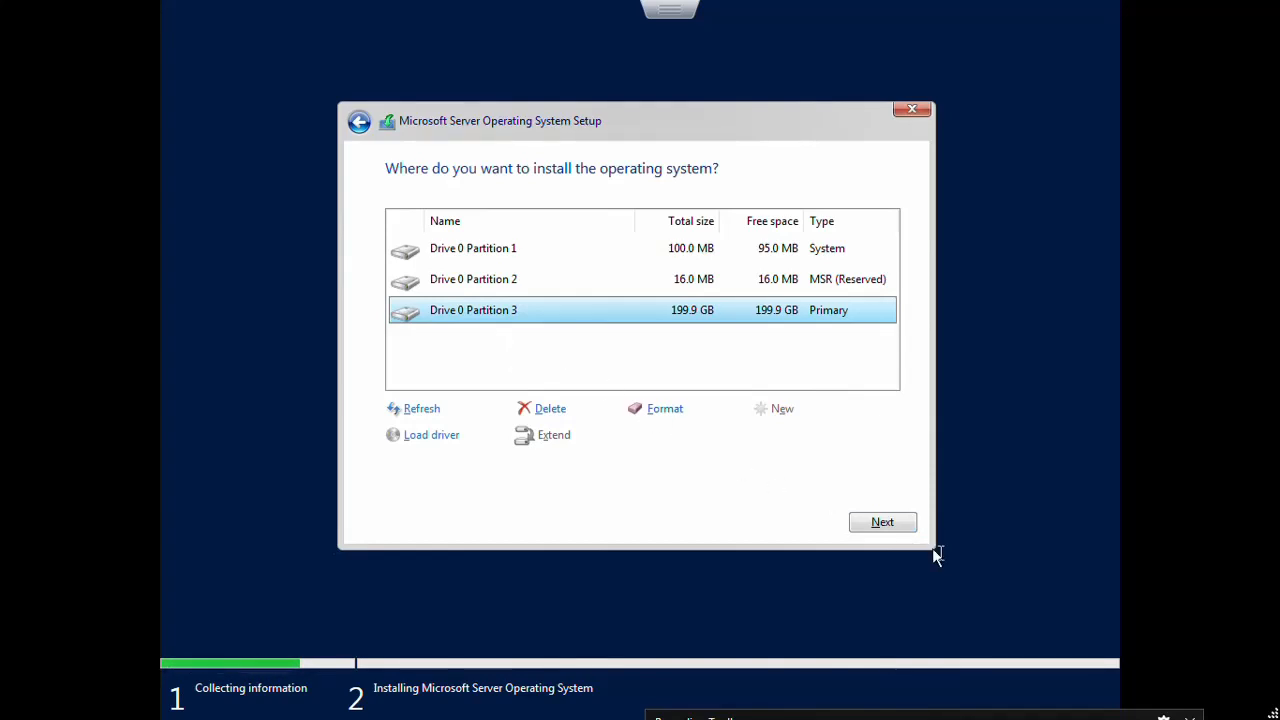
click(877, 524)
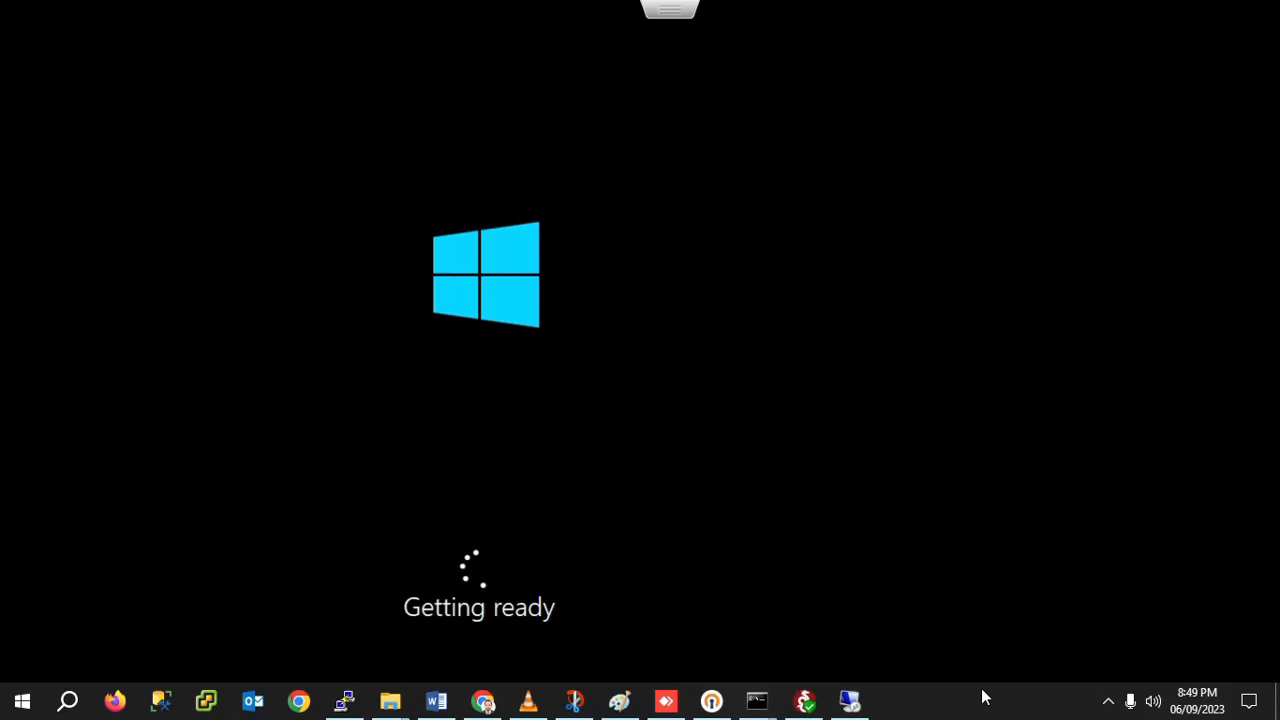
Step: Pause the screen recorder from the system tray while the installation finishes
click(1110, 704)
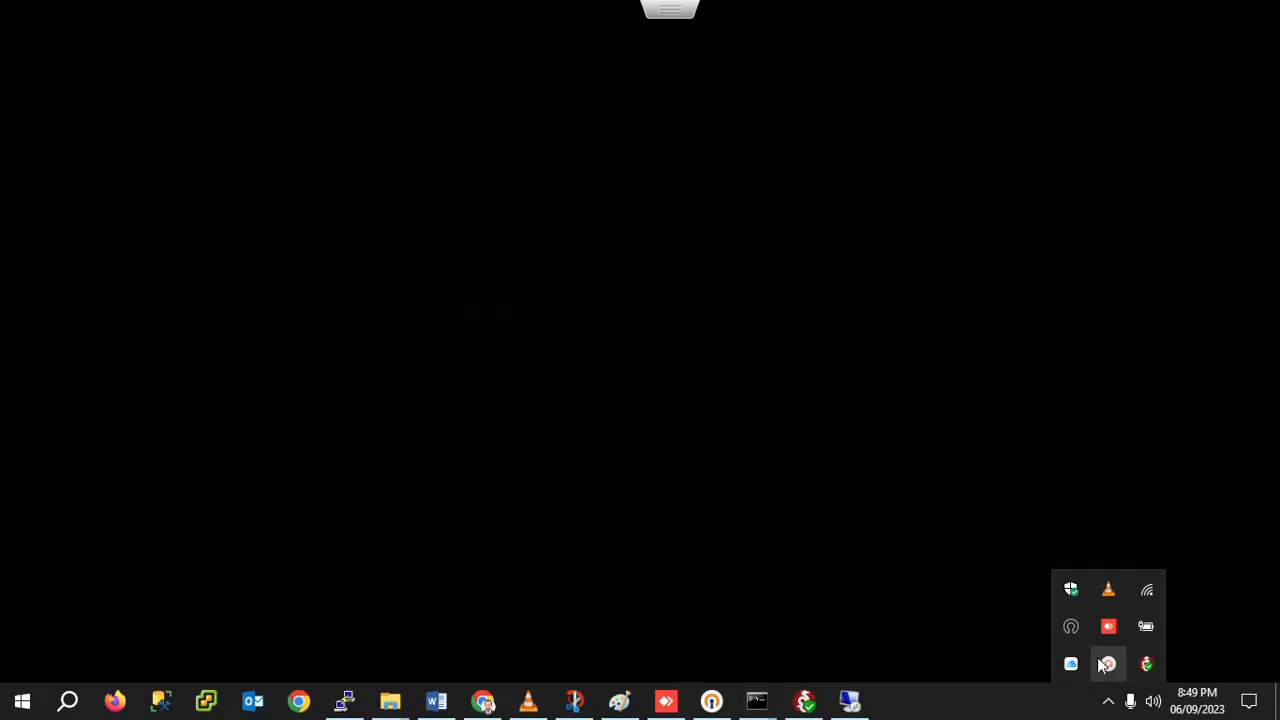
click(1109, 666)
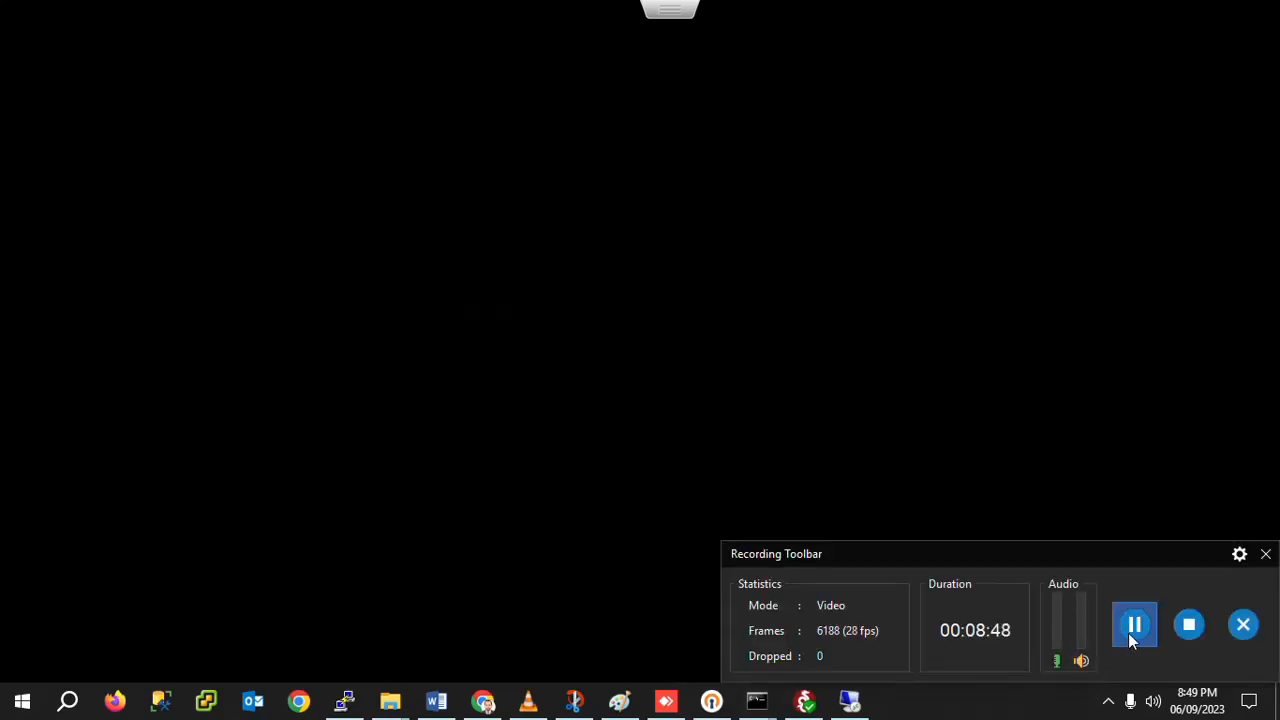
click(1128, 633)
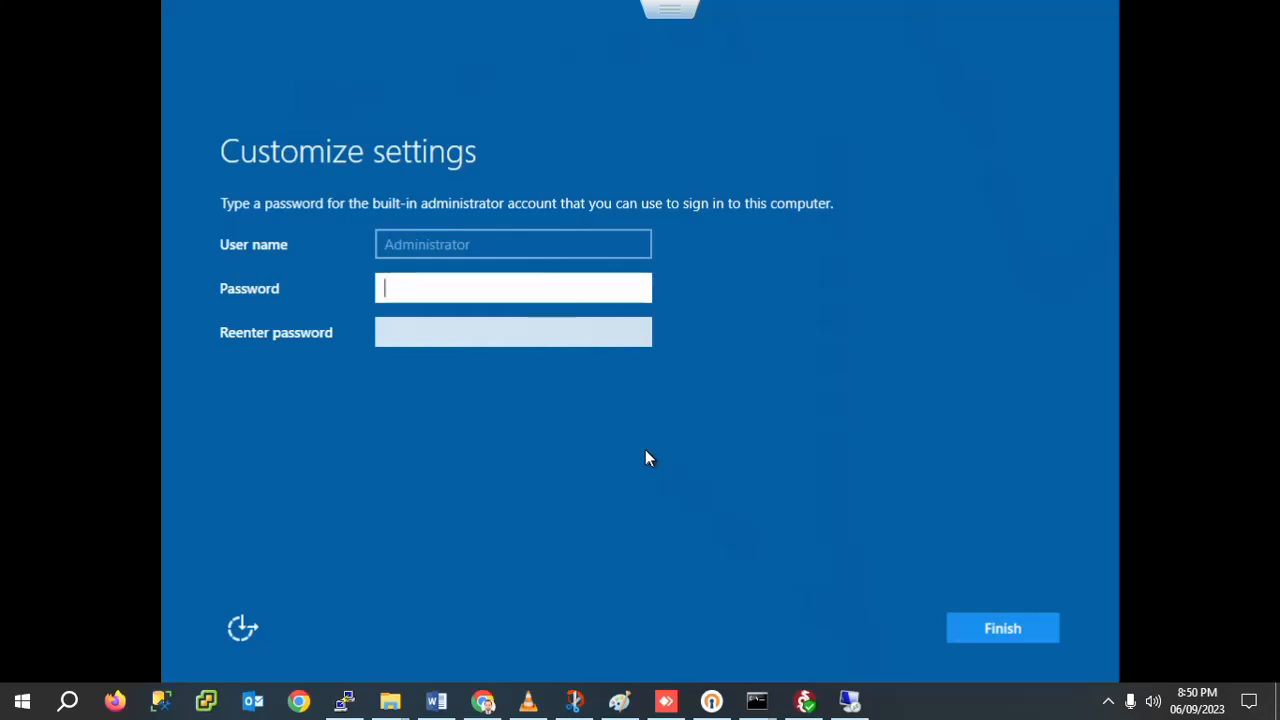
Step: Enter the built-in Administrator password, which triggers a mismatch warning
click(393, 285)
key(Caps_Lock)
text(•)
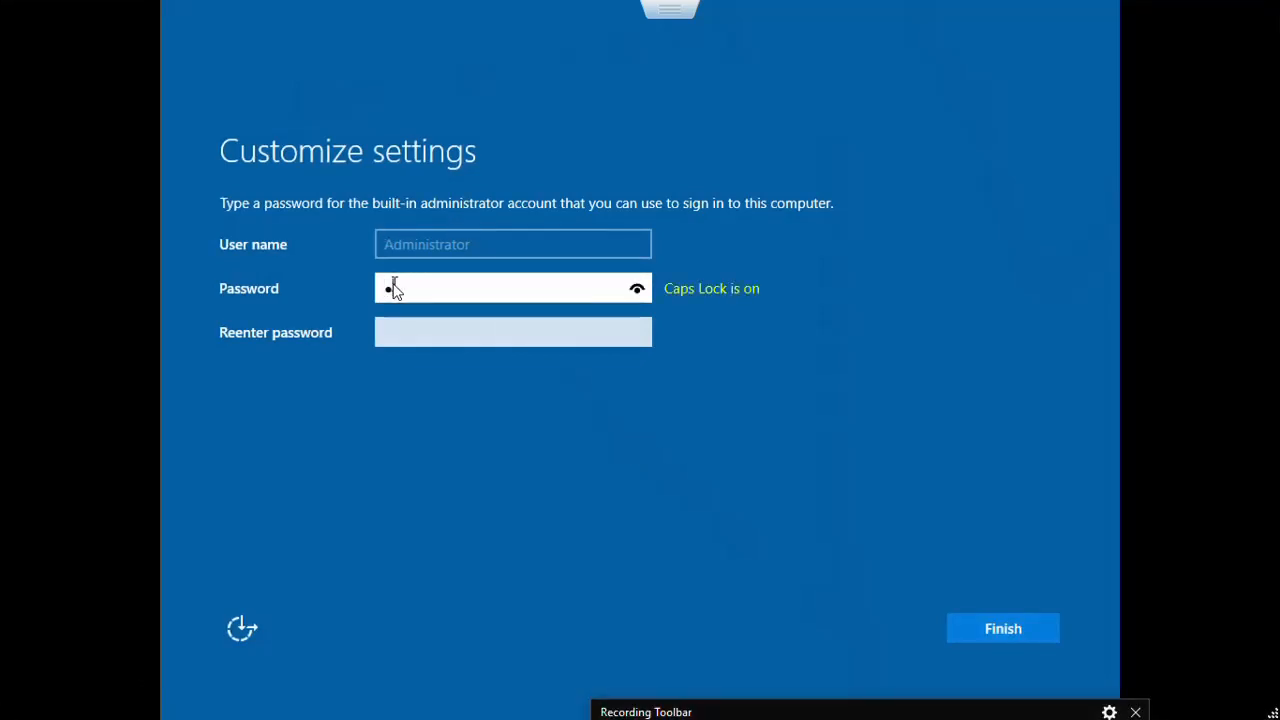
key(Caps_Lock)
text(•••••••)
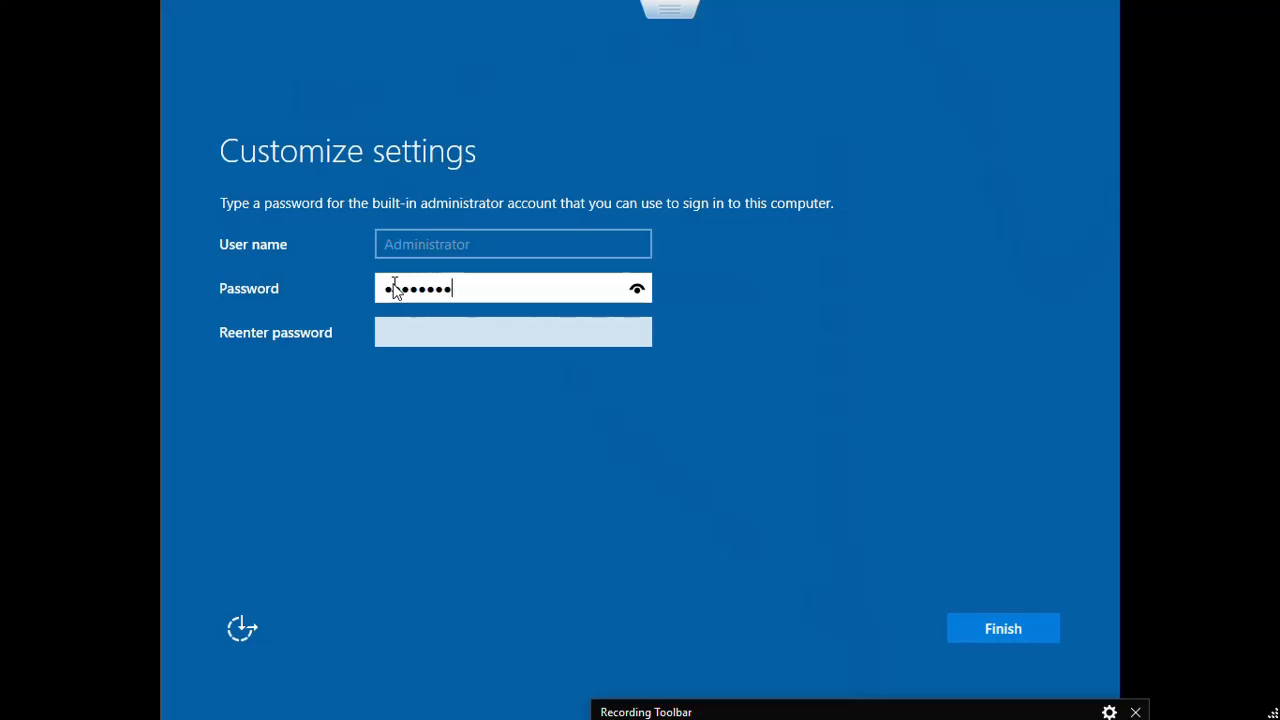
key(Return)
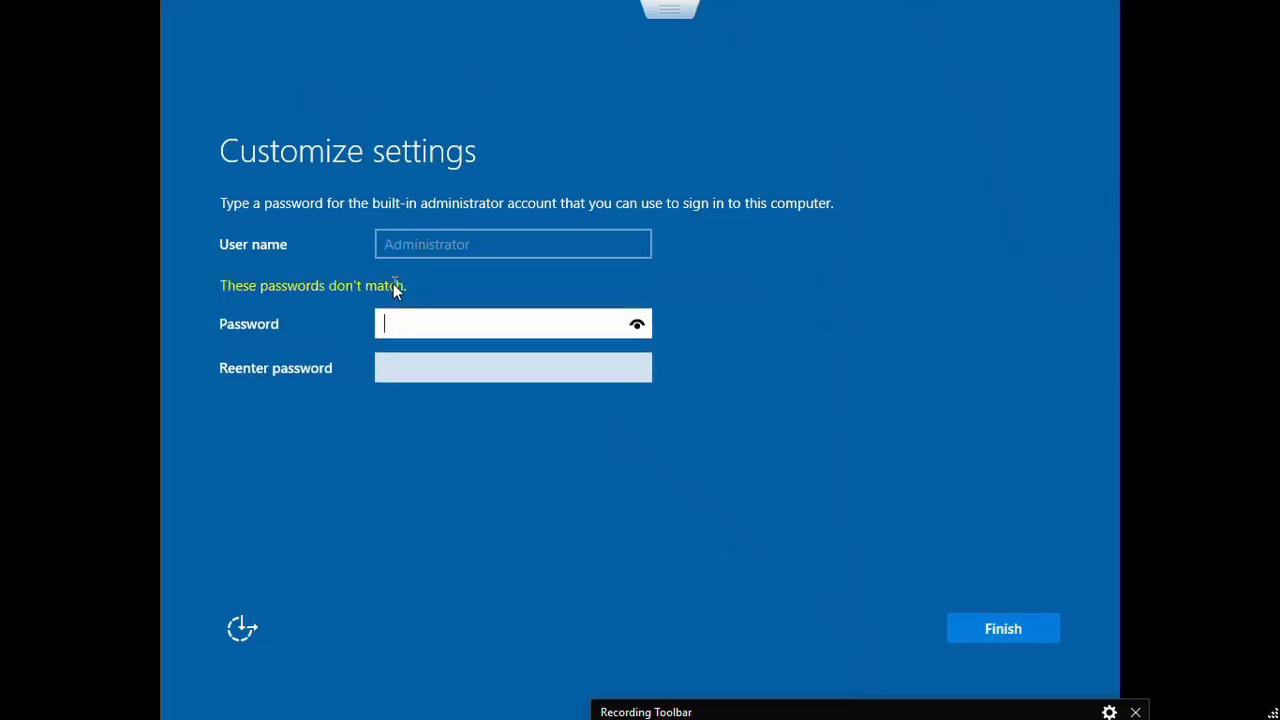
Step: Re-enter a matching Administrator password and confirmation, then finish setup
text(•)
key(Caps_Lock)
text(•••••••••)
key(BackSpace)
key(ctrl+a)
key(BackSpace)
key(Caps_Lock)
key(Caps_Lock)
text(•••••••••)
key(Tab)
key(Caps_Lock)
text(•)
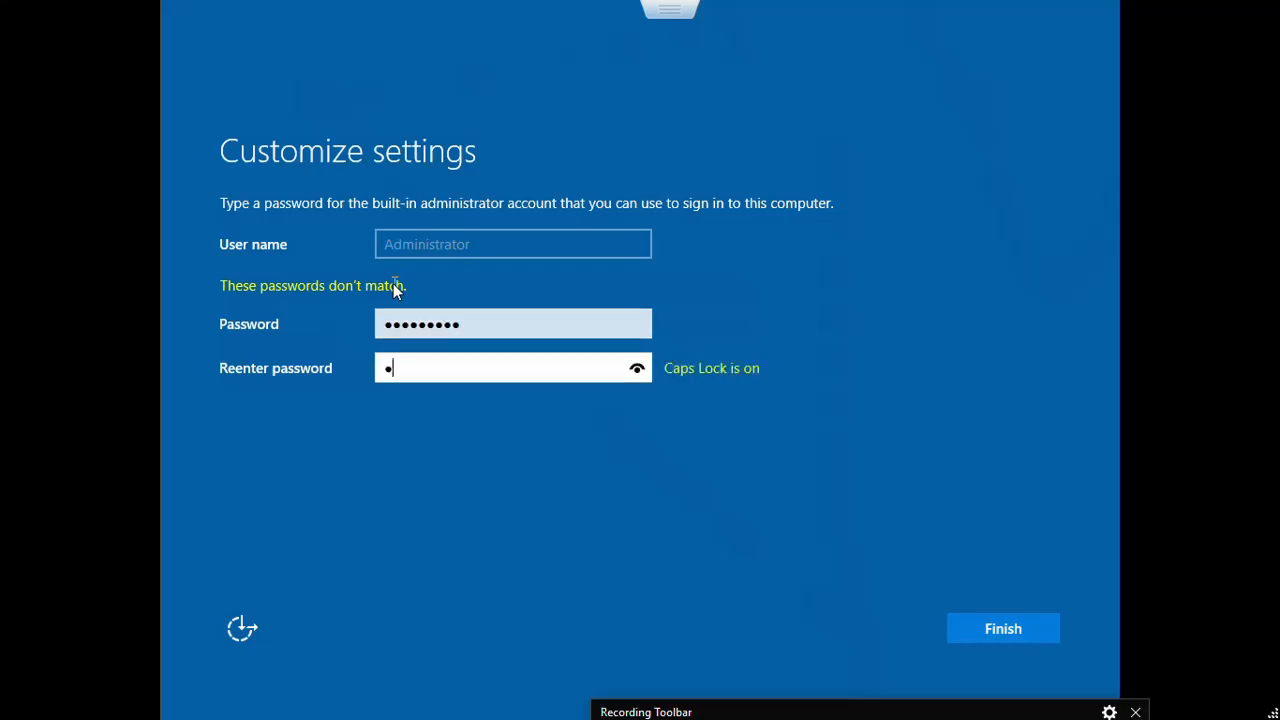
key(Caps_Lock)
text(••••••••)
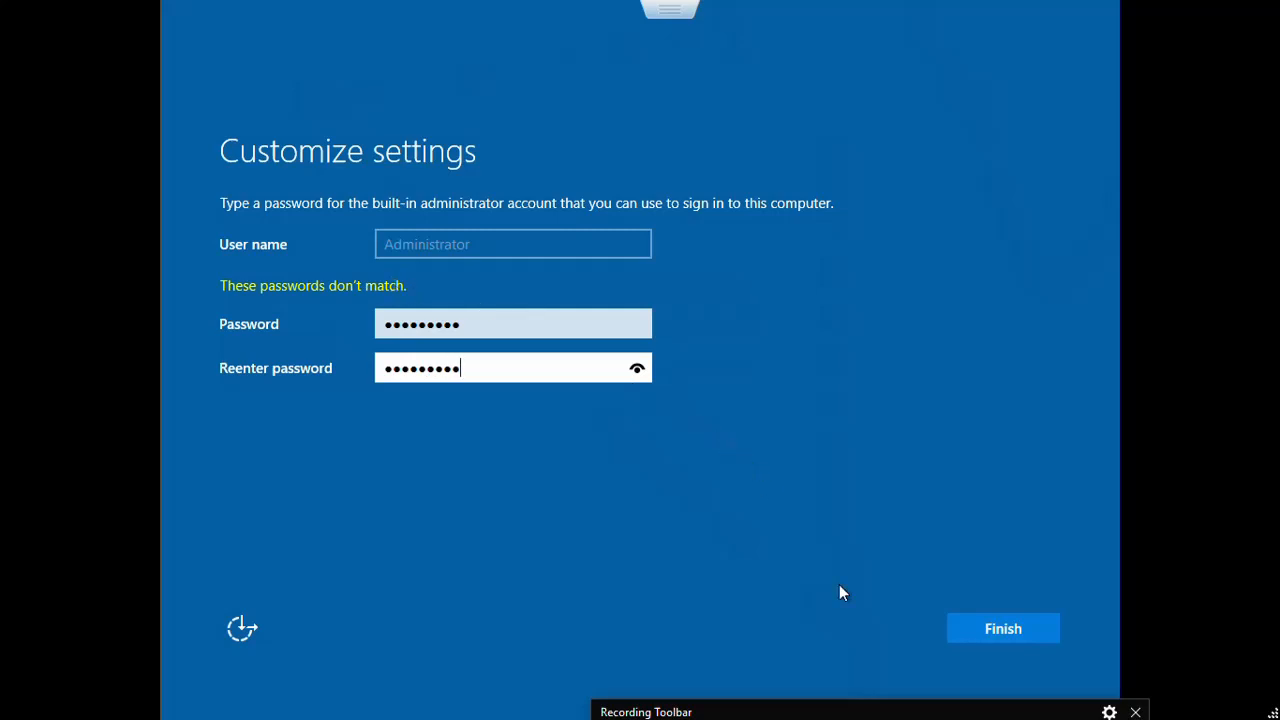
click(986, 631)
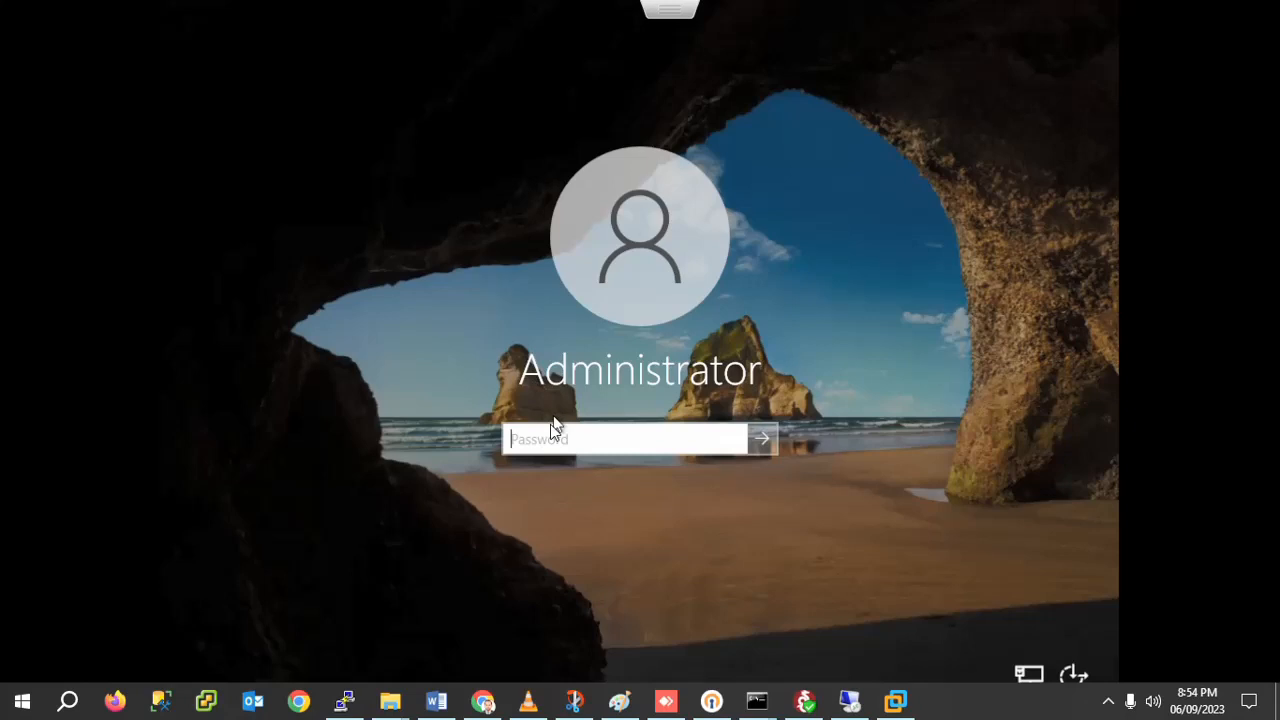
Step: Sign in to the SDC VM with the Administrator password
click(527, 438)
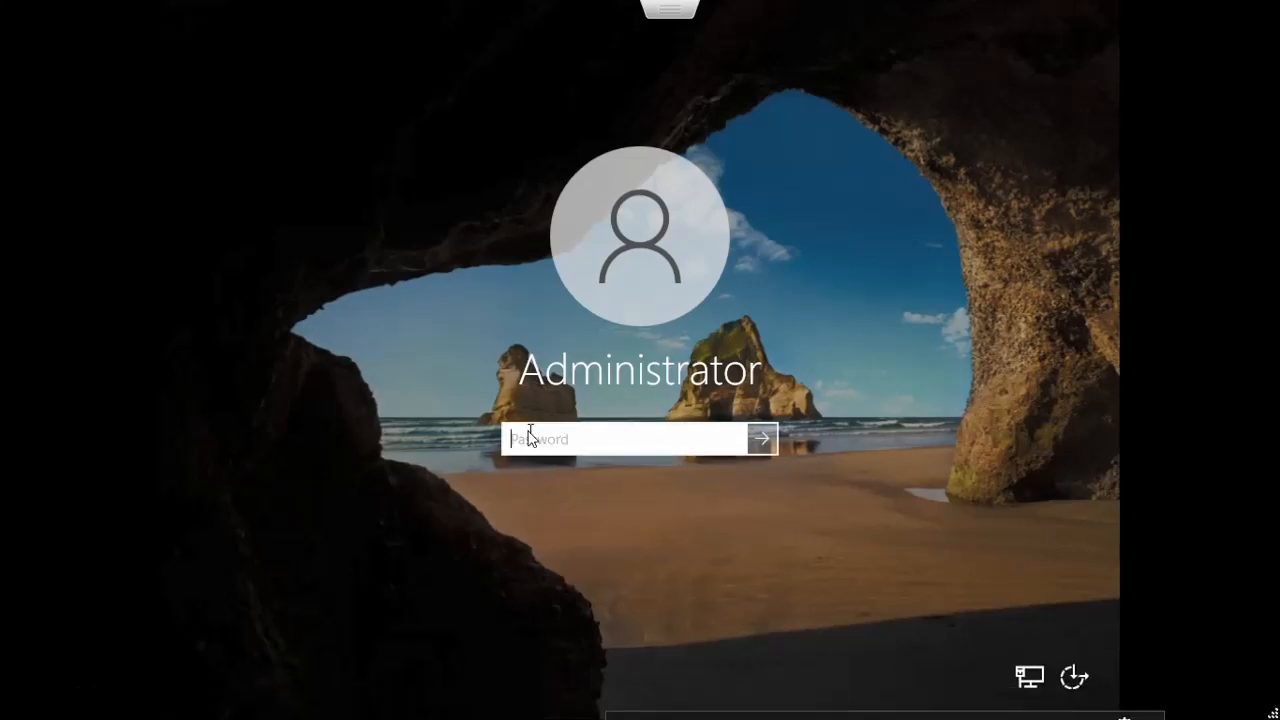
text(*)
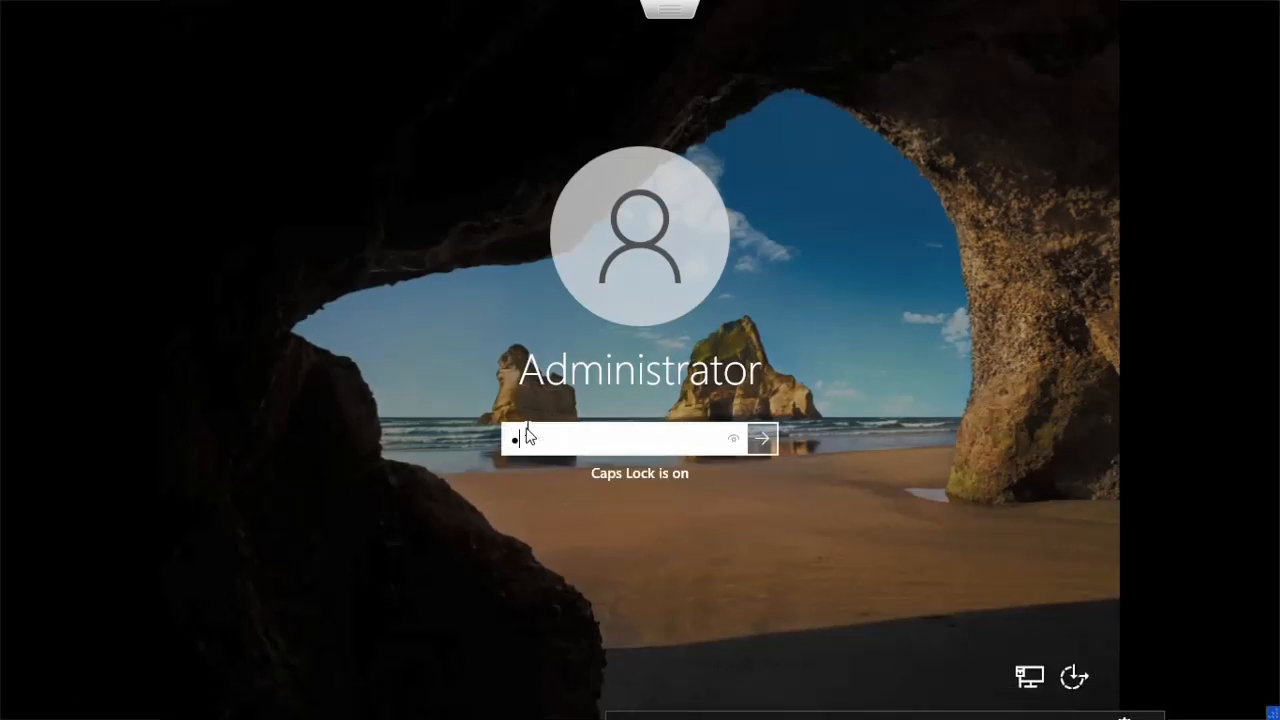
key(Caps_Lock)
text(********)
key(Return)
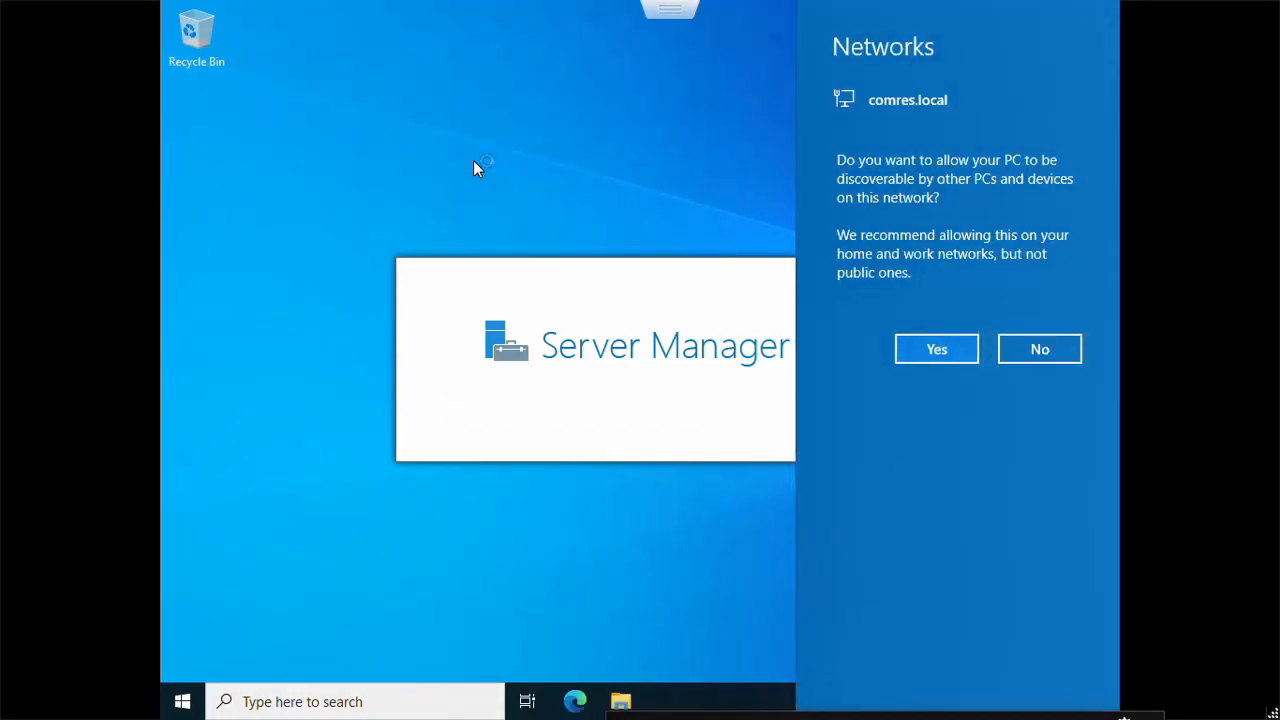
Step: Allow network discovery on comres.local and dismiss the Windows Admin Center notice
click(936, 349)
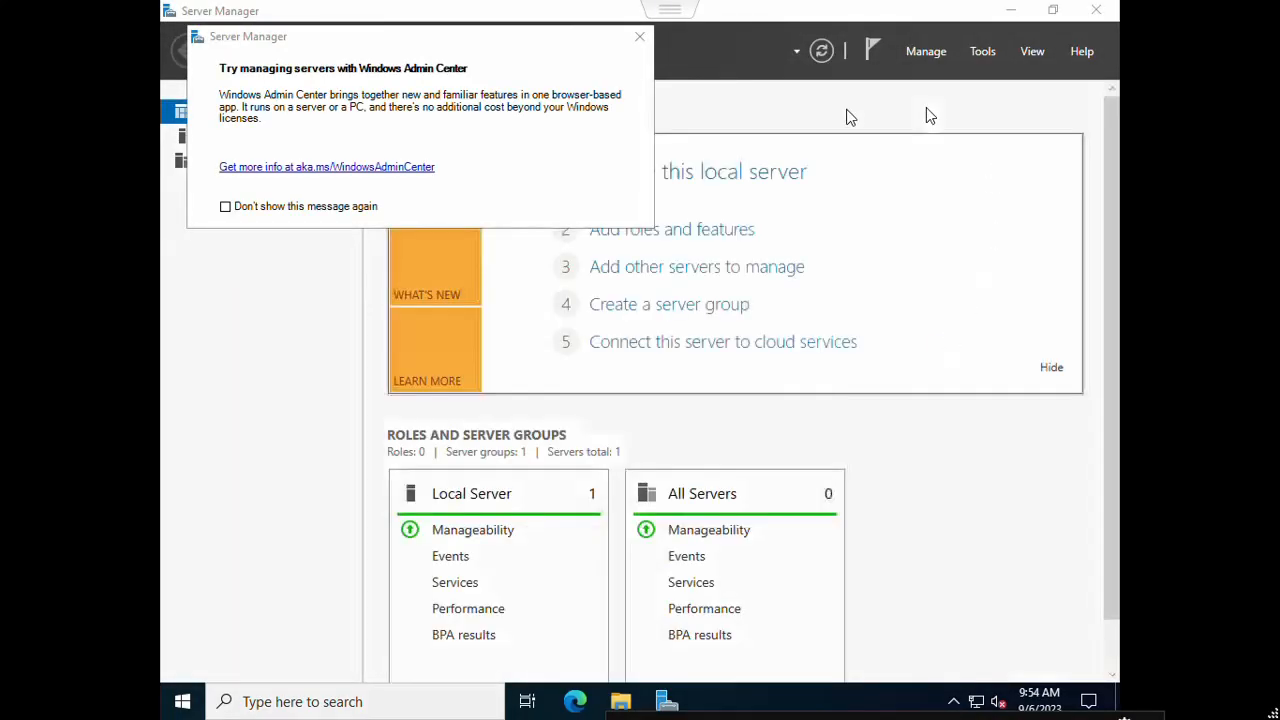
click(639, 39)
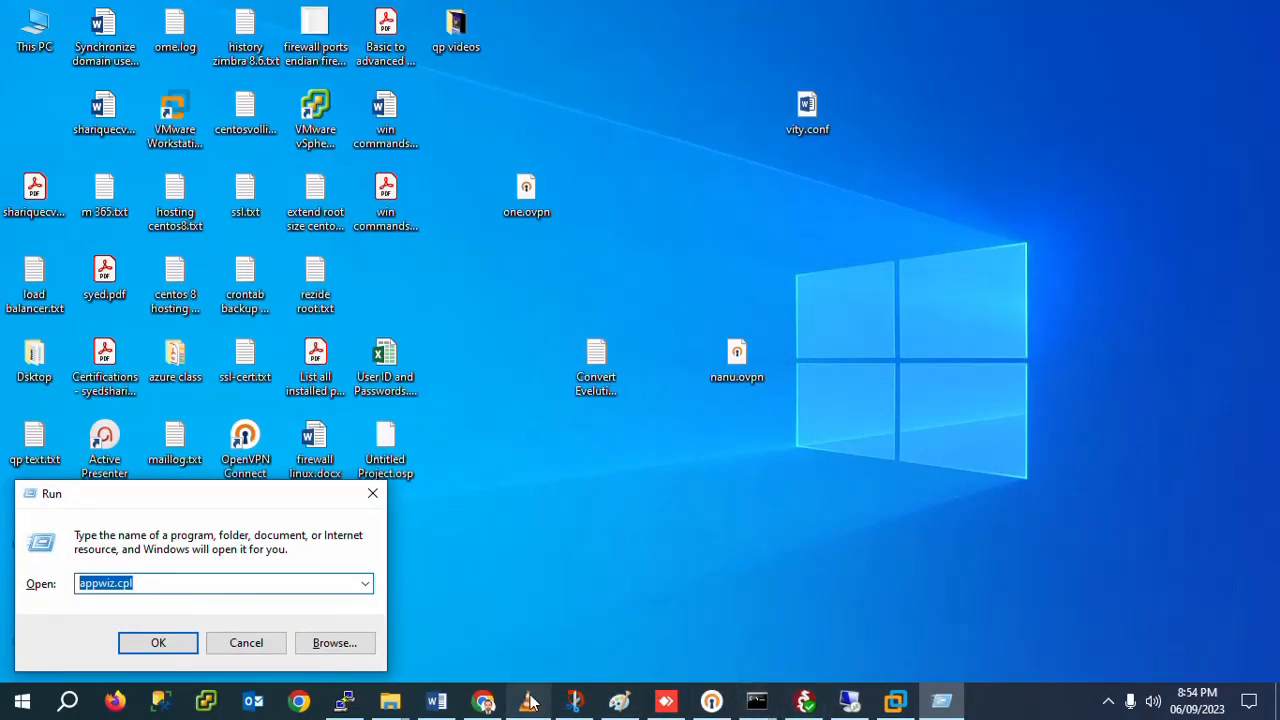
click(485, 702)
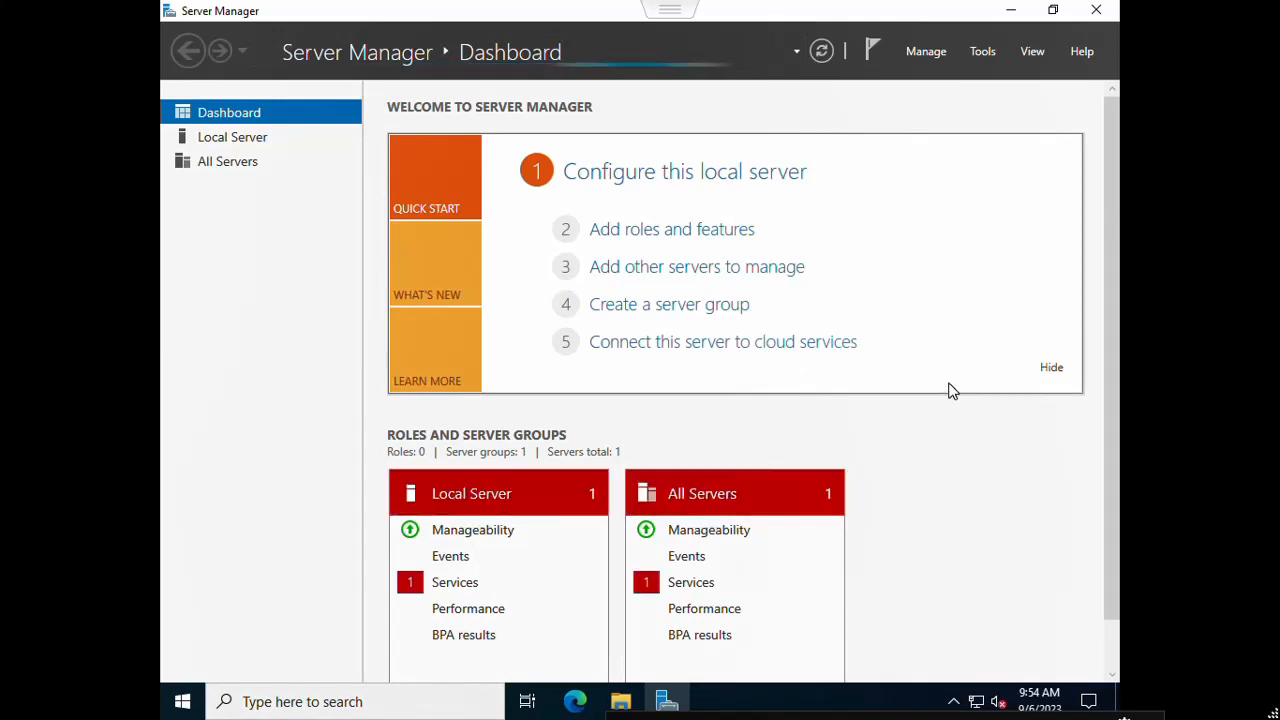
click(281, 704)
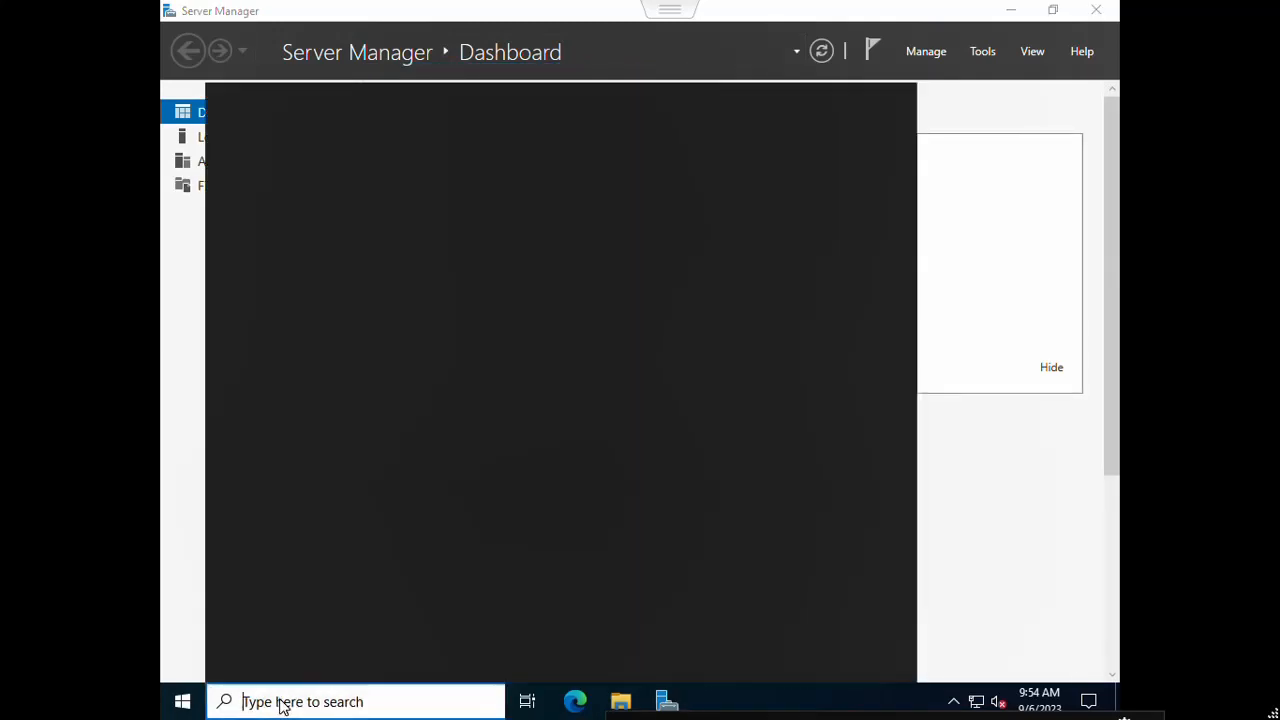
Step: Run ncpa.cpl from Windows search to open Network Connections
text(sy)
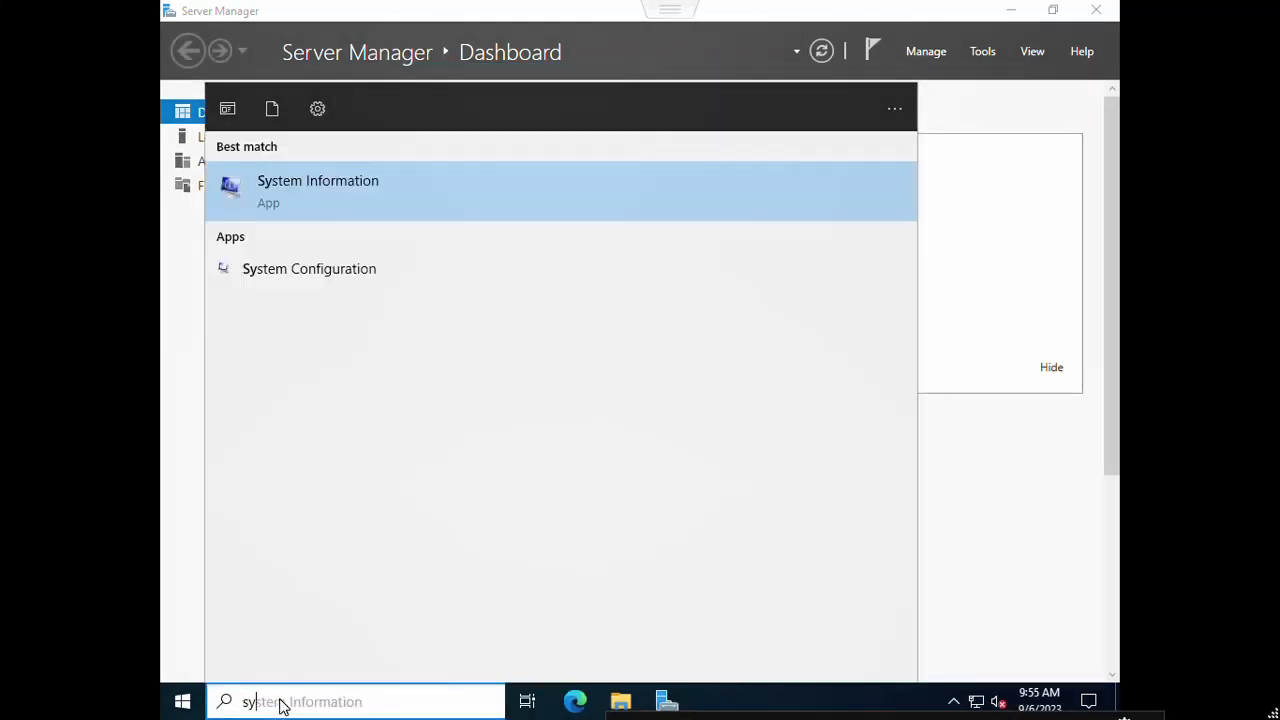
text(sdm.)
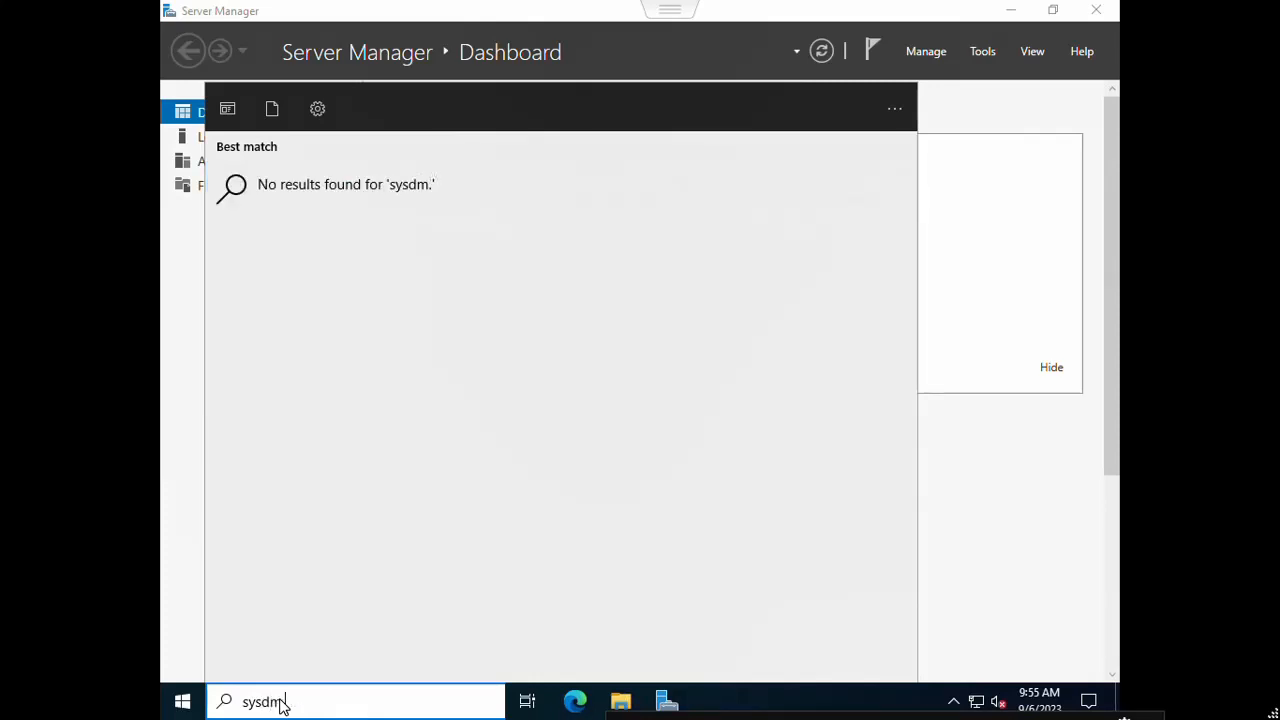
text(cpl)
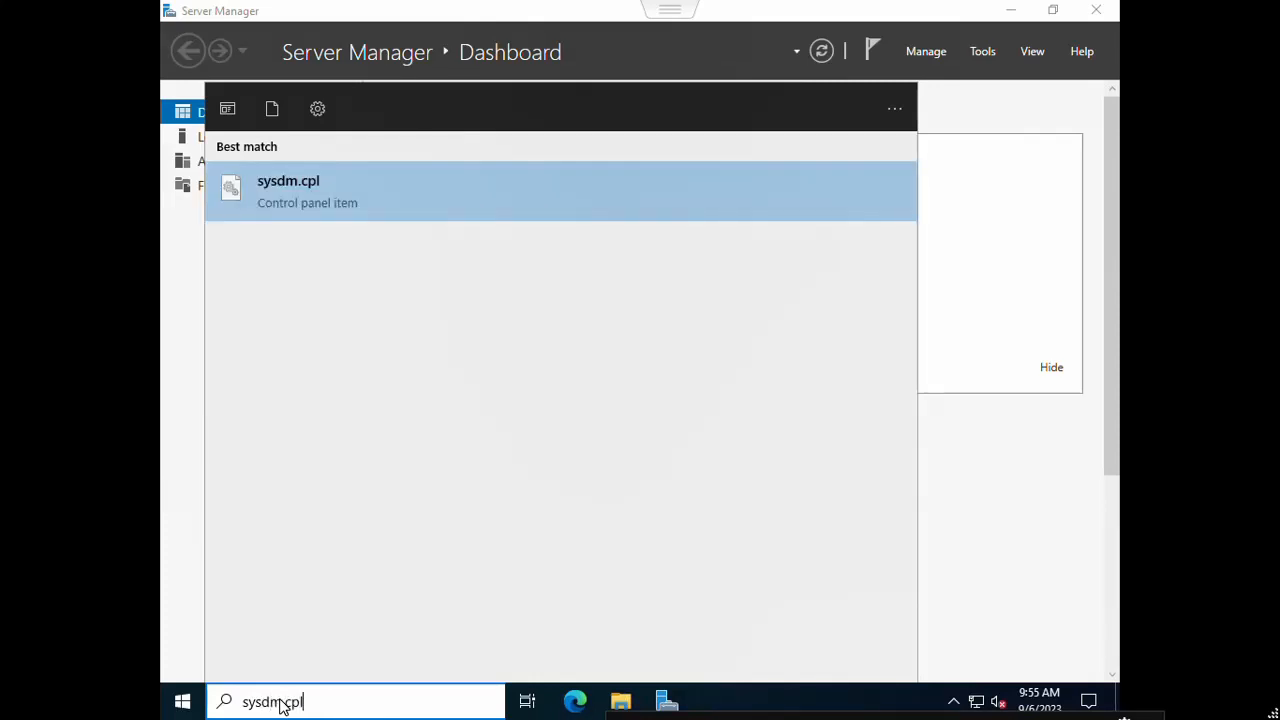
key(BackSpace)
key(BackSpace)
key(BackSpace)
key(BackSpace)
key(BackSpace)
key(BackSpace)
key(BackSpace)
key(BackSpace)
key(BackSpace)
text(n)
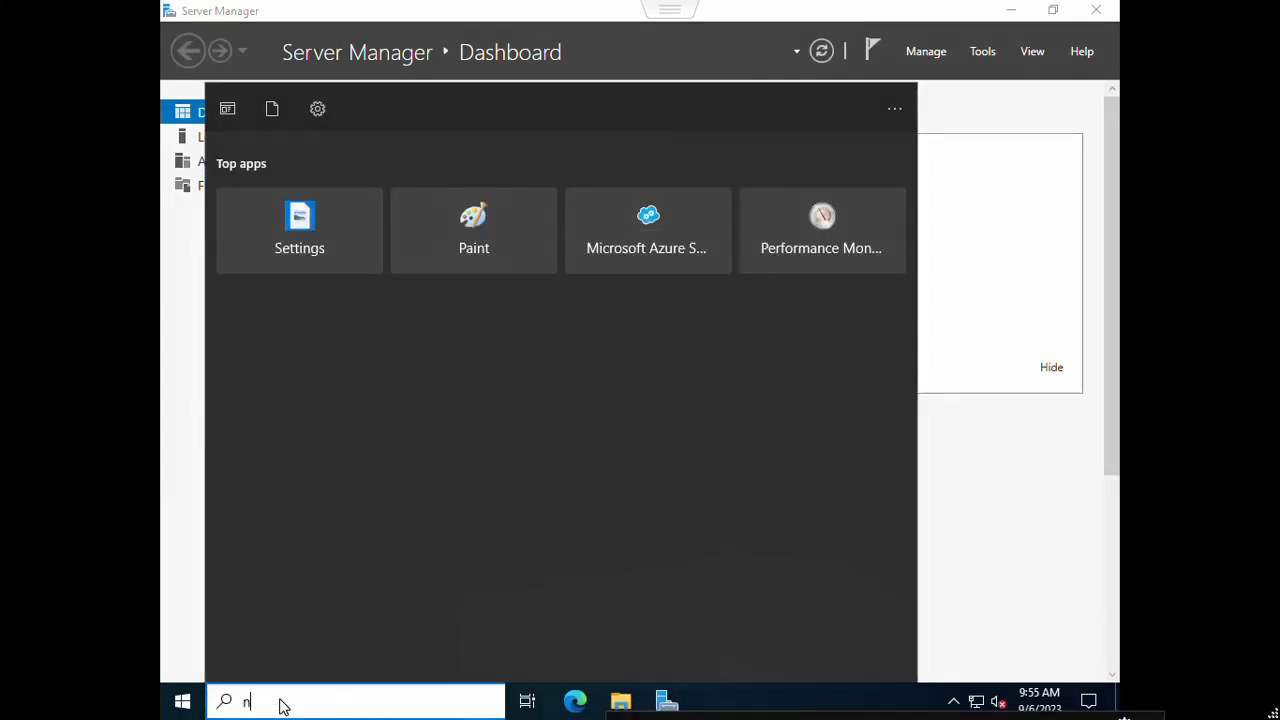
text(cpa.cpl)
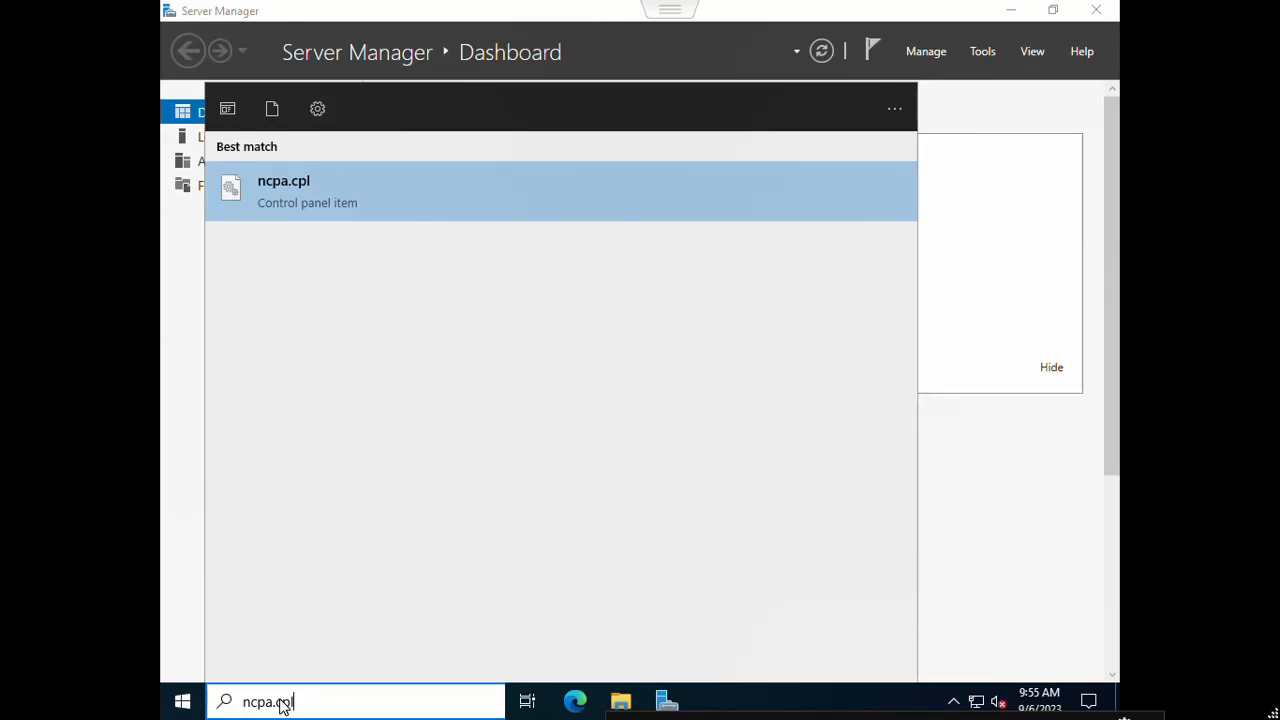
key(Return)
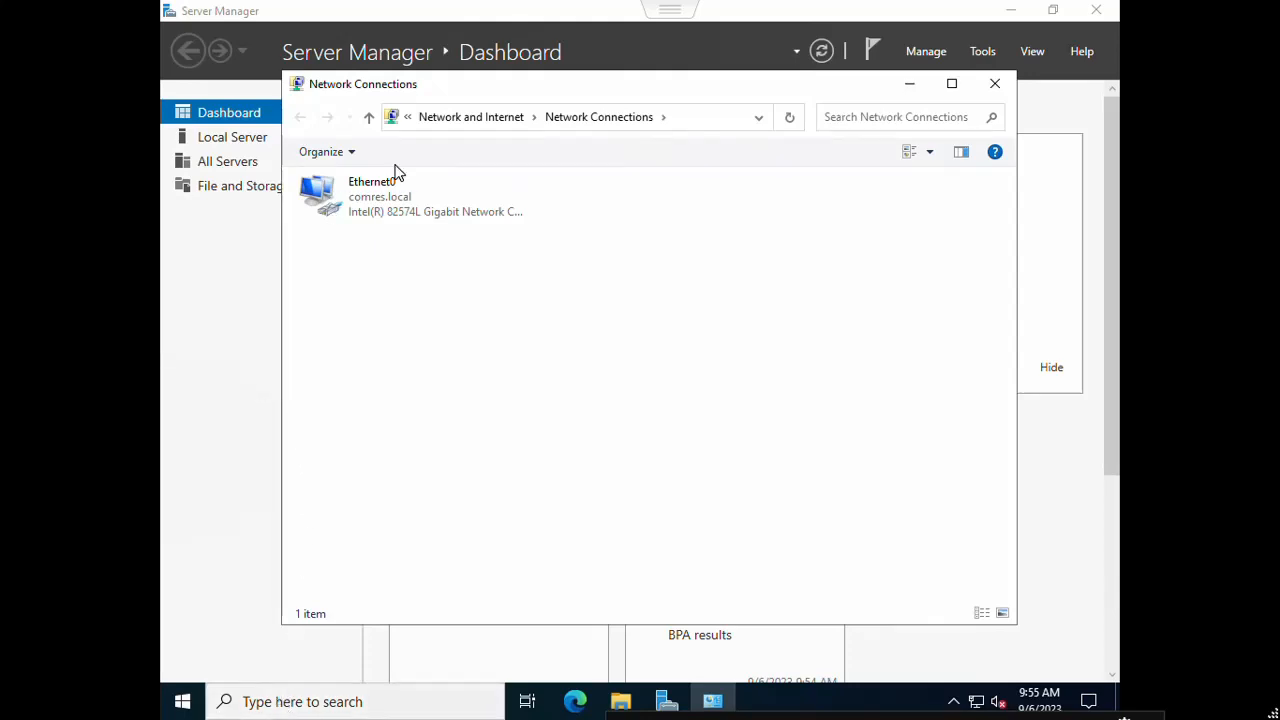
Step: Open the Internet Protocol Version 4 (TCP/IPv4) properties of the Ethernet0 adapter
click(393, 212)
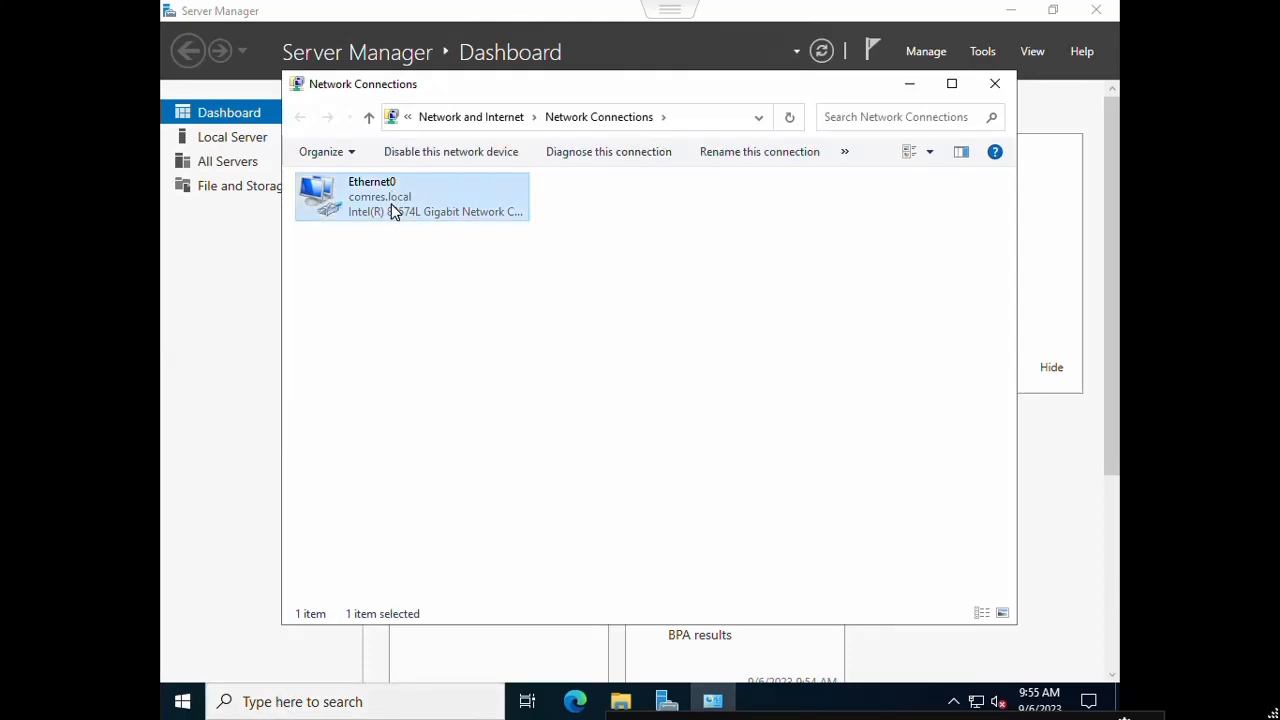
right_click(393, 212)
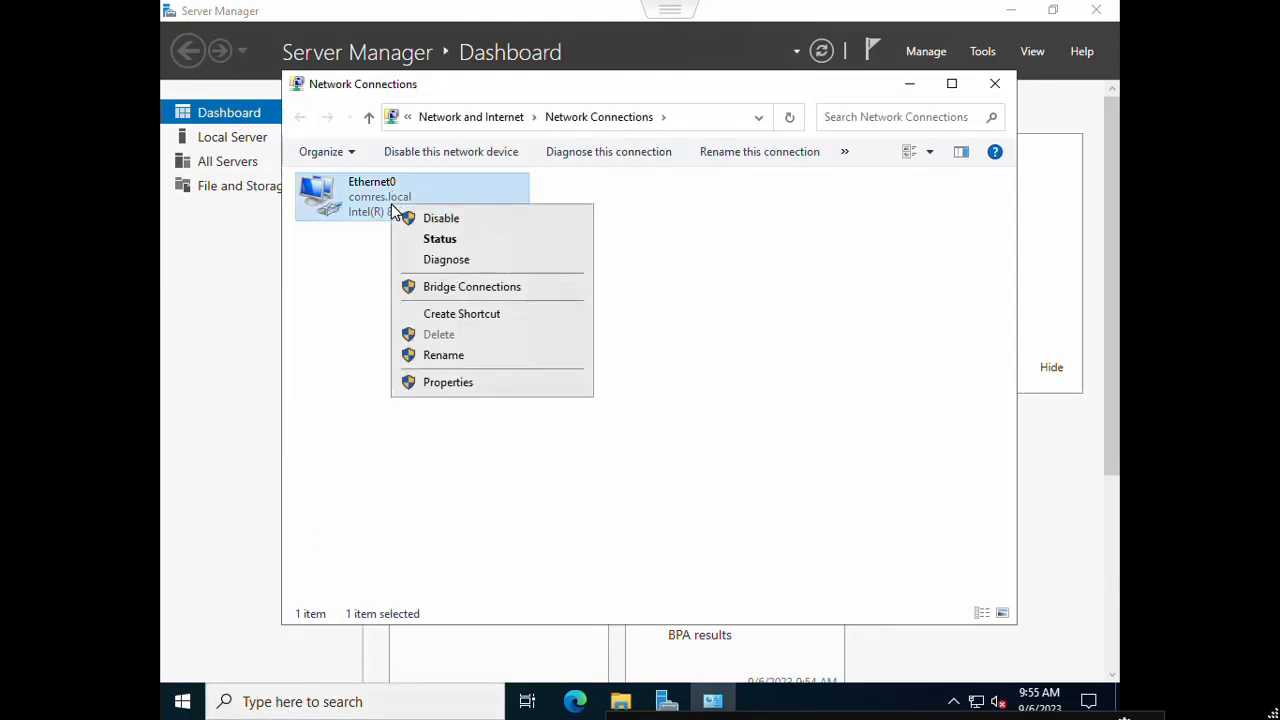
click(465, 390)
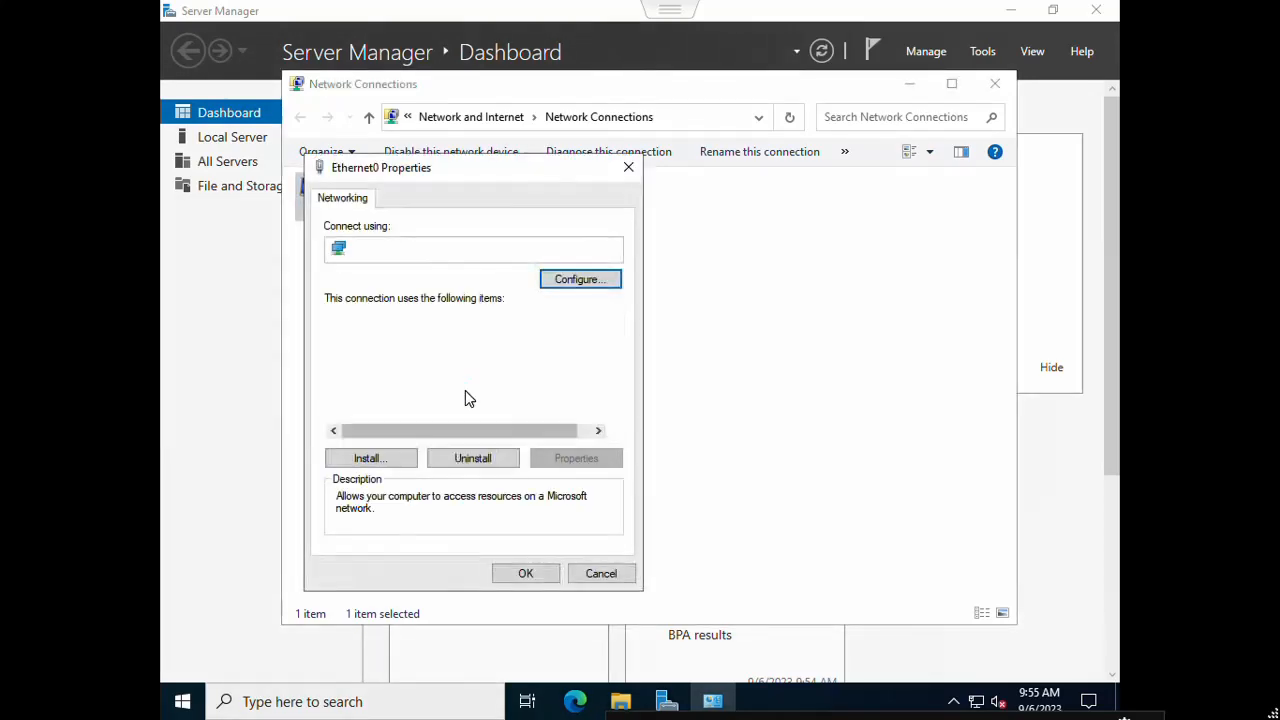
click(465, 369)
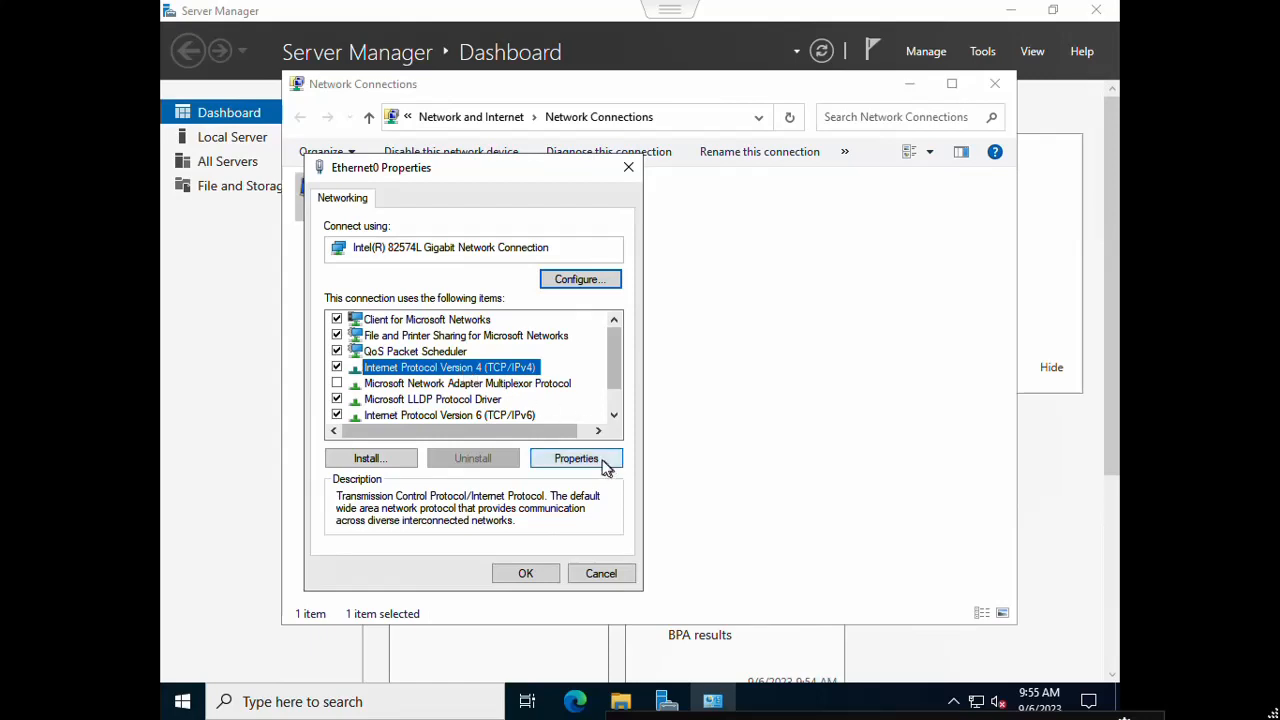
click(601, 462)
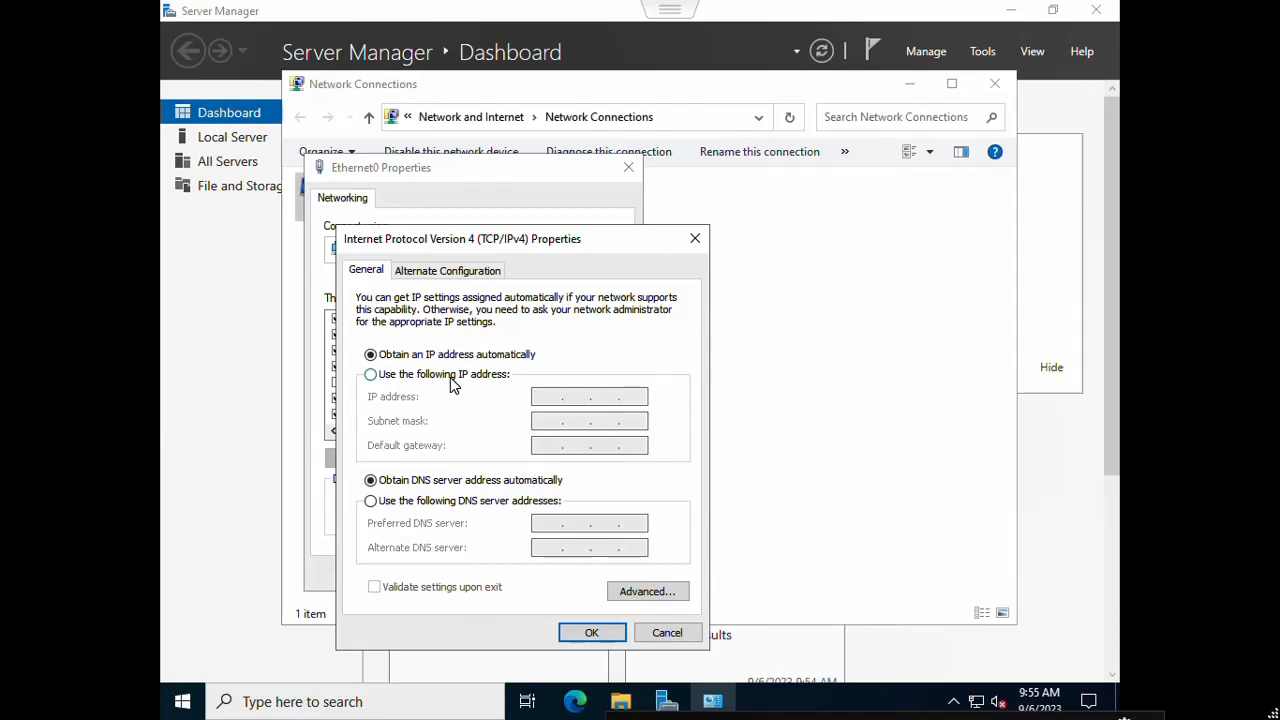
Step: Assign static IP 192.168.12.250 with mask 255.255.255.0 and start the gateway as 192.168.12
click(451, 381)
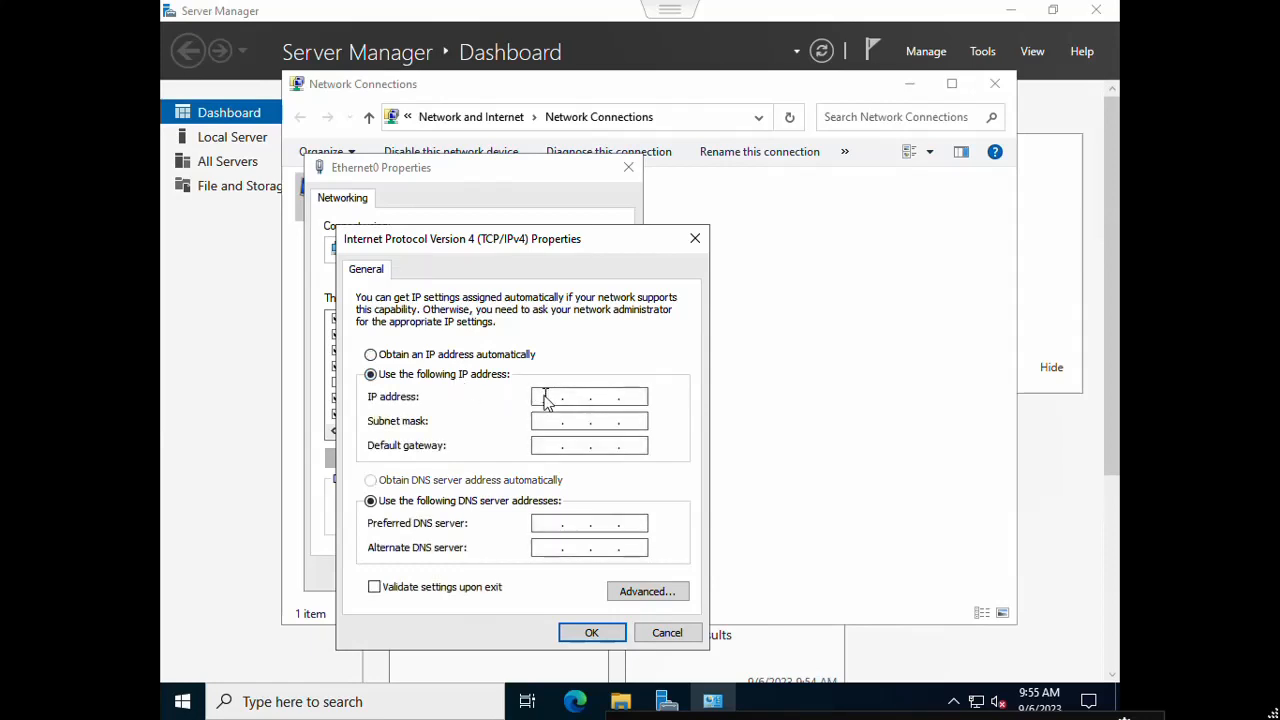
text(192 . 168 . 12 . 250)
key(Tab)
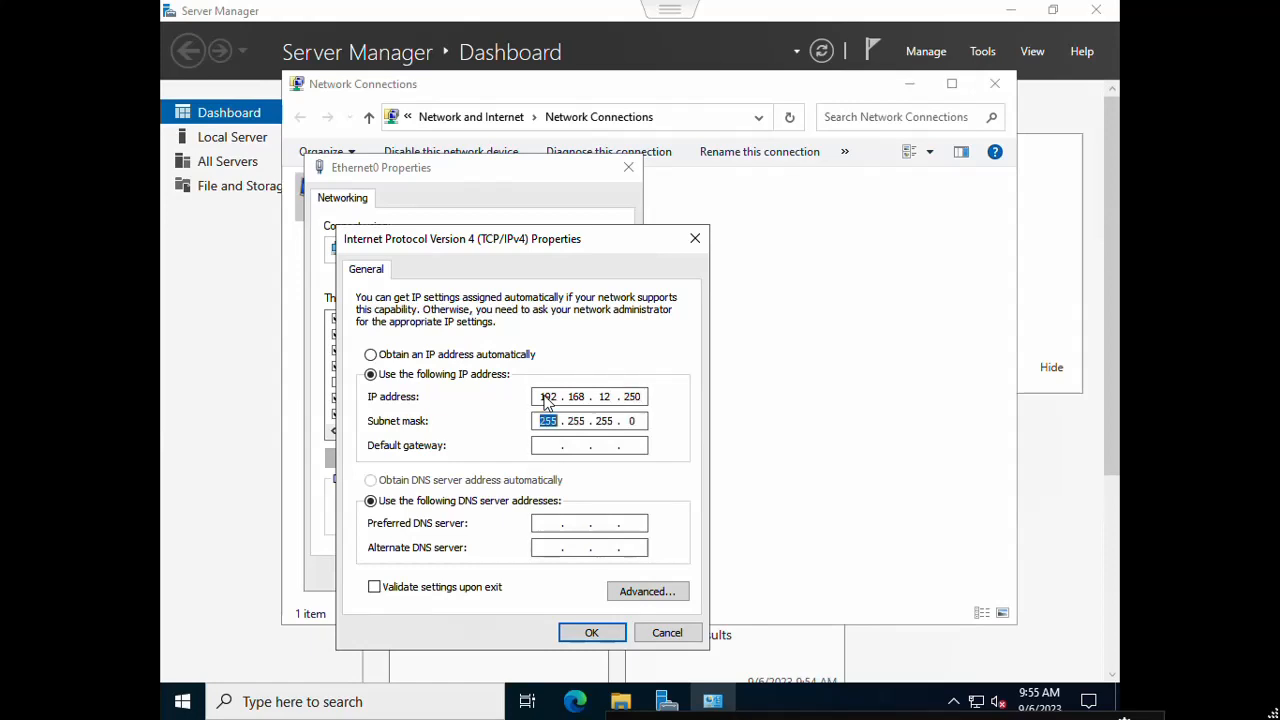
key(Tab)
text(192 . 168 .)
text(12 .)
key(Tab)
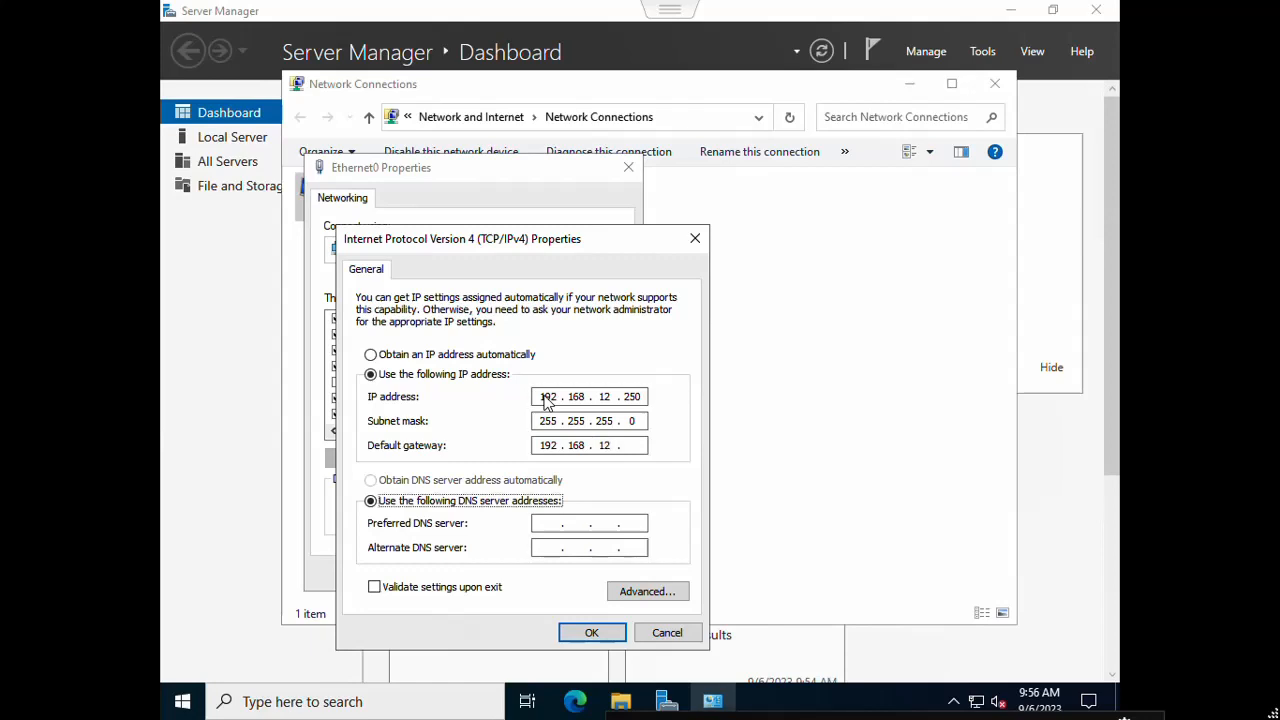
Step: Complete gateway 192.168.12.1 and enter preferred DNS server 192.168.12.2
click(644, 447)
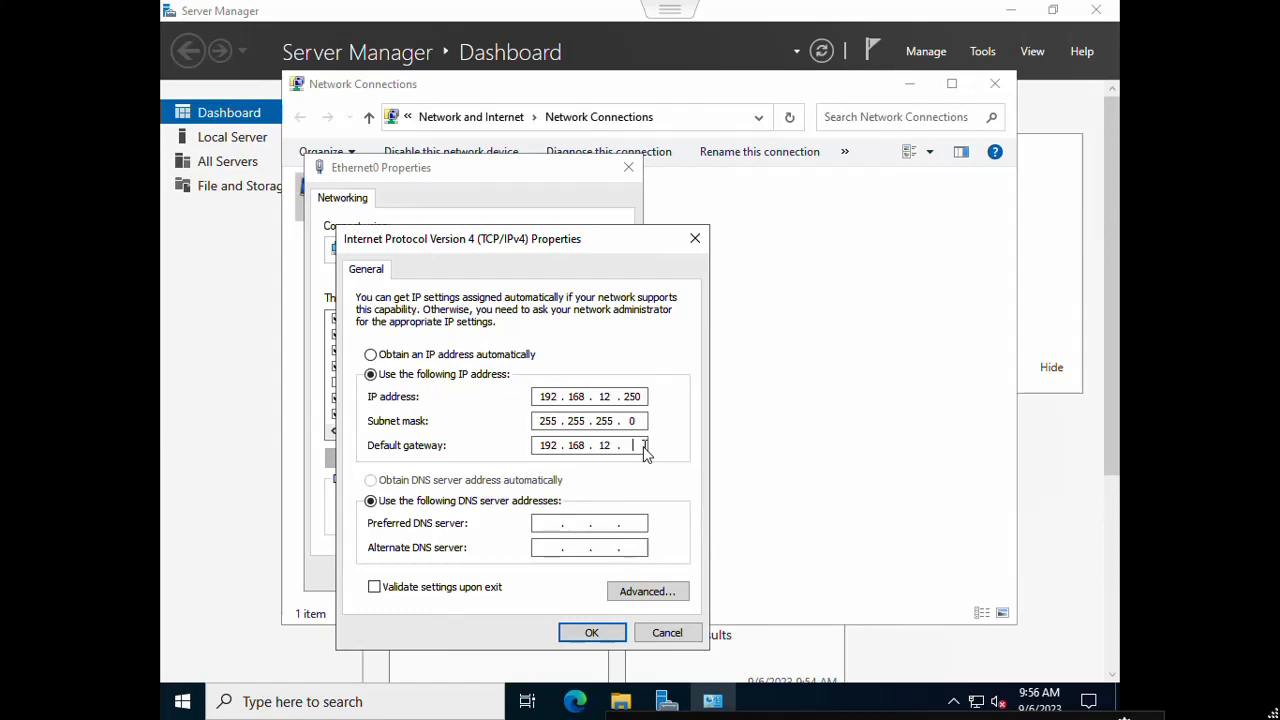
text(1)
key(Tab)
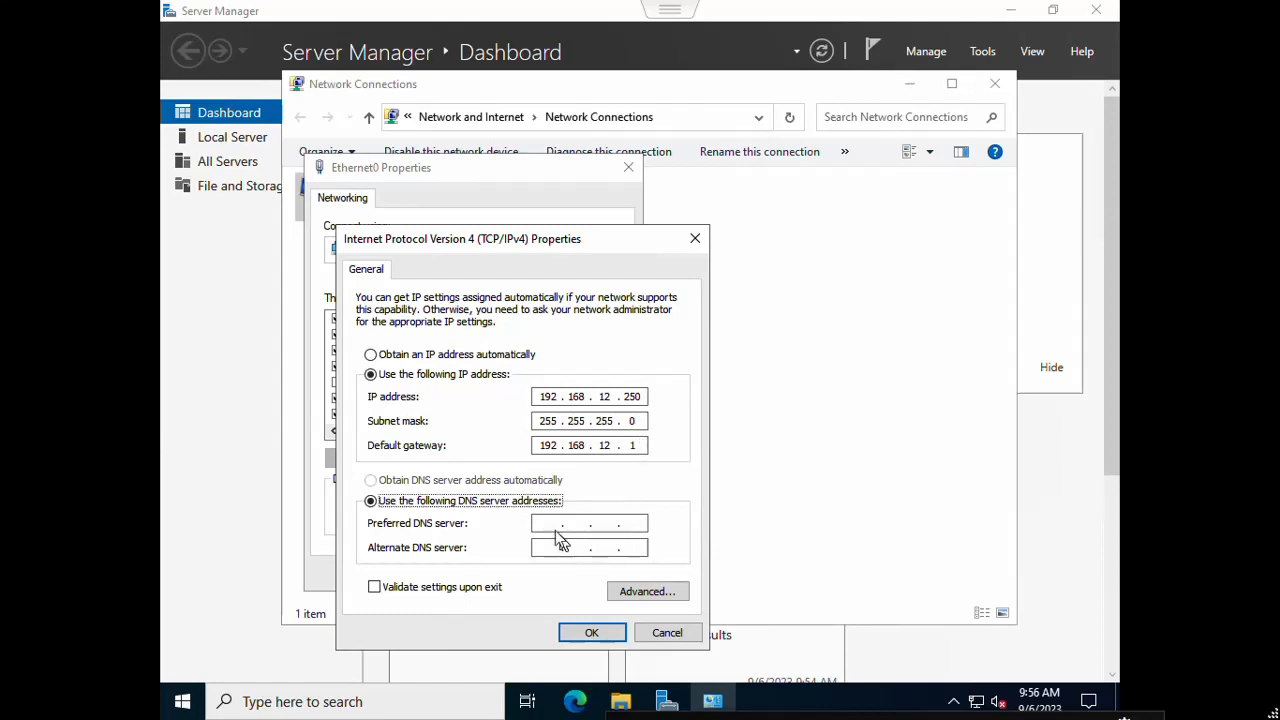
click(556, 530)
text(192 . 168 . )
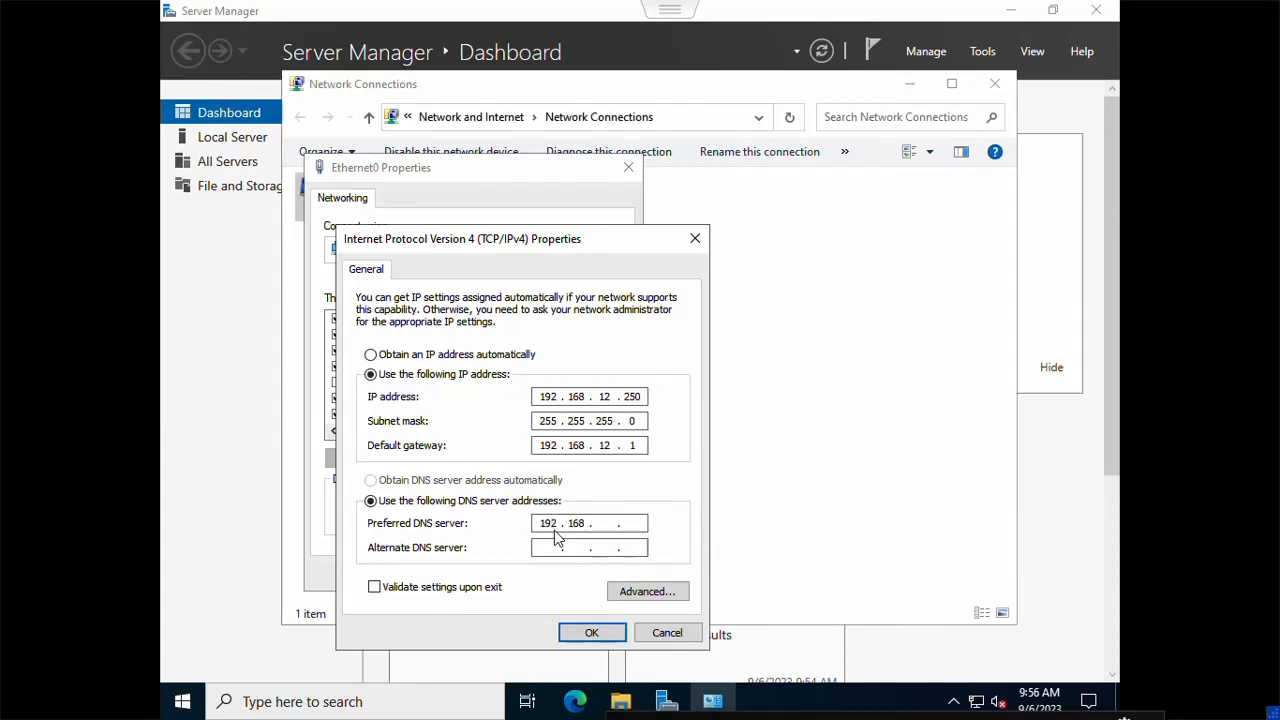
text(12)
Step: Enter alternate DNS server 192.168.12.1, then save and close the adapter settings
click(636, 548)
click(630, 526)
text(2)
click(545, 555)
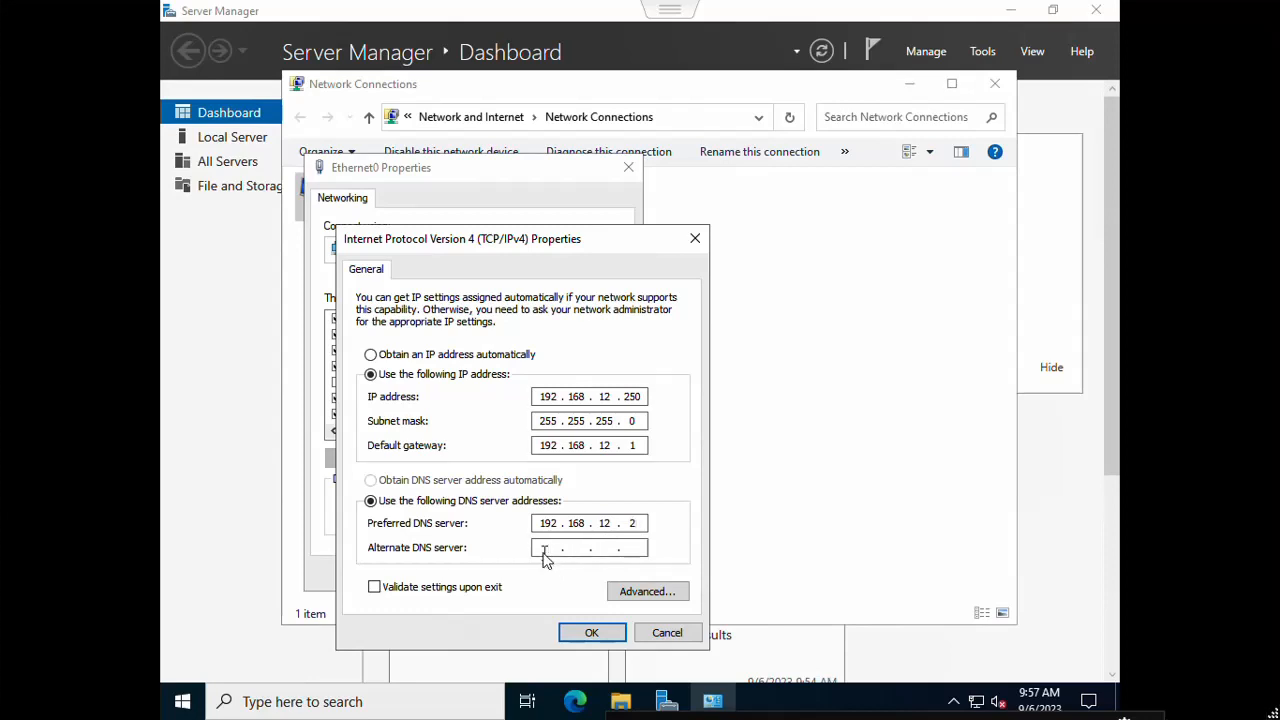
text(192 . 168 . 12 . 1)
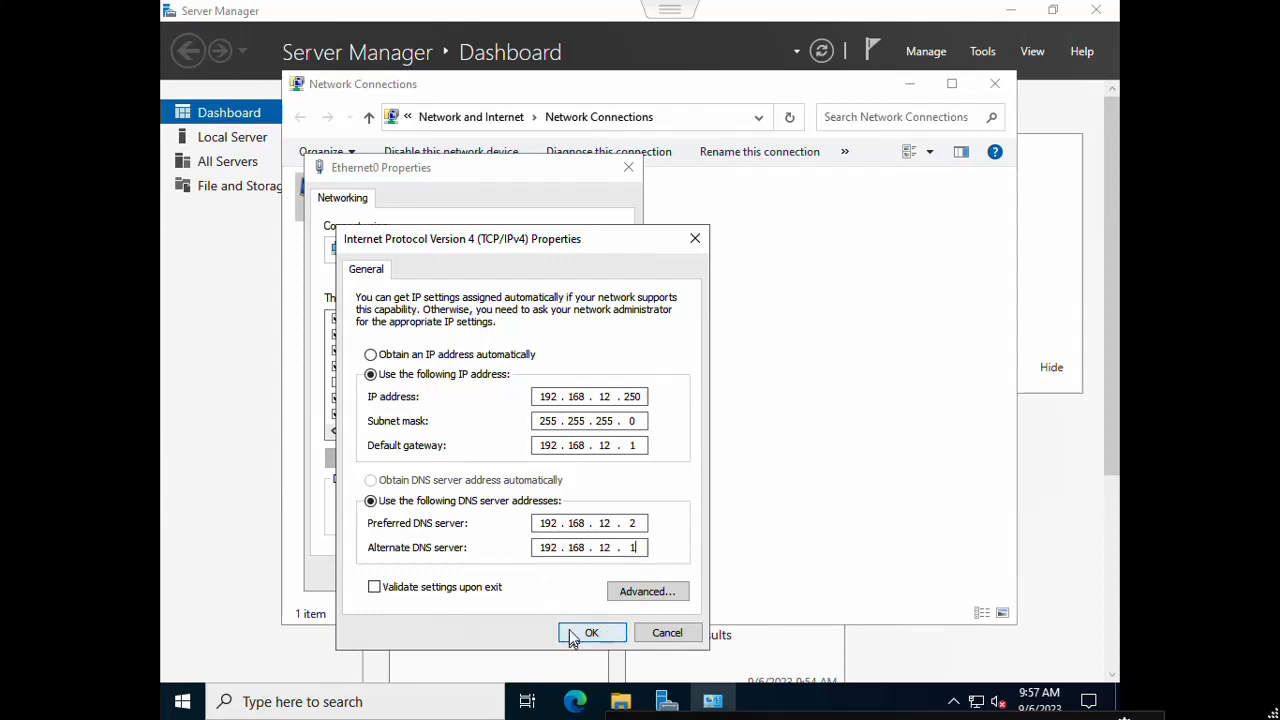
click(590, 633)
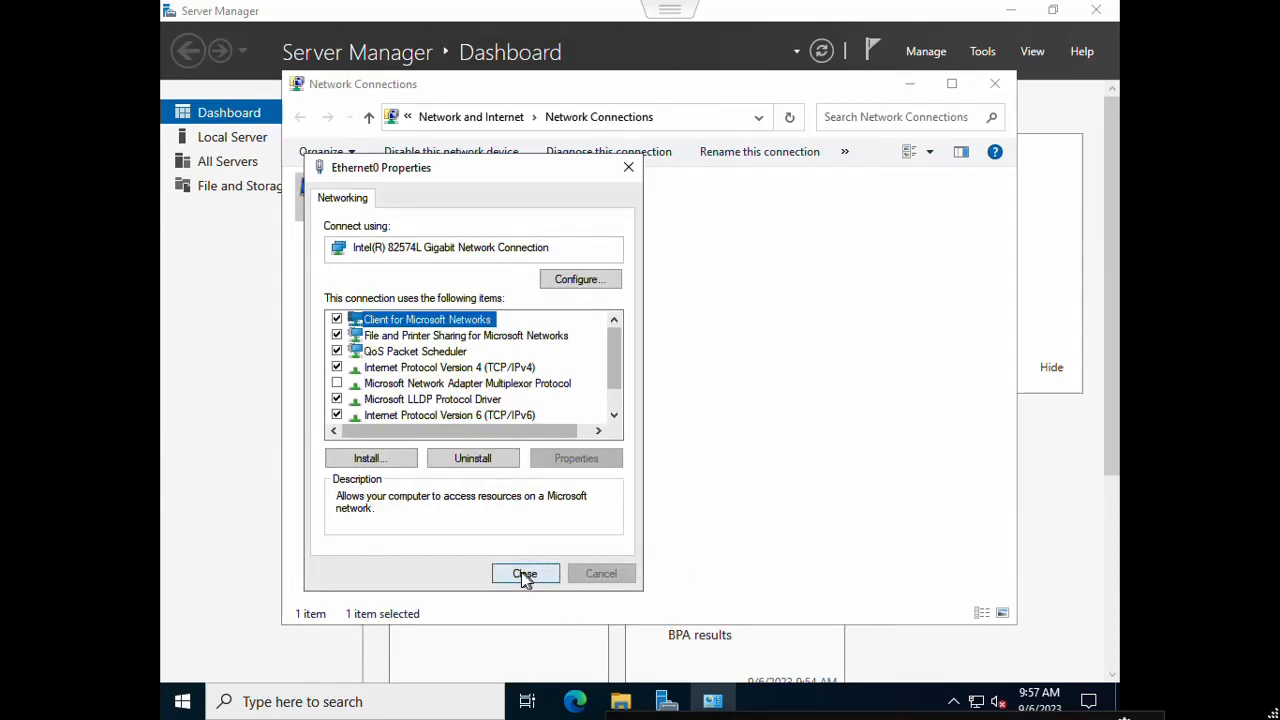
click(524, 575)
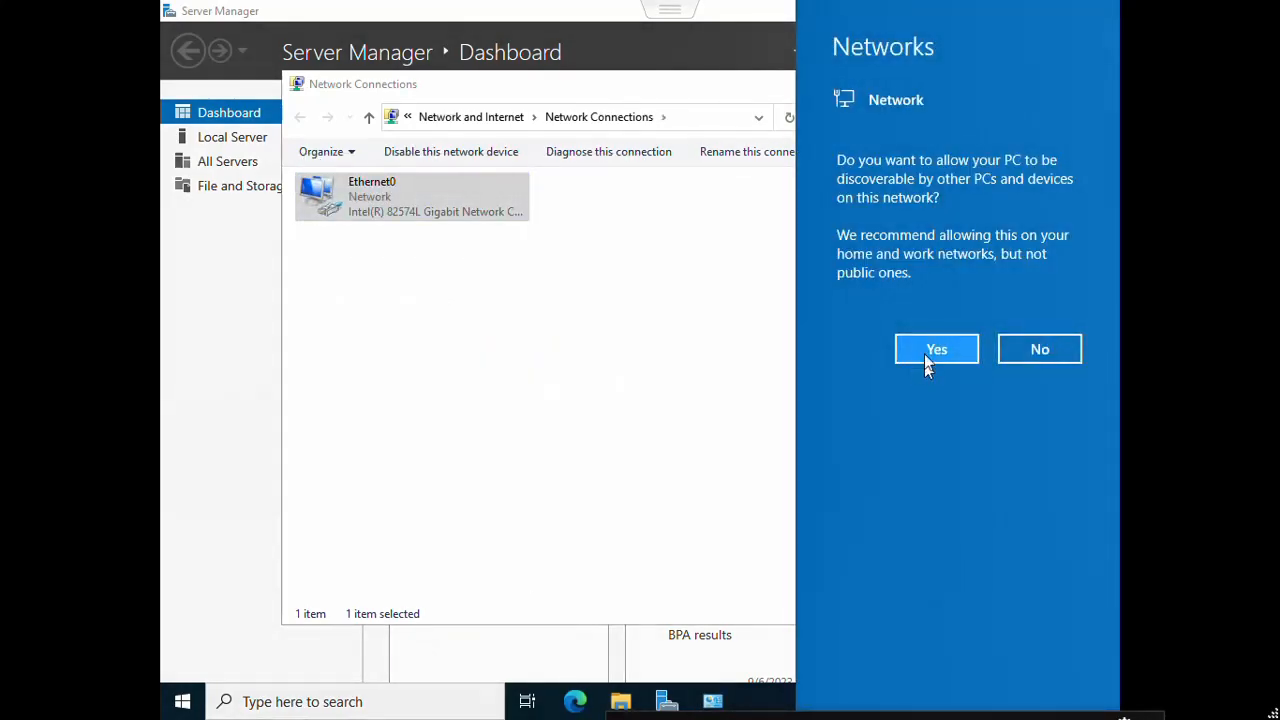
Step: Allow network discovery and launch Command Prompt via the cmd search
click(930, 350)
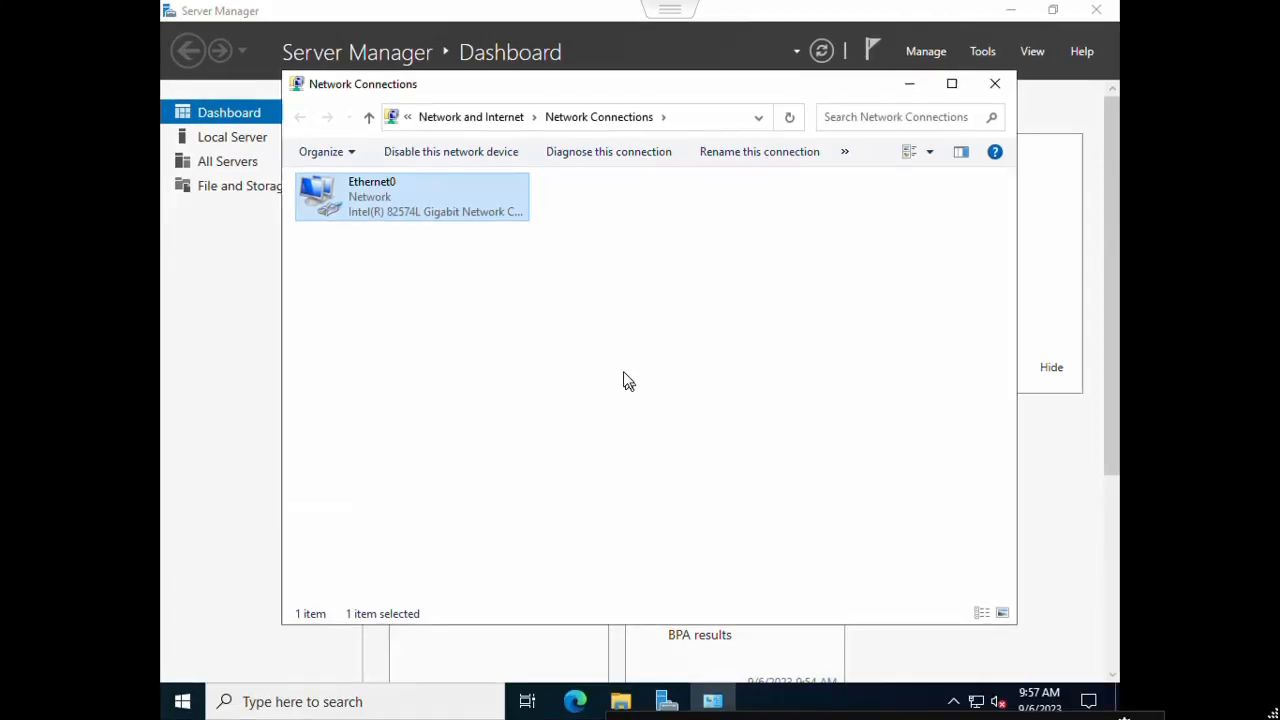
click(374, 704)
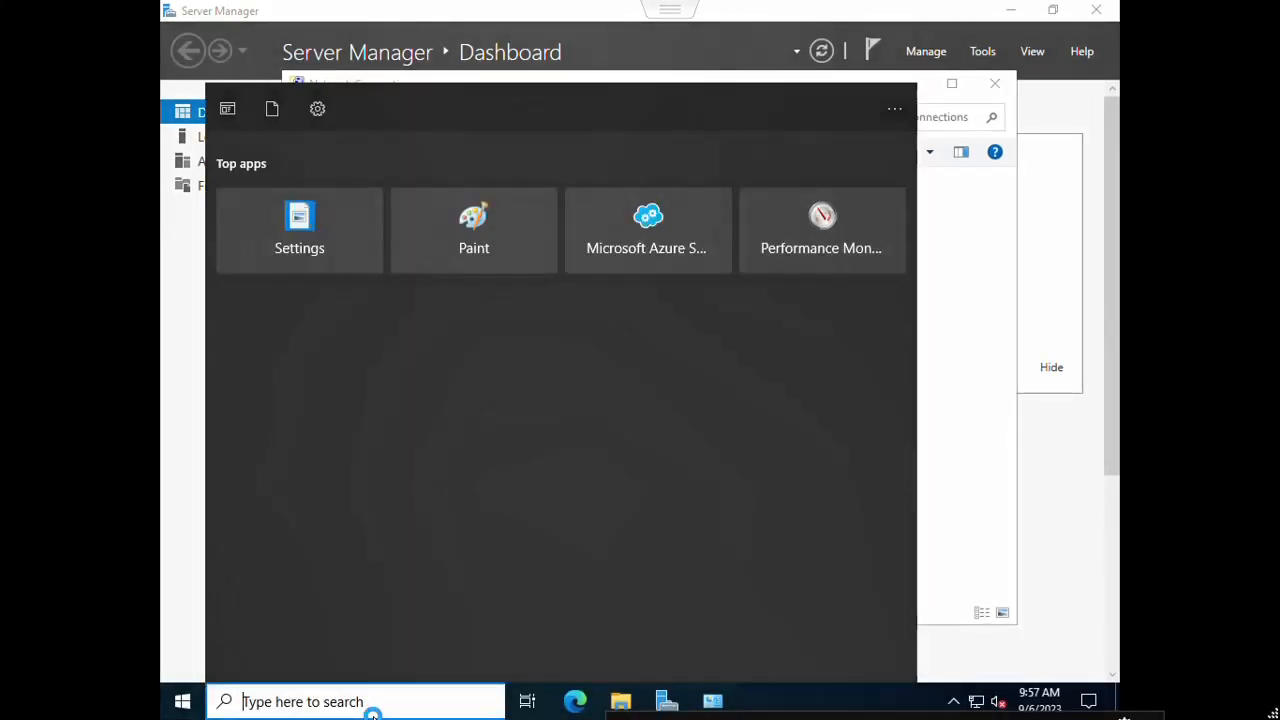
text(cmd)
key(Return)
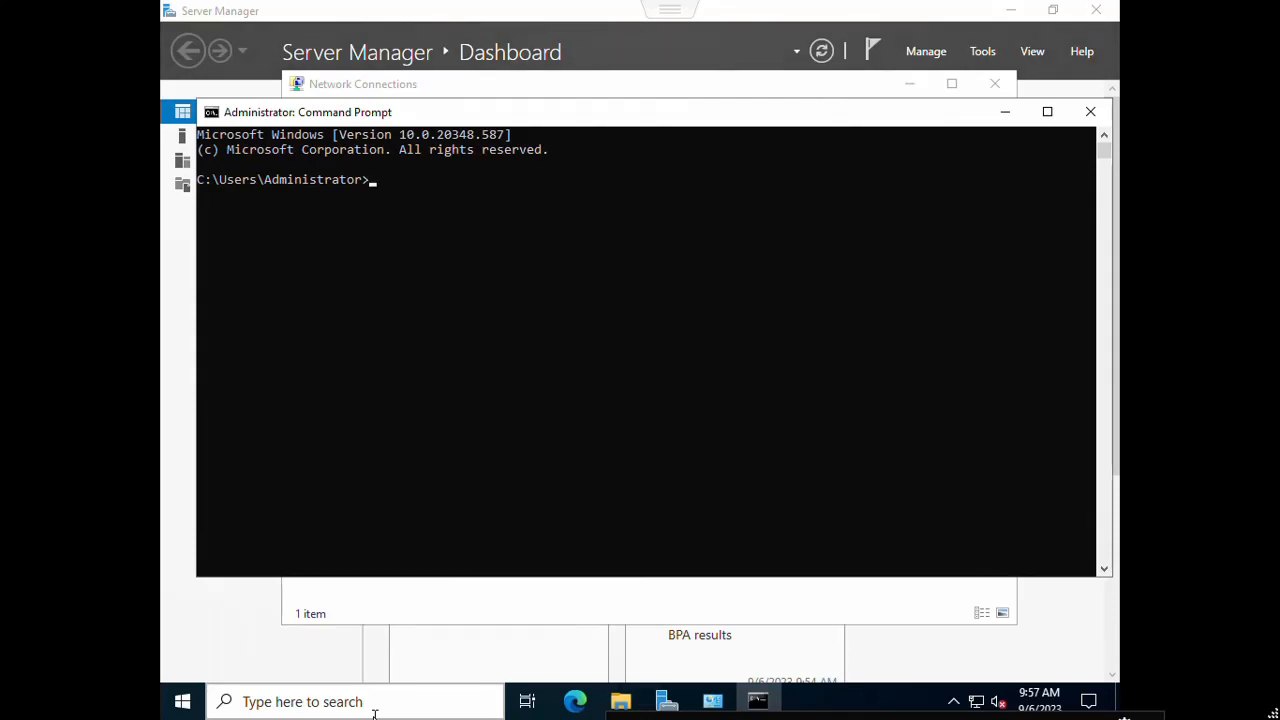
Step: Run ipconfig /all and highlight the server's IPv4 address 192.168.12.250
text(ipconfig /all)
key(Return)
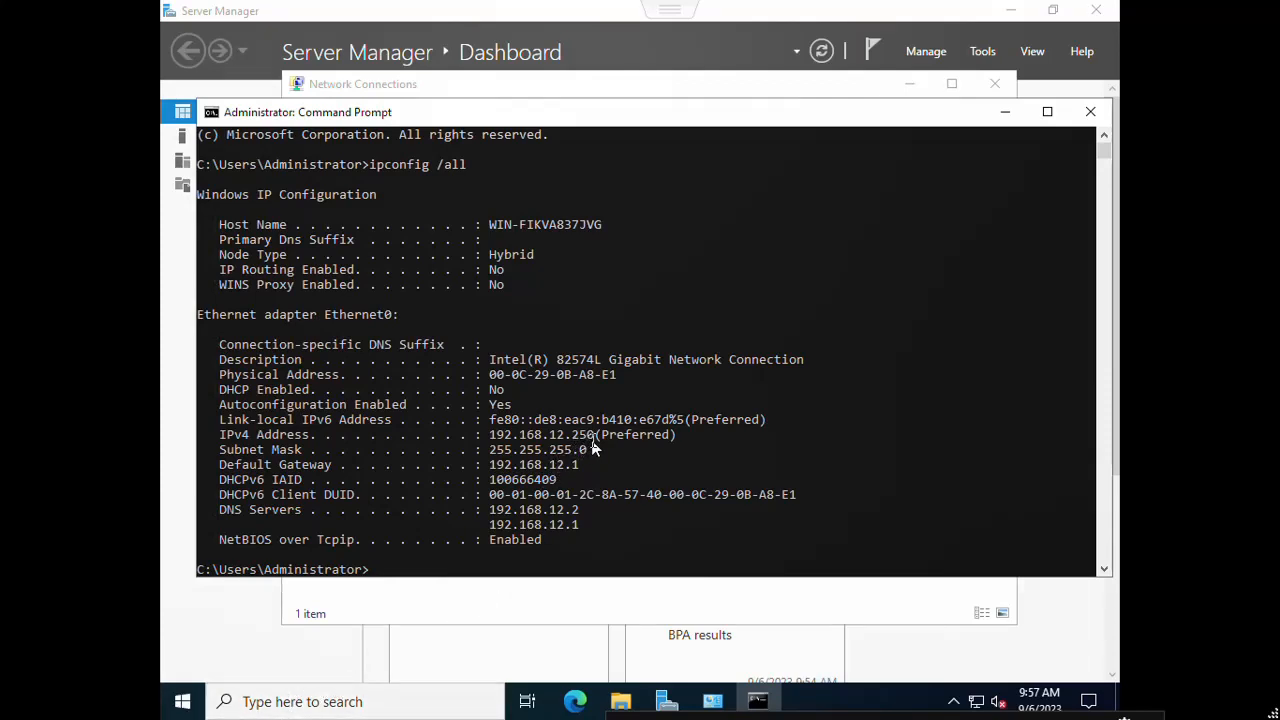
drag(594, 435, 490, 445)
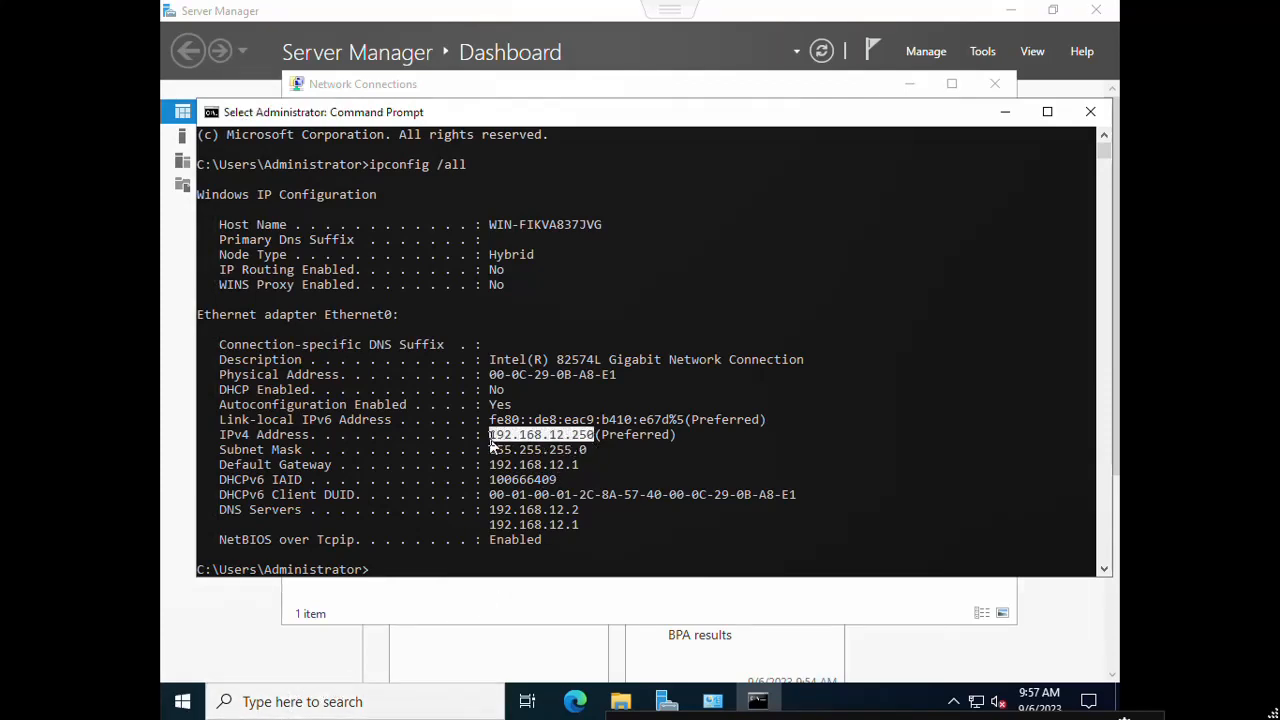
click(358, 705)
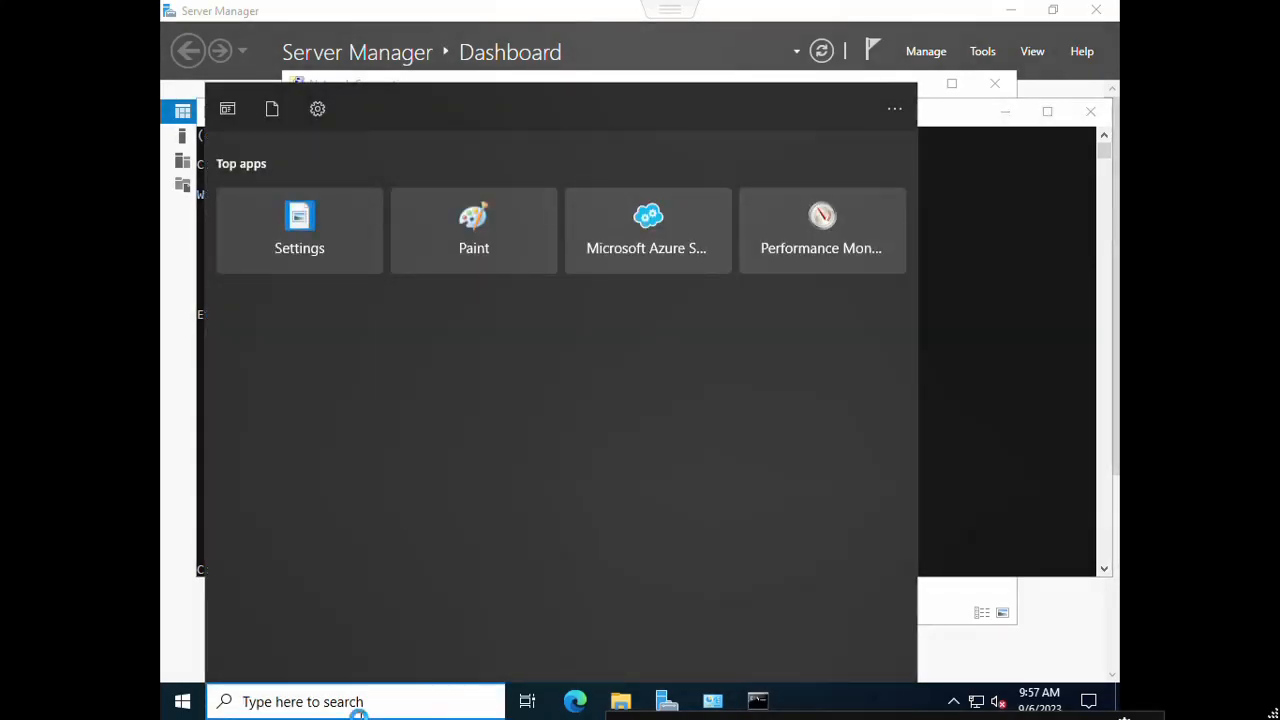
Step: Run sysdm.cpl to open System Properties for WIN-FIKVA837JVG
text(sys)
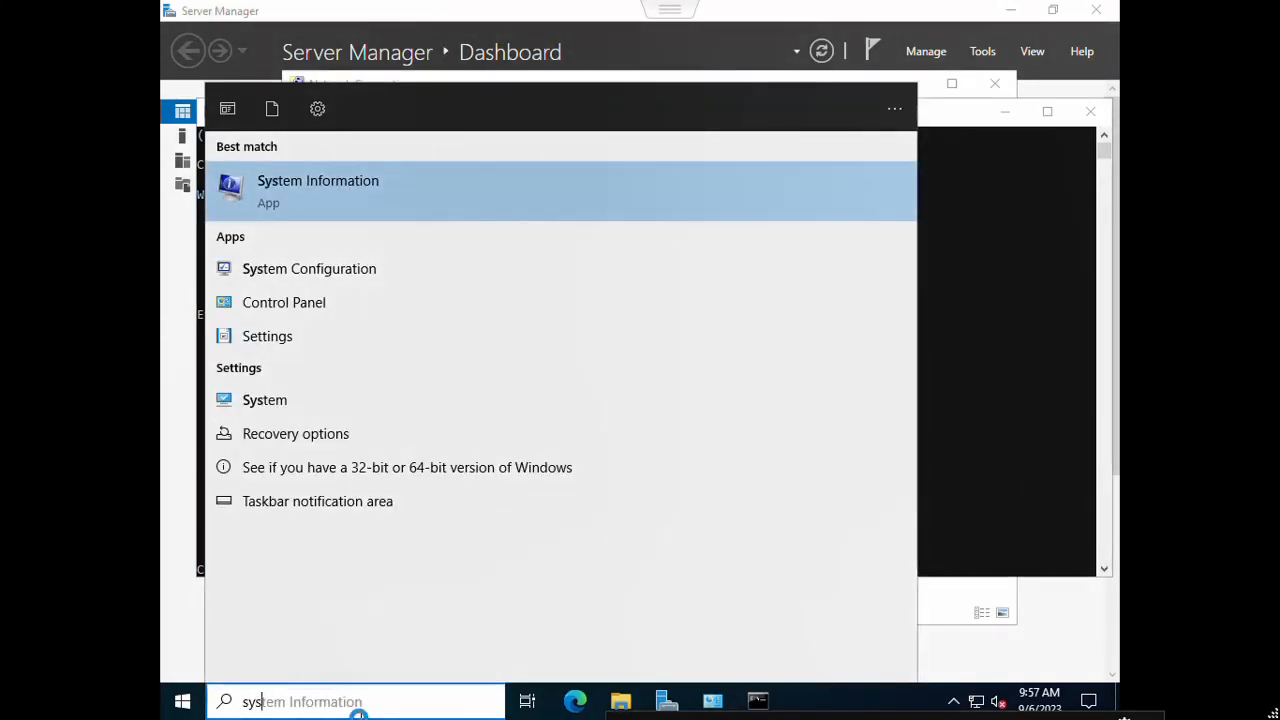
text(dm.cpl)
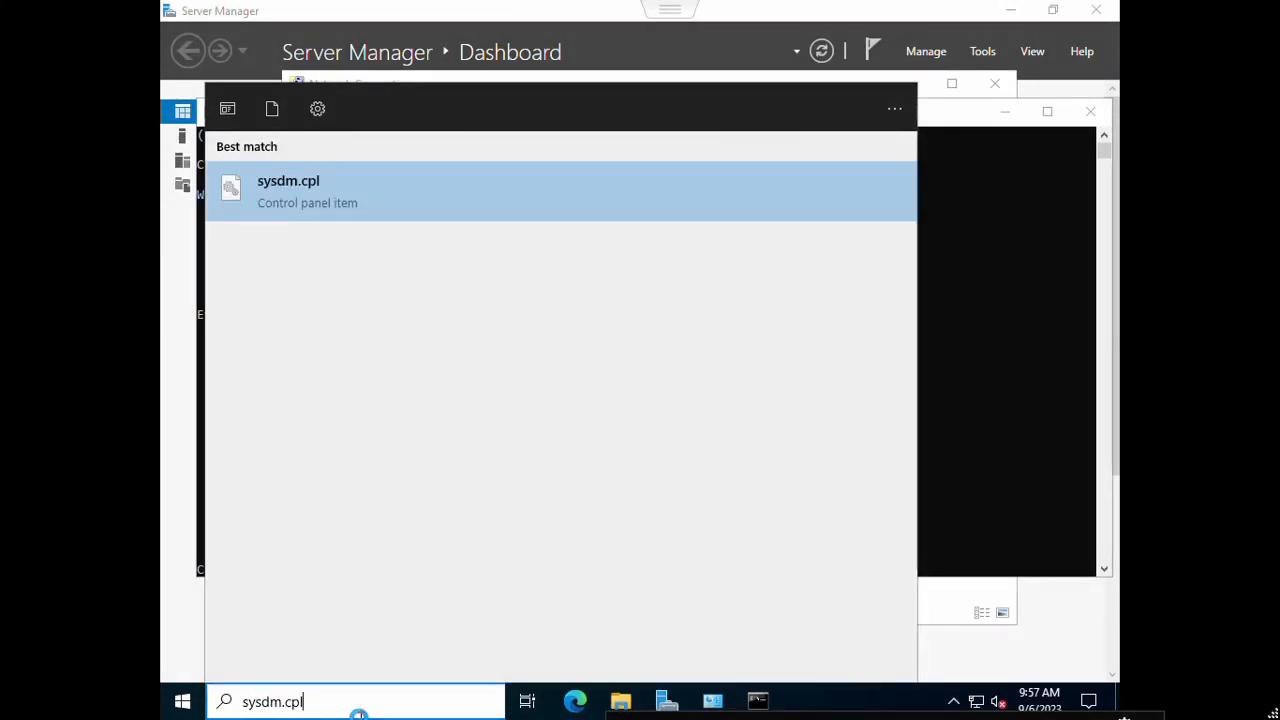
key(Return)
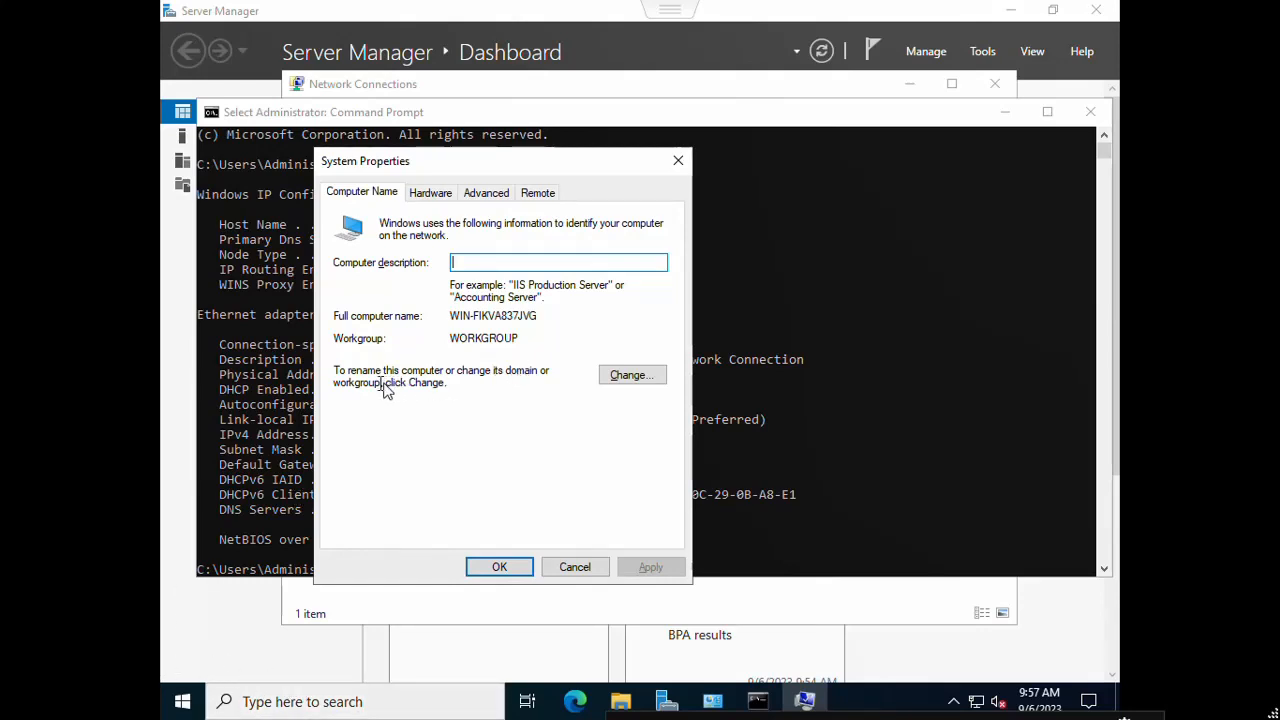
Step: Rename the computer to SDC and set it to join the domain comres.local
click(624, 376)
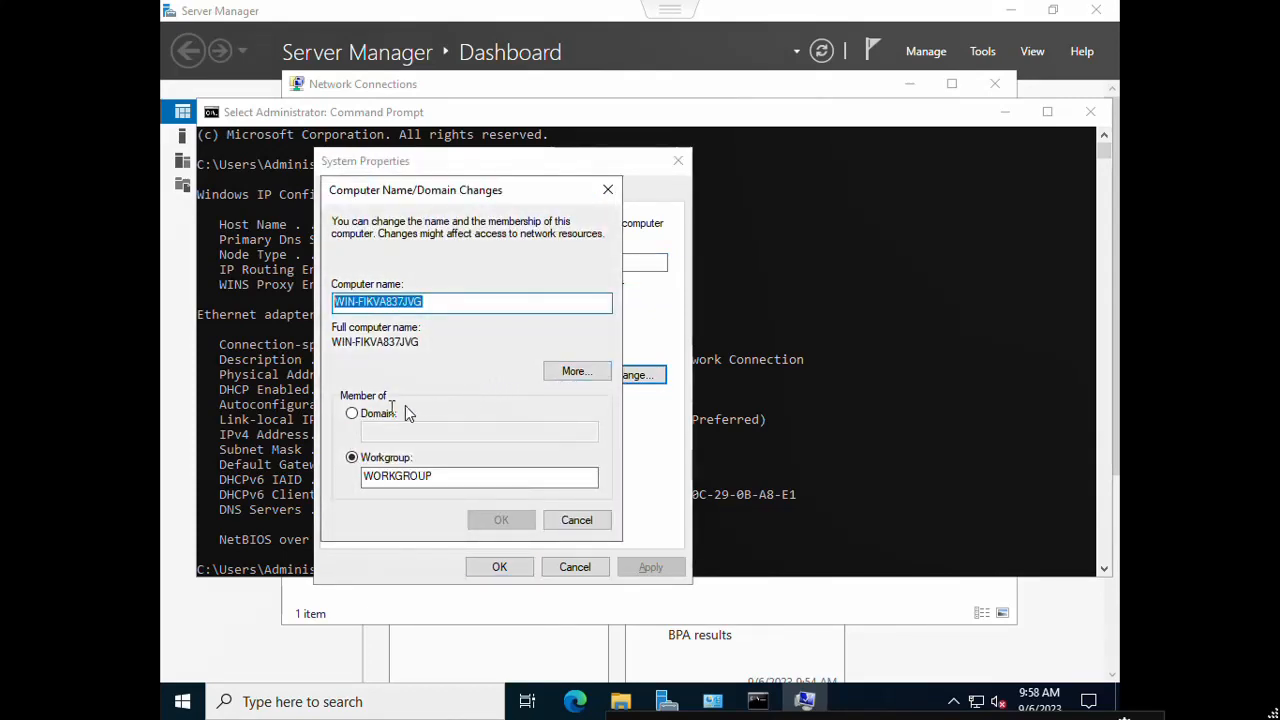
click(354, 414)
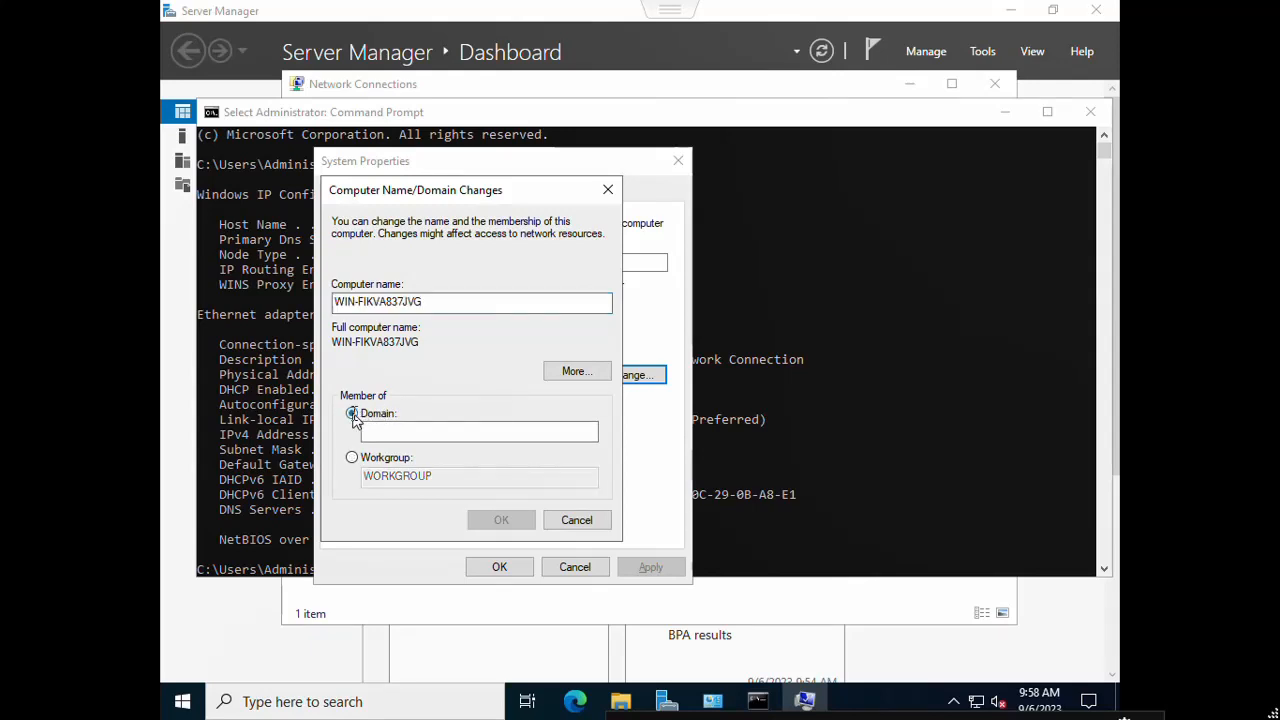
click(432, 302)
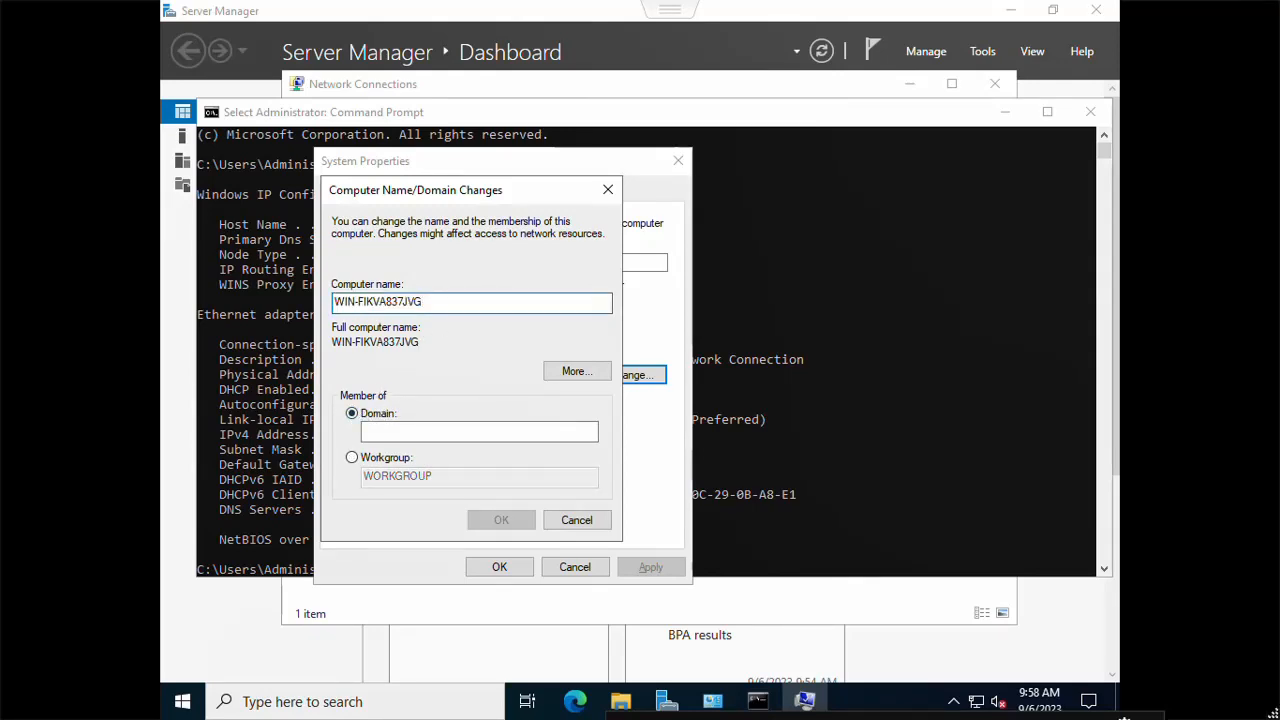
double_click(430, 303)
text(S)
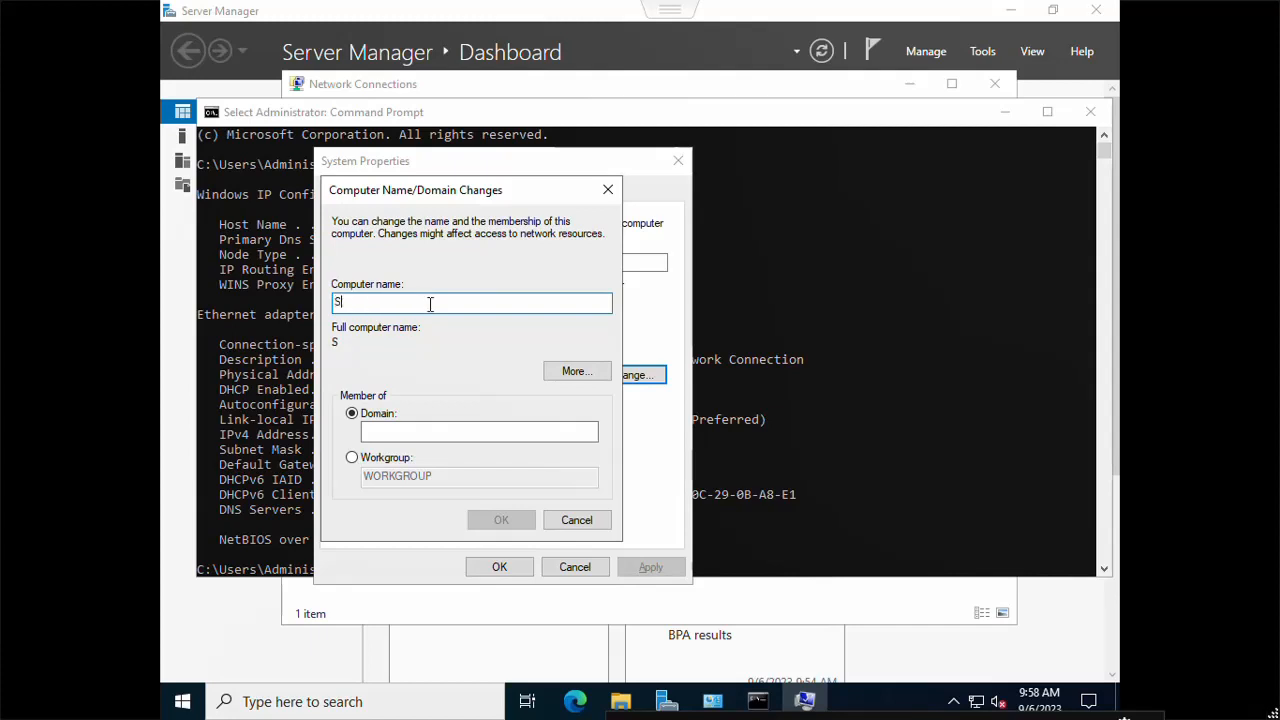
text(DC)
click(389, 430)
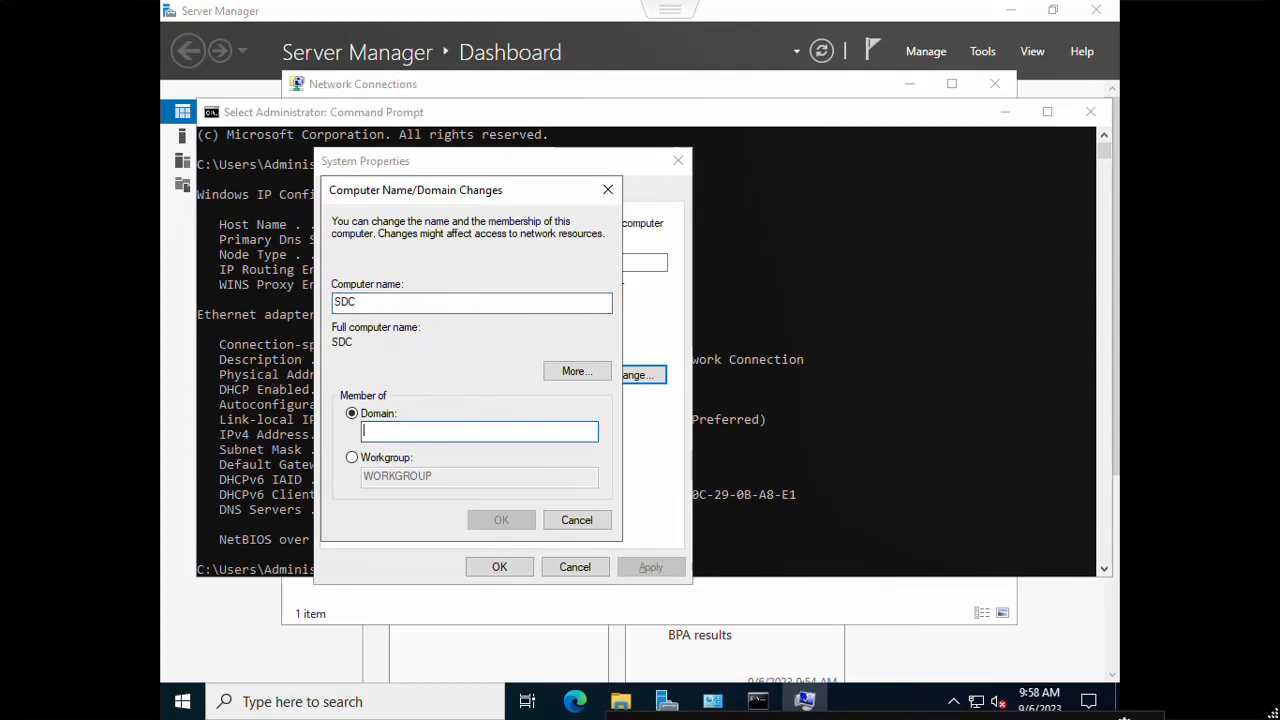
text(comre)
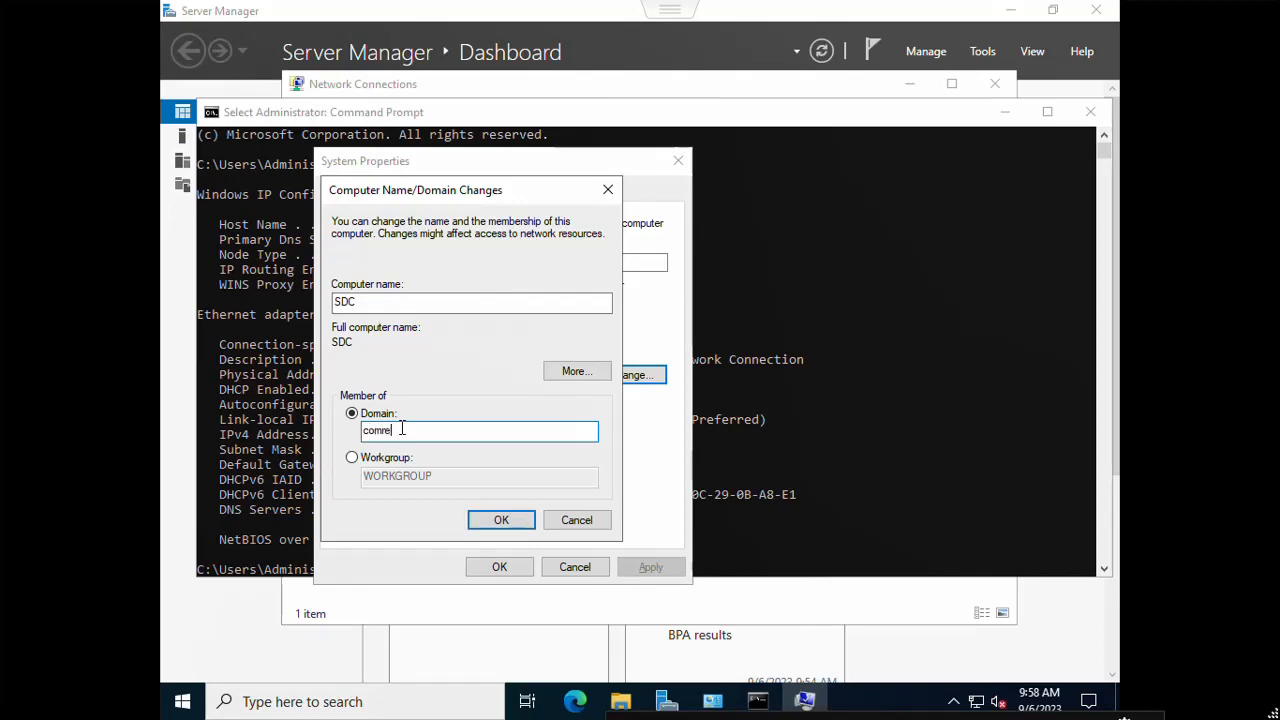
text(s.local)
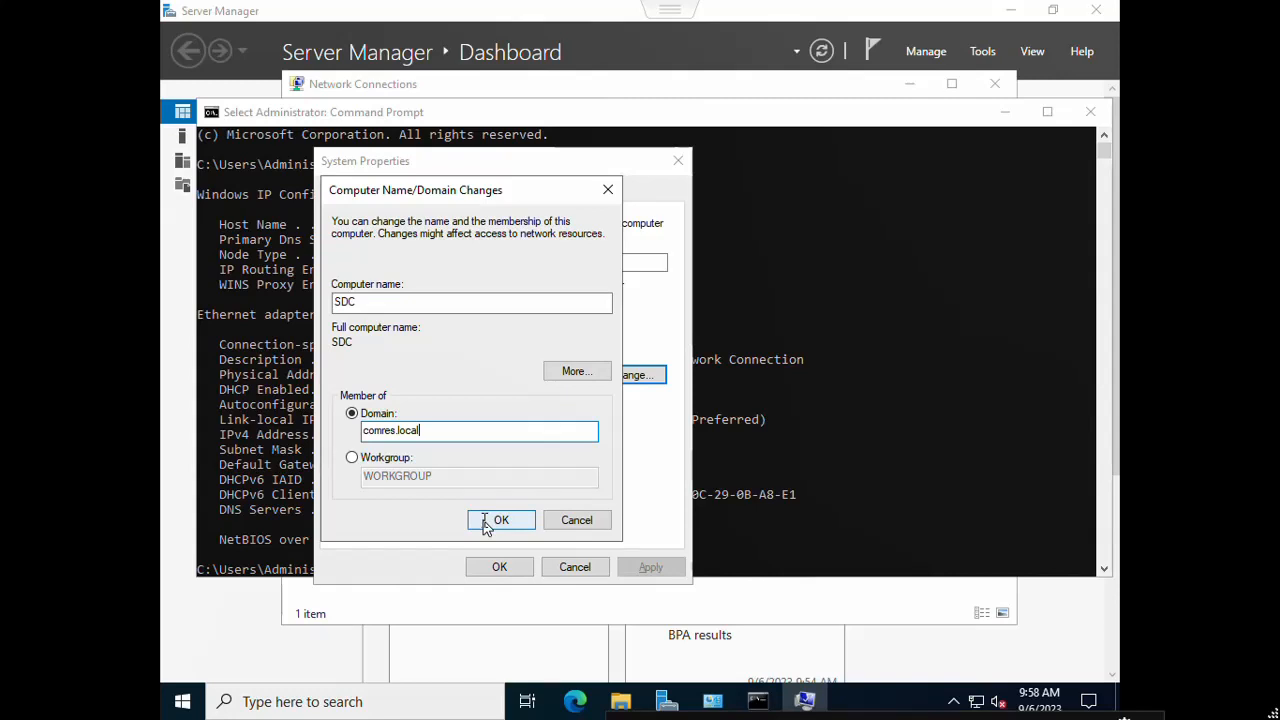
click(490, 521)
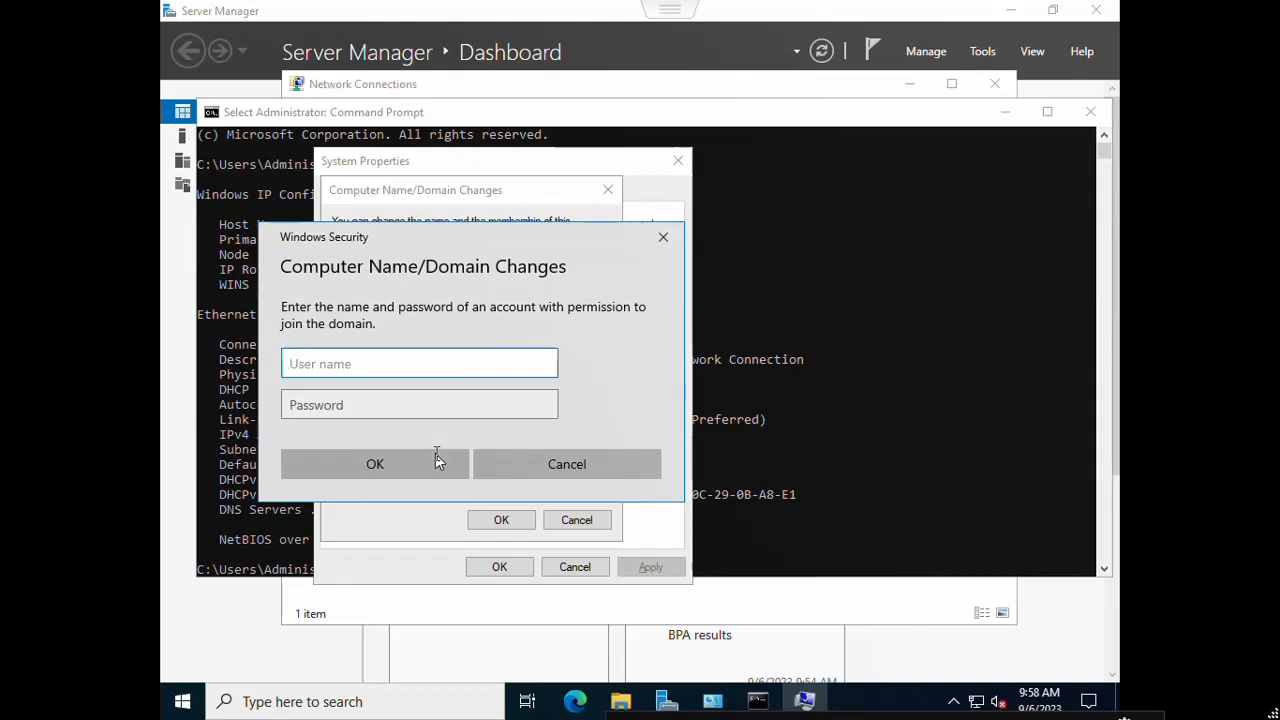
Step: Authenticate with the domain administrator credentials, then dismiss the comres.local welcome and restart notices
text(administ)
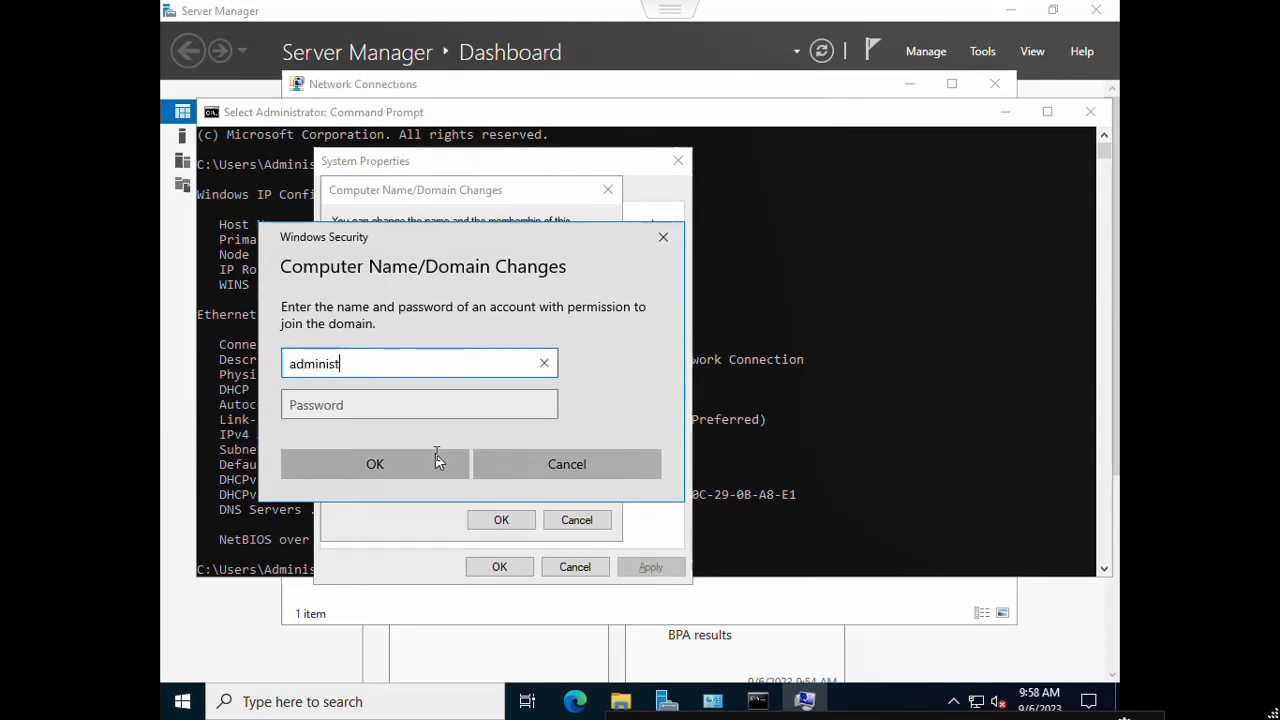
text(rator)
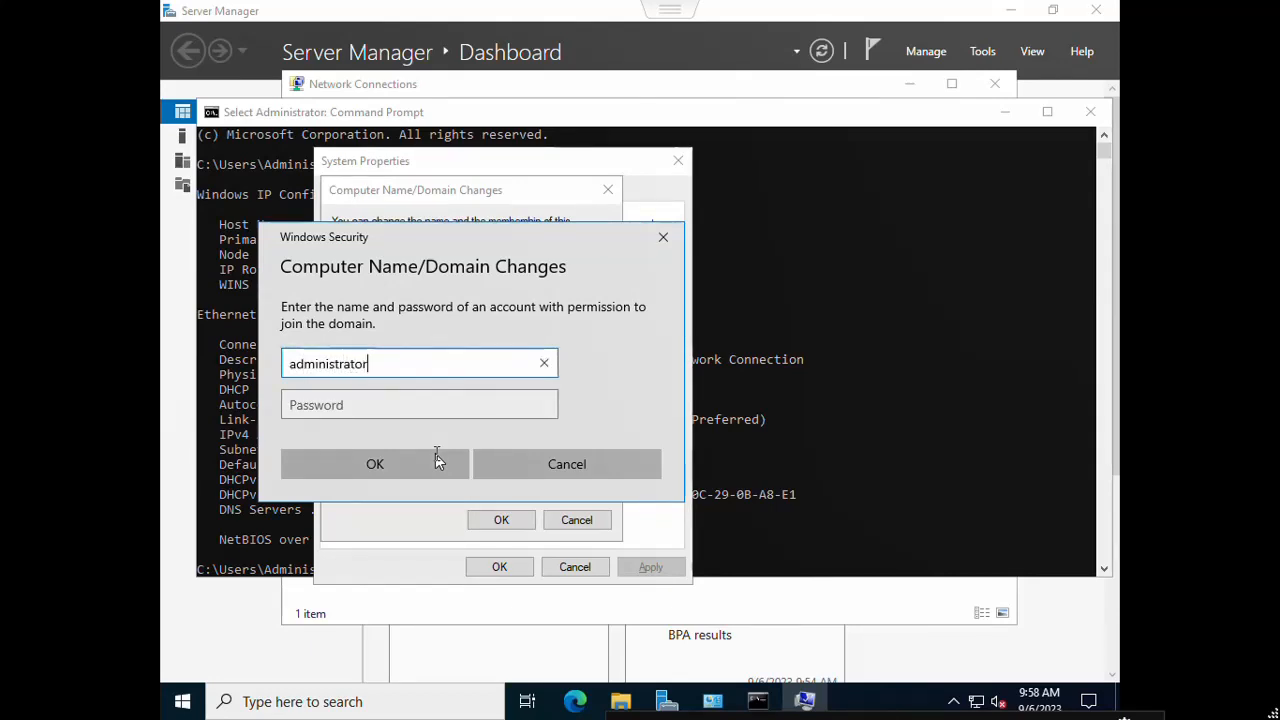
key(Tab)
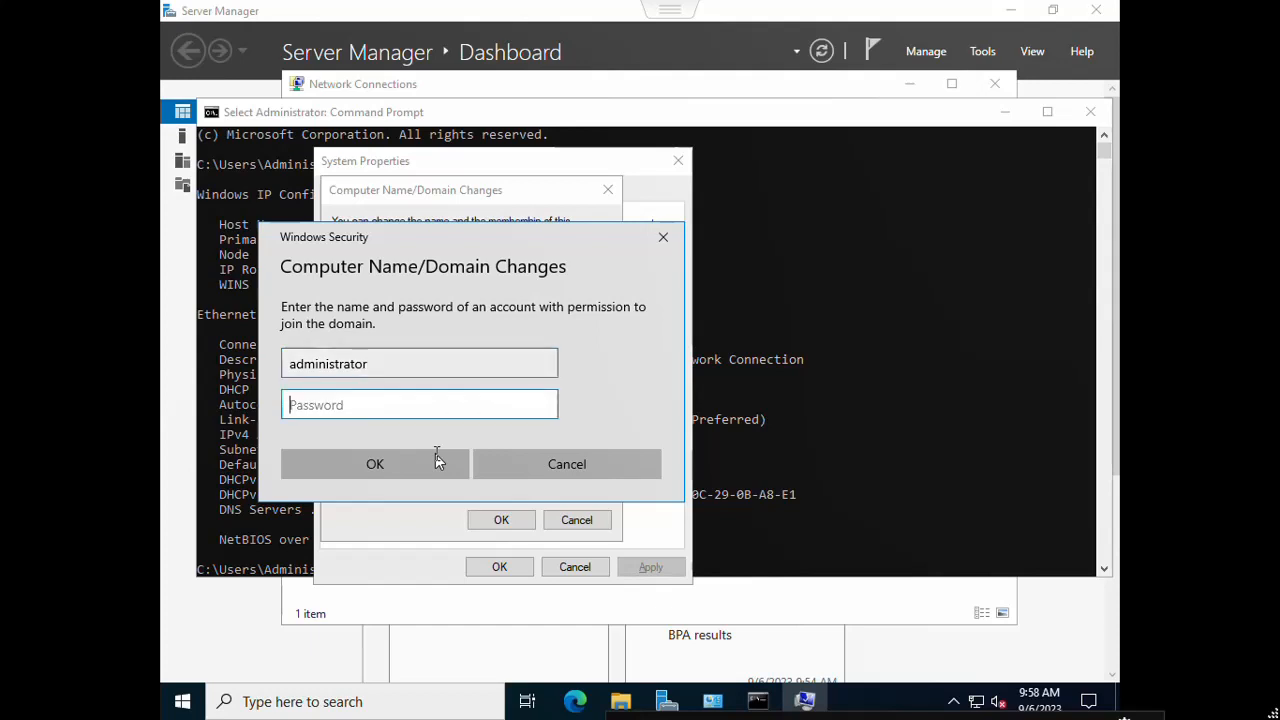
key(Caps_Lock)
text(Password1)
click(396, 465)
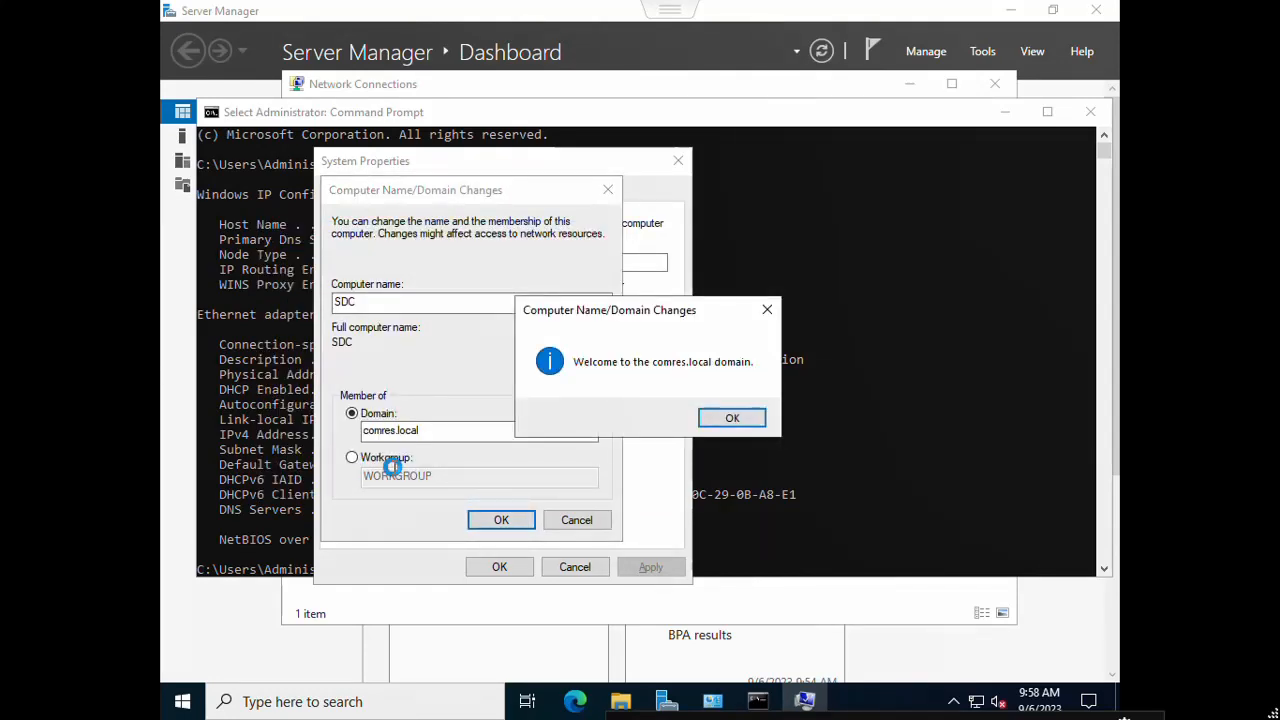
click(733, 414)
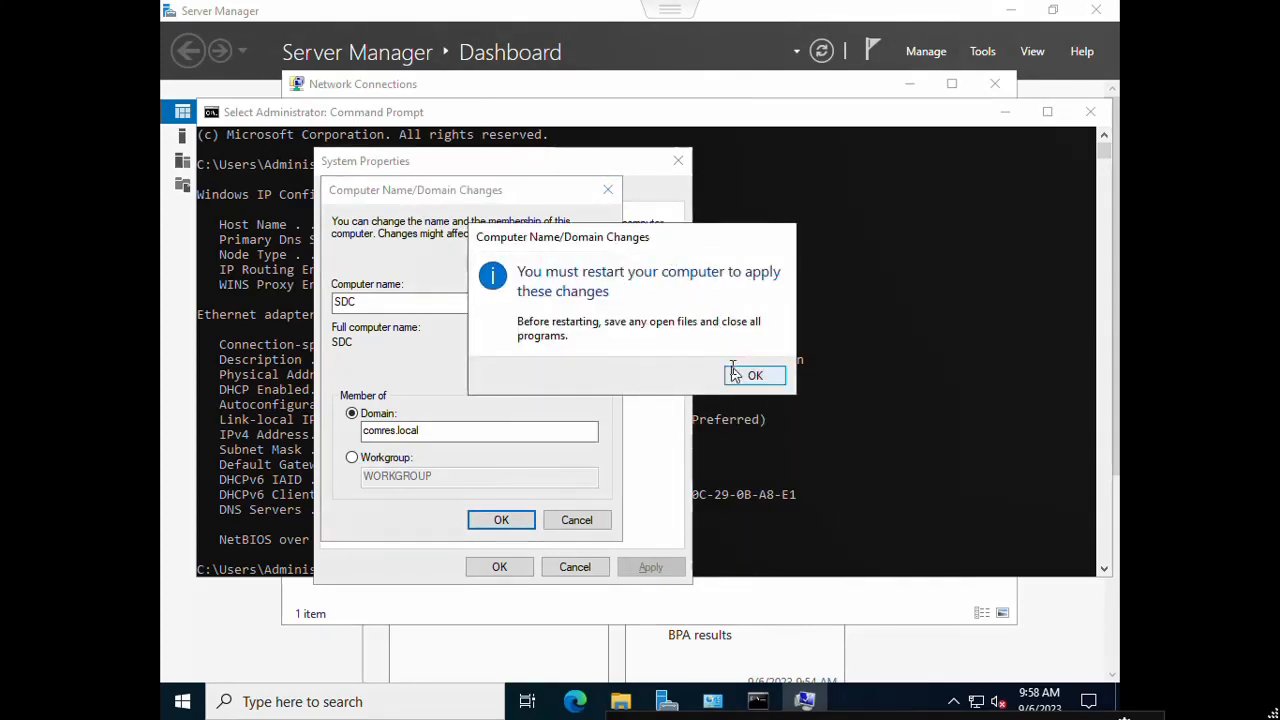
click(737, 378)
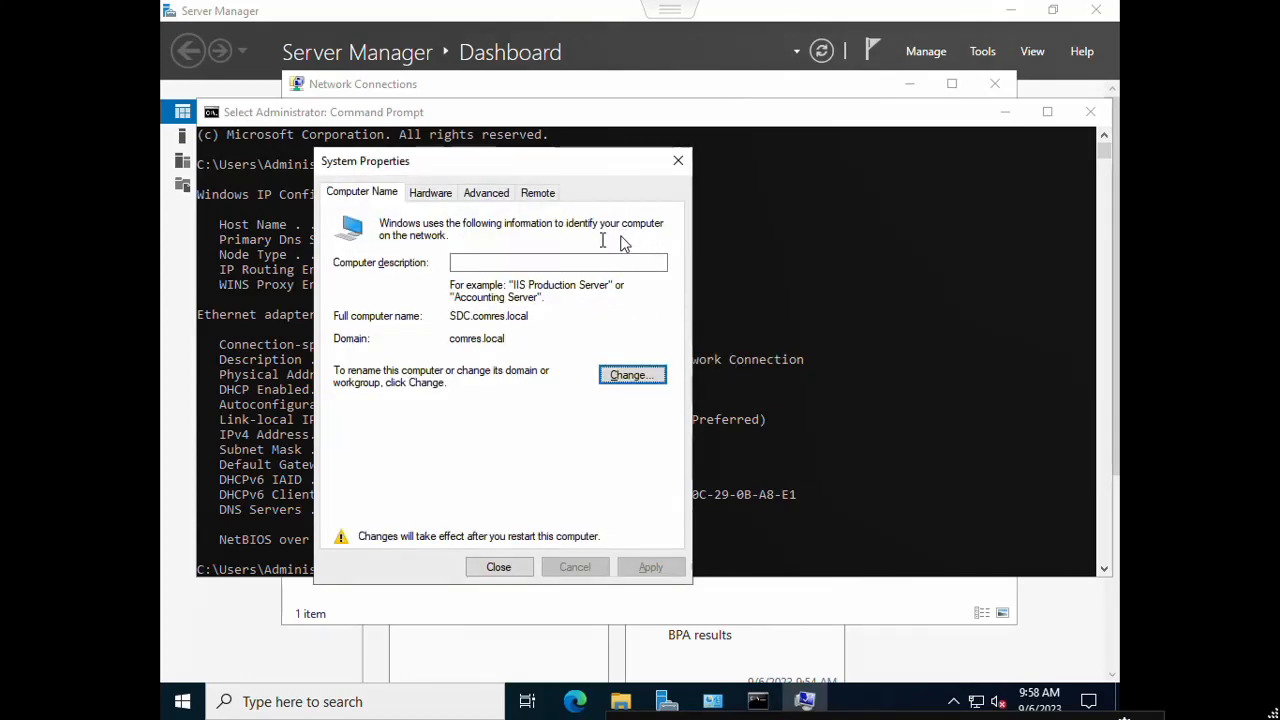
Step: Allow remote connections to this computer, accept the firewall warning, apply, and exit full screen
click(537, 194)
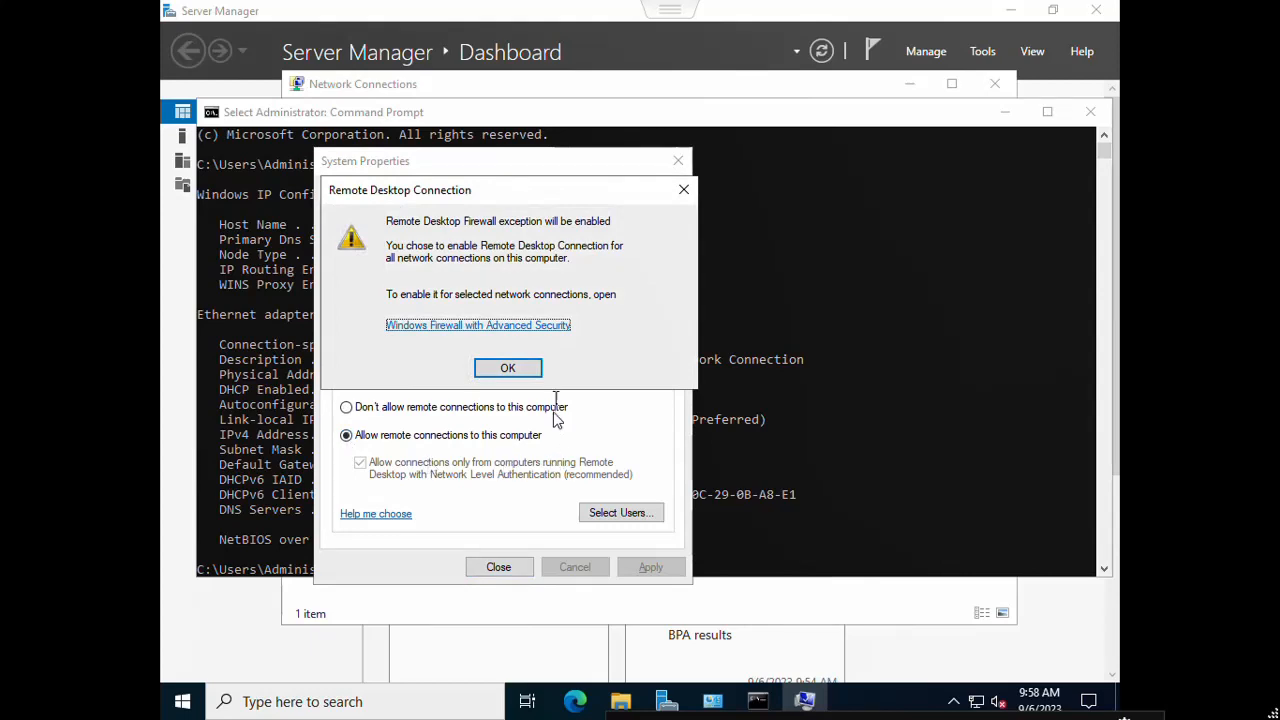
click(508, 368)
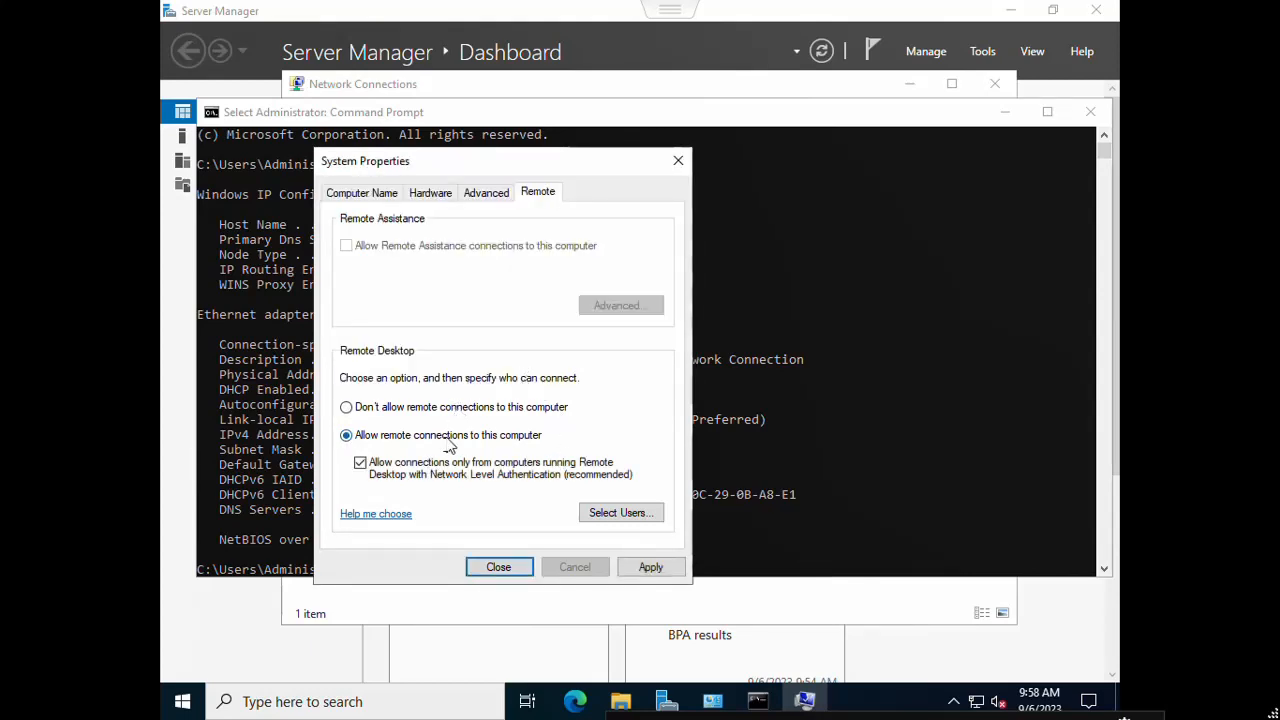
click(651, 567)
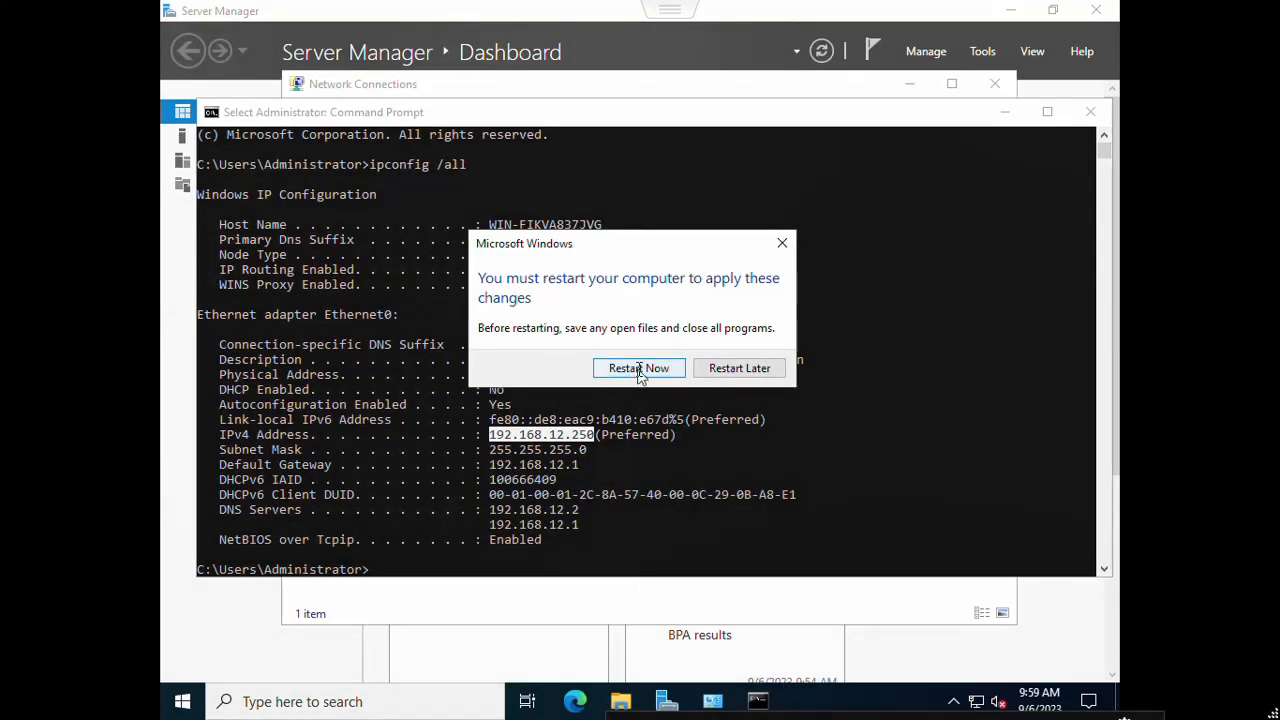
key(Escape)
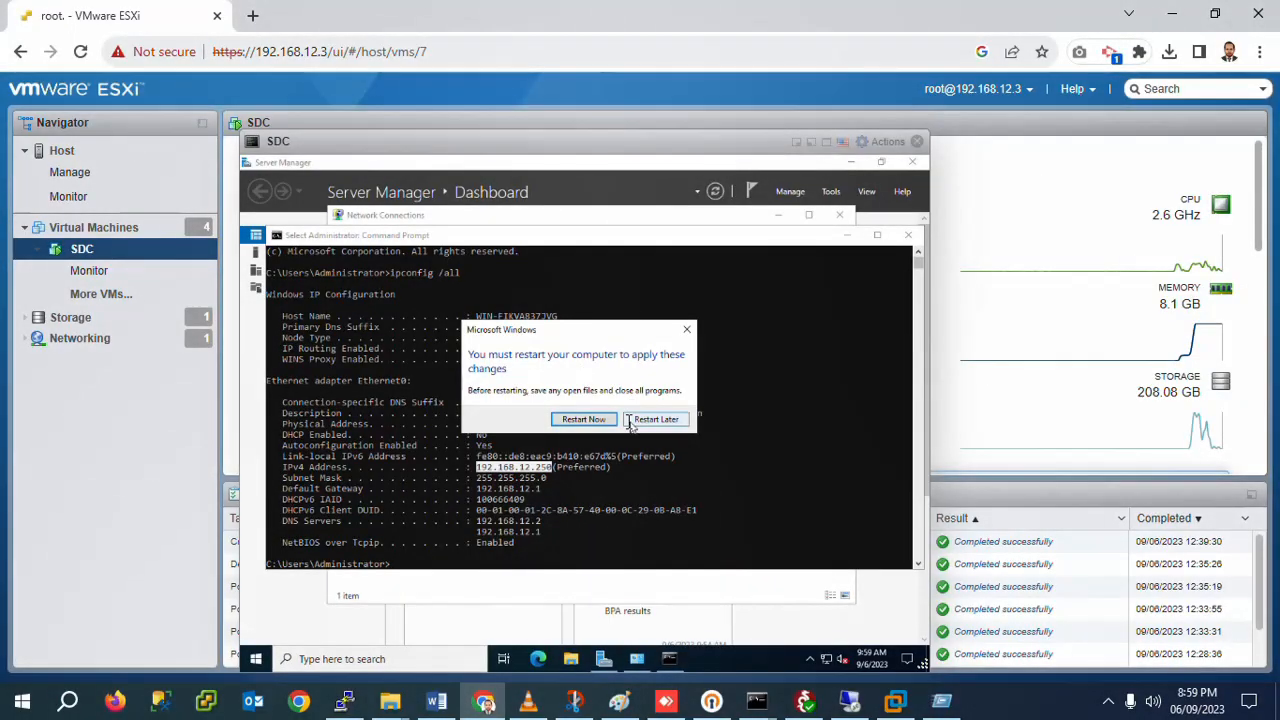
Step: Restart the SDC server now, then switch to VMware Workstation
click(591, 421)
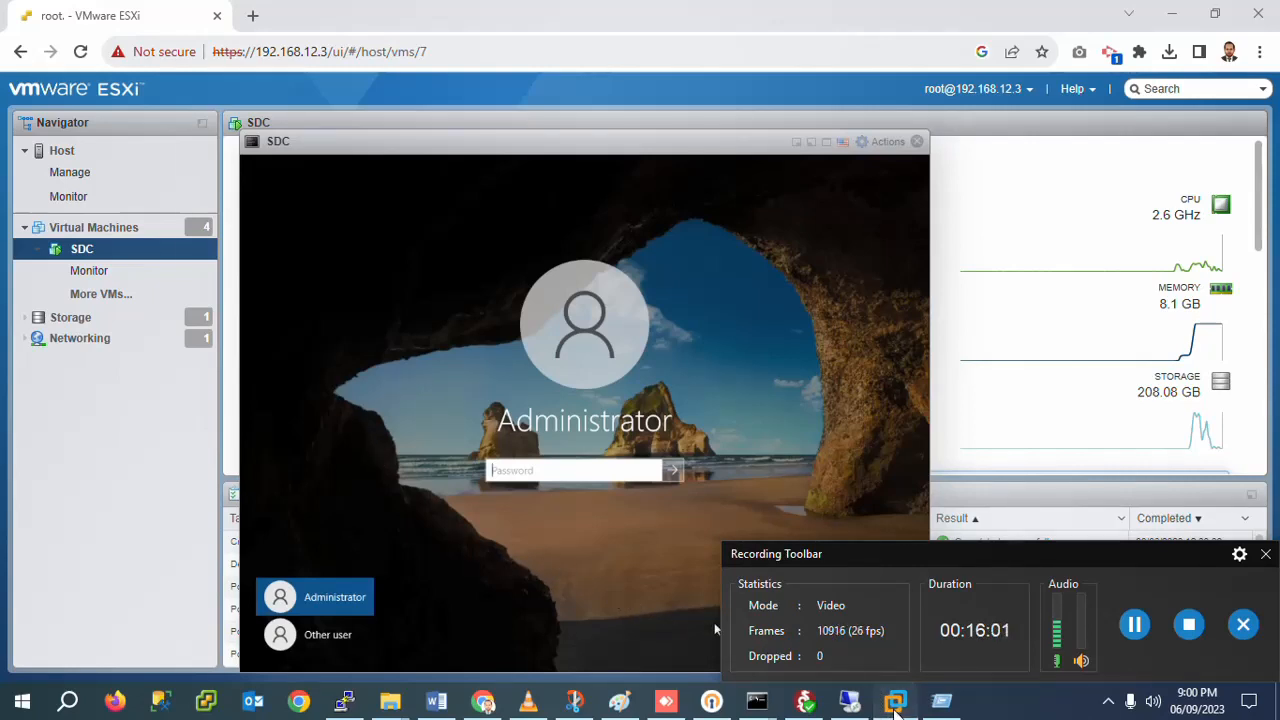
click(895, 702)
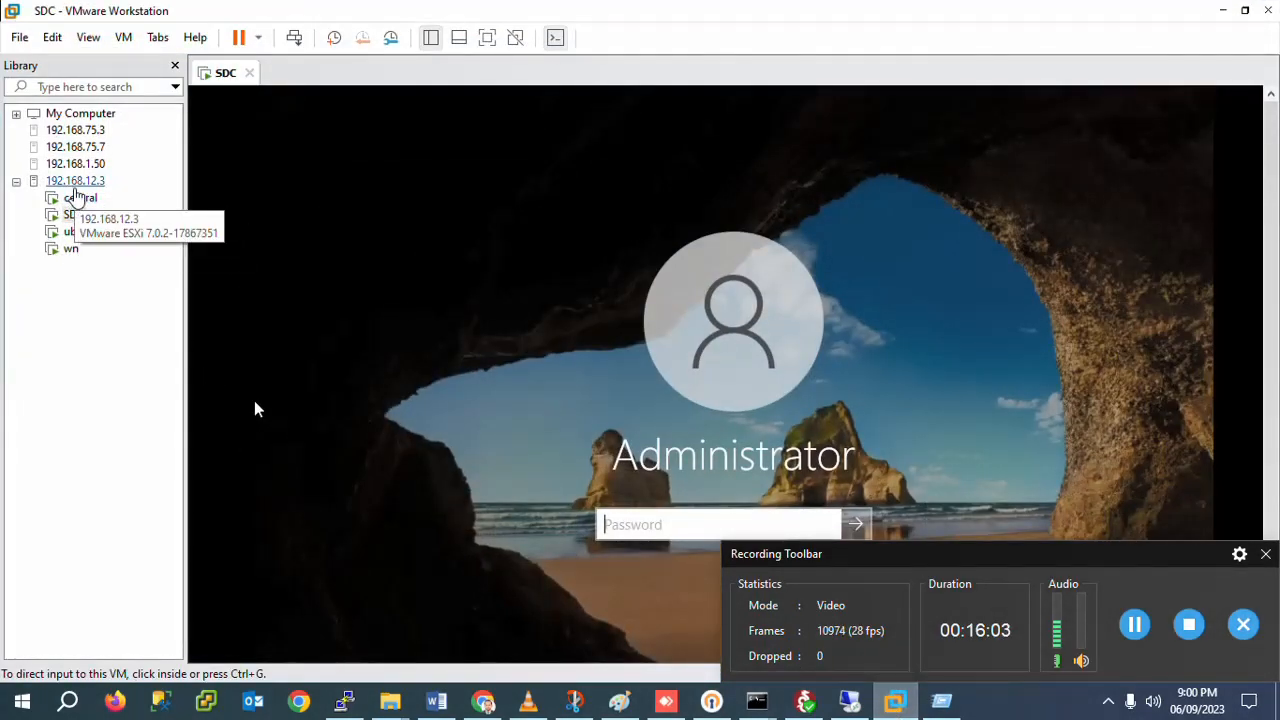
Step: View host 192.168.12.3's summary, then start and cancel a Connect to Server to 192.168.1
click(76, 184)
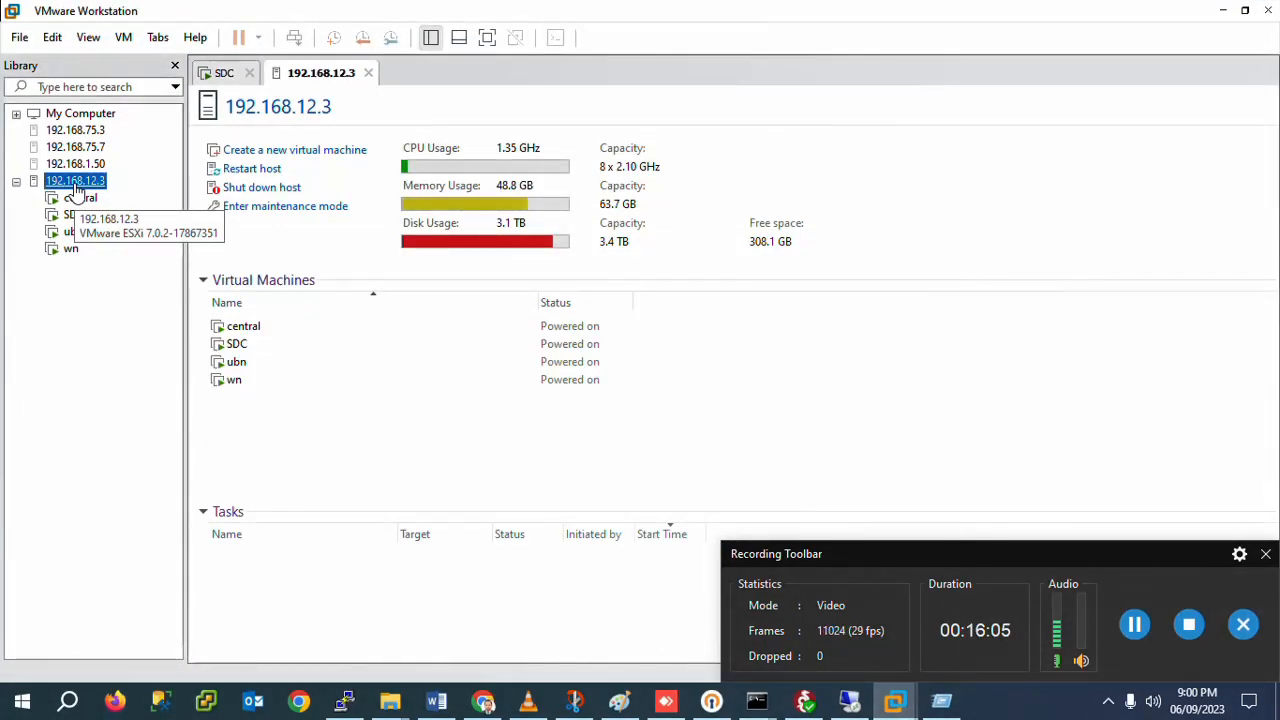
click(20, 40)
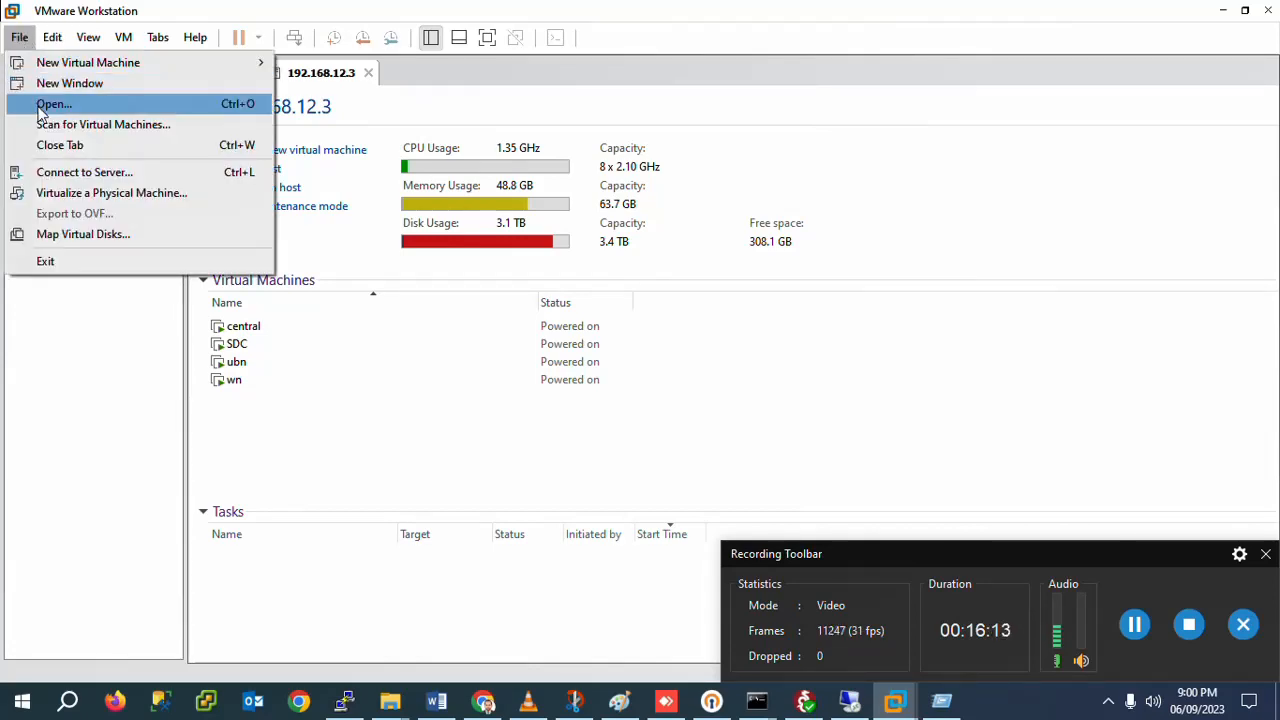
click(66, 175)
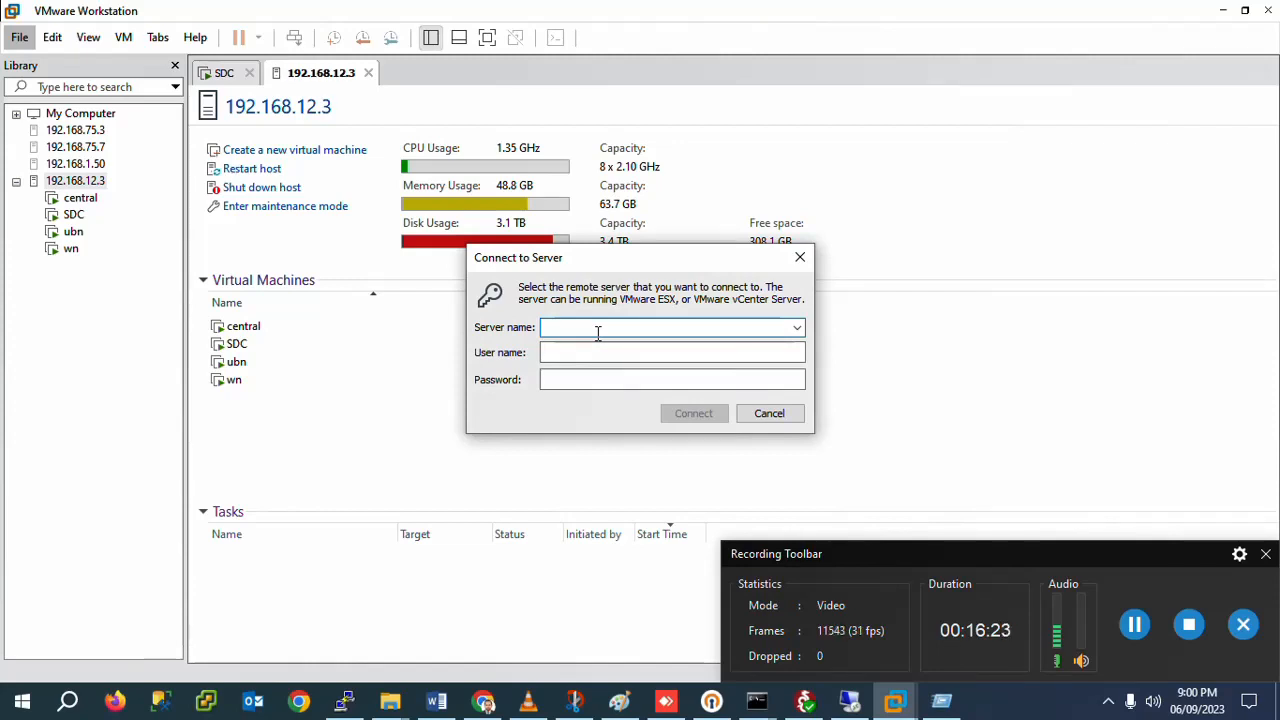
text(192.168.1)
click(800, 257)
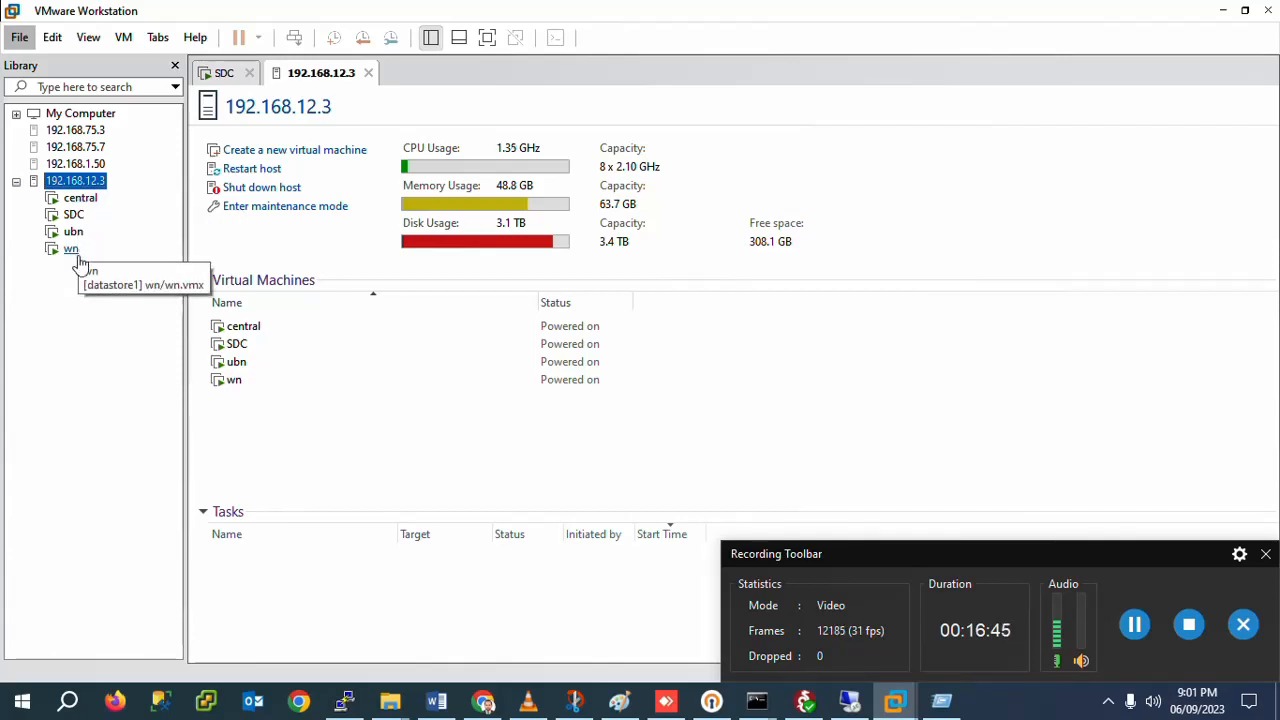
Step: Open the SDC VM's console, release input with Ctrl+Alt, and return to the browser console
click(73, 214)
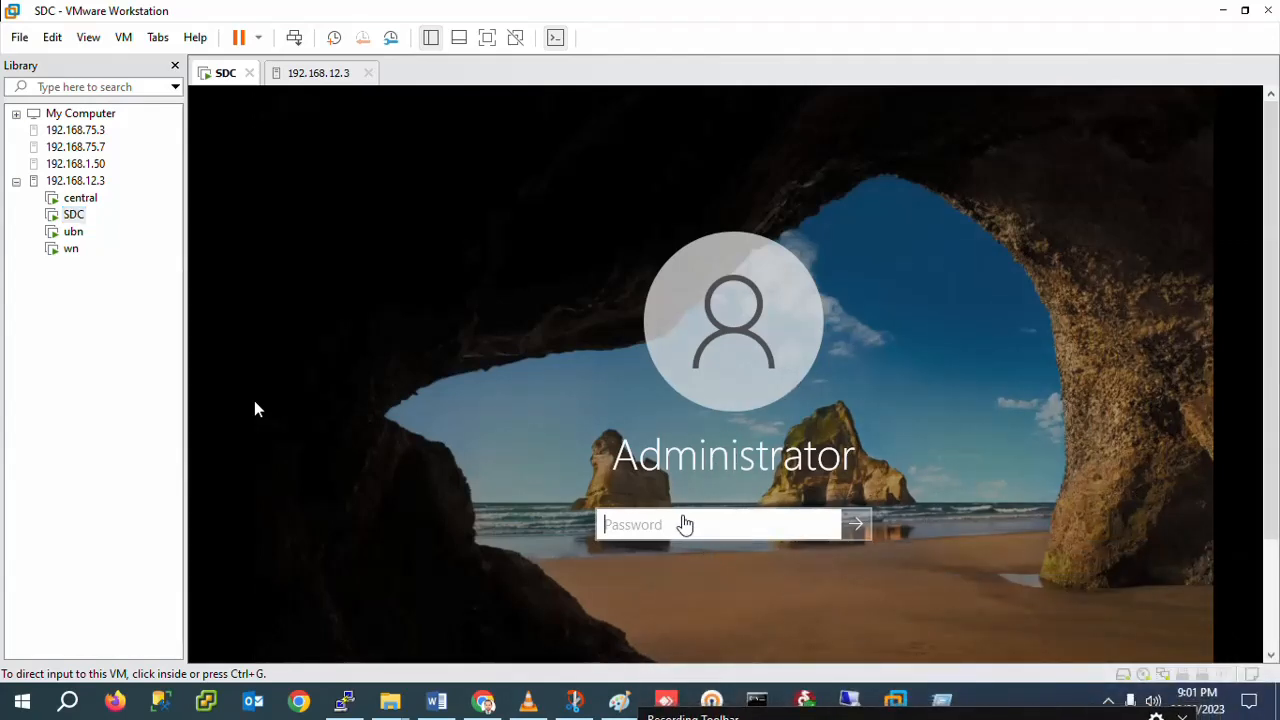
click(678, 522)
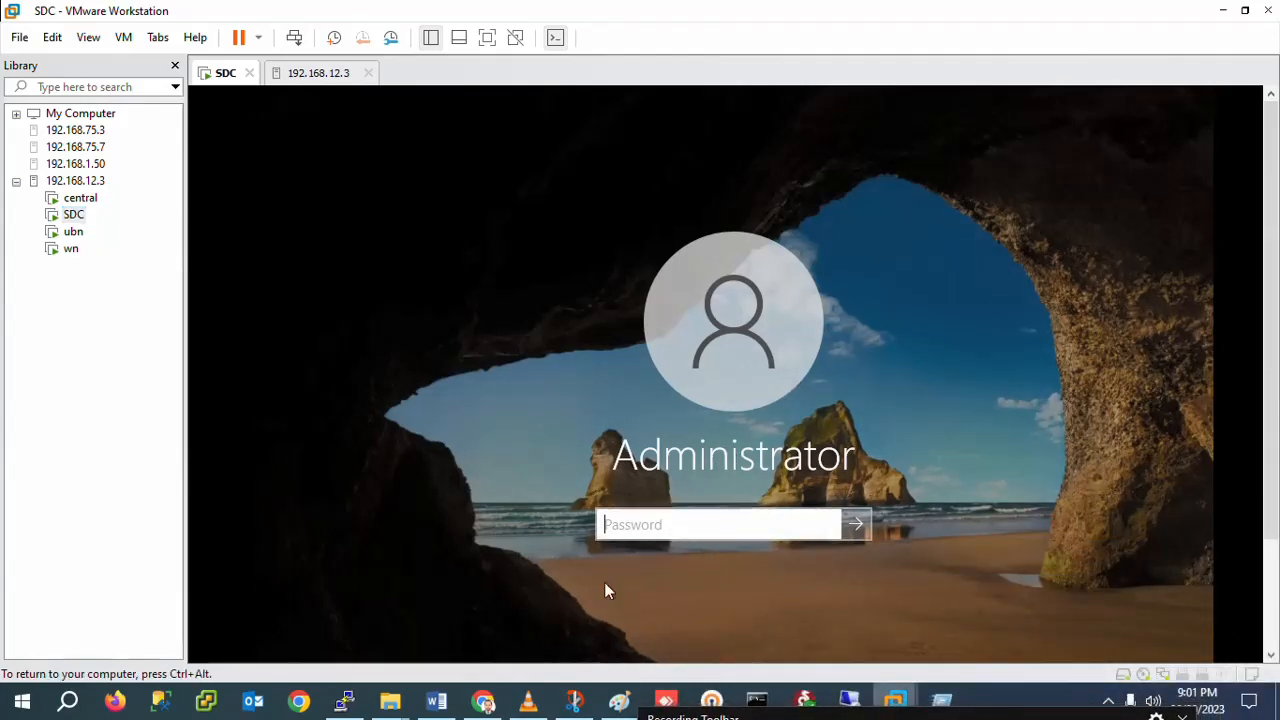
key(ctrl+alt)
click(484, 700)
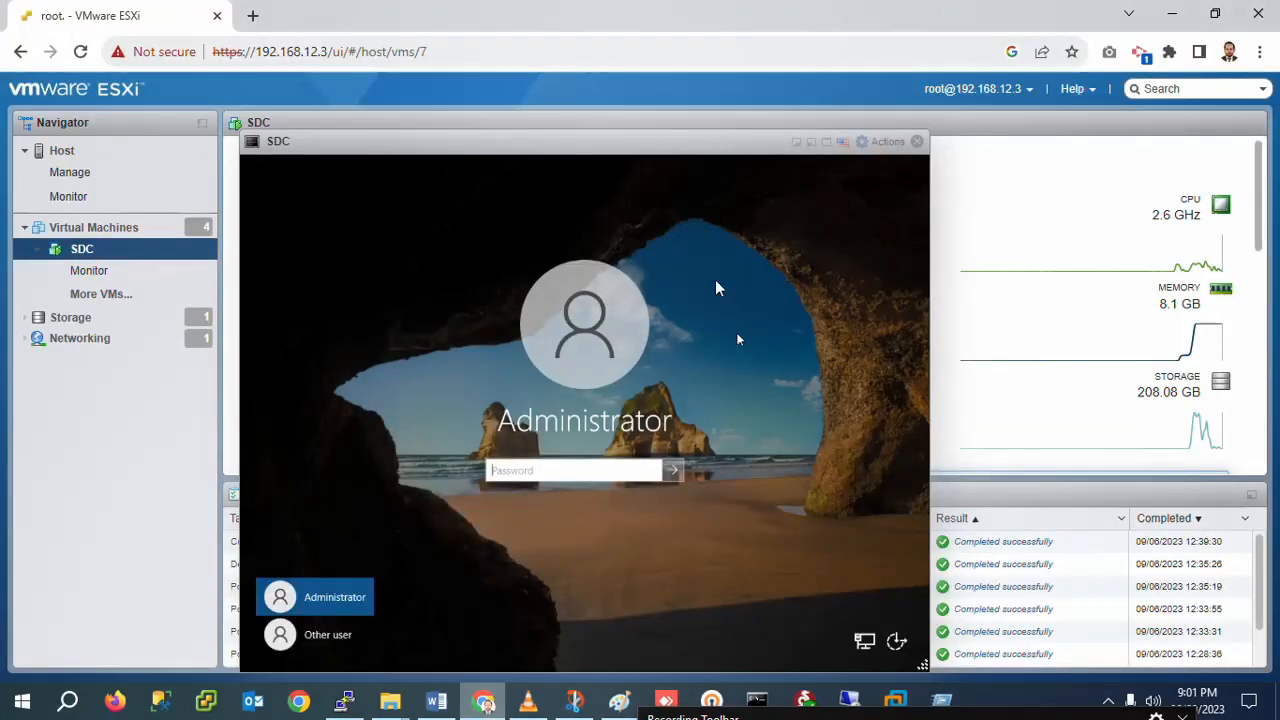
Step: Enter the Administrator password at SDC's full-screen sign-in screen and sign in
click(826, 143)
click(645, 450)
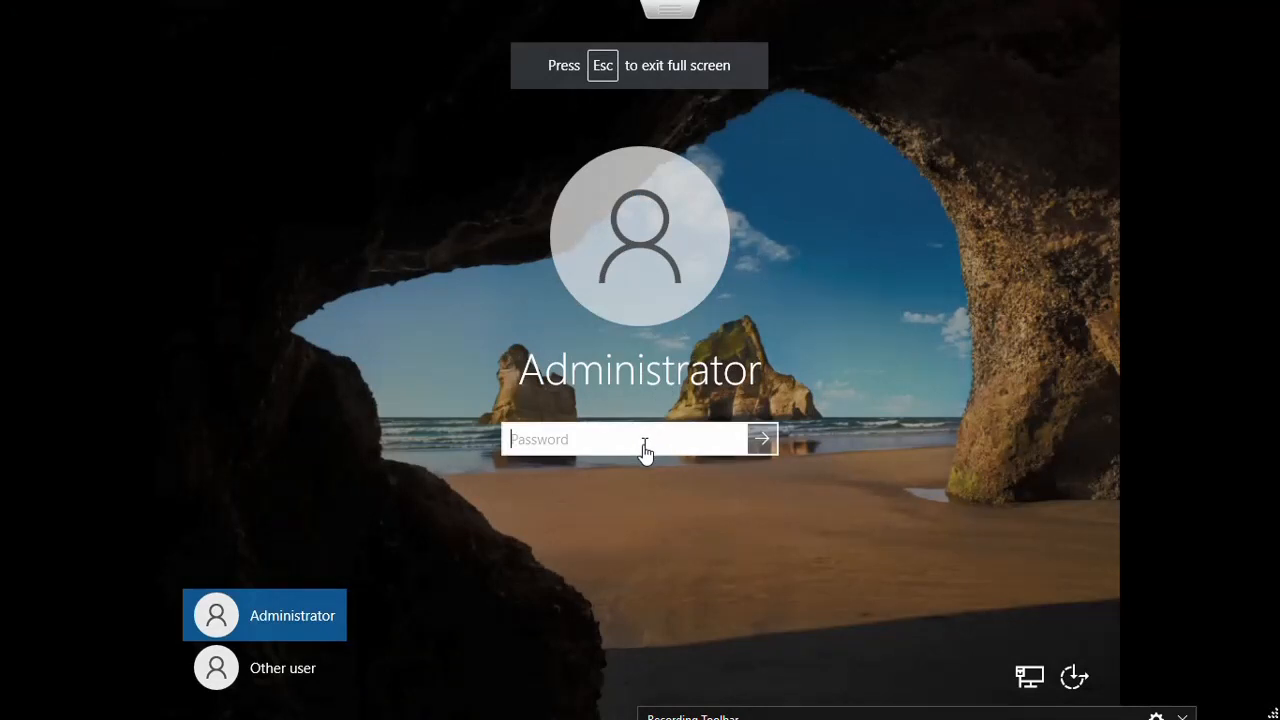
key(Caps_Lock)
text(•)
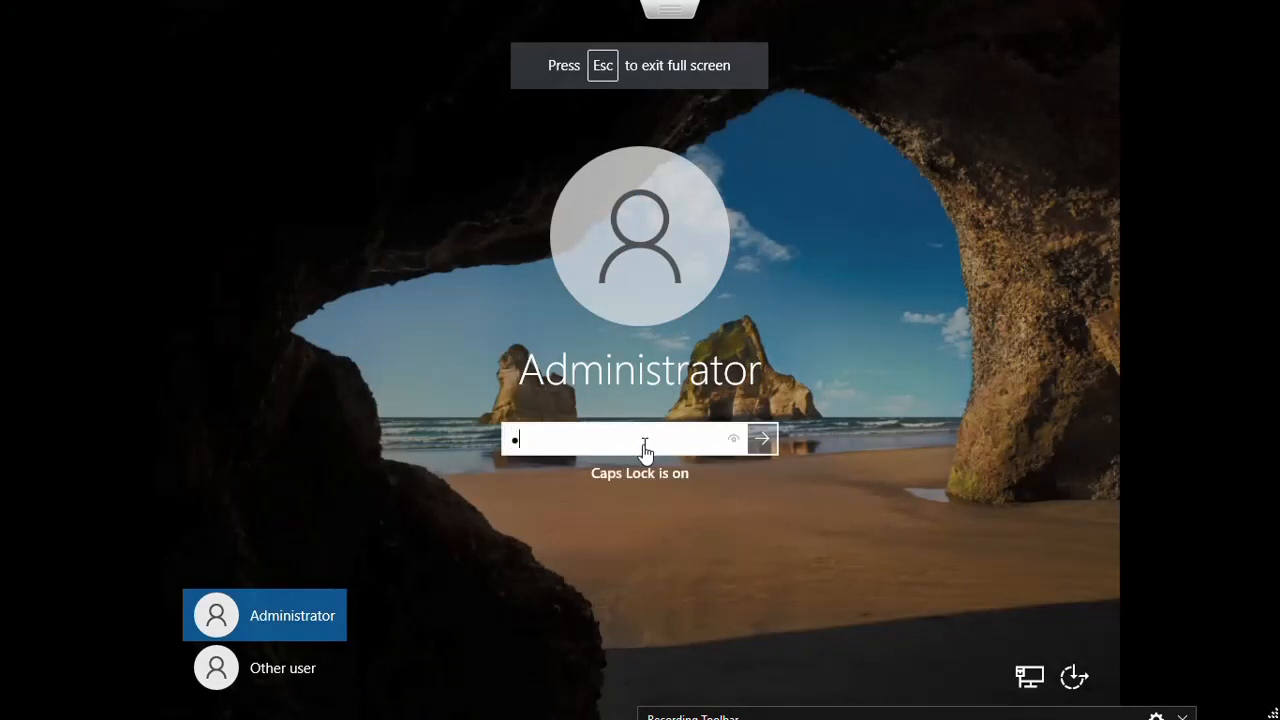
key(Caps_Lock)
text(•••••••)
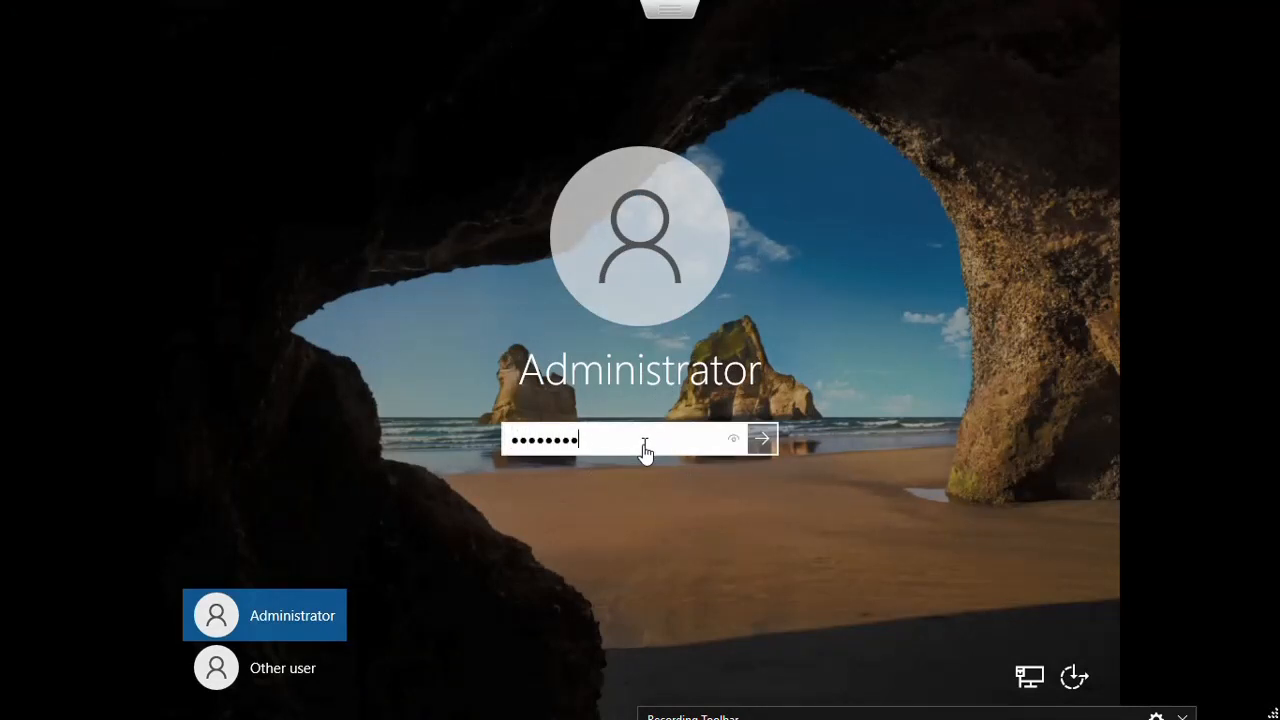
key(Return)
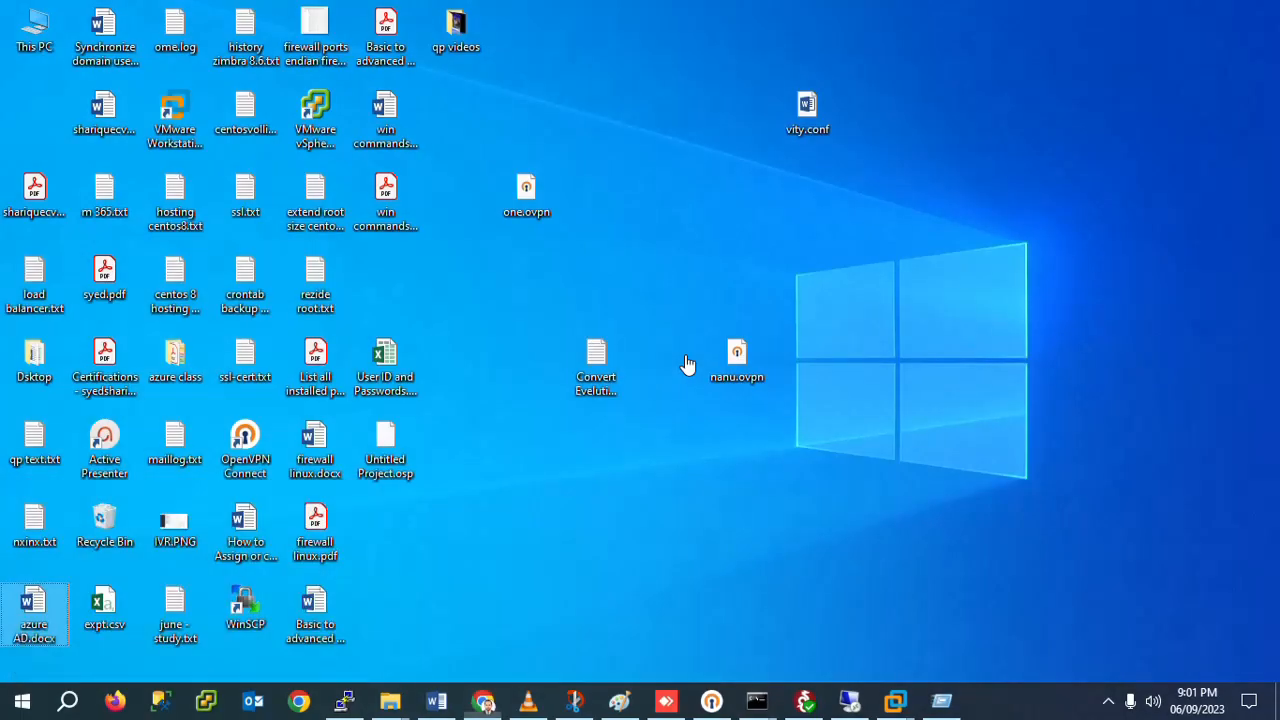
Step: Launch mstsc and connect Remote Desktop to computer 192.168.12.250
key(super+r)
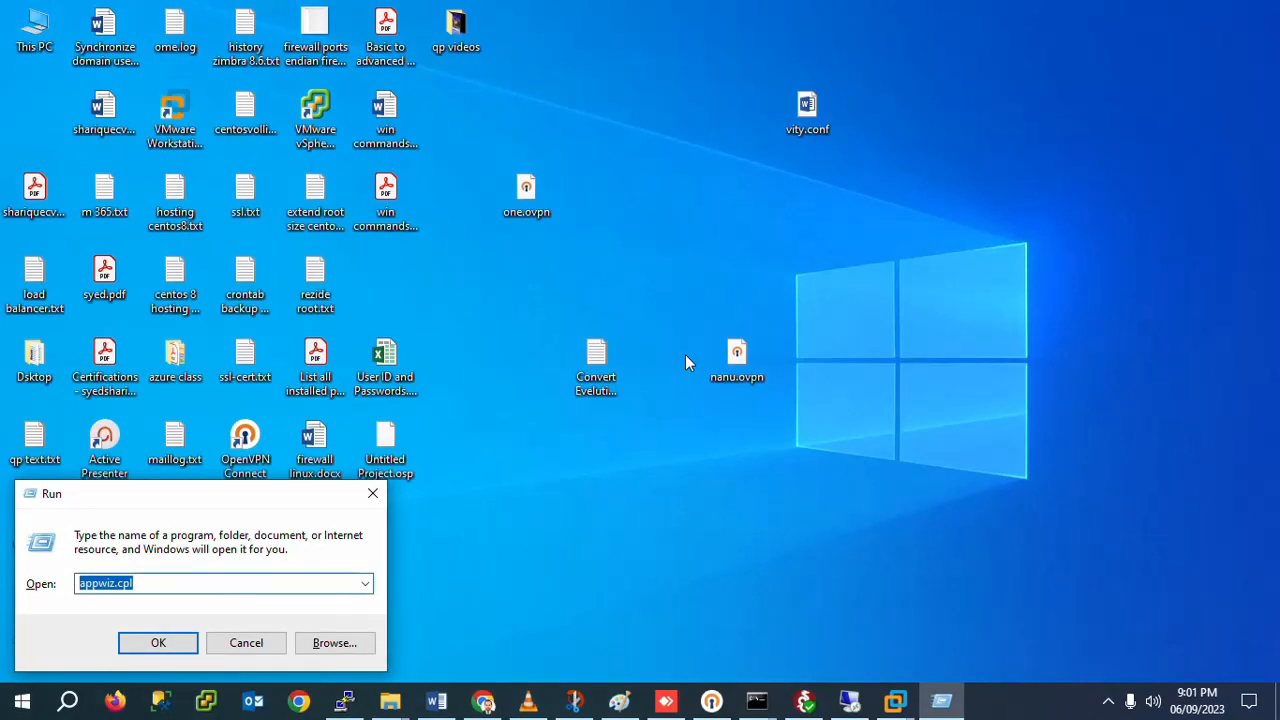
text(mstsc)
key(Return)
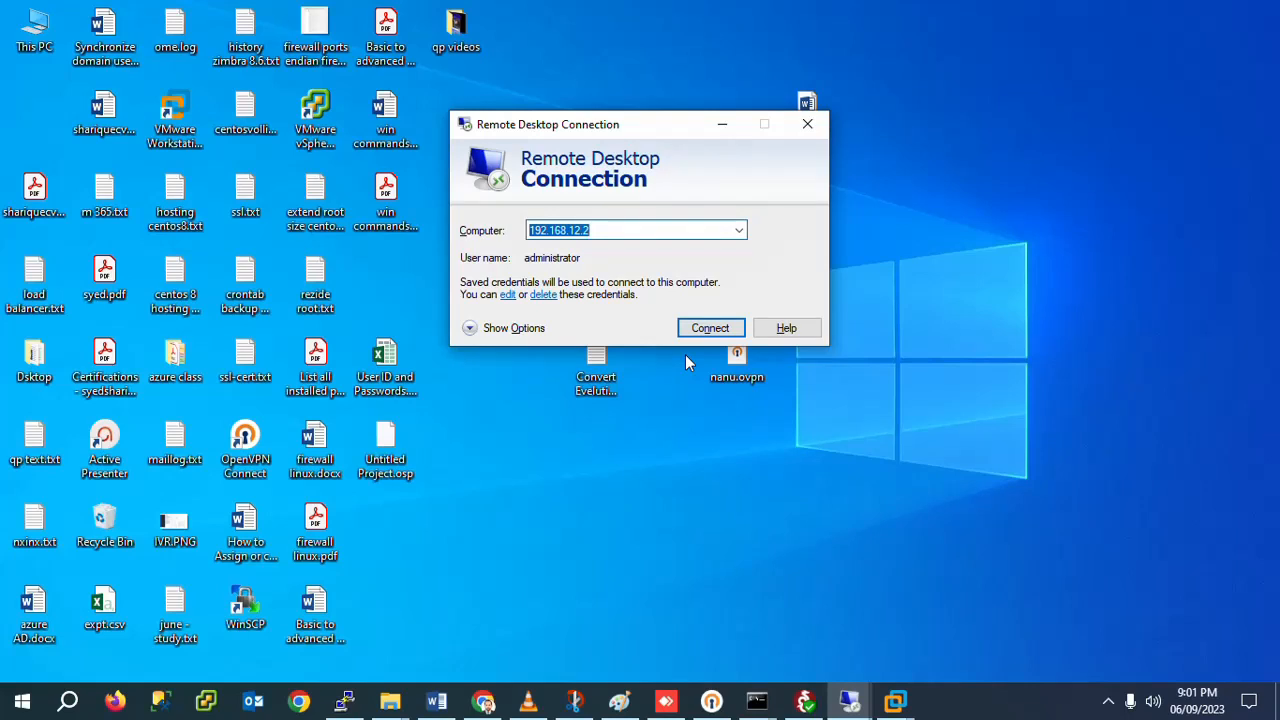
key(Right)
text(50)
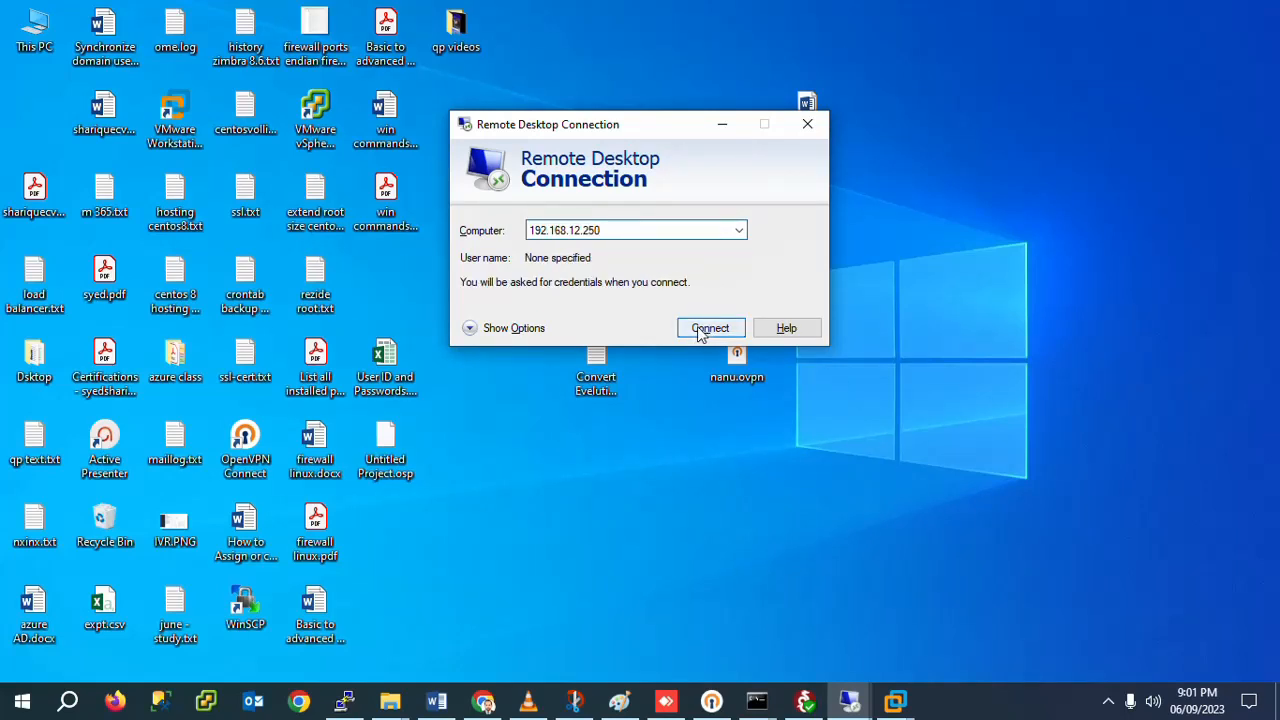
click(699, 331)
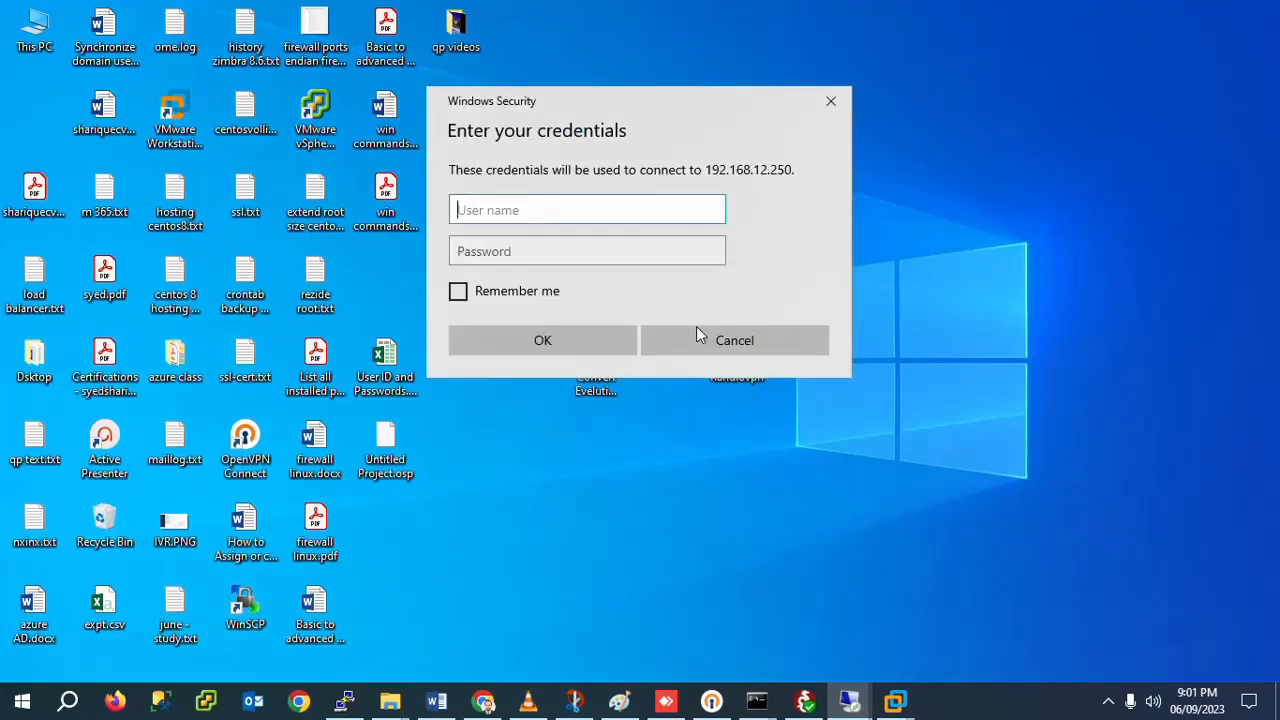
Step: Enter the administrator user name and password, remember them, and accept the server certificate
text(admin)
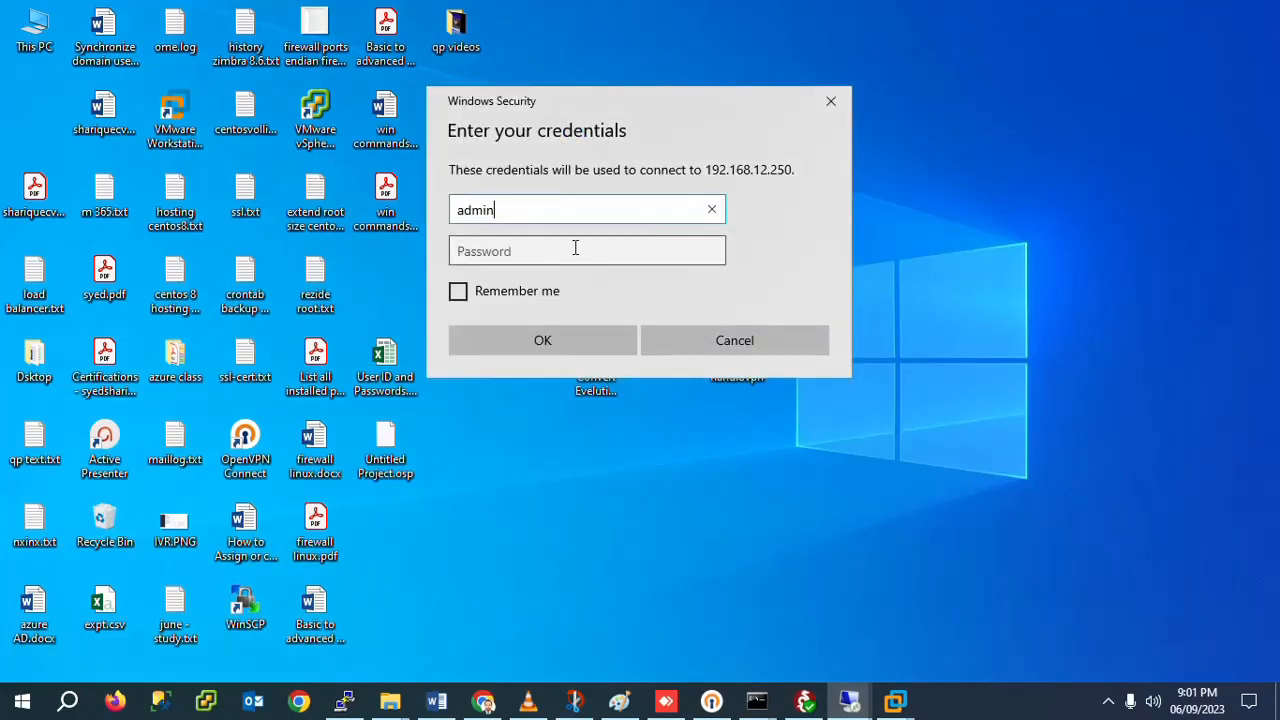
text(istrator)
click(575, 250)
text(P)
key(Caps_Lock)
text(••••••••)
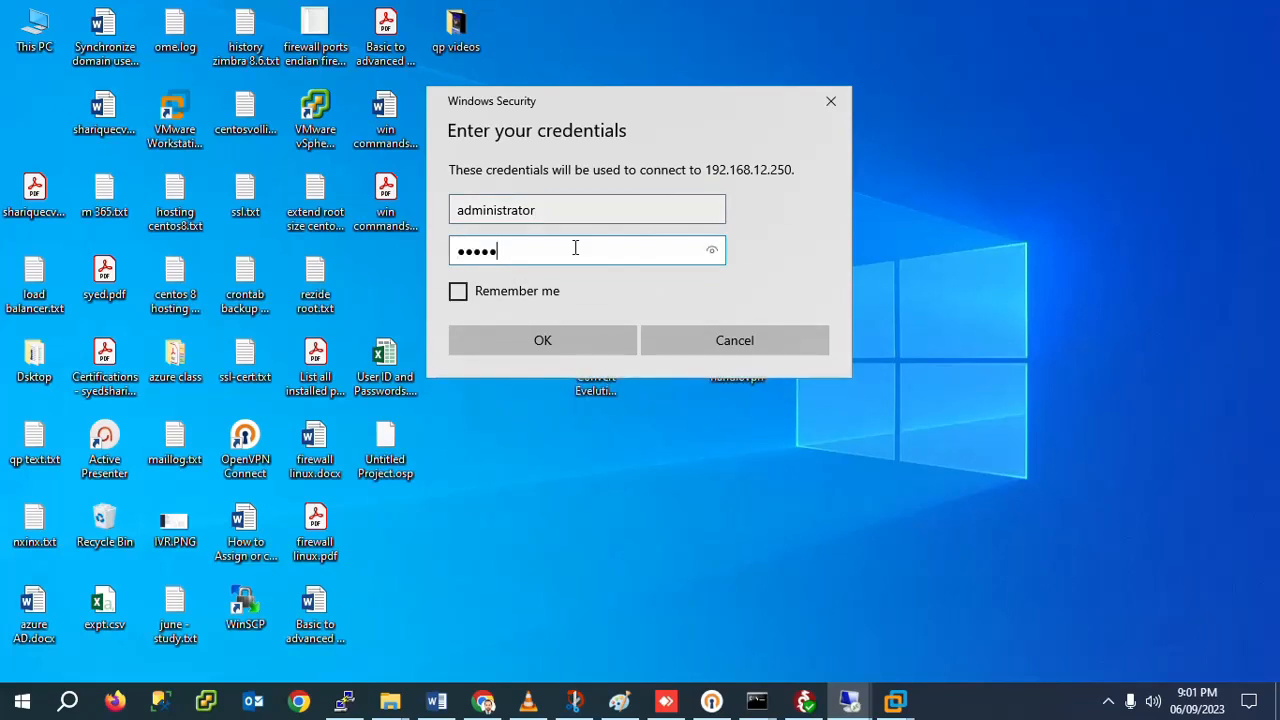
click(460, 294)
click(529, 340)
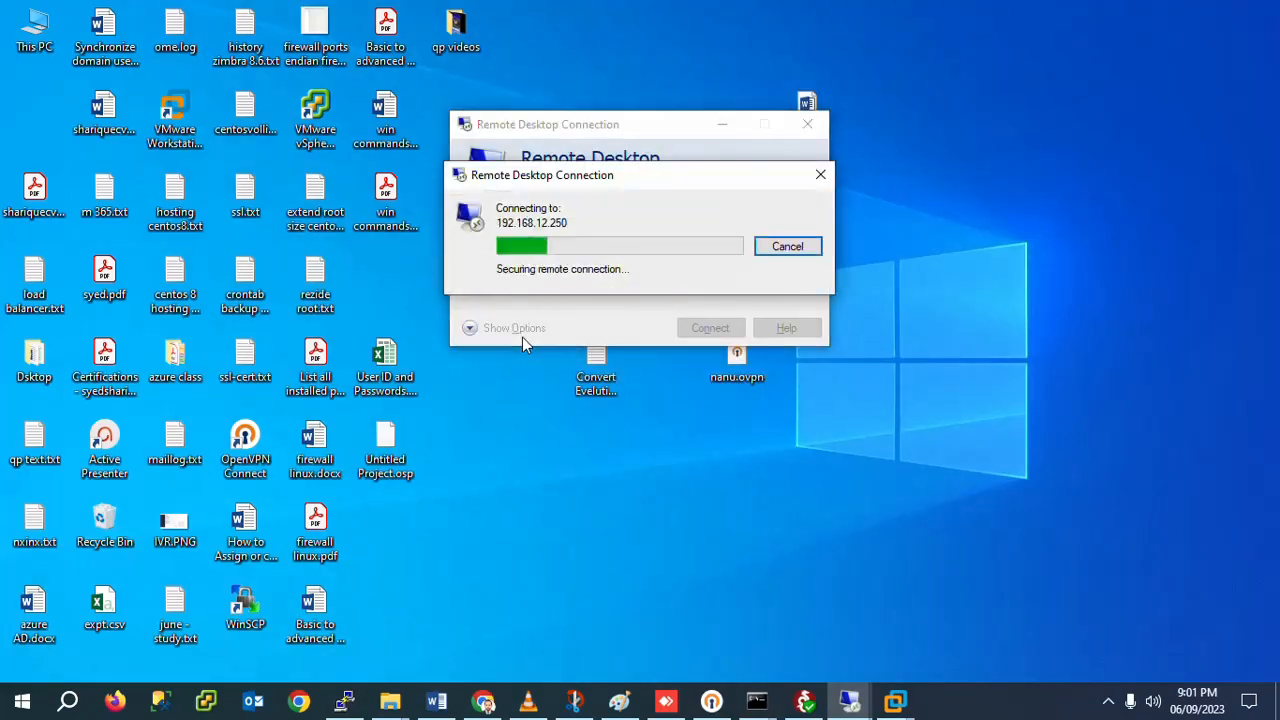
click(699, 392)
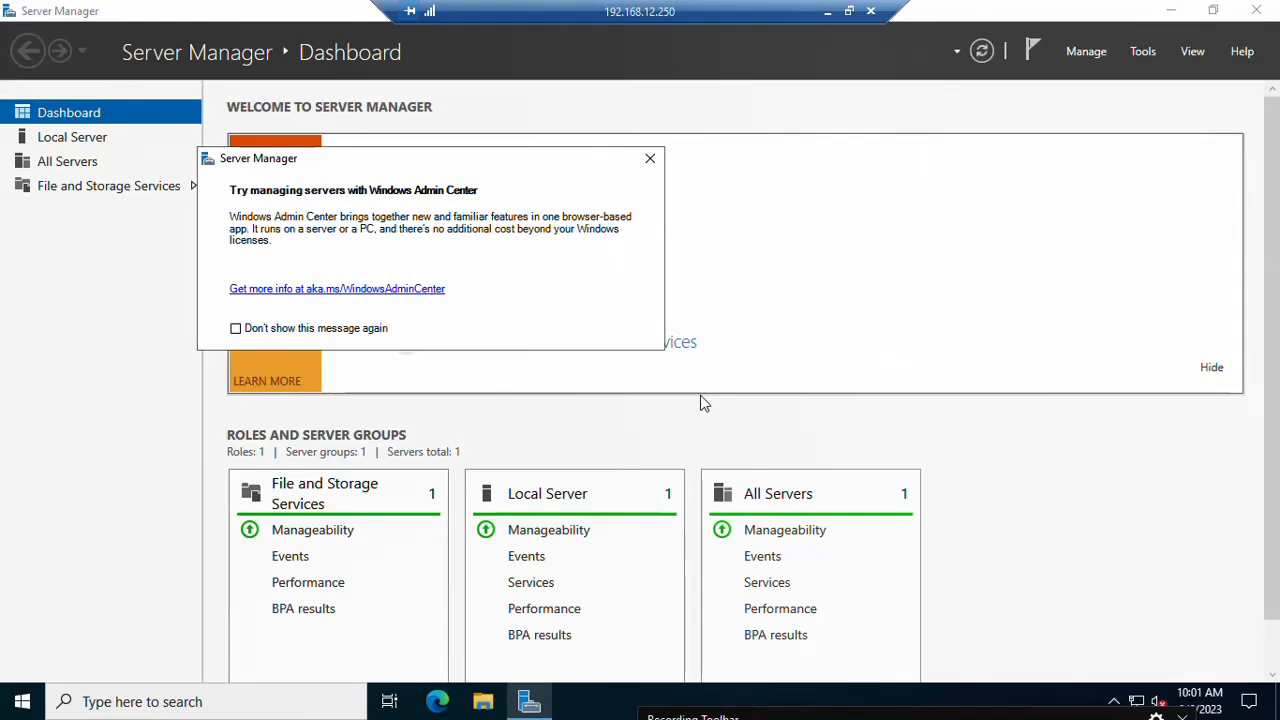
Step: Run sysdm.cpl to confirm SDC.comres.local in domain comres.local, then return to Server Manager
click(1170, 10)
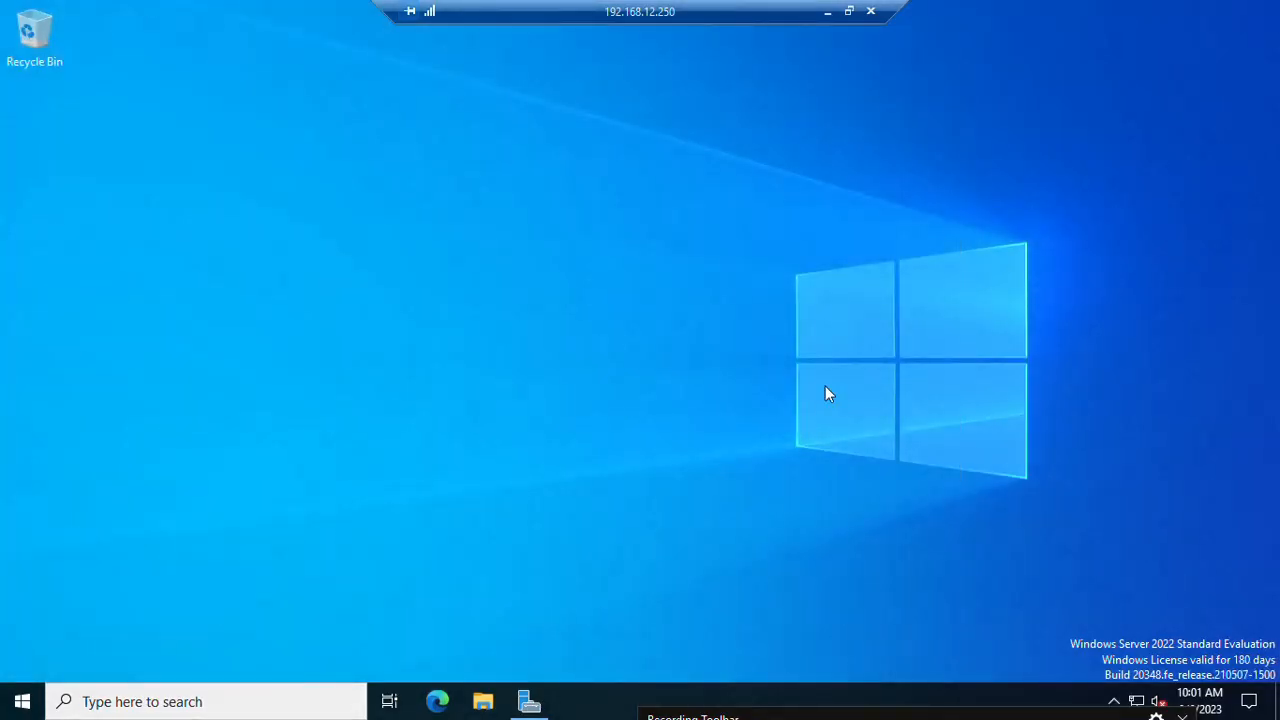
key(super+r)
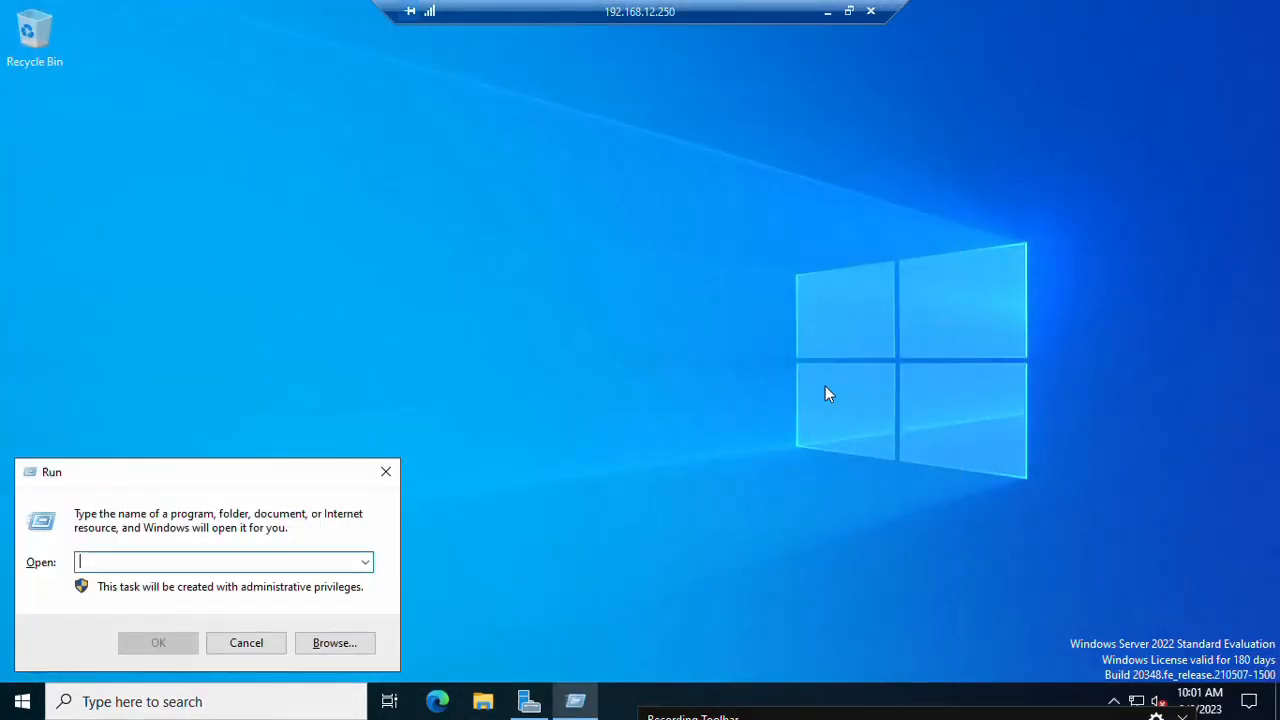
text(sysdm)
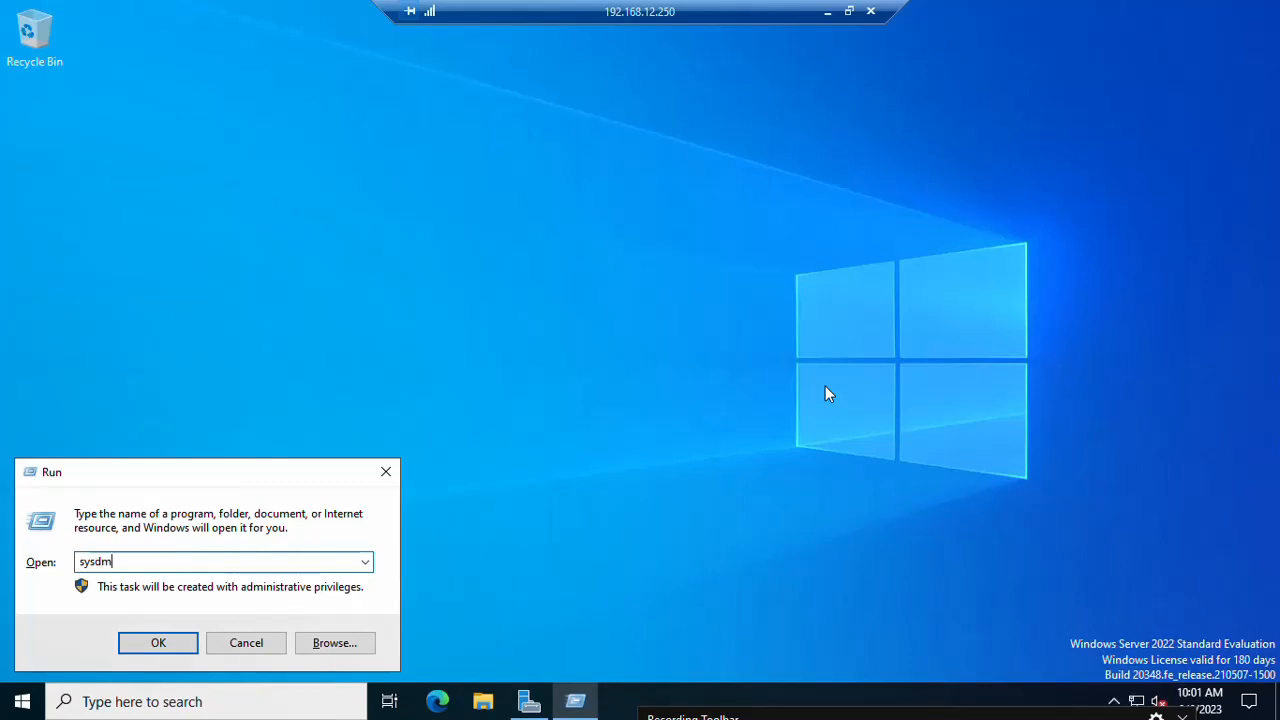
text(.cpl)
key(Return)
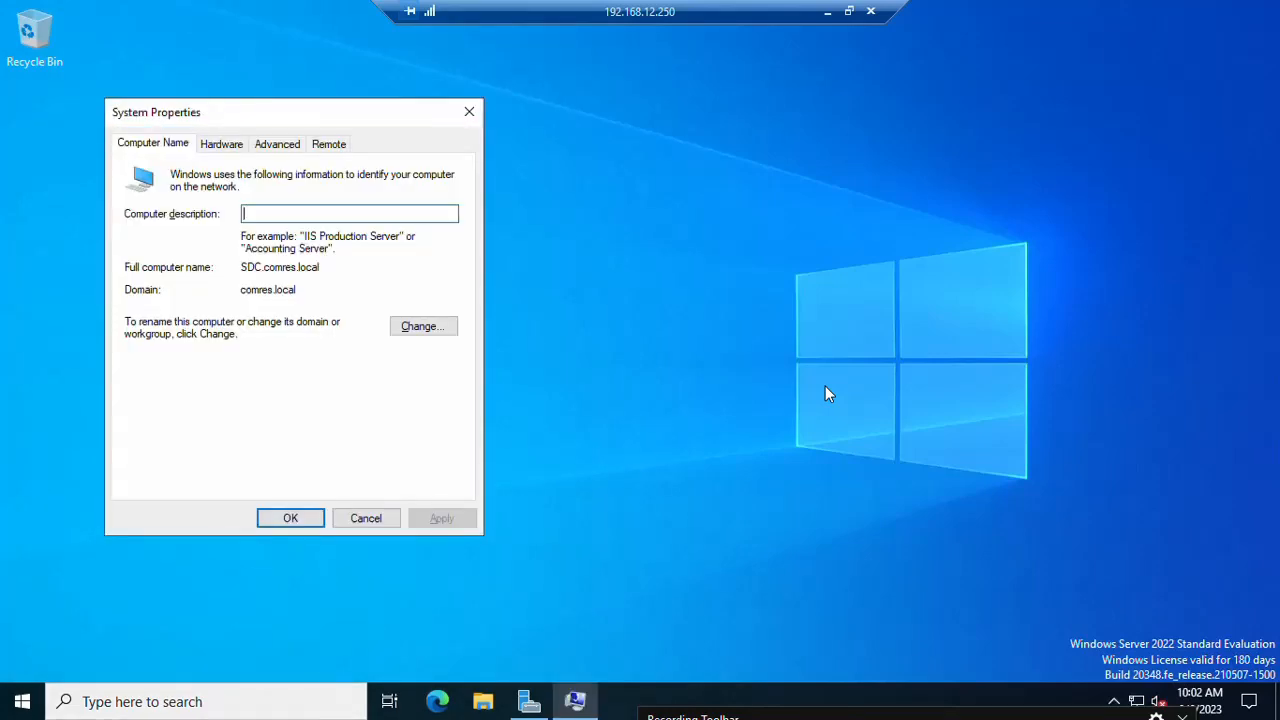
double_click(272, 290)
click(272, 292)
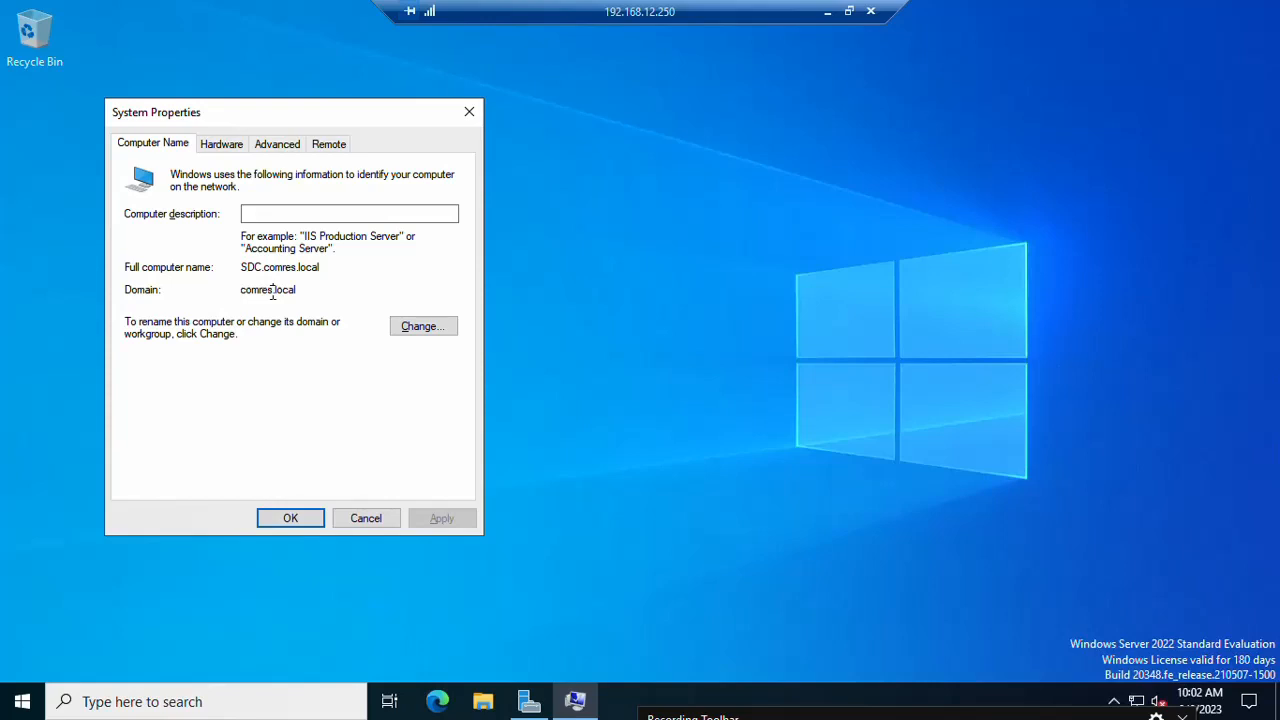
click(530, 701)
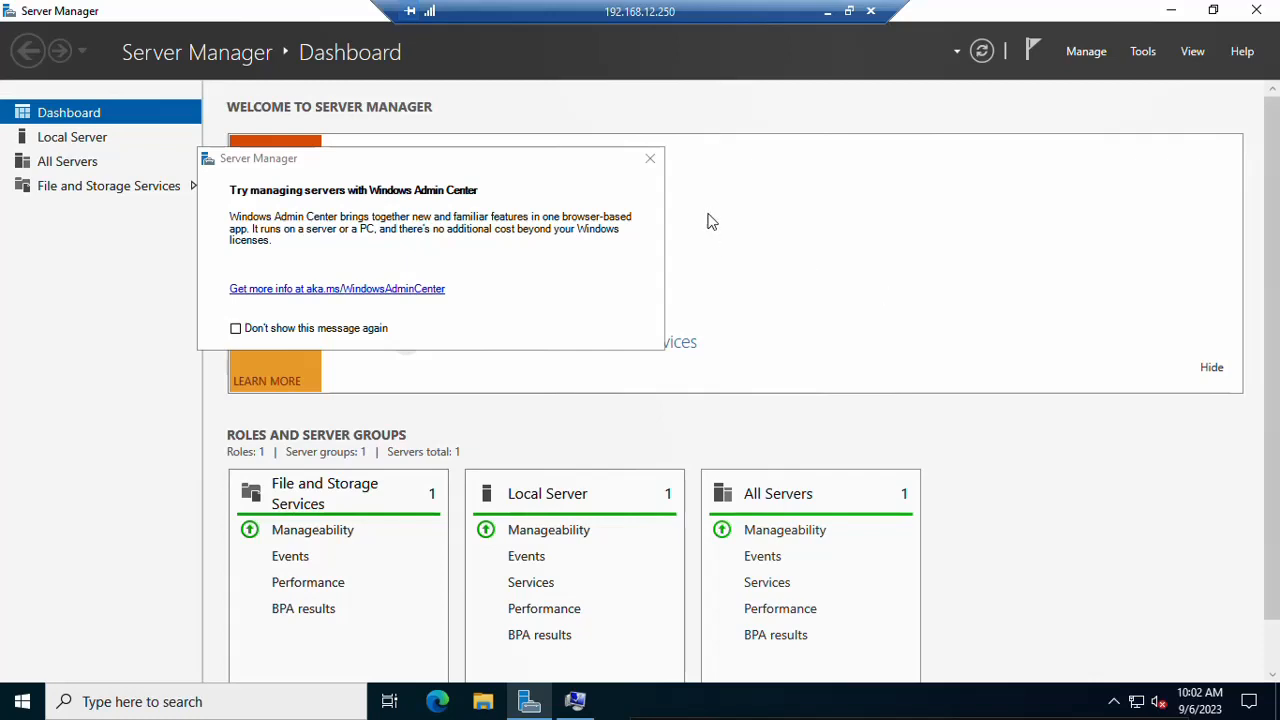
Step: Dismiss the Admin Center notice and start Add Roles and Features: role-based, destination SDC.comres.local
click(649, 159)
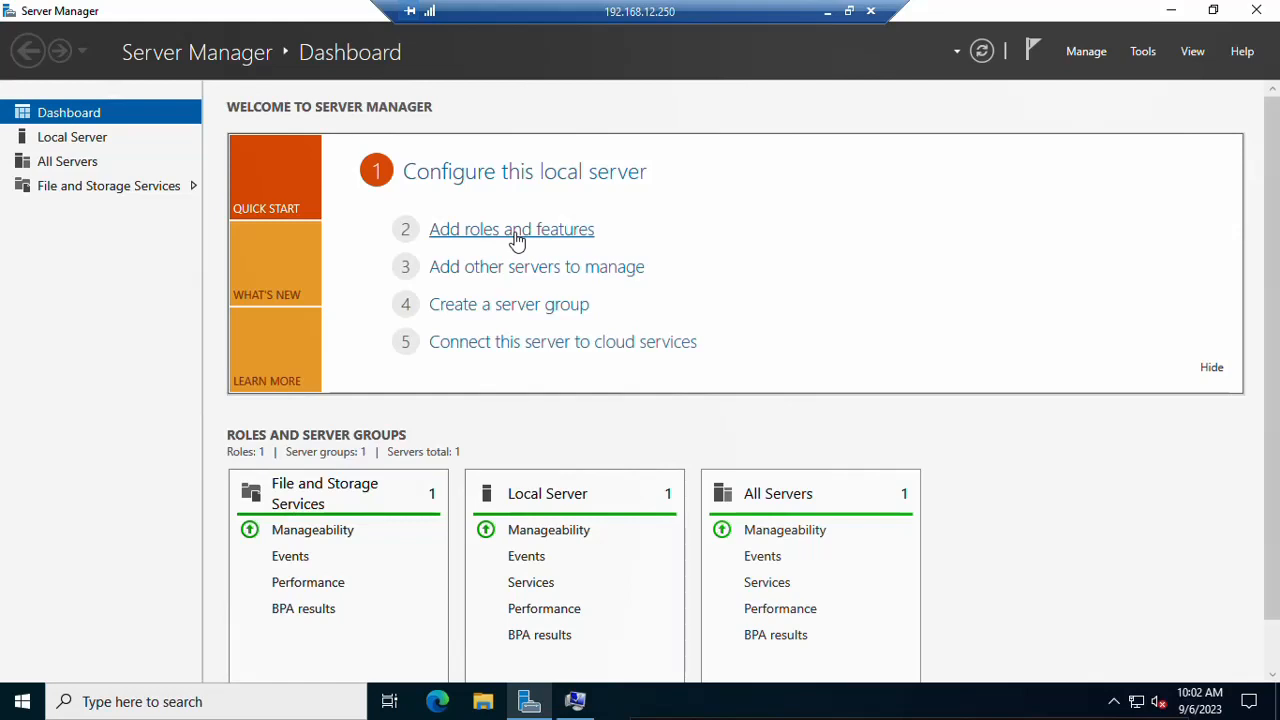
click(516, 239)
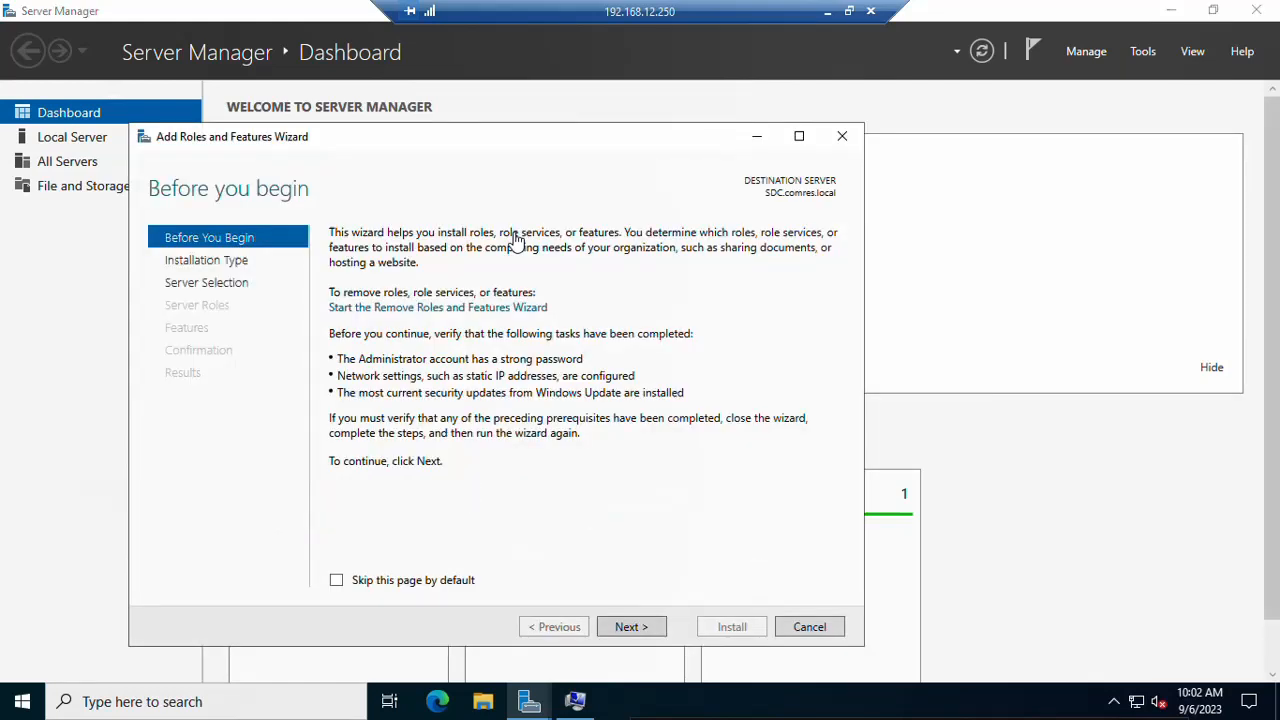
click(632, 627)
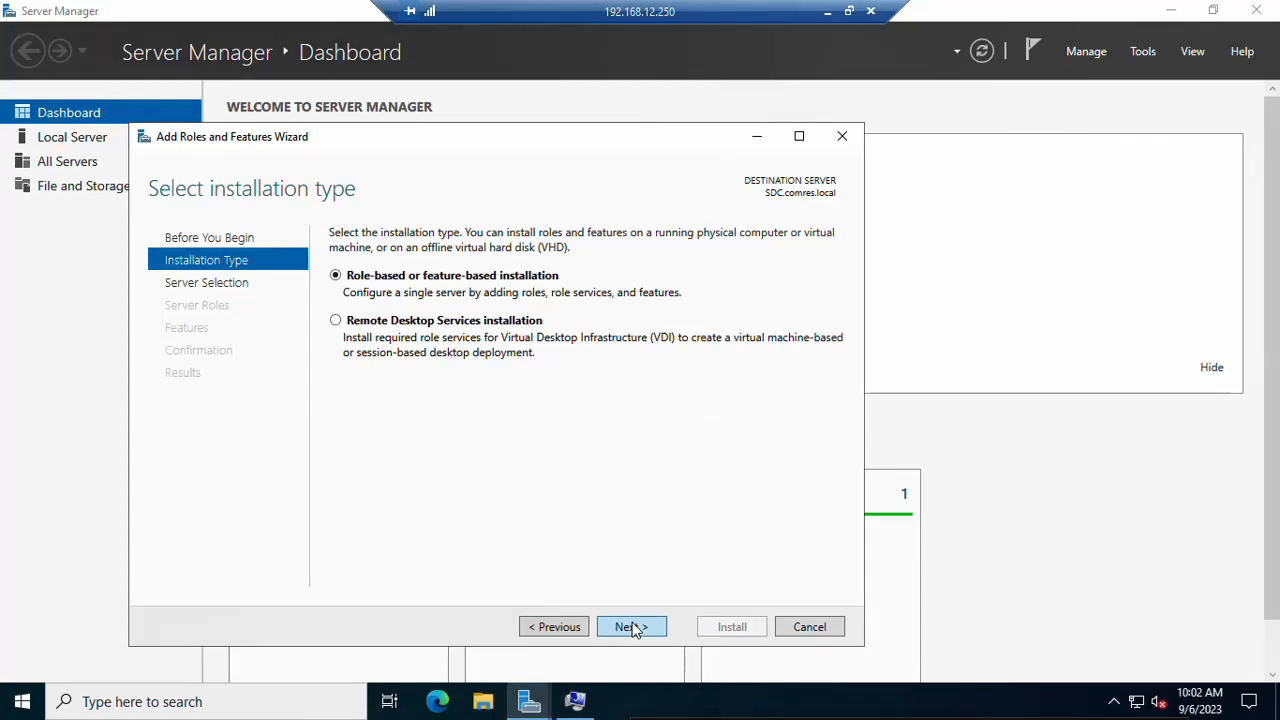
click(632, 627)
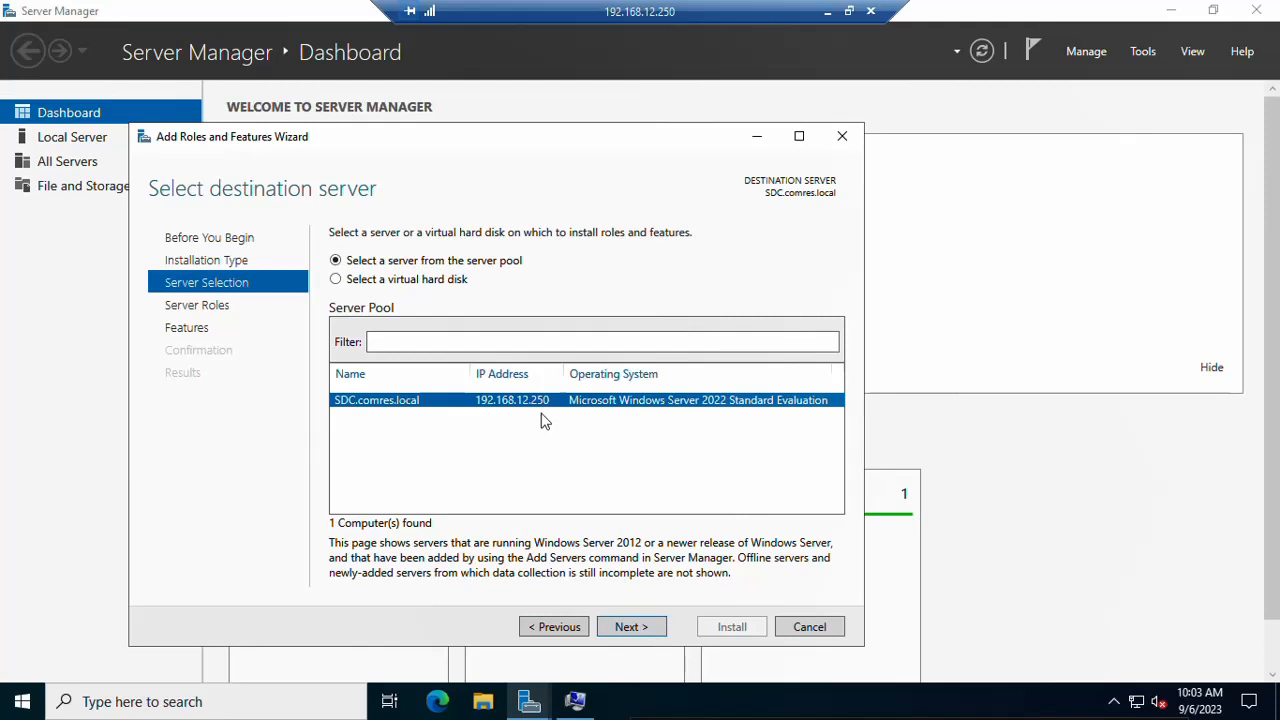
click(630, 627)
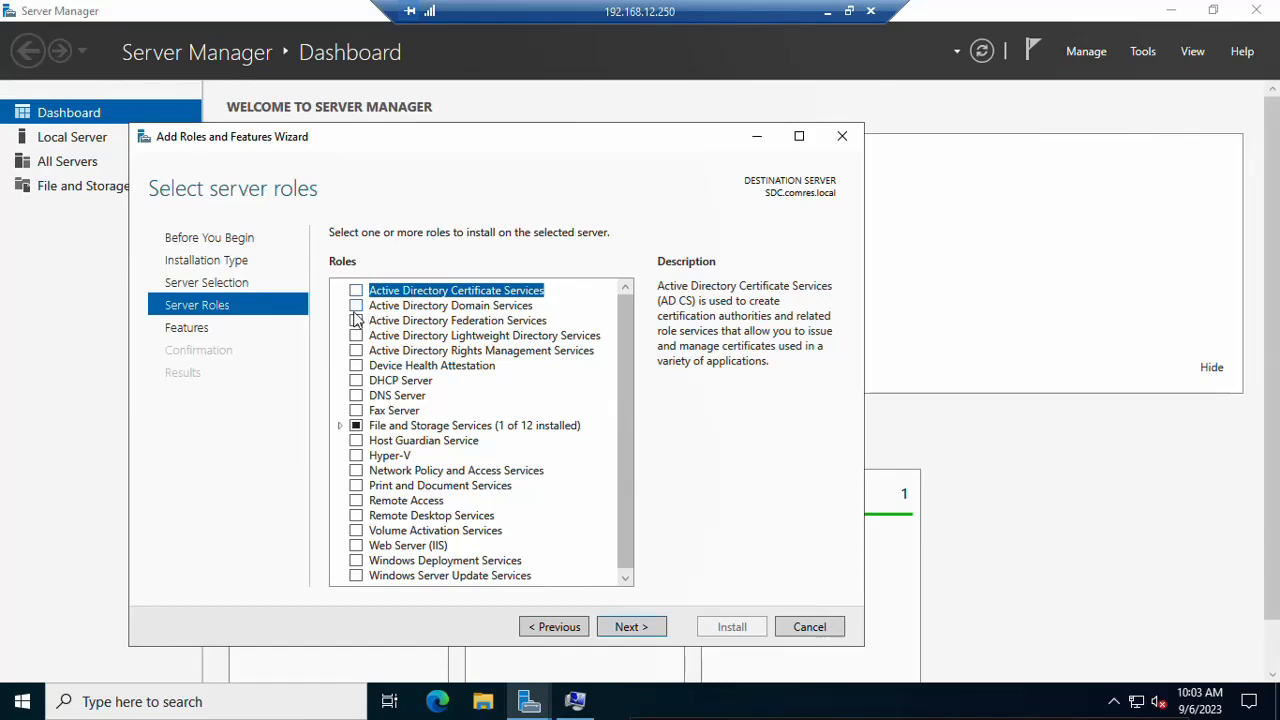
Step: Select Active Directory Domain Services, DNS Server and DHCP Server roles with their required features
click(356, 306)
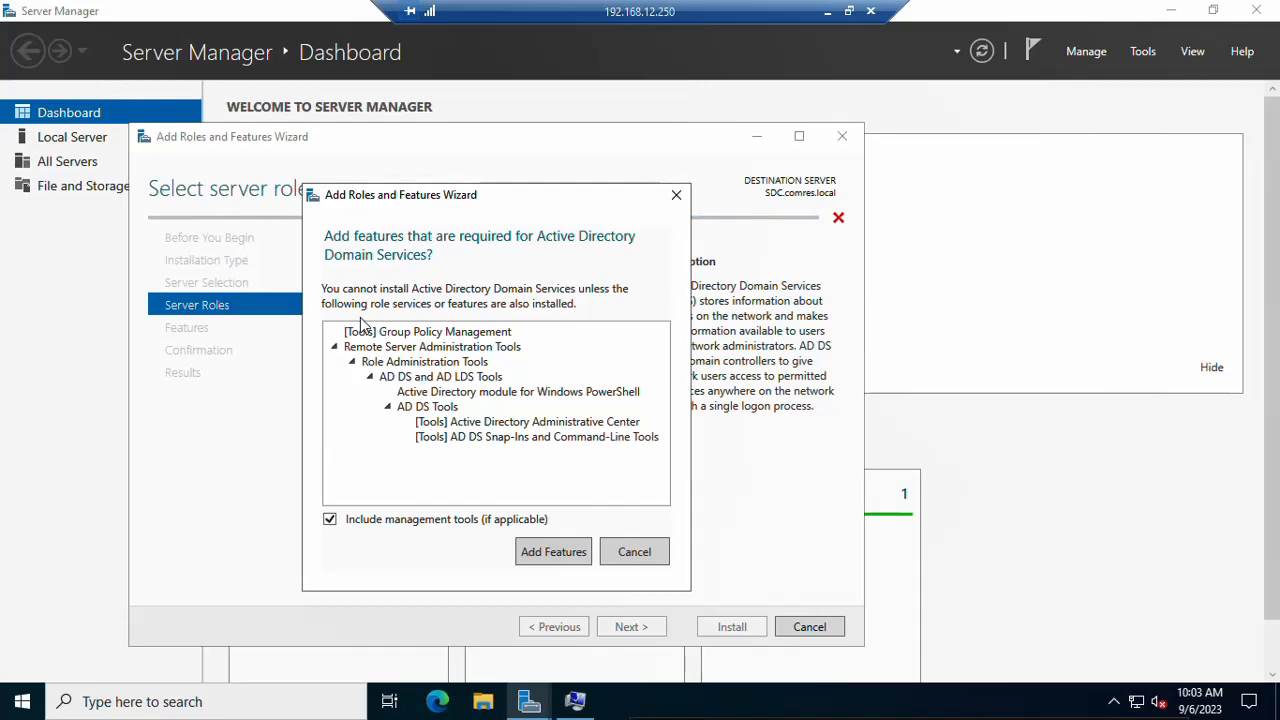
click(523, 553)
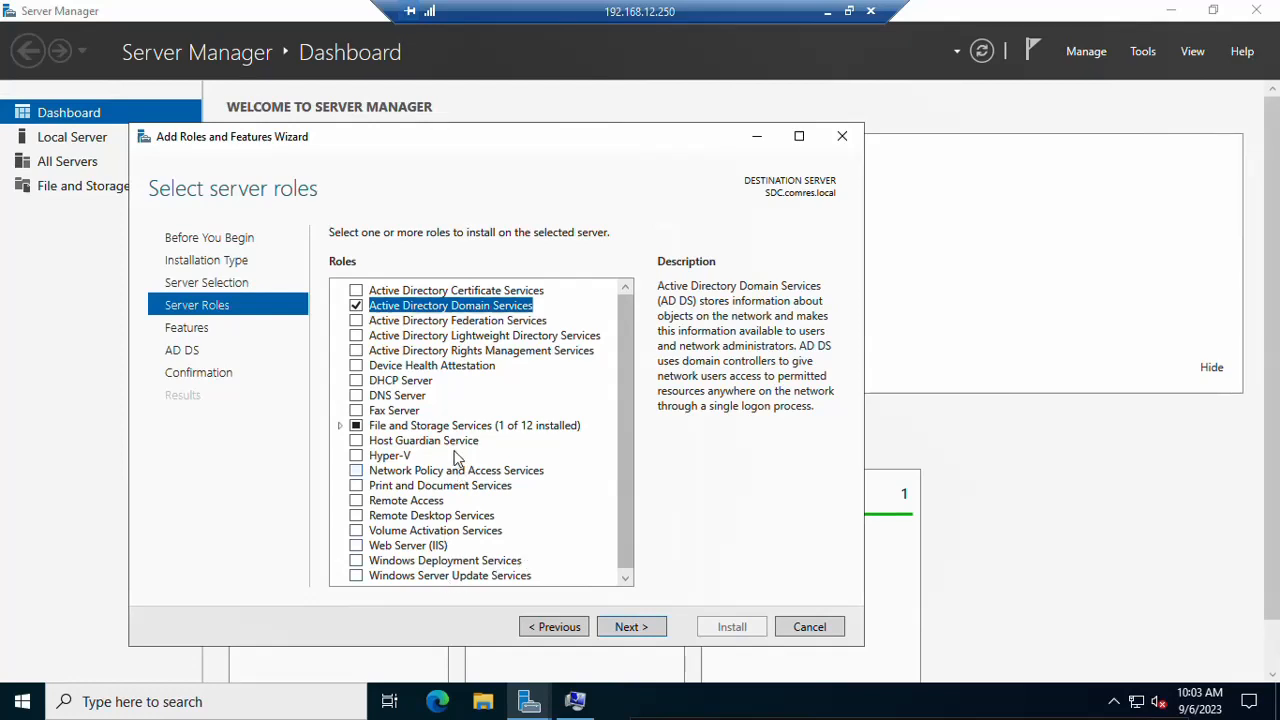
click(357, 396)
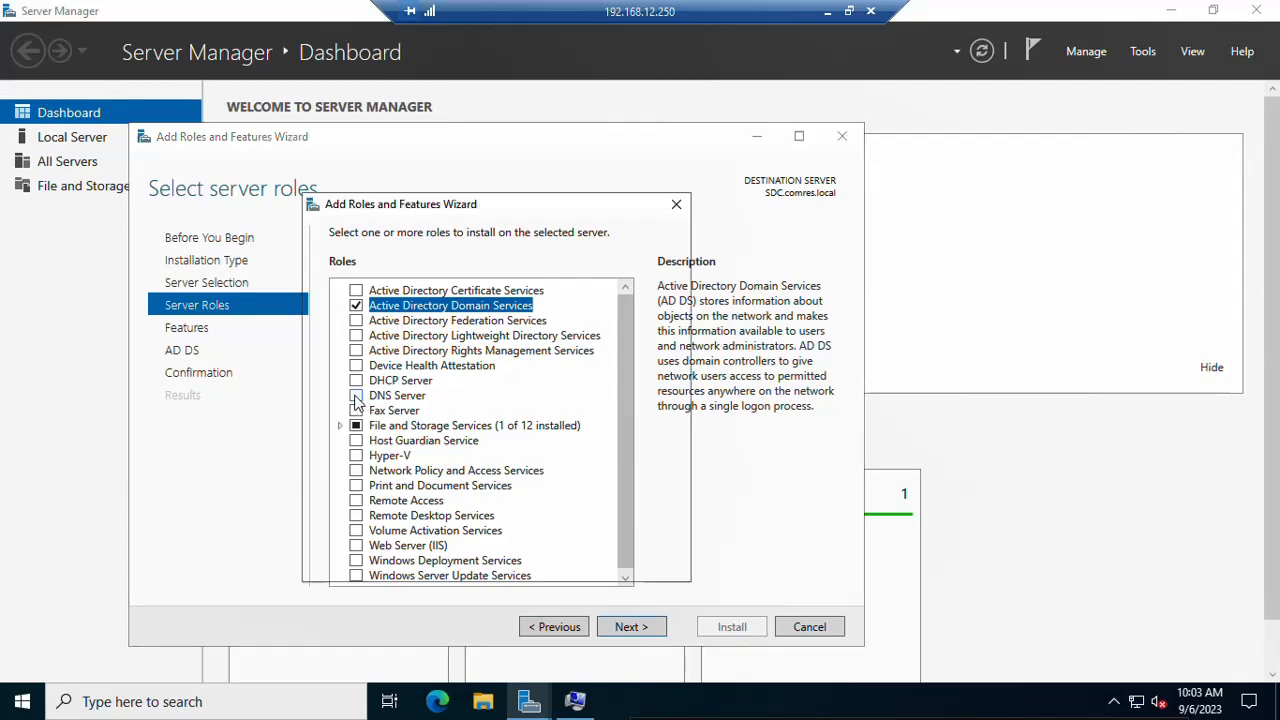
click(553, 543)
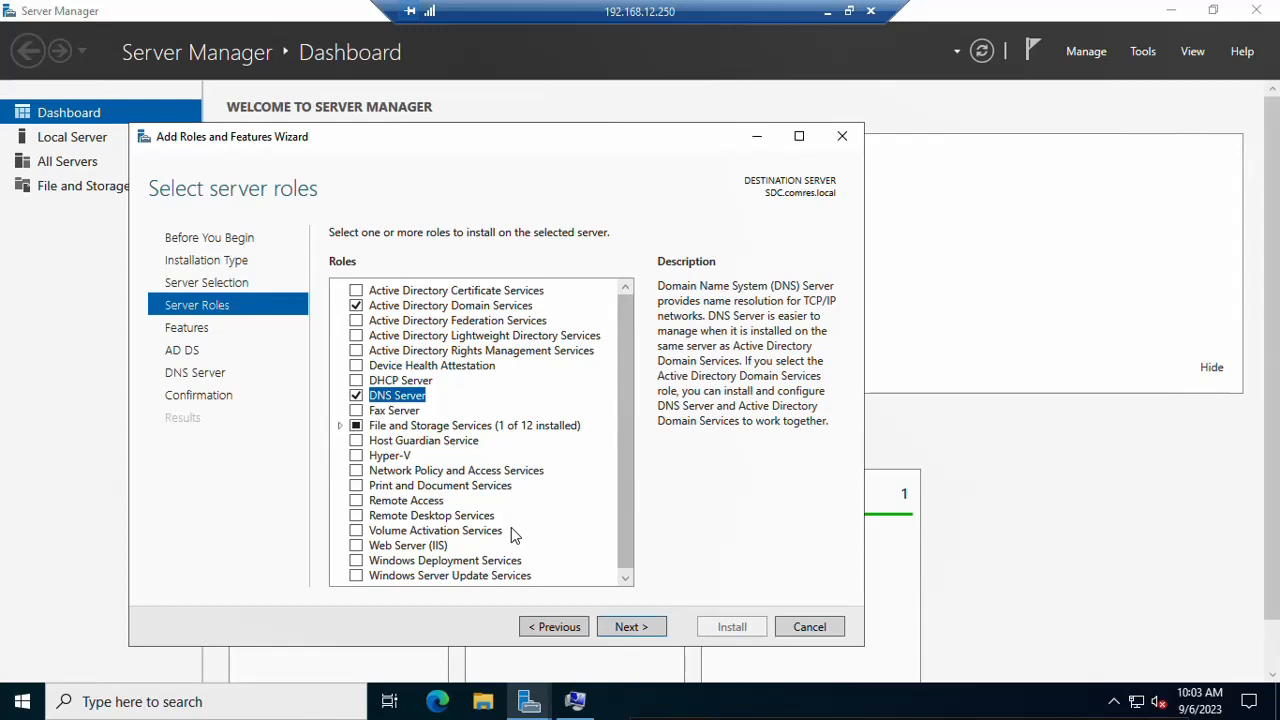
click(357, 381)
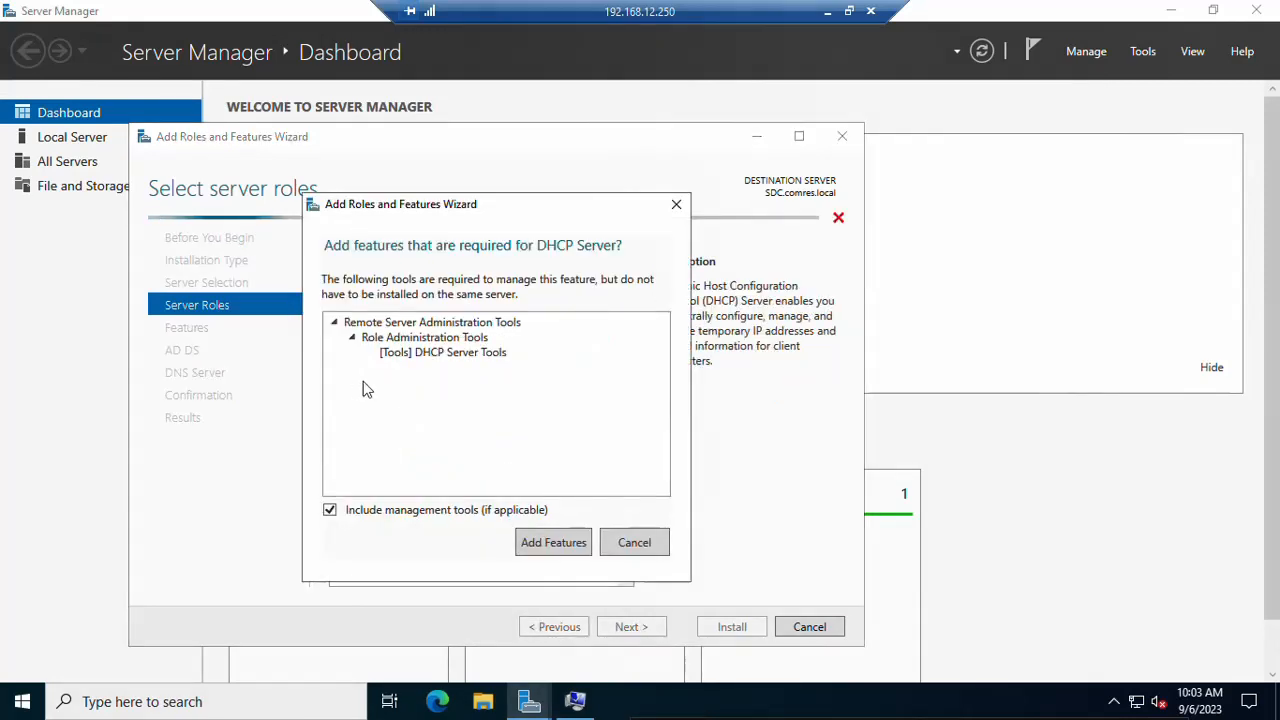
click(540, 541)
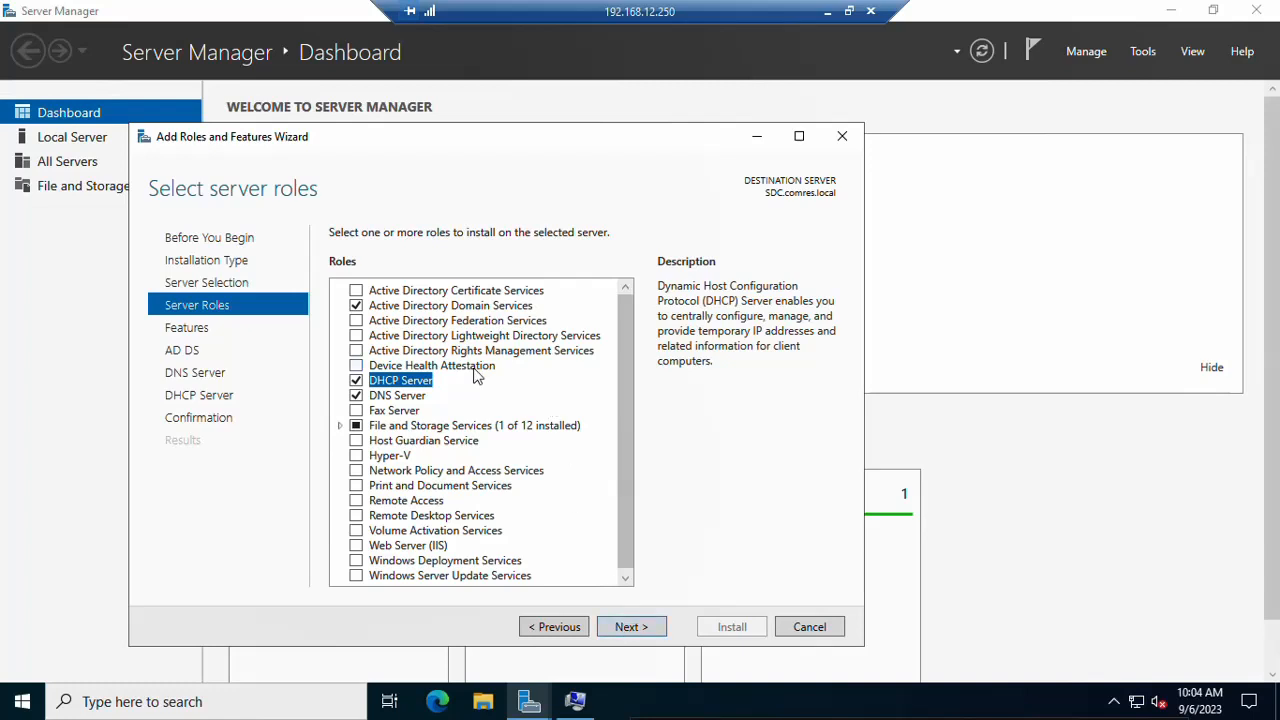
click(636, 627)
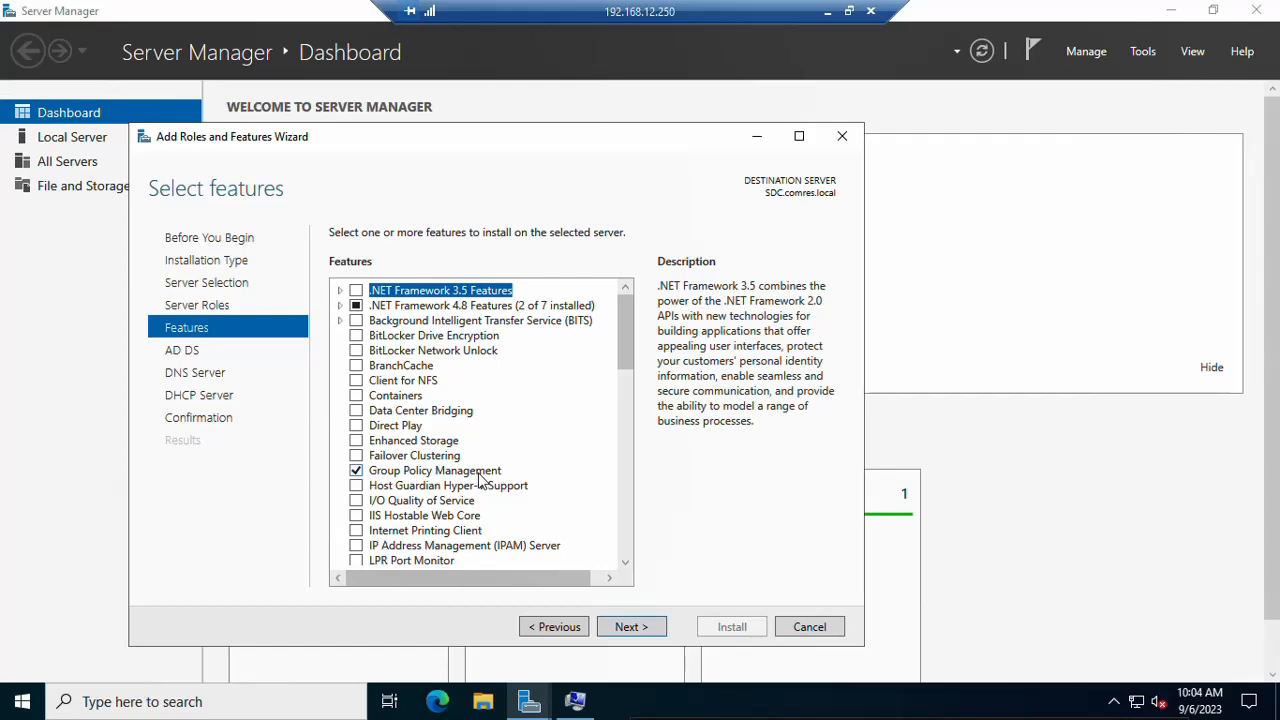
Step: Keep default features and pass the AD DS, DNS Server and DHCP Server information pages
click(627, 628)
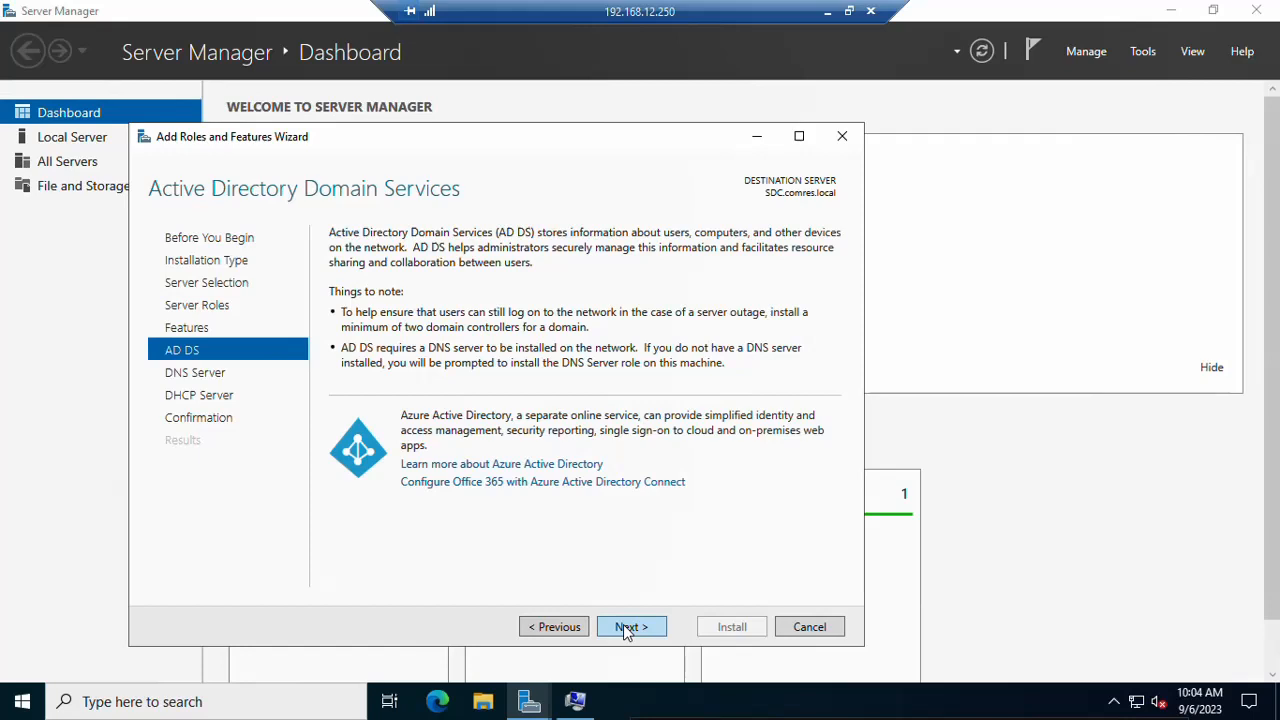
click(627, 631)
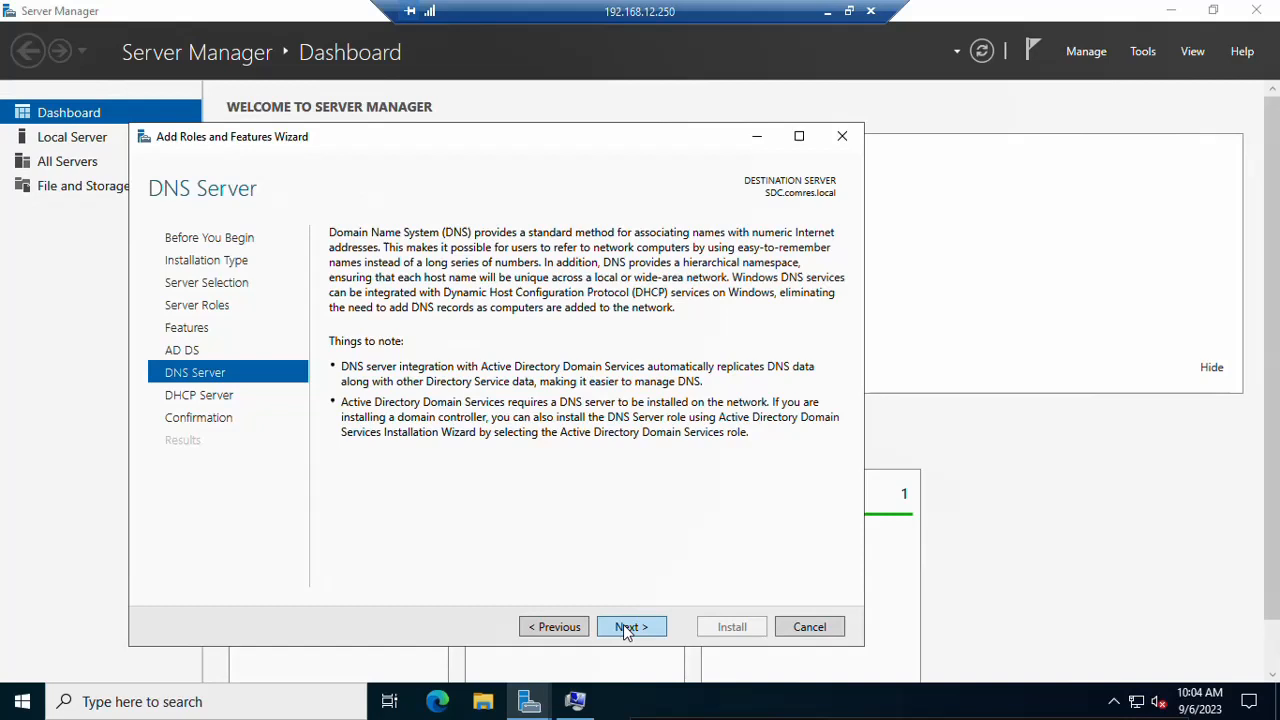
click(627, 631)
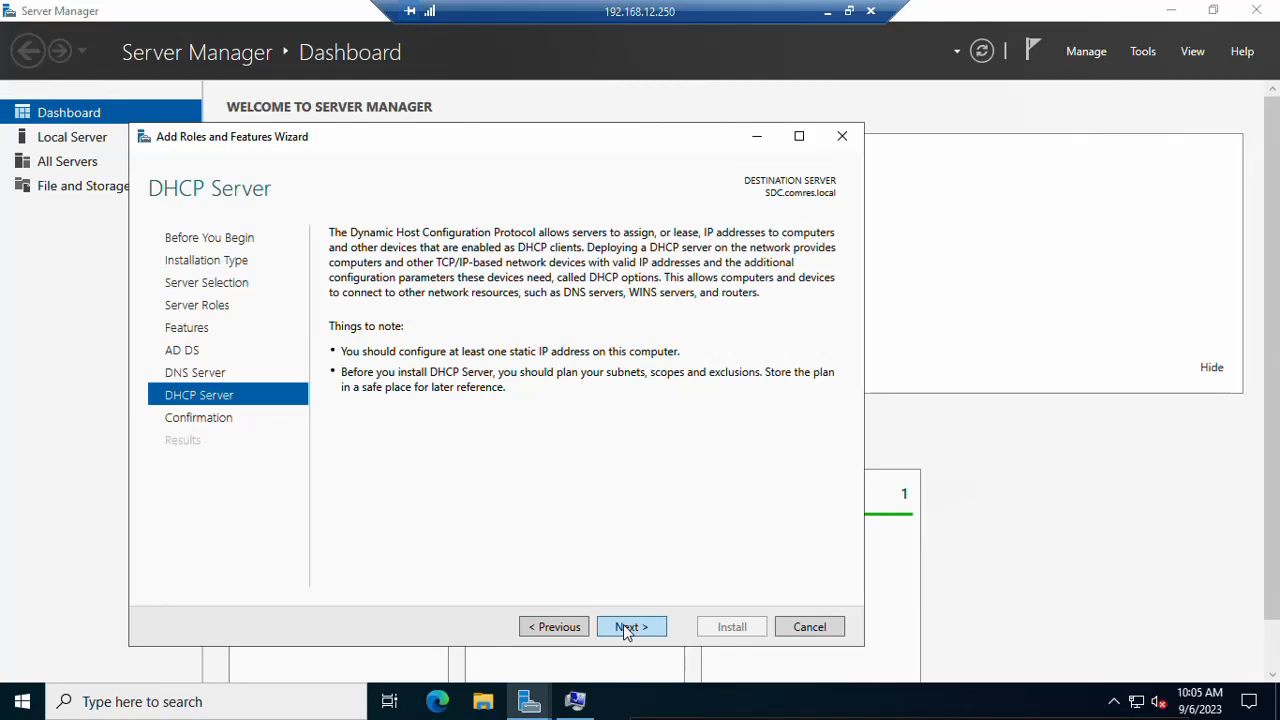
click(627, 628)
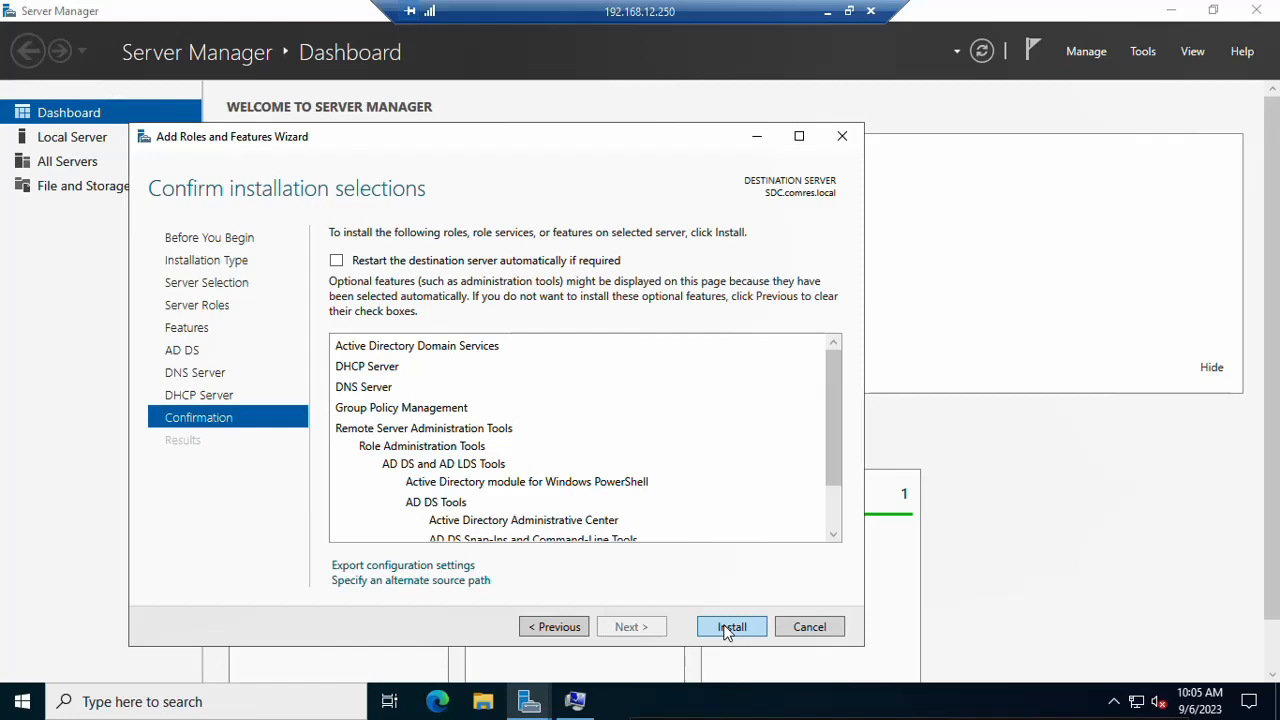
Step: Install the AD DS, DHCP and DNS roles on SDC.comres.local and wait until installation succeeds
click(727, 630)
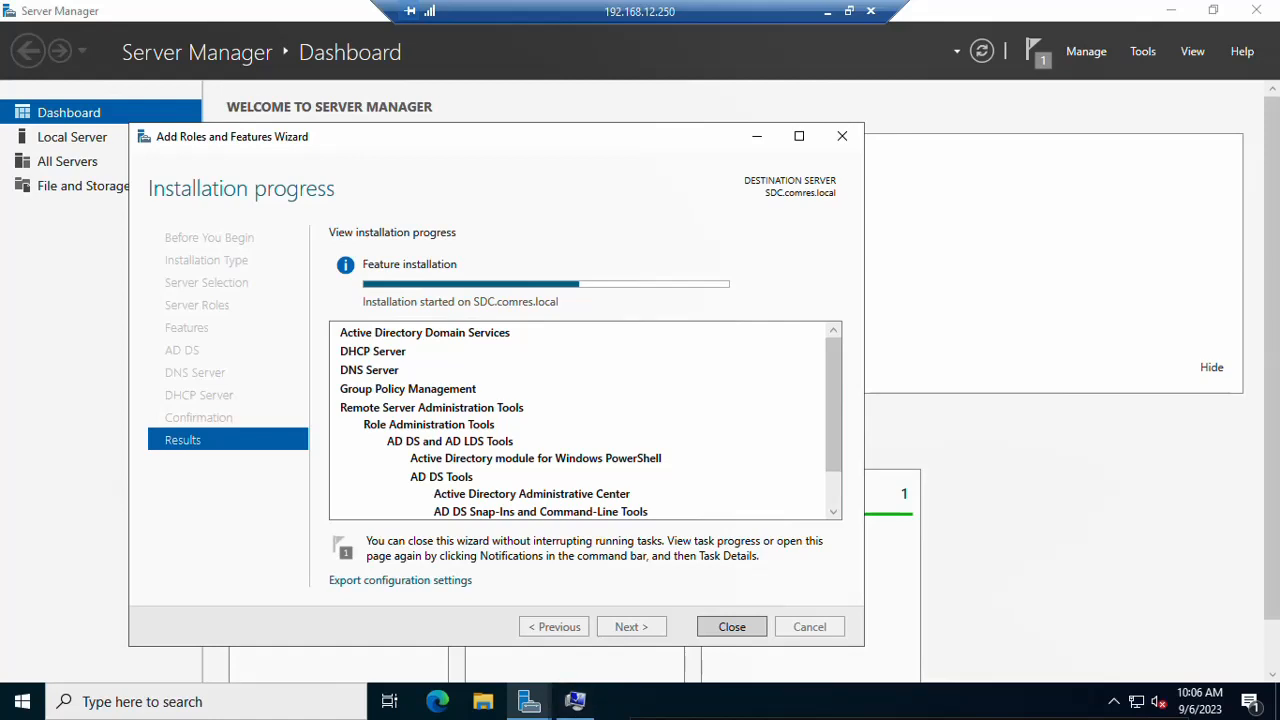
mouse_move(720, 716)
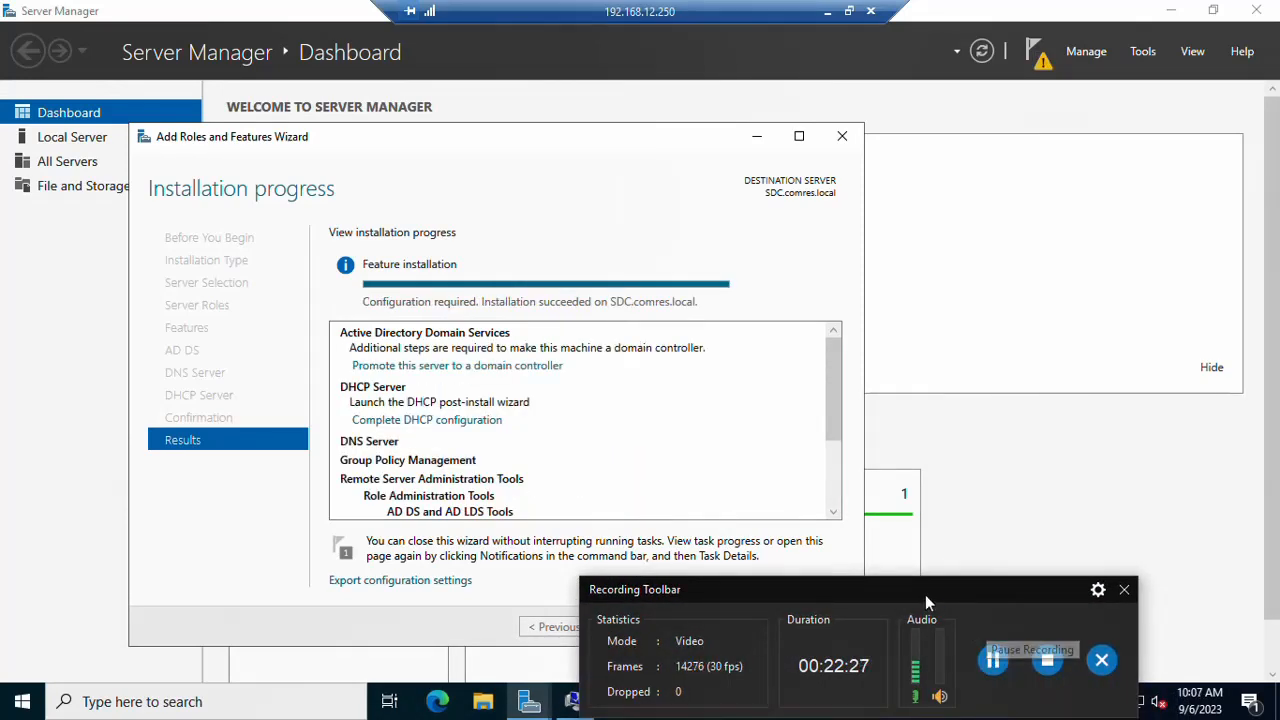
drag(912, 590, 899, 718)
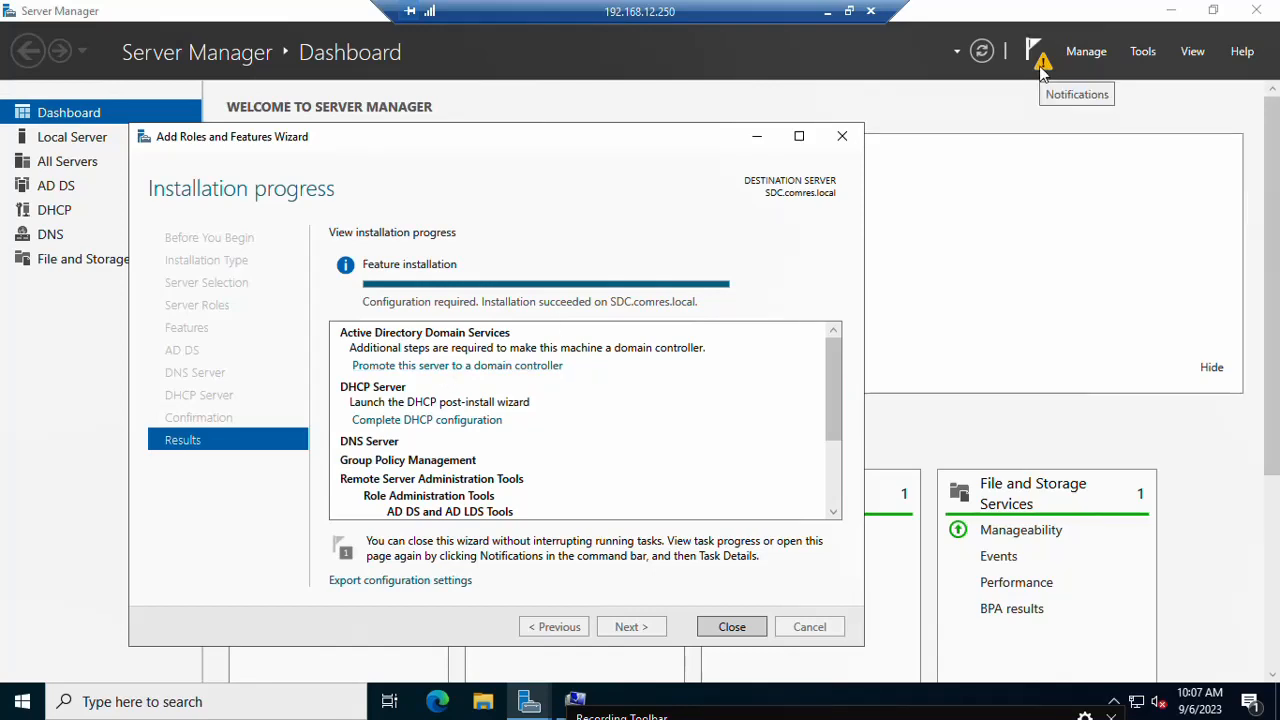
Step: From the Notifications flag, launch 'Promote this server to a domain controller' to open the AD DS Configuration Wizard
click(1038, 62)
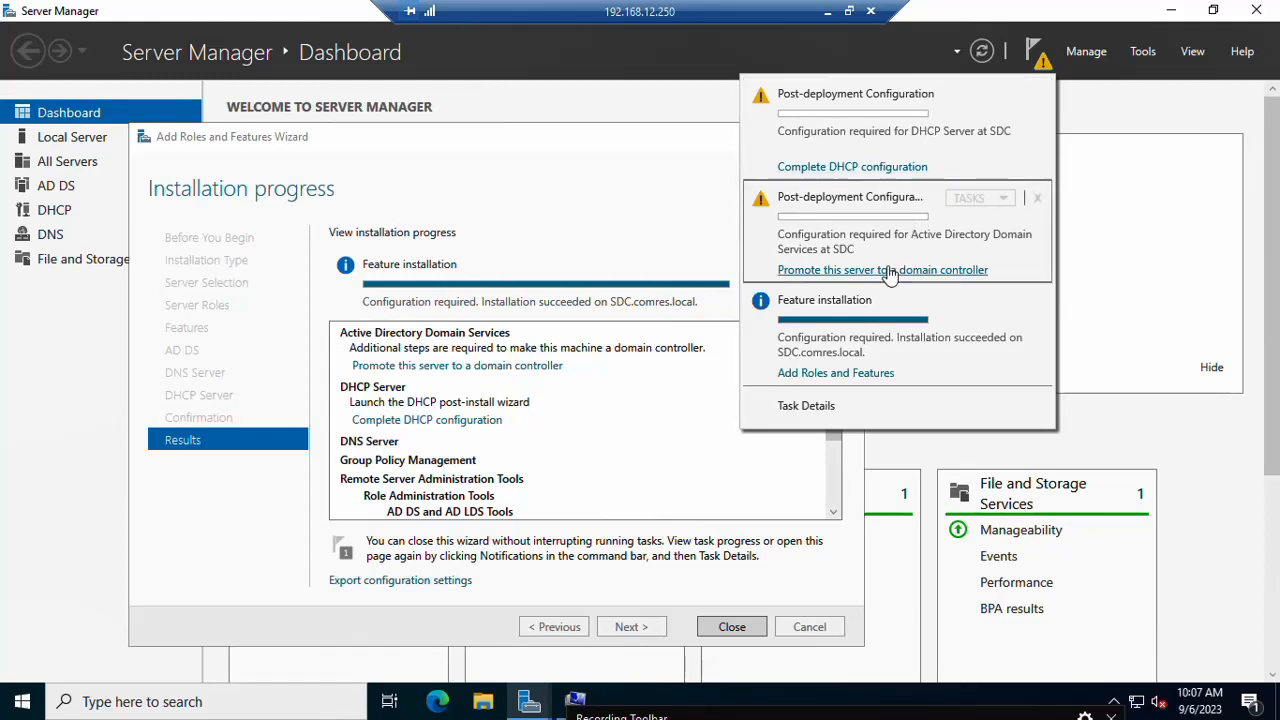
click(886, 270)
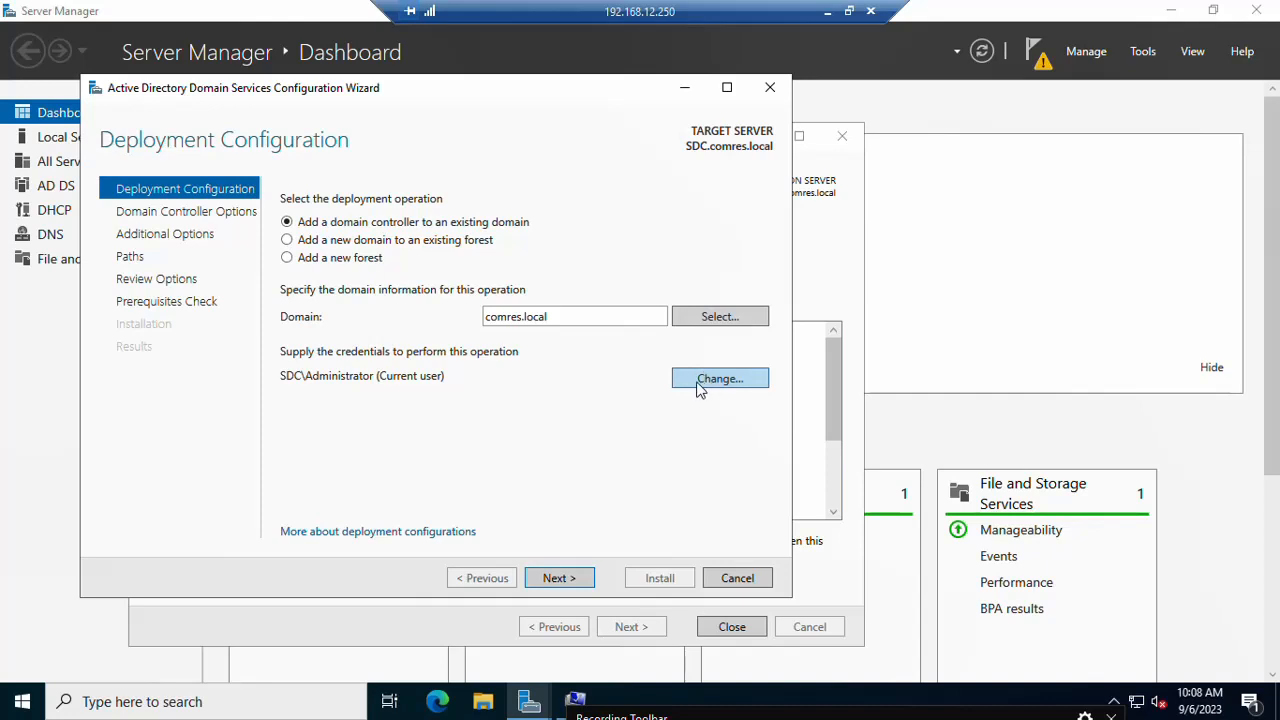
Step: Replace the deployment credentials with the COMRES domain administrator's user name and password
click(700, 381)
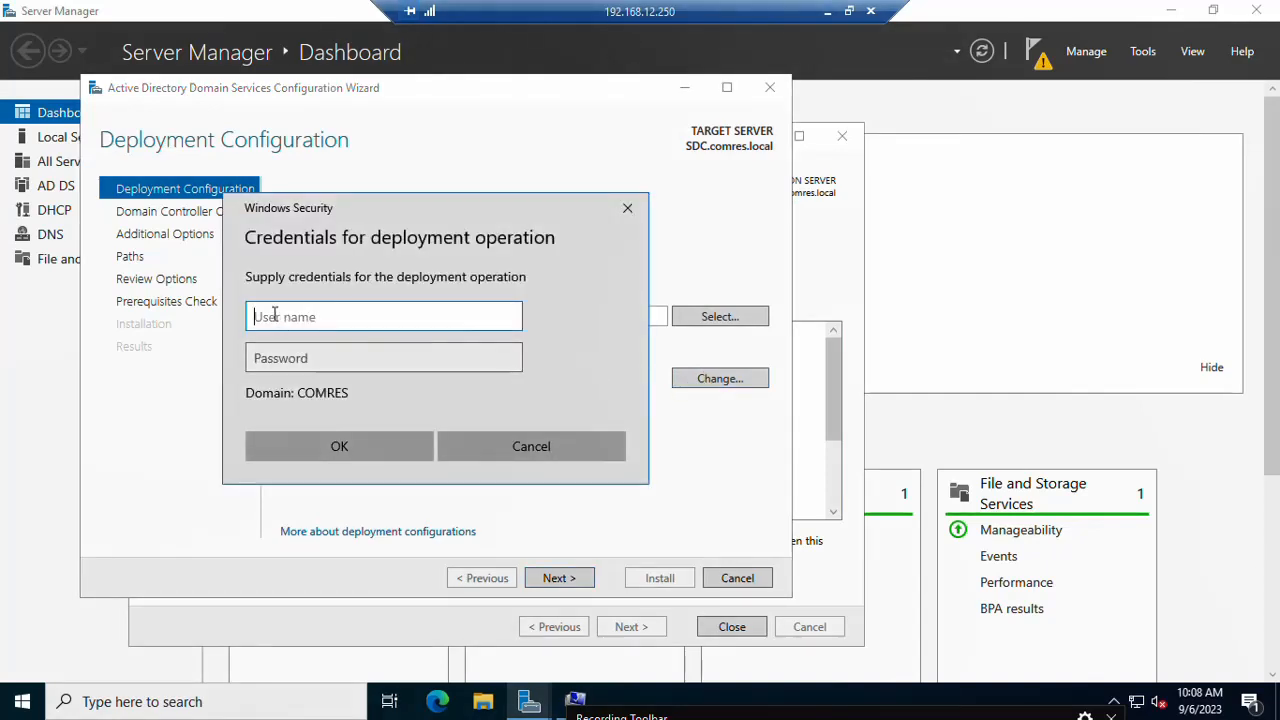
text(administrator)
click(256, 358)
text(•••••)
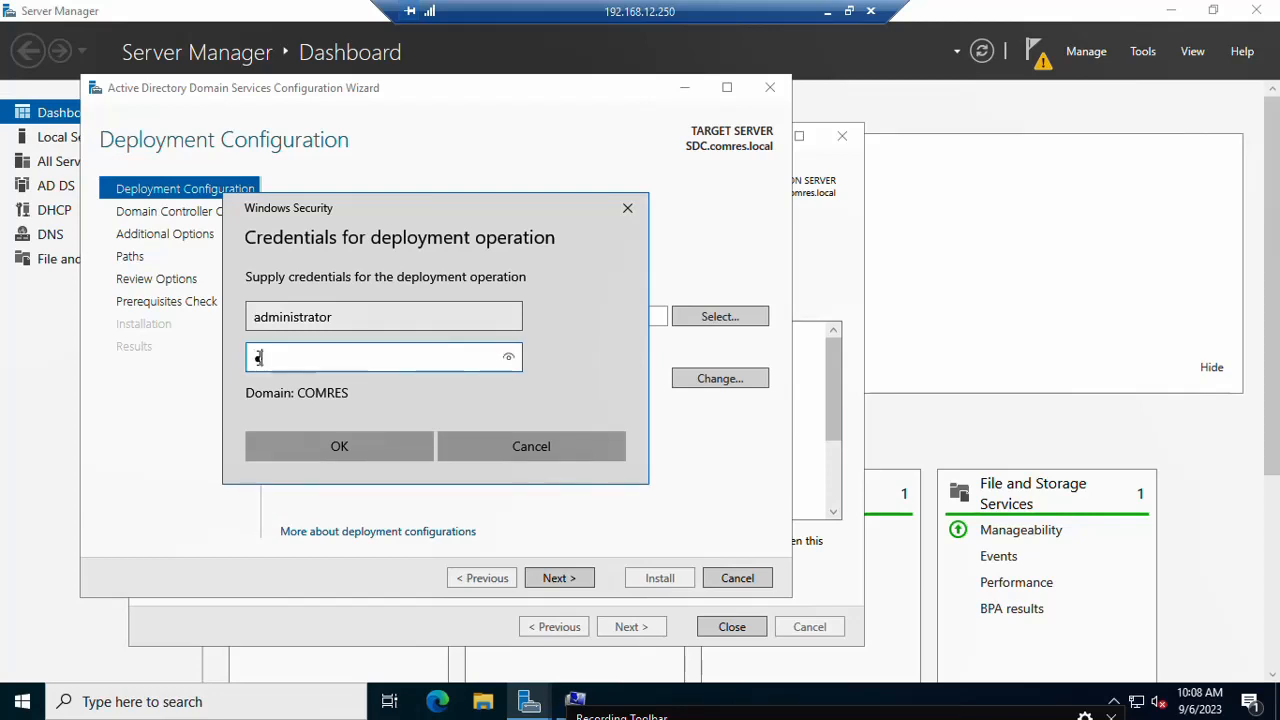
text(••••)
click(326, 446)
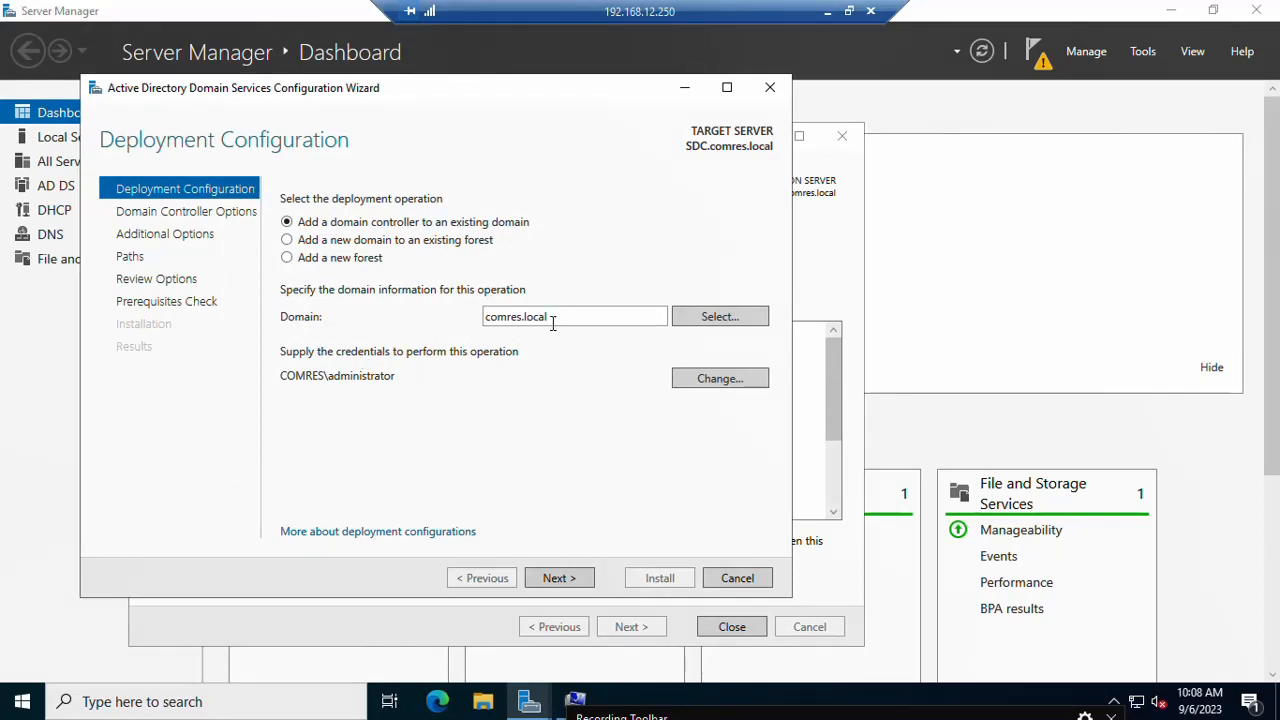
click(713, 320)
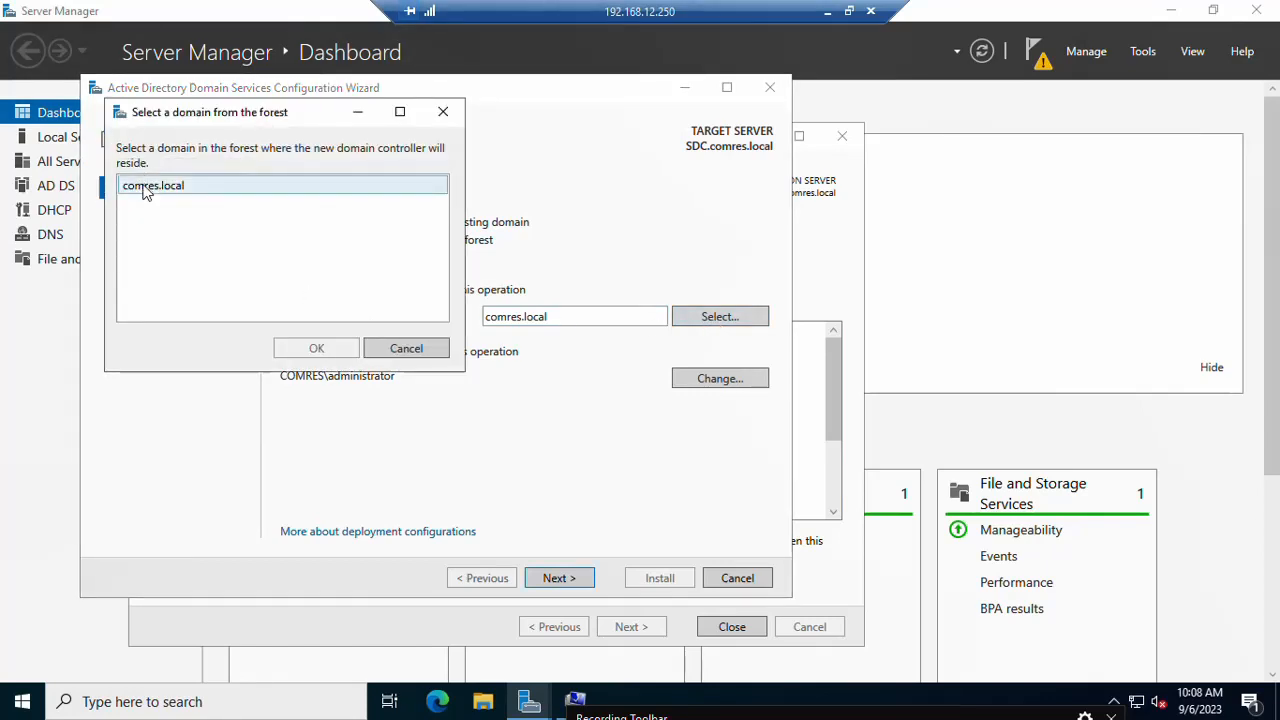
click(145, 190)
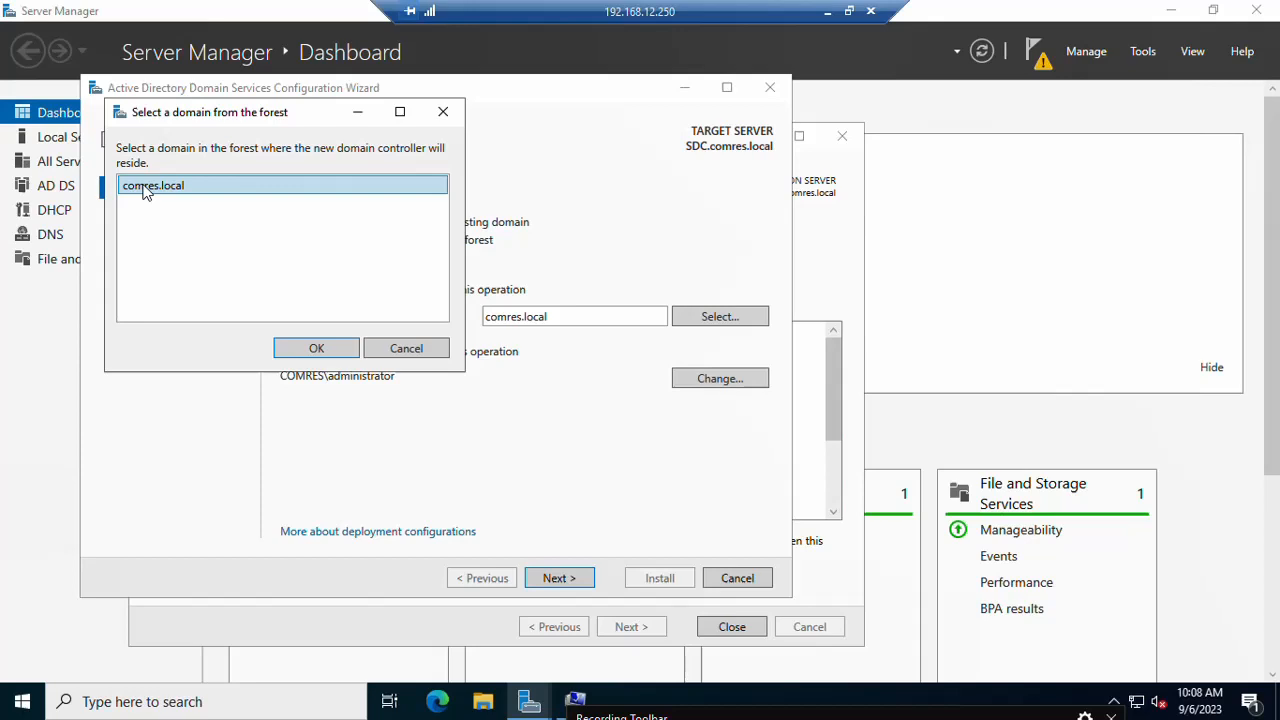
click(318, 352)
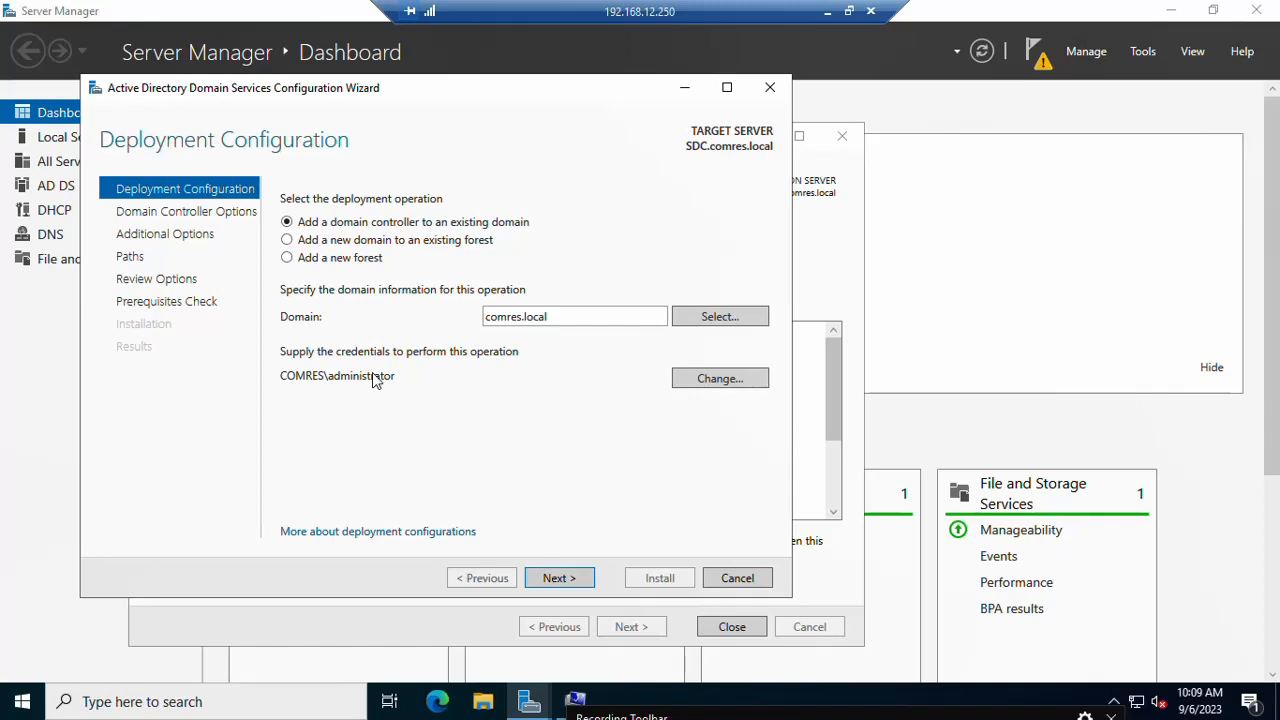
Step: Advance to Domain Controller Options and start entering the DSRM password
click(558, 580)
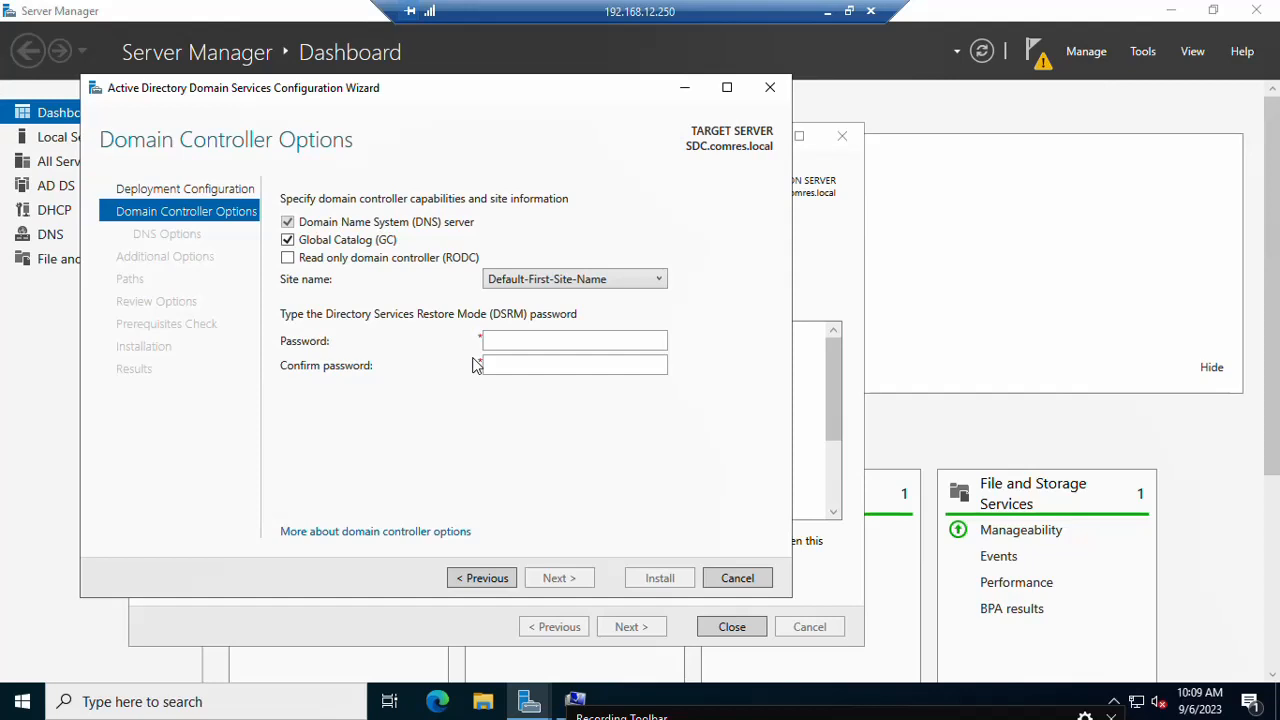
click(537, 341)
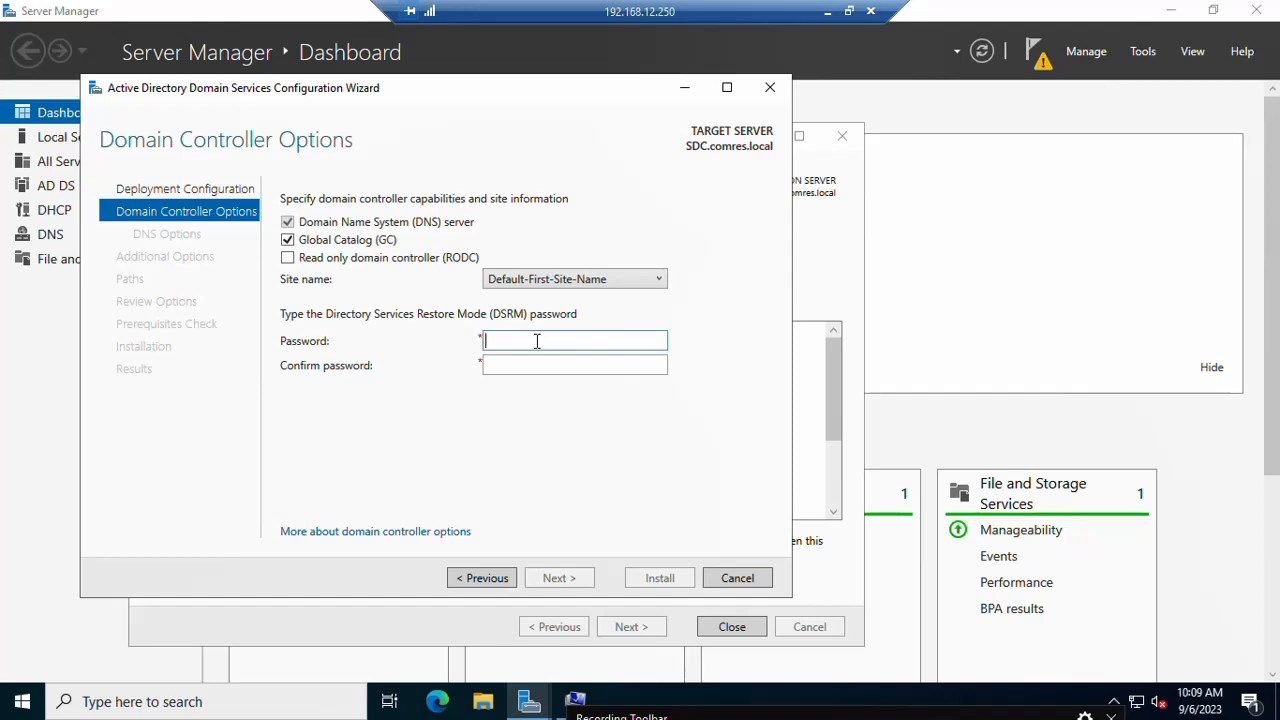
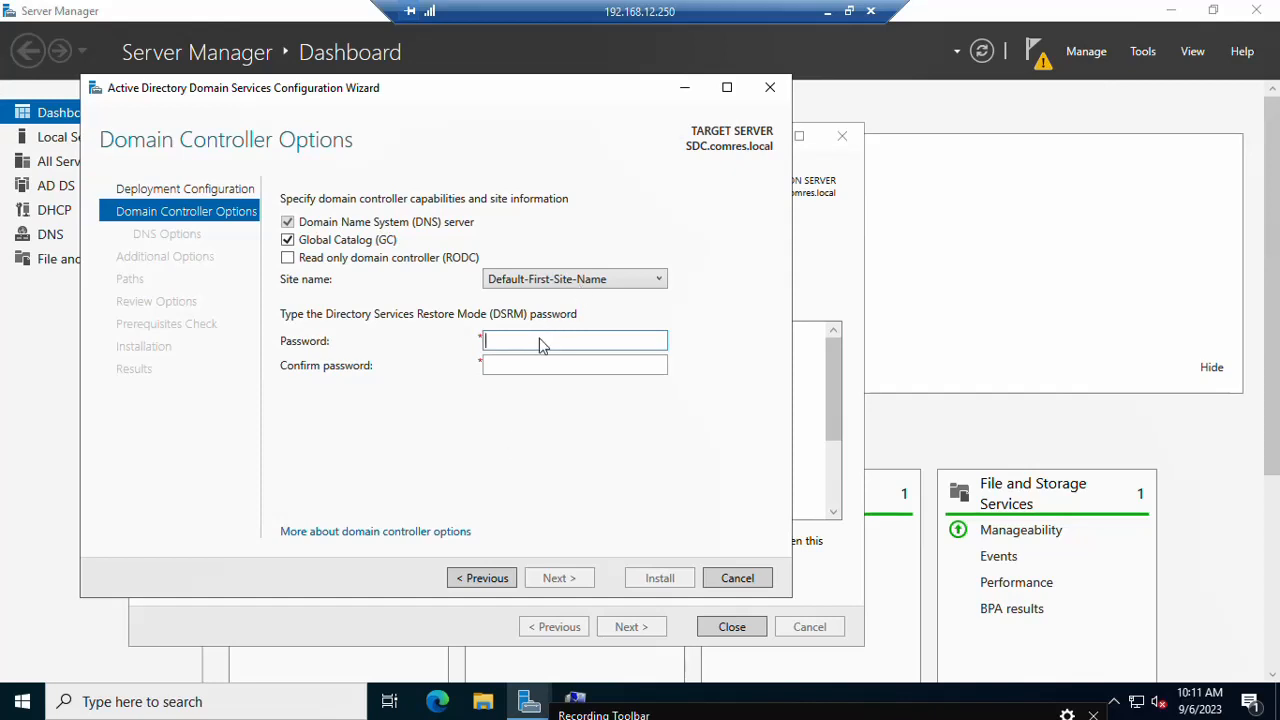
text(•••••••••)
Step: Retype the DSRM password in Password and Confirm password, then continue to DNS Options
key(Tab)
text(•)
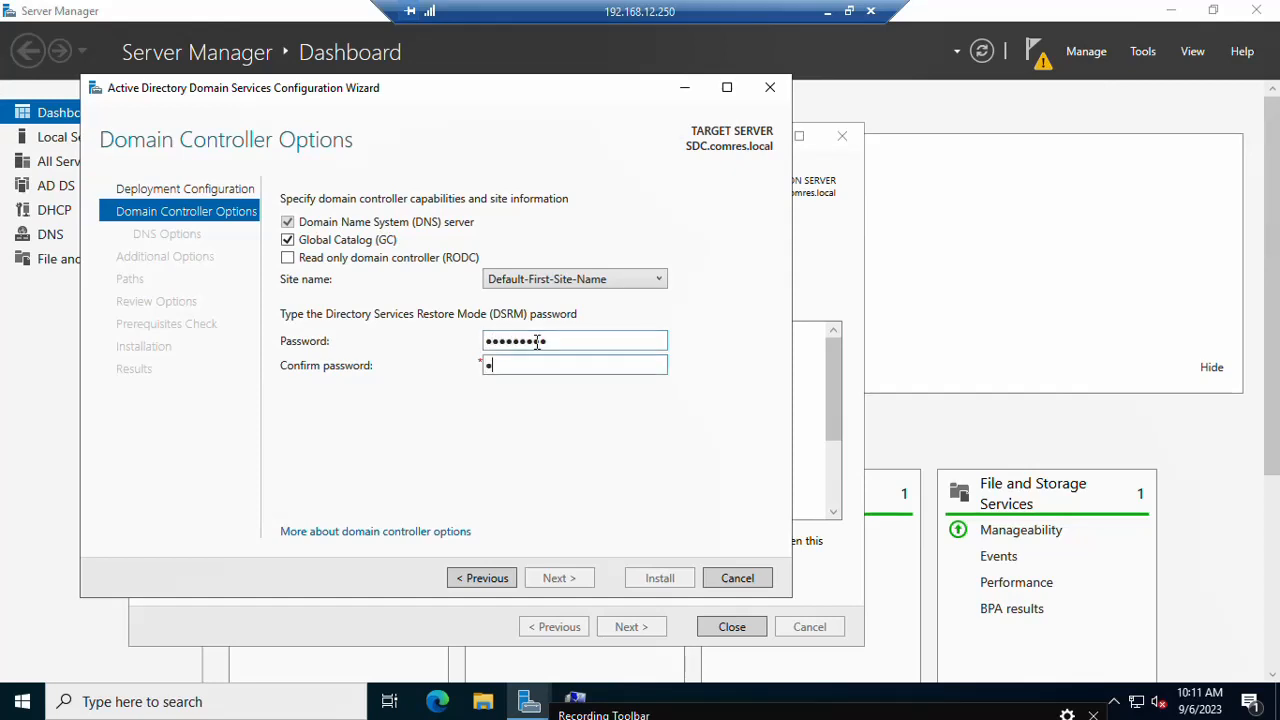
click(537, 342)
double_click(537, 342)
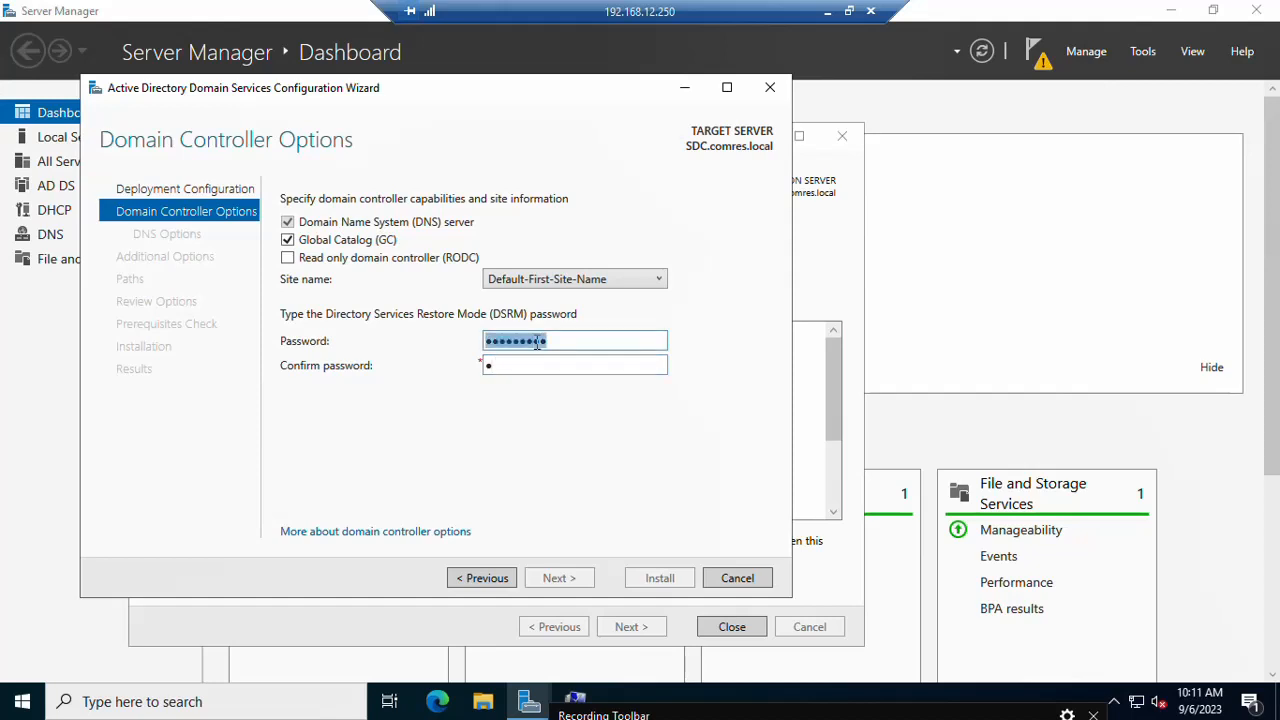
click(537, 342)
text(admin@123)
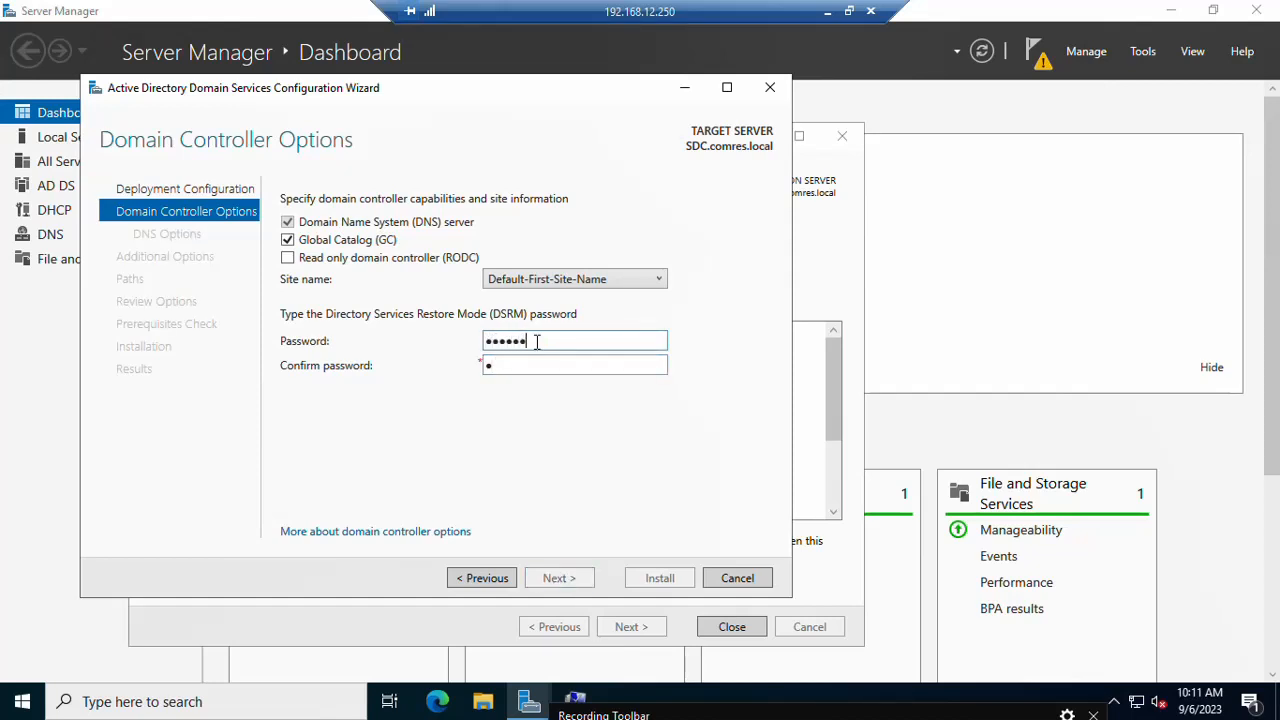
key(Tab)
key(BackSpace)
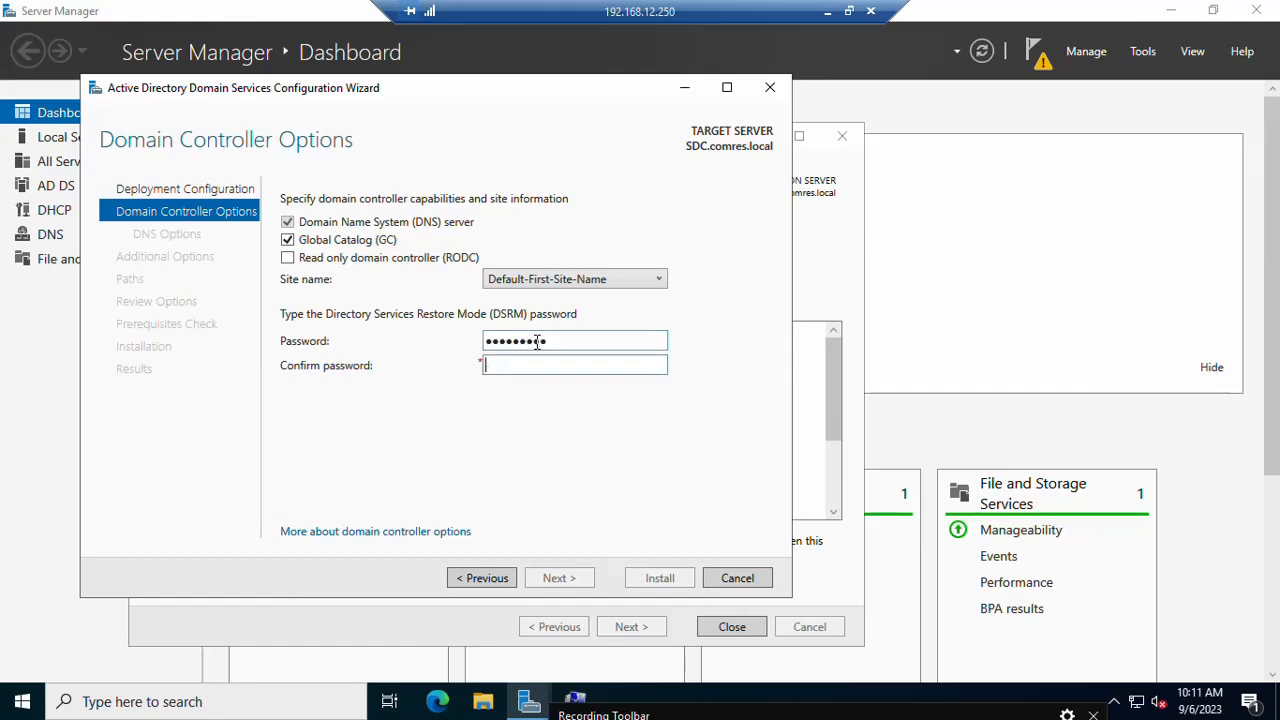
text(admin@123)
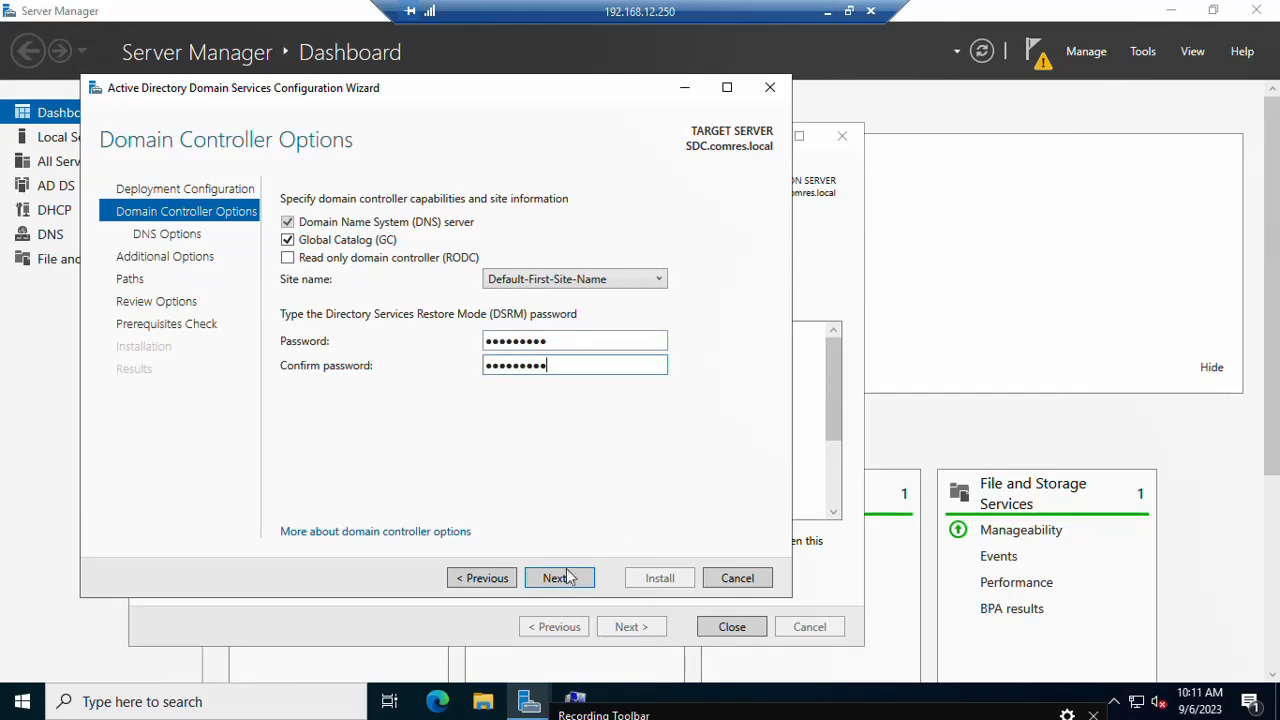
click(561, 578)
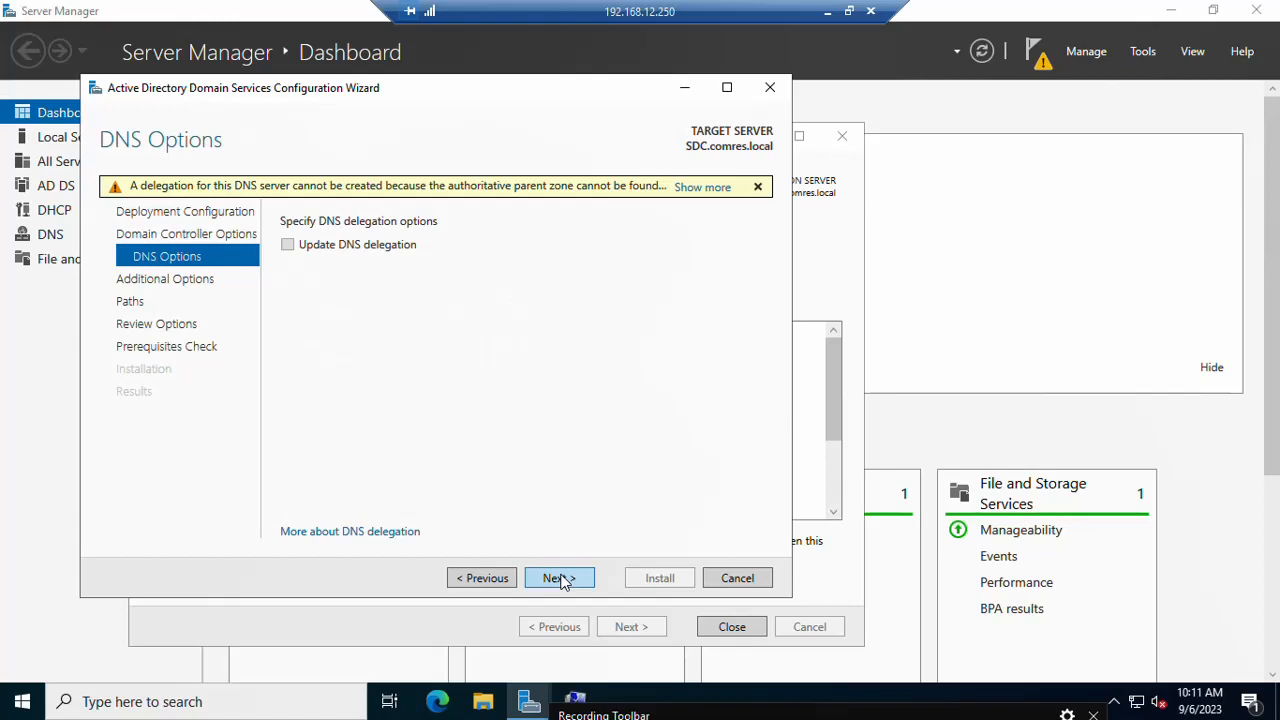
Step: Skip DNS Options, set Replicate from to central.comres.local, and advance to Paths
click(558, 578)
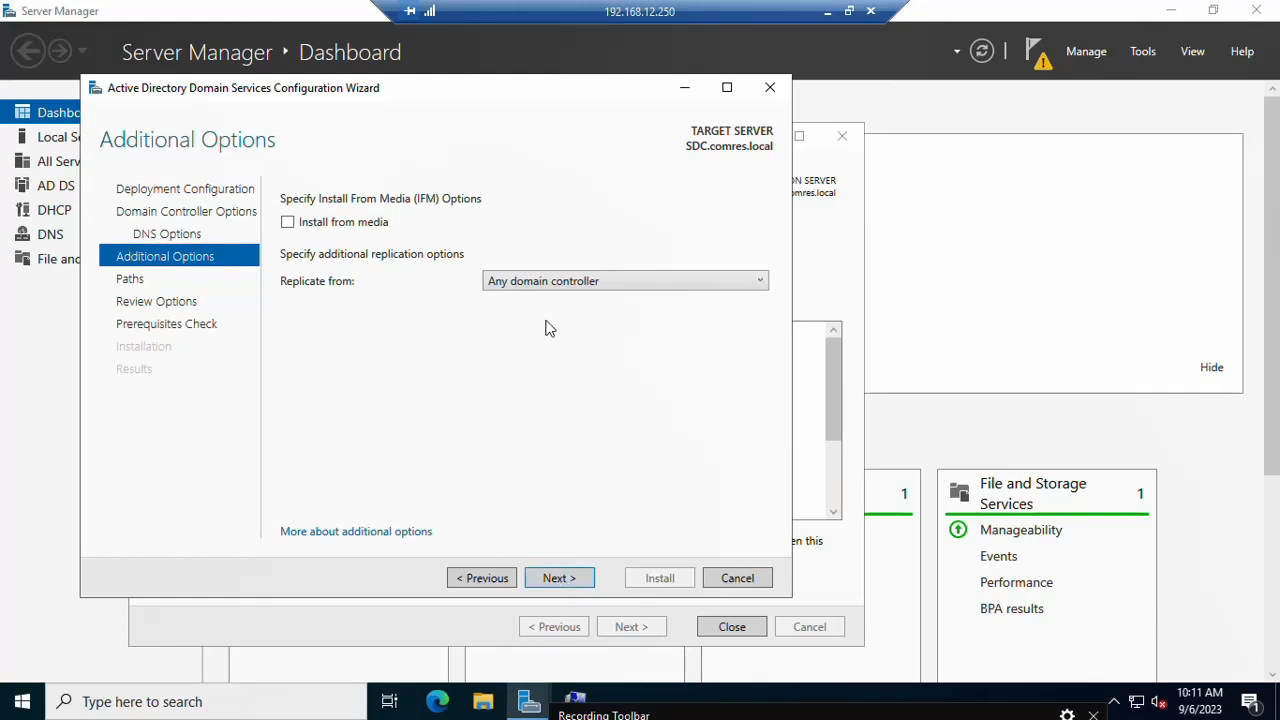
click(528, 284)
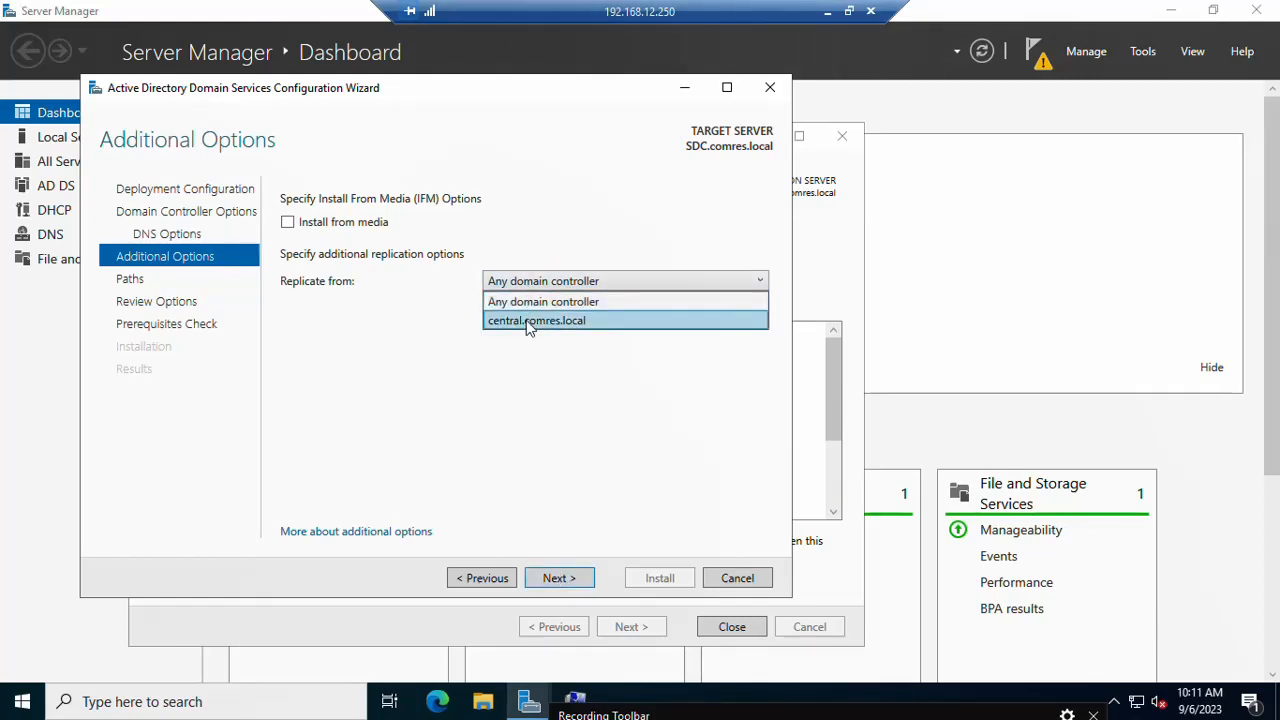
click(529, 321)
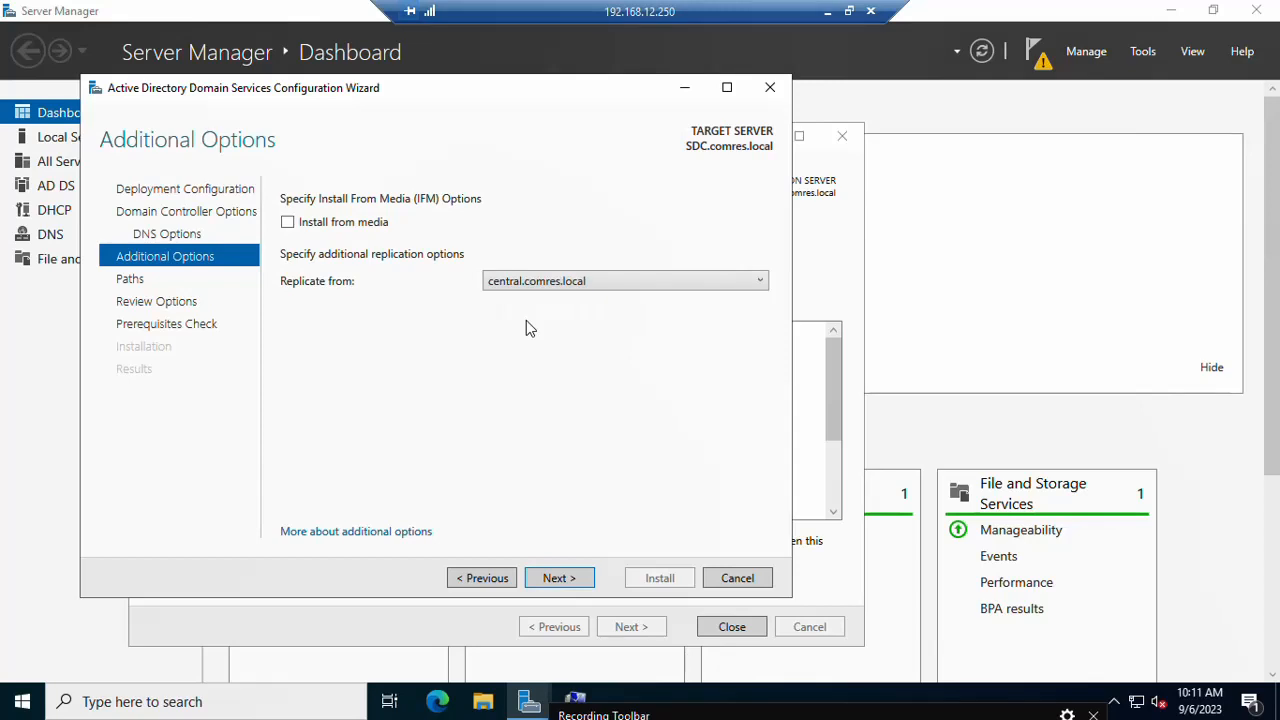
click(553, 582)
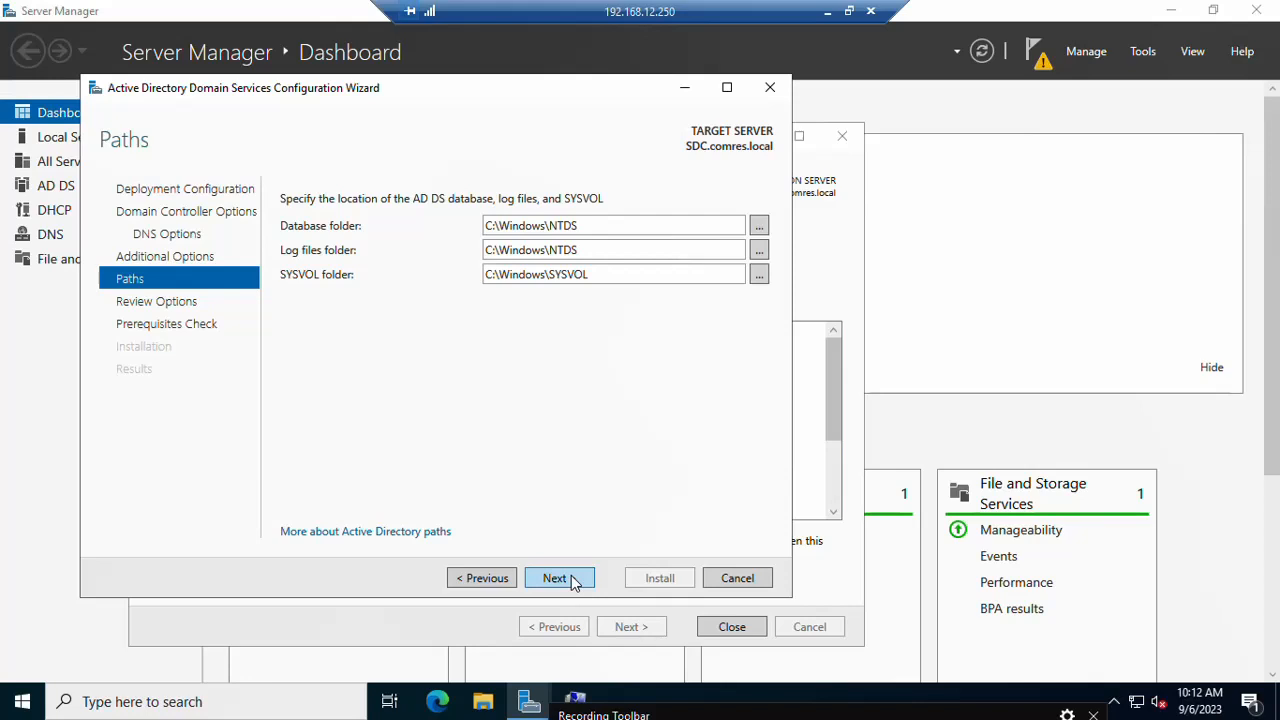
Step: Scroll through the Review Options summary, then run the prerequisites check
click(556, 578)
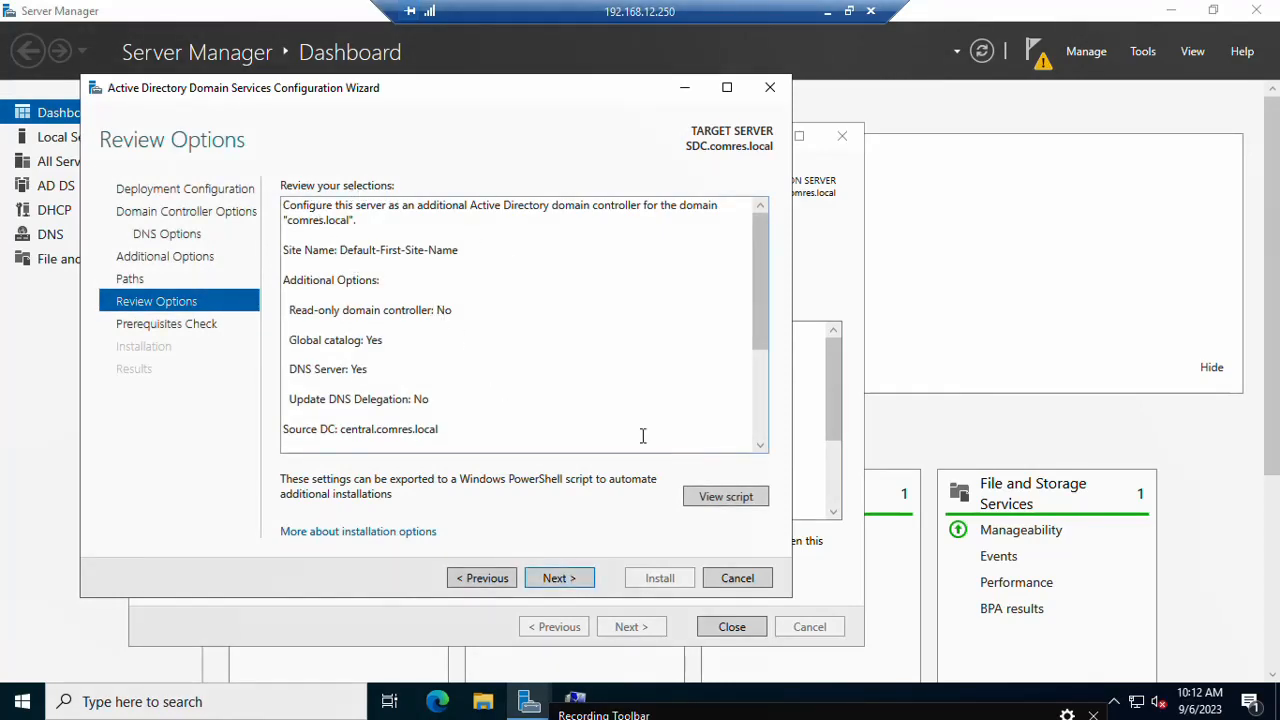
drag(755, 322, 757, 418)
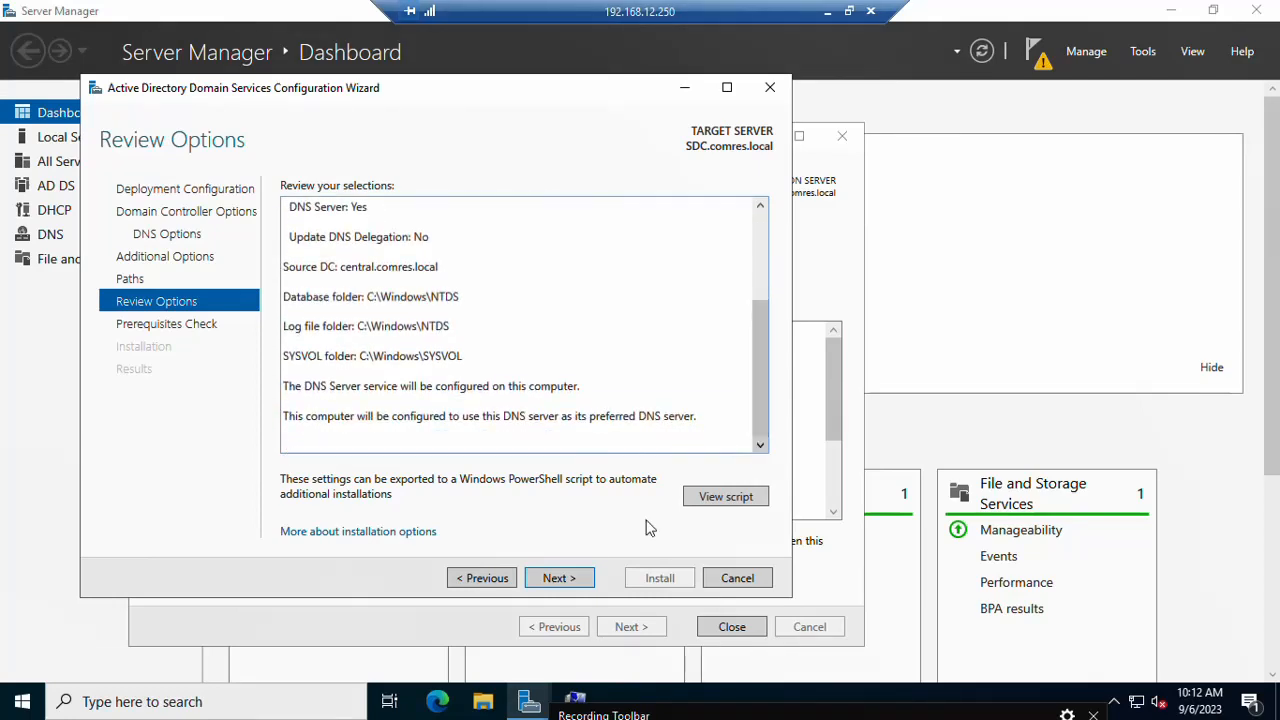
click(548, 582)
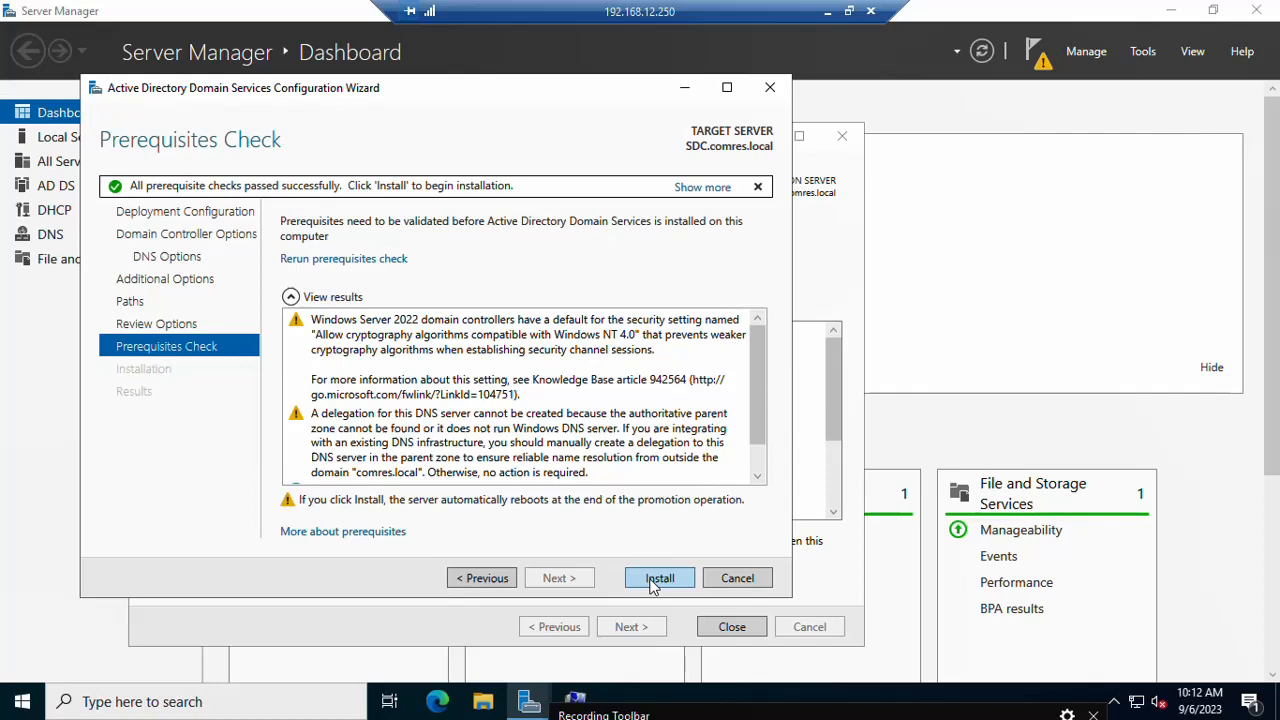
Step: Install the additional domain controller on SDC, letting the server reboot
click(659, 578)
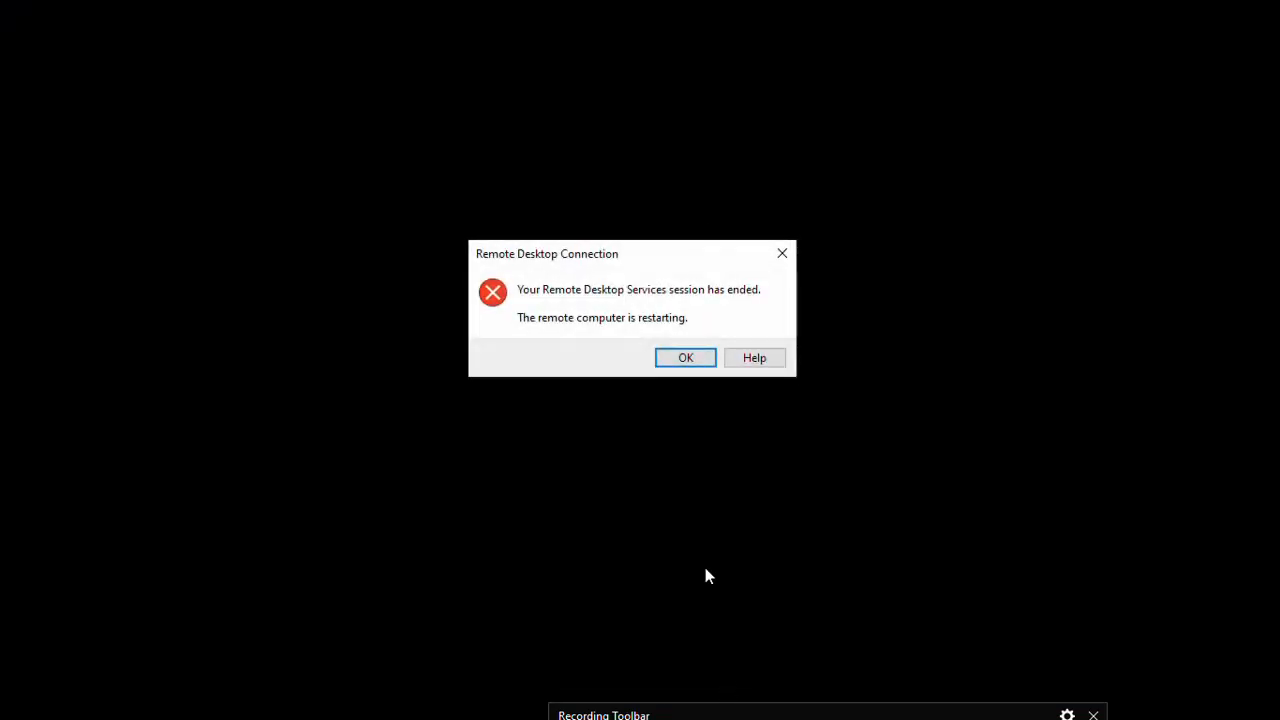
Step: Dismiss the session-ended and Windows Admin Center notices, then launch Active Directory Users and Computers
click(682, 361)
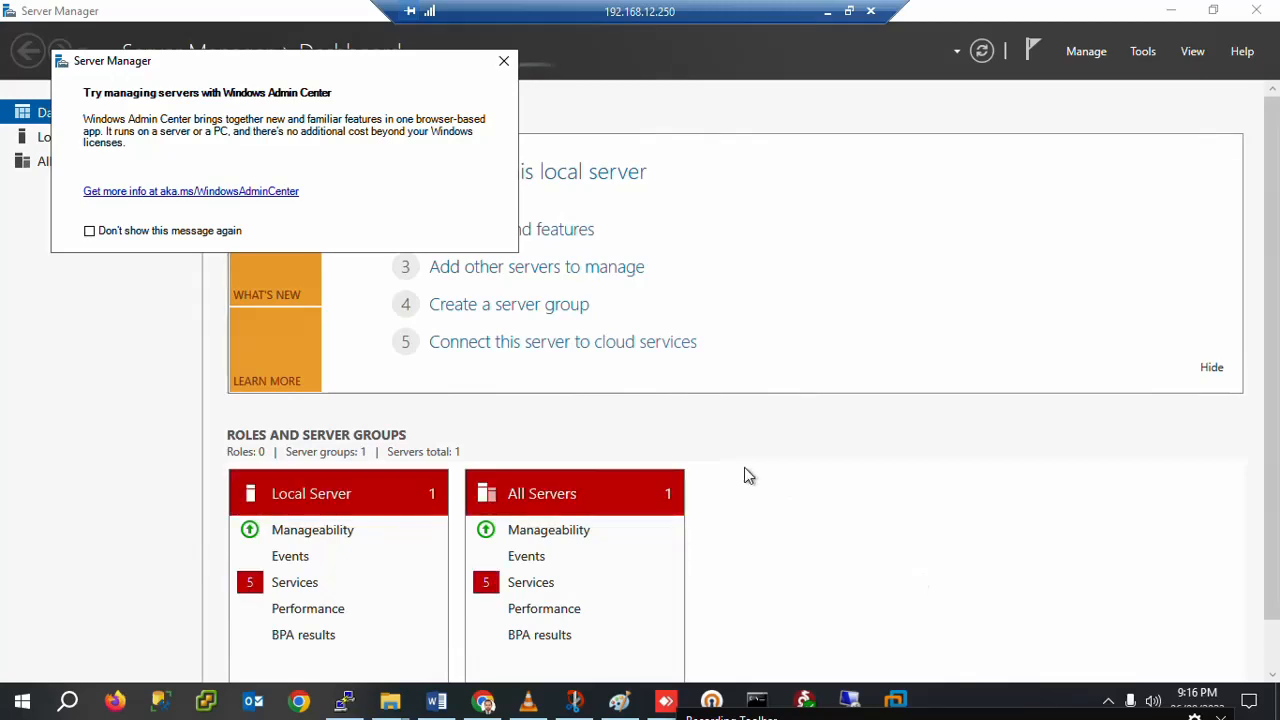
click(504, 61)
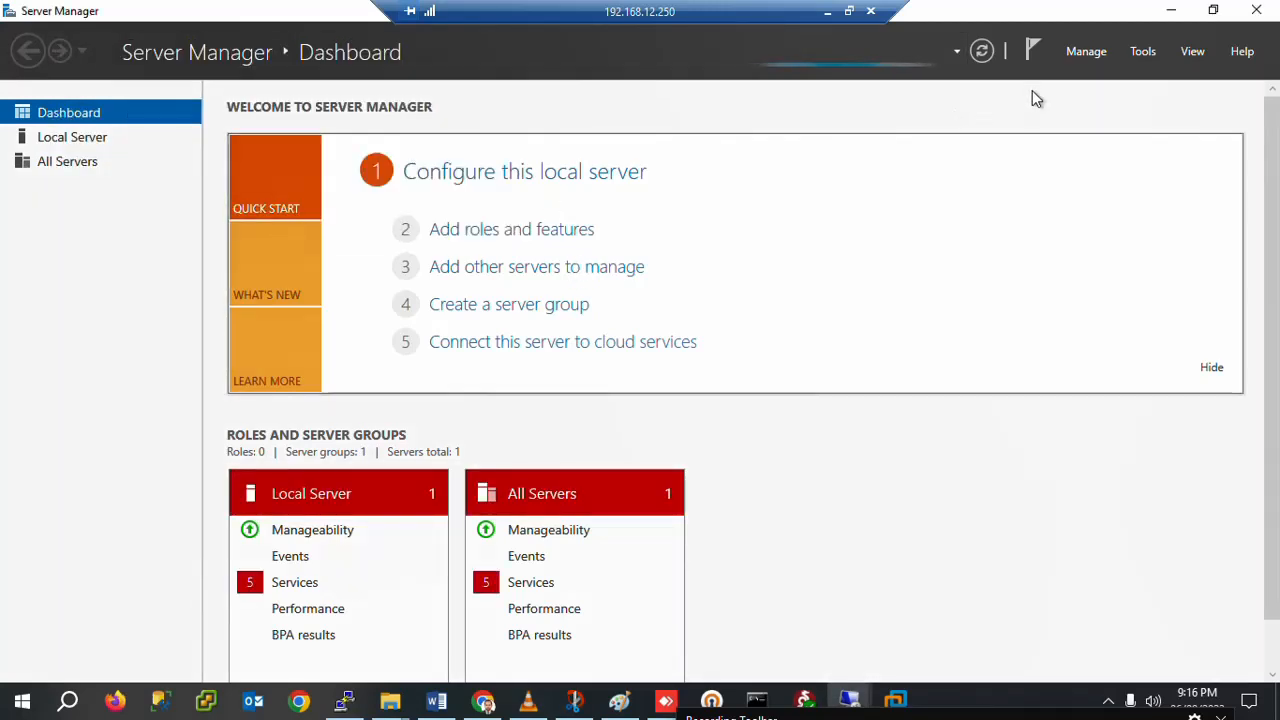
click(1130, 60)
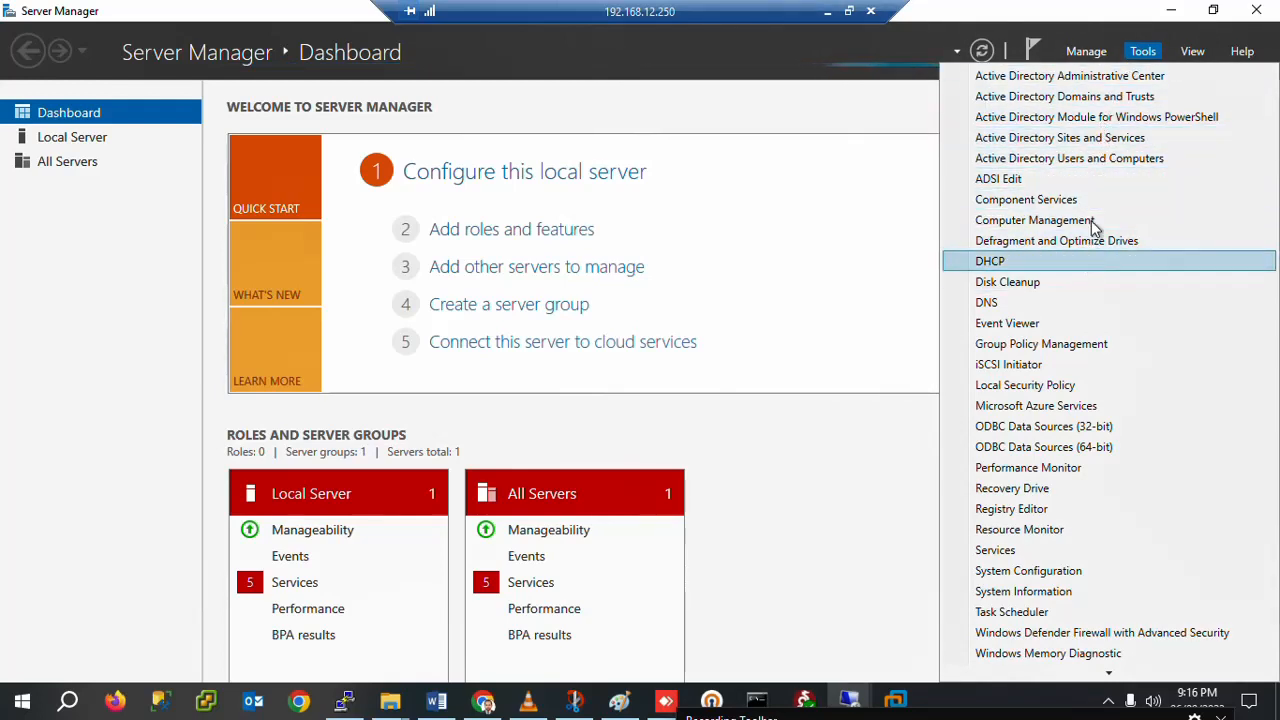
click(1090, 168)
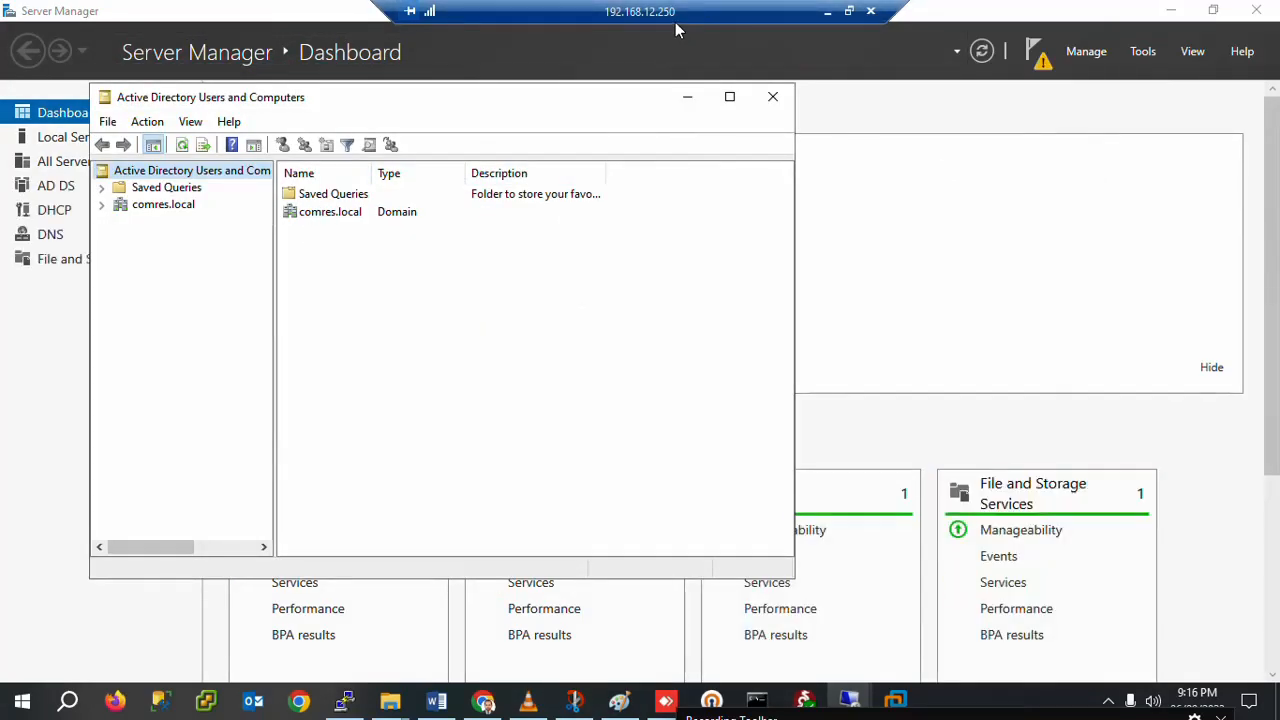
Step: Expand comres.local and check CENTRAL and SDC under Domain Controllers, then minimize the session
click(102, 207)
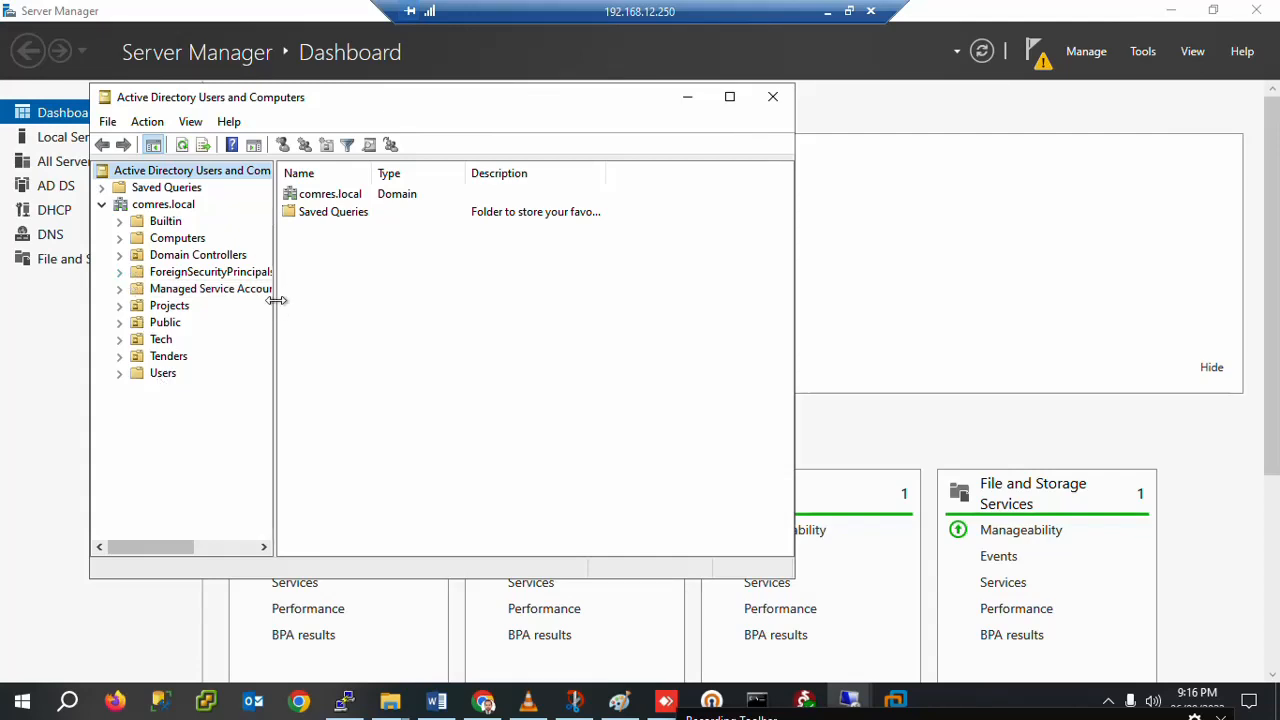
drag(275, 300, 315, 300)
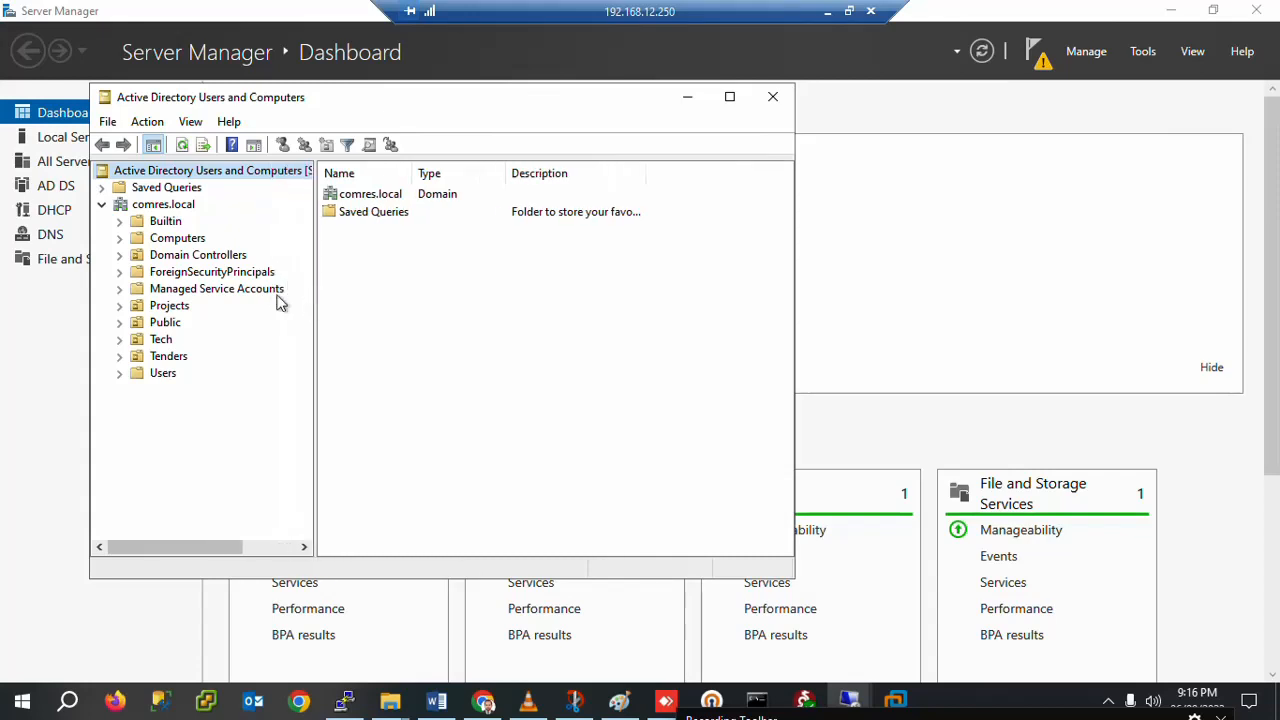
click(162, 258)
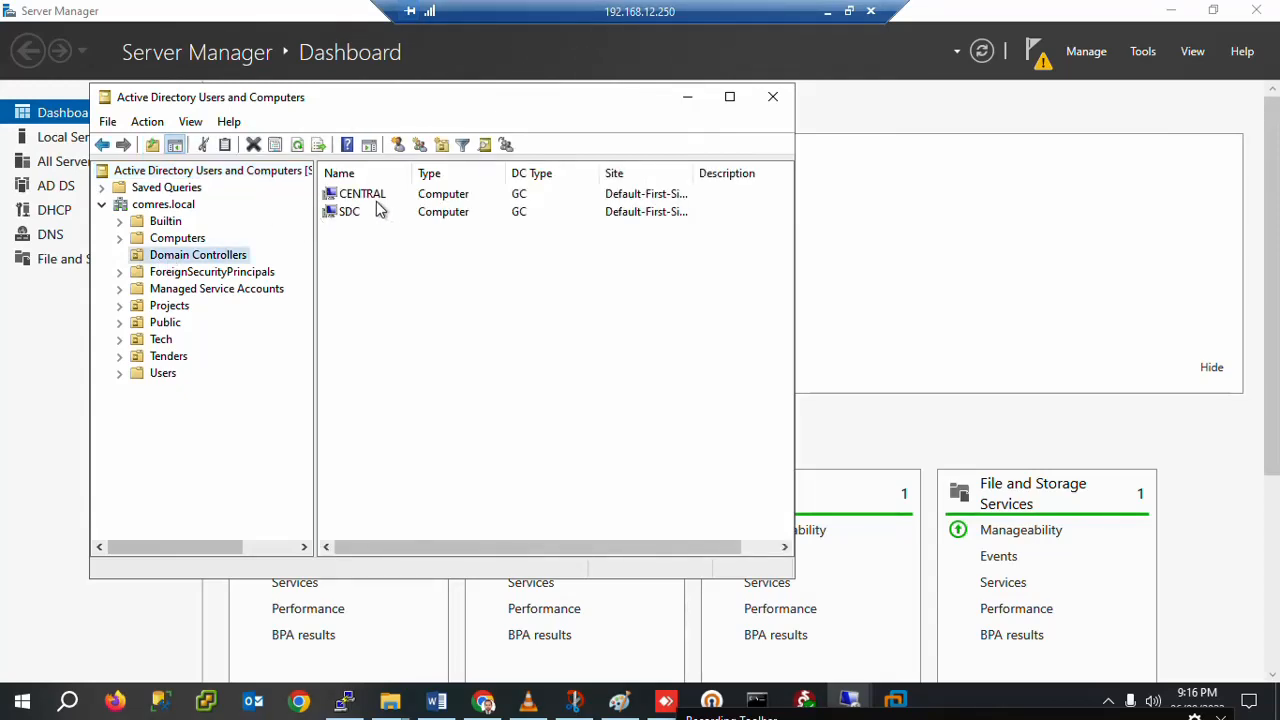
click(366, 198)
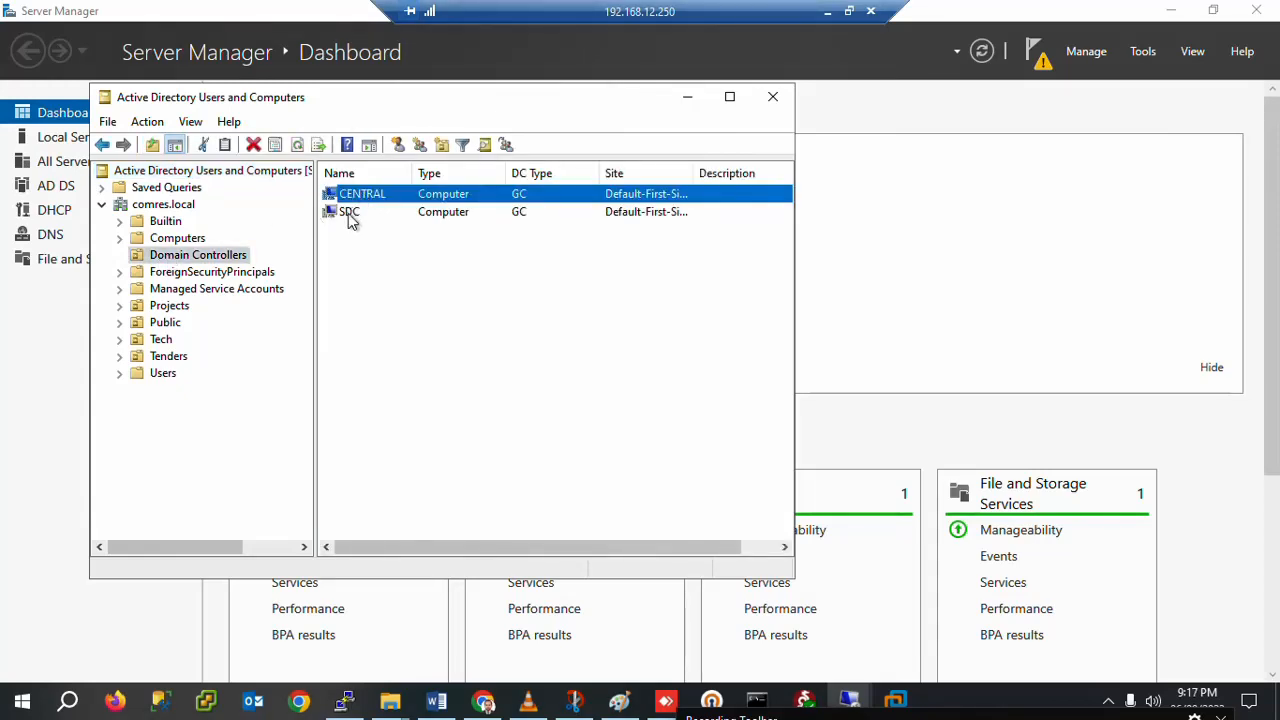
click(350, 219)
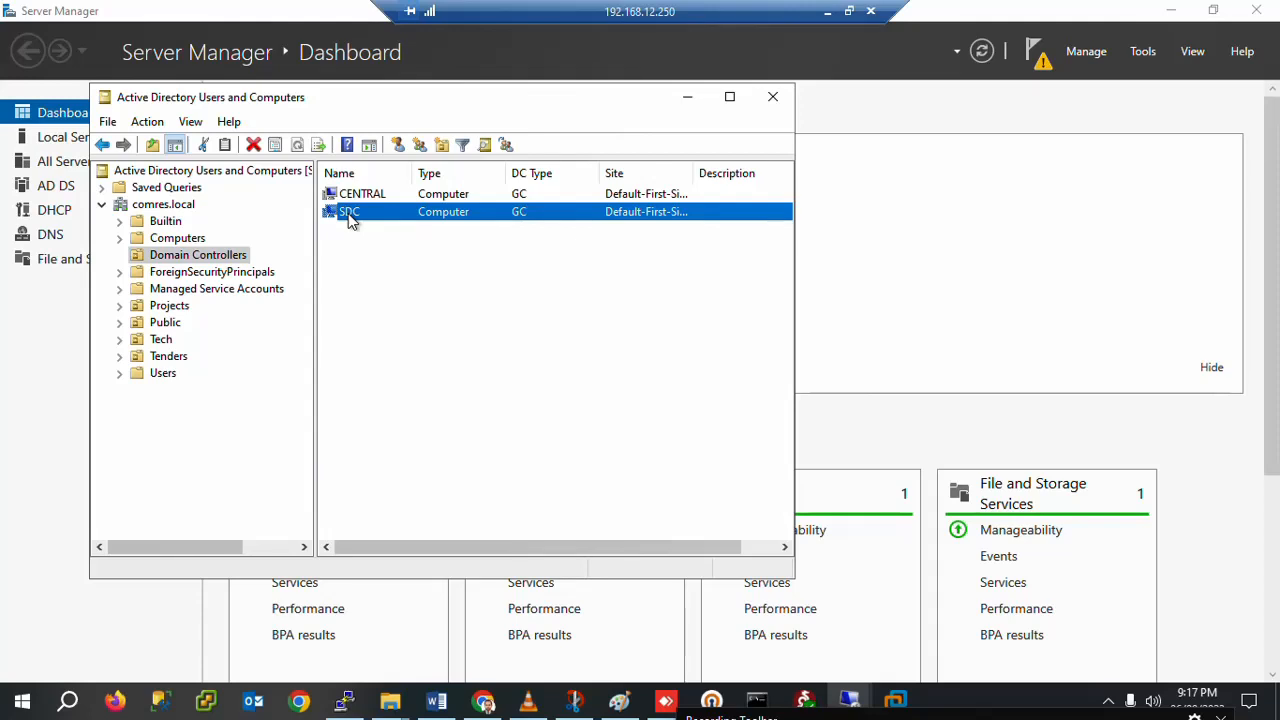
click(827, 12)
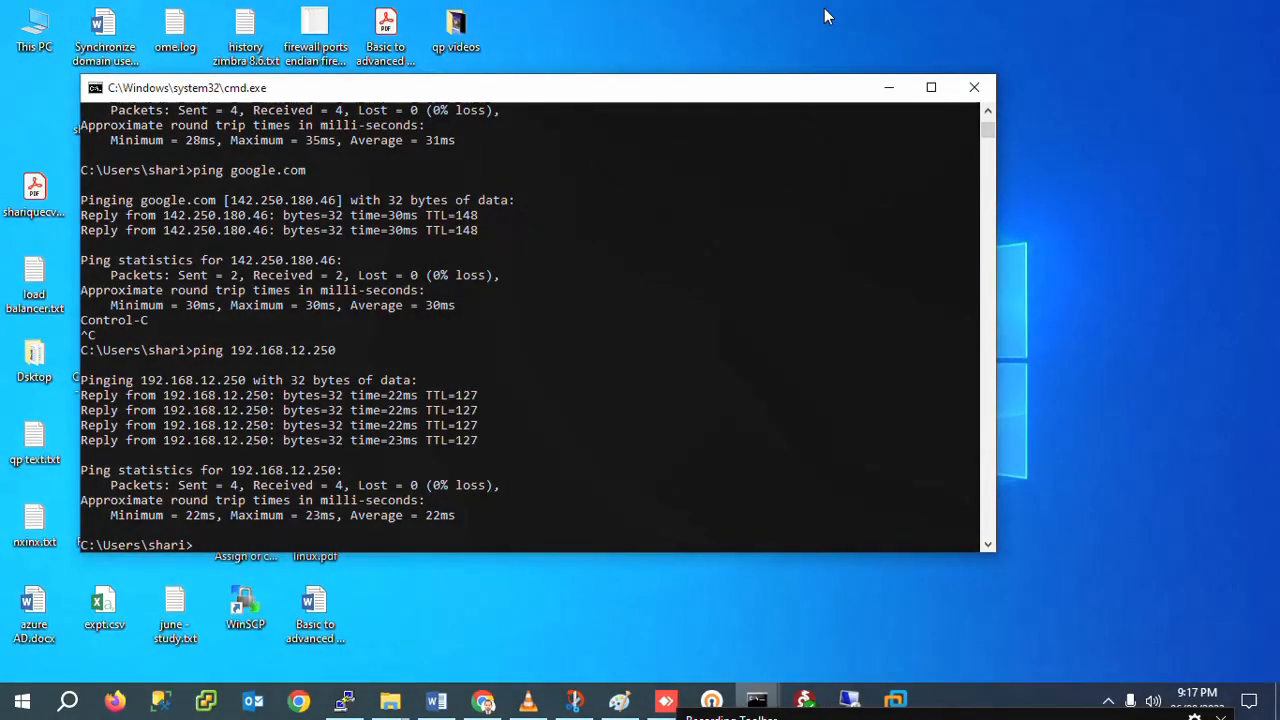
Step: In the 192.168.12.2 session, list CENTRAL and SDC under Domain Controllers in AD Users and Computers
click(849, 700)
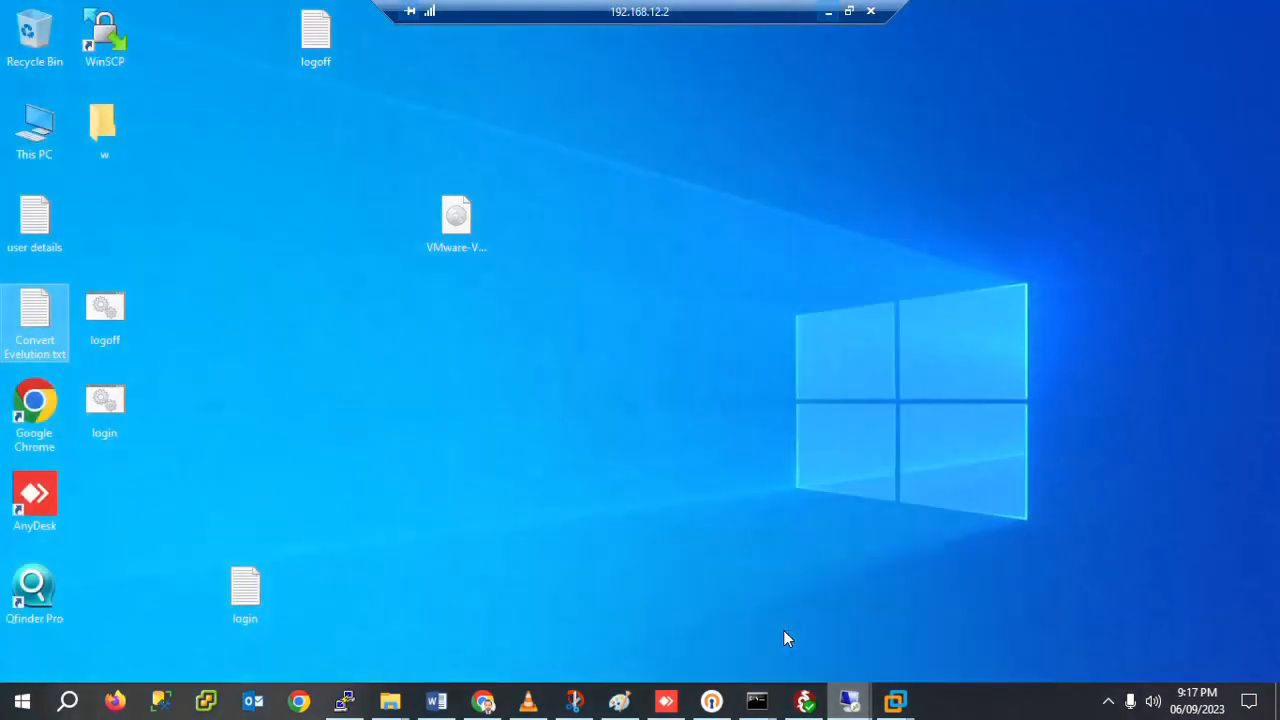
click(786, 632)
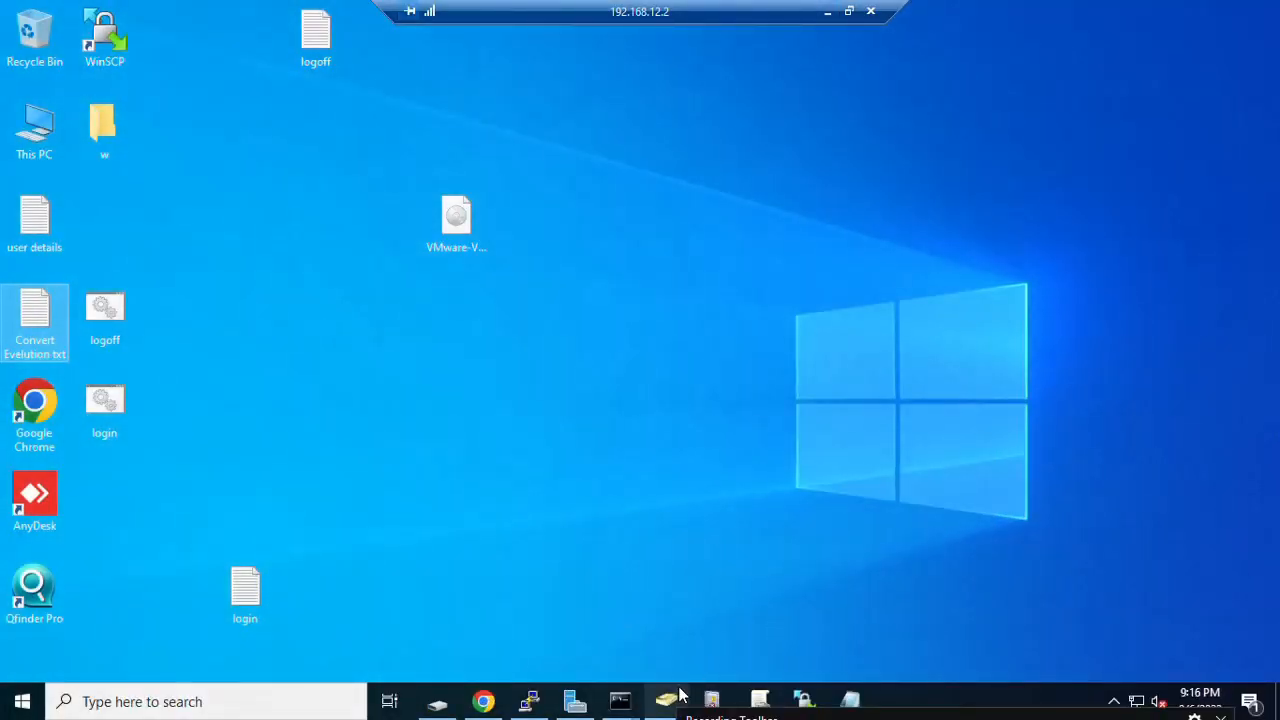
mouse_move(667, 697)
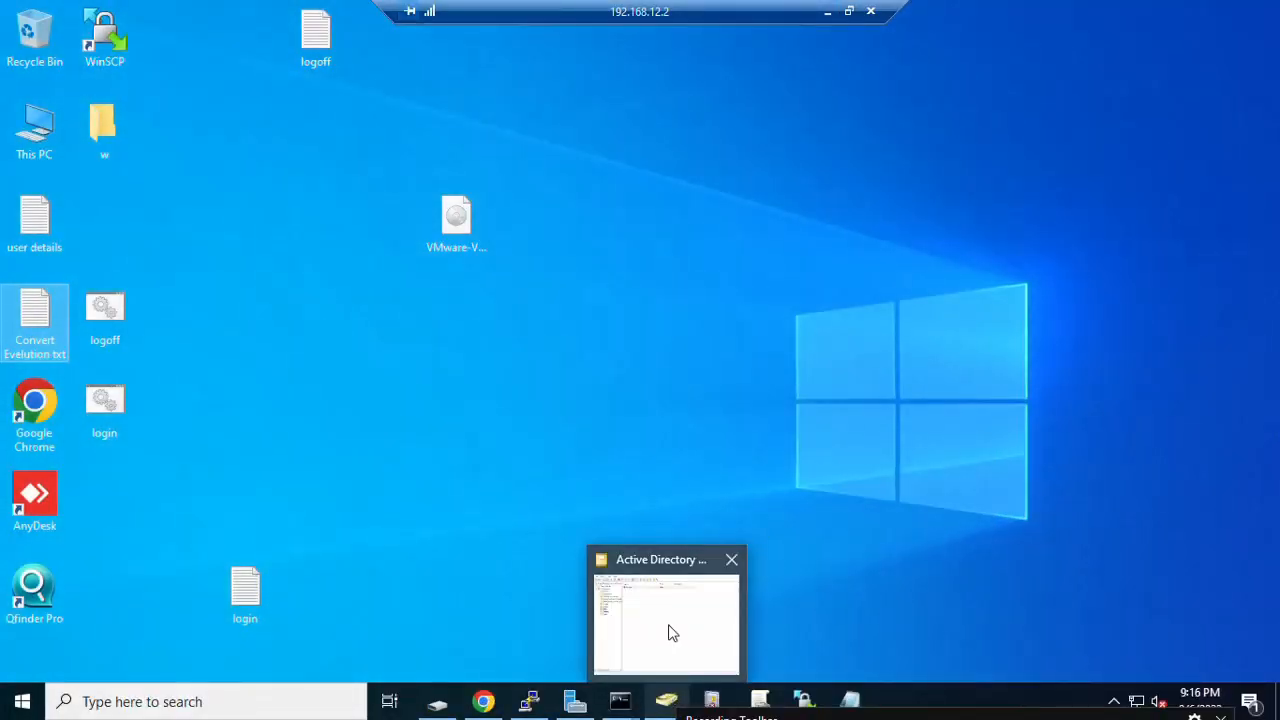
click(669, 631)
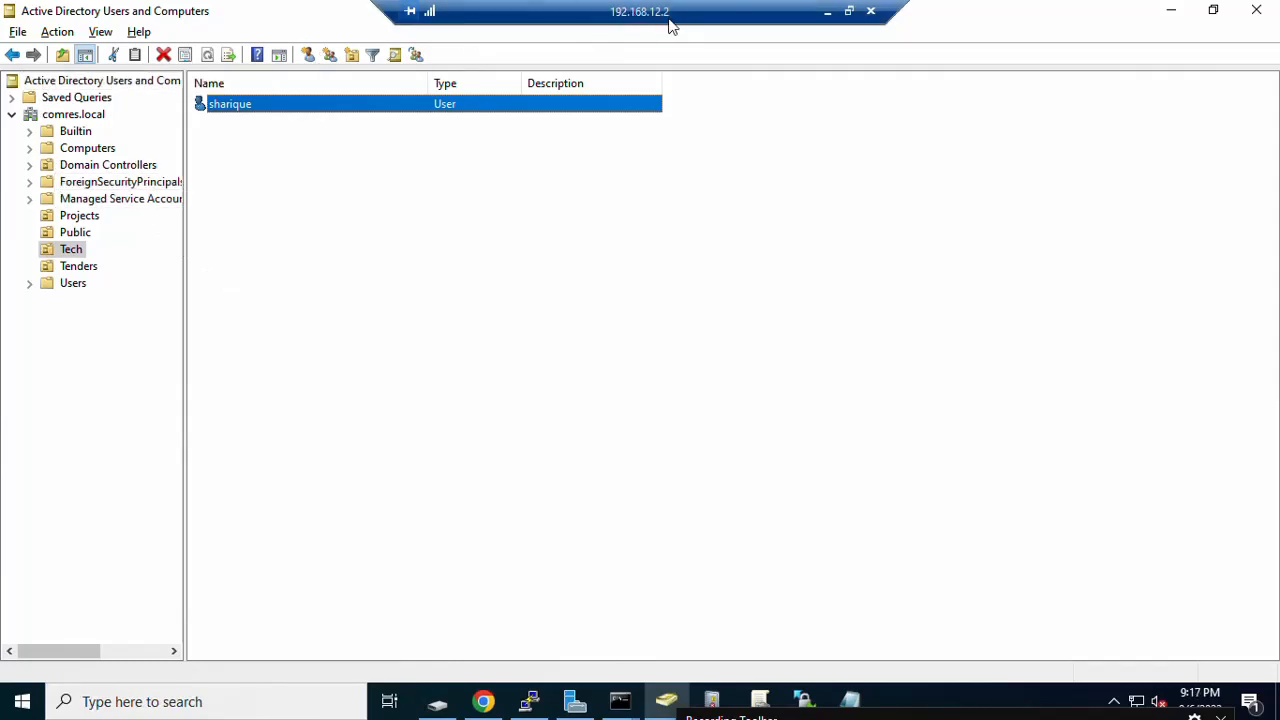
click(32, 169)
click(70, 168)
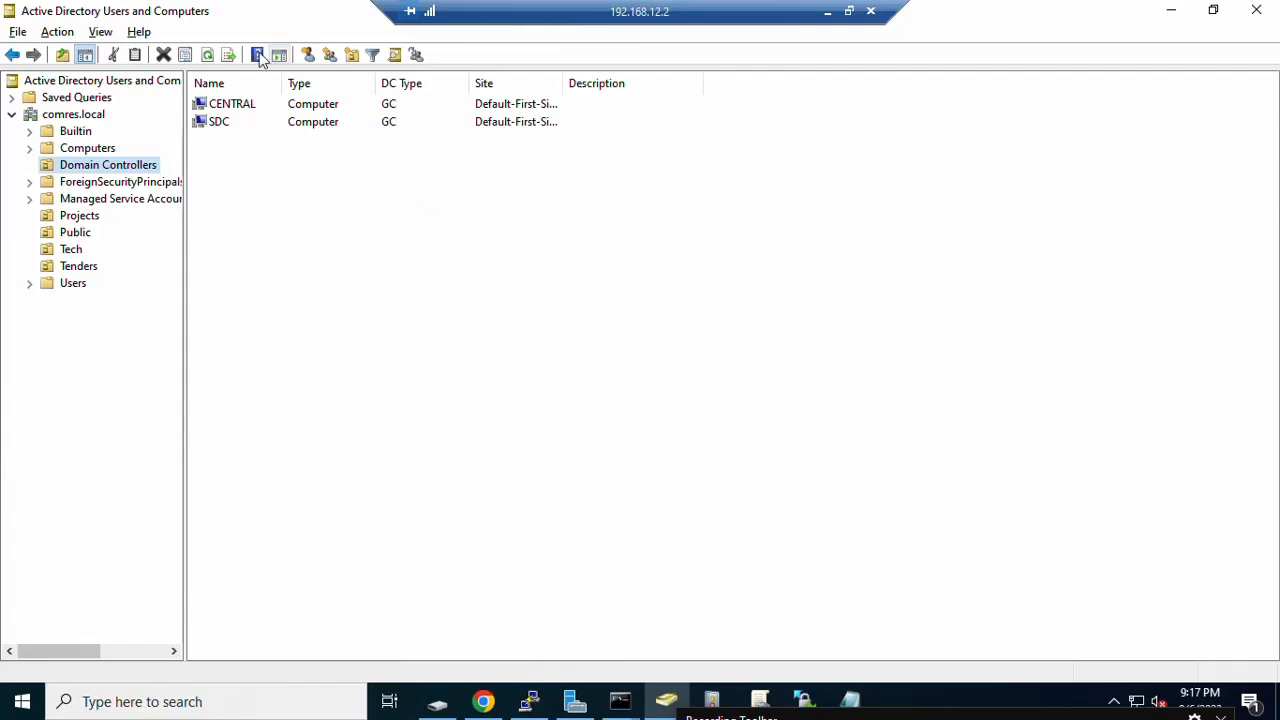
click(229, 108)
click(222, 122)
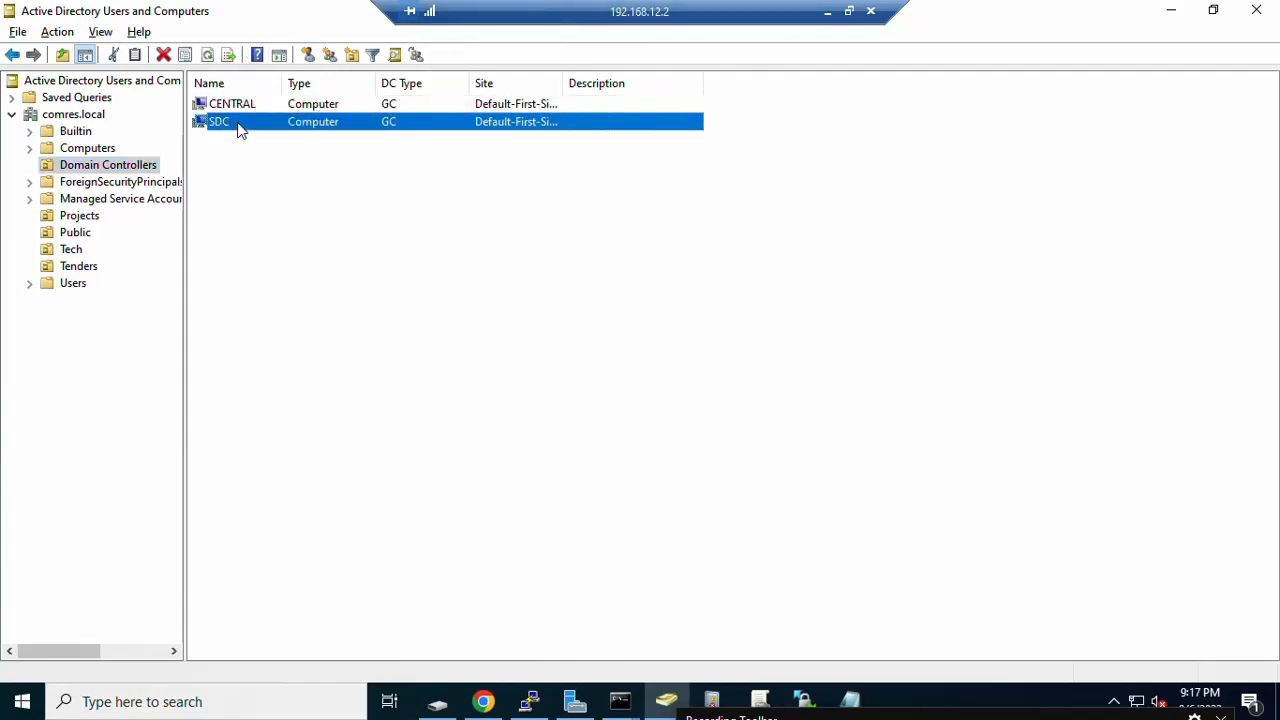
Step: Return to the 192.168.12.250 remote session
click(828, 12)
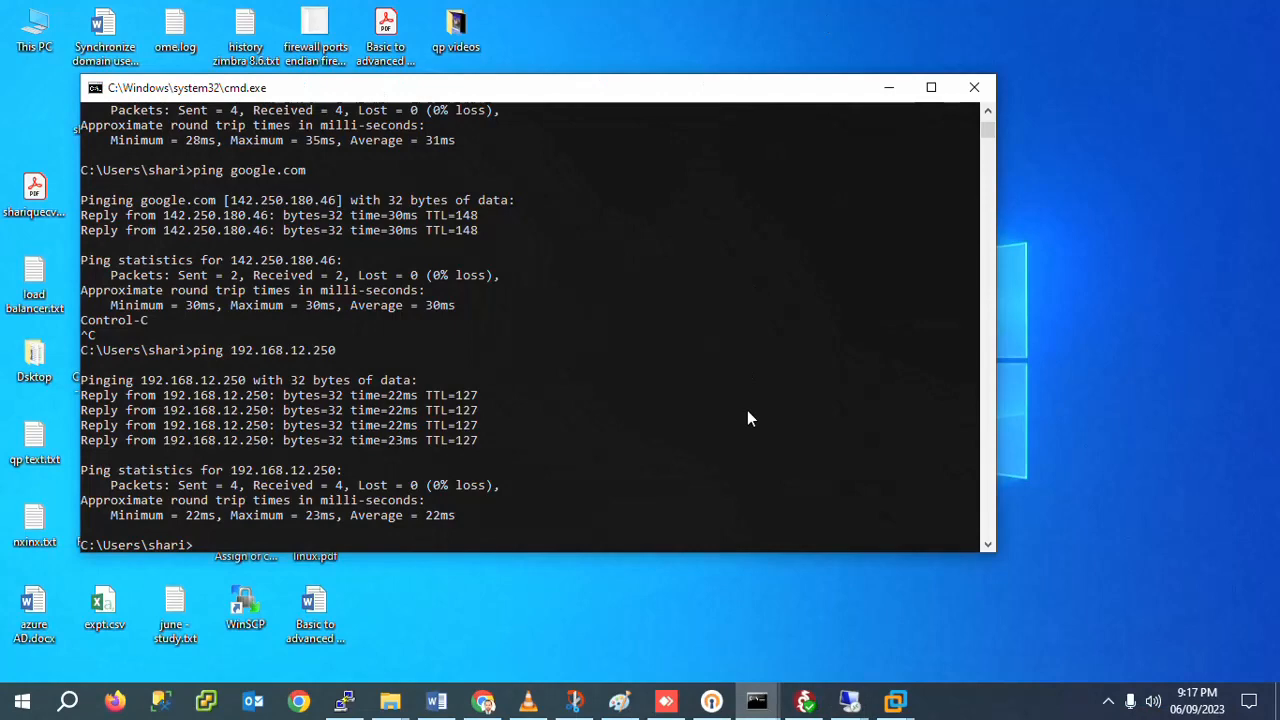
click(866, 692)
click(905, 622)
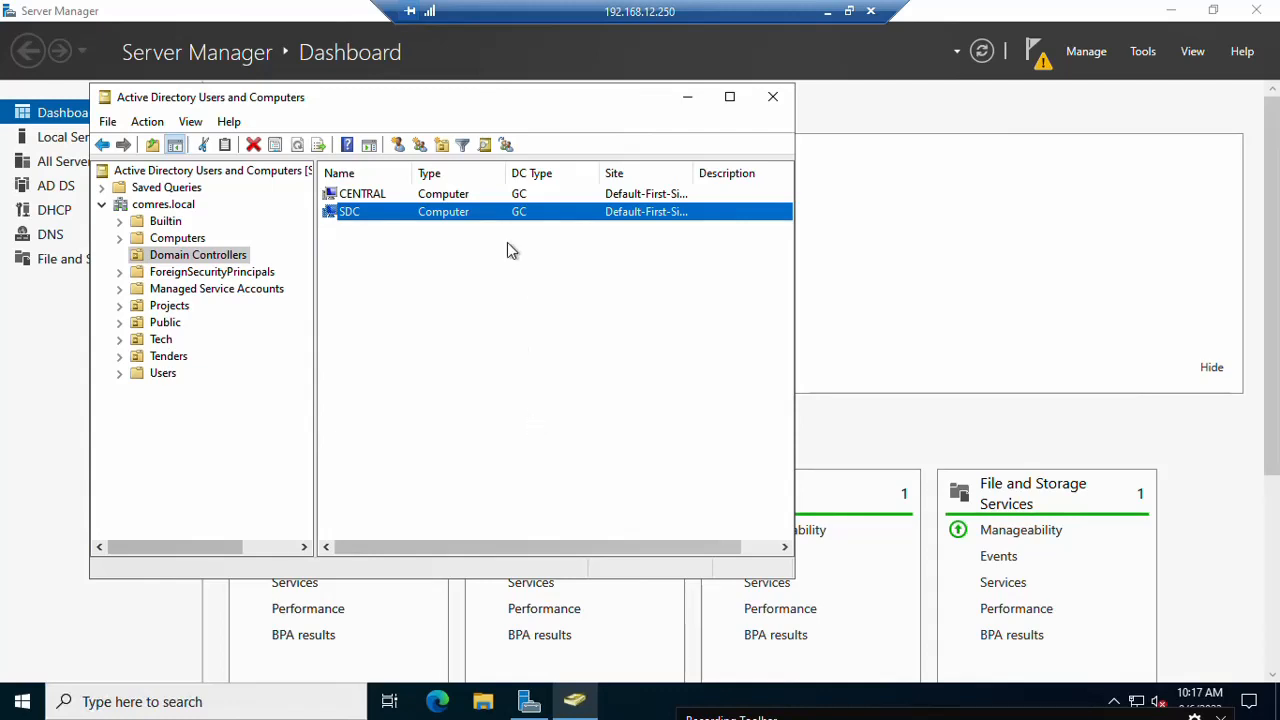
Step: Minimize AD Users and Computers and launch Active Directory Sites and Services from Server Manager's Tools
click(687, 96)
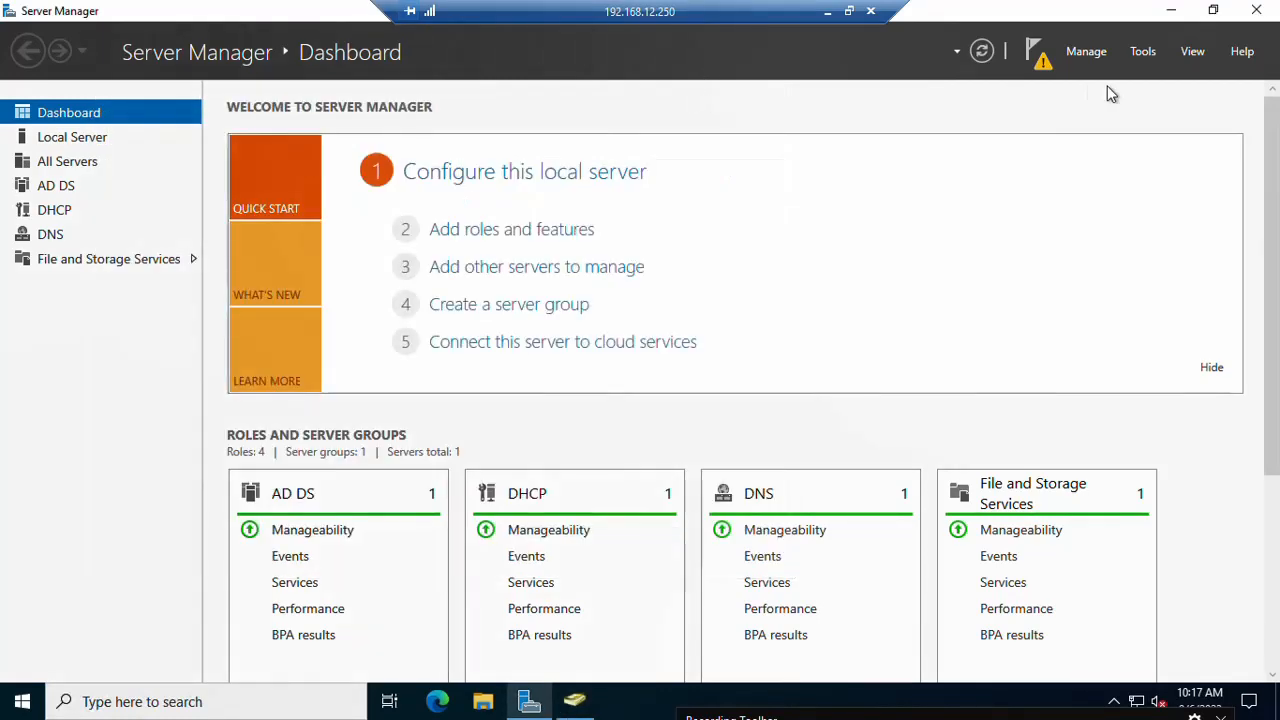
click(1145, 52)
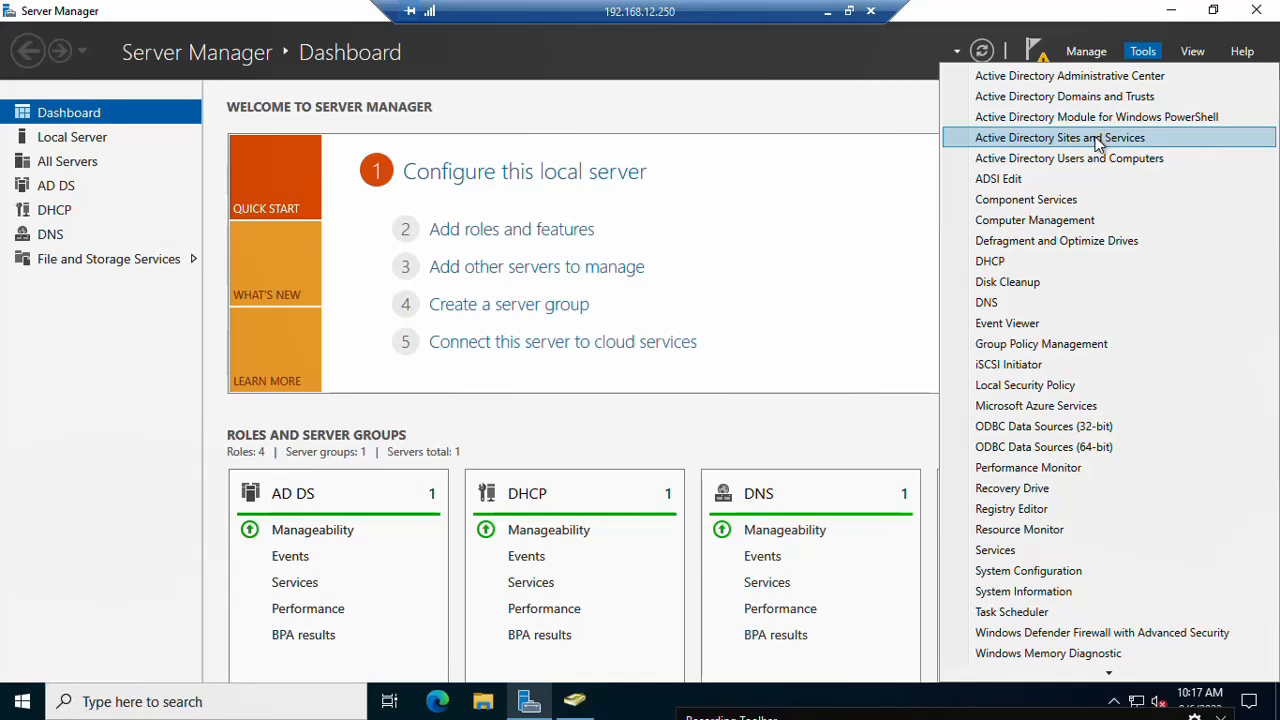
click(1100, 144)
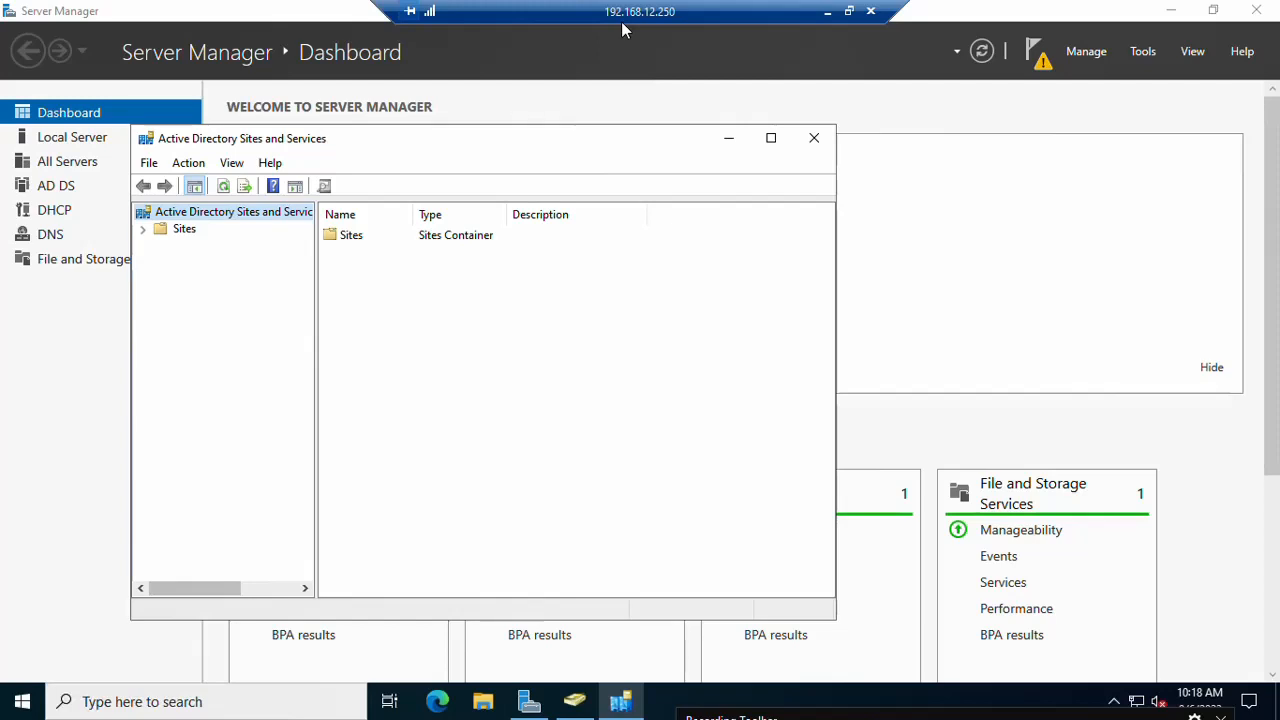
Step: Expand Sites > Default-First-Site-Name > Servers > SDC to reveal its NTDS Settings
click(145, 230)
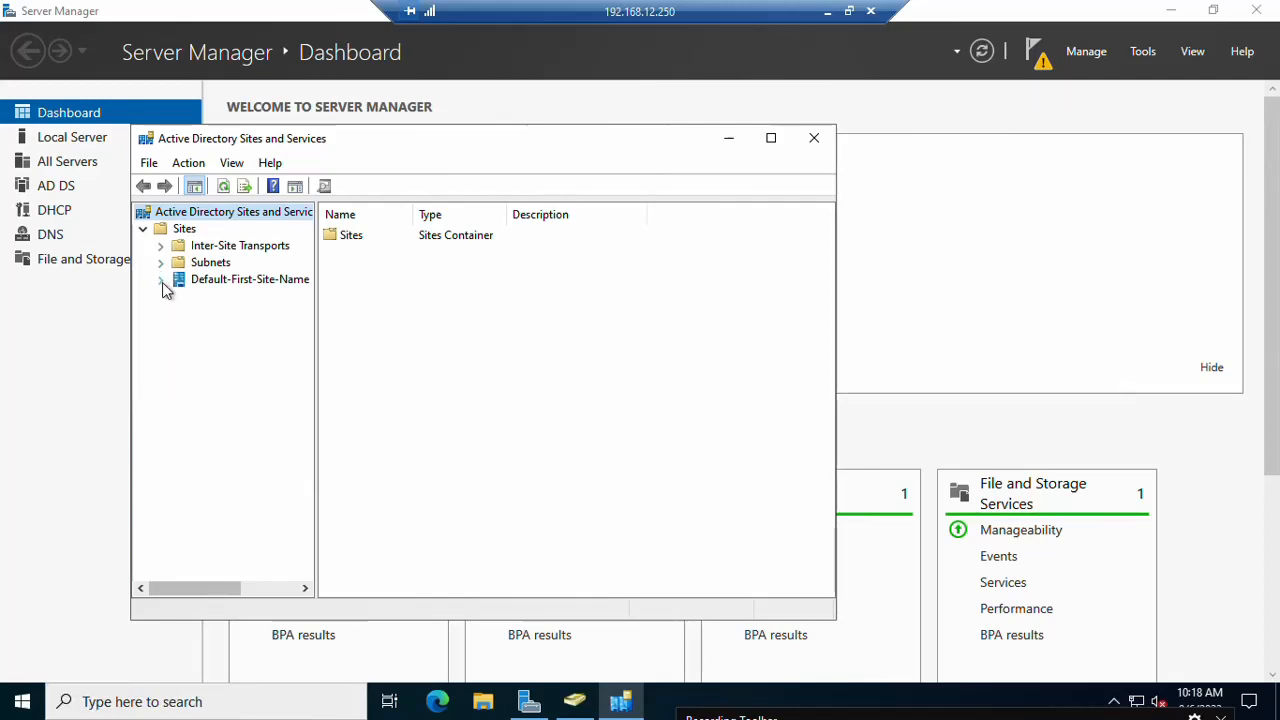
click(162, 281)
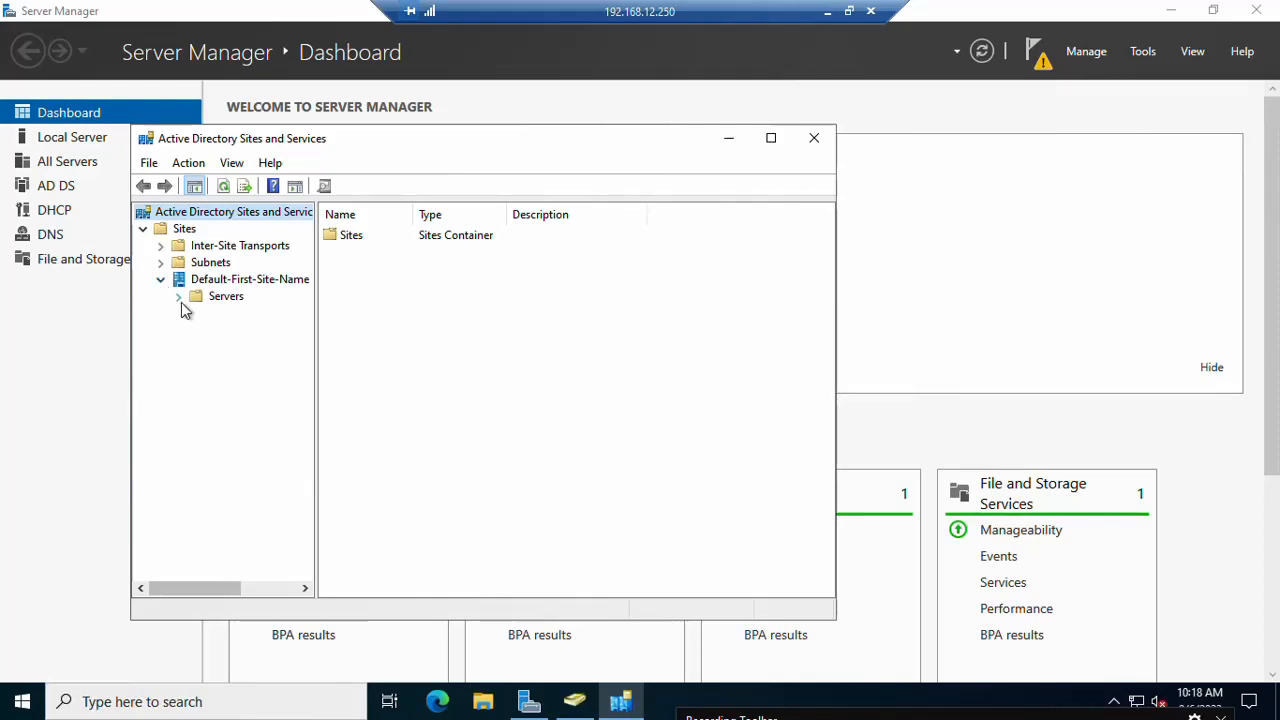
click(179, 298)
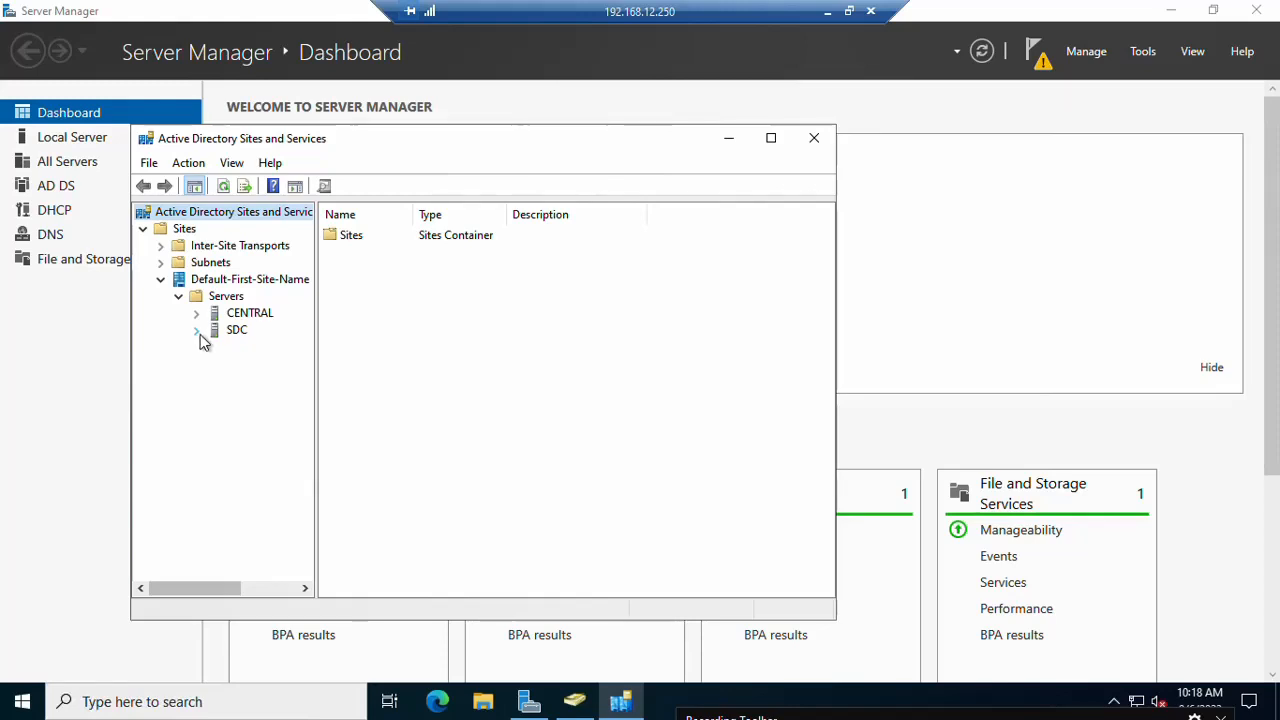
click(197, 330)
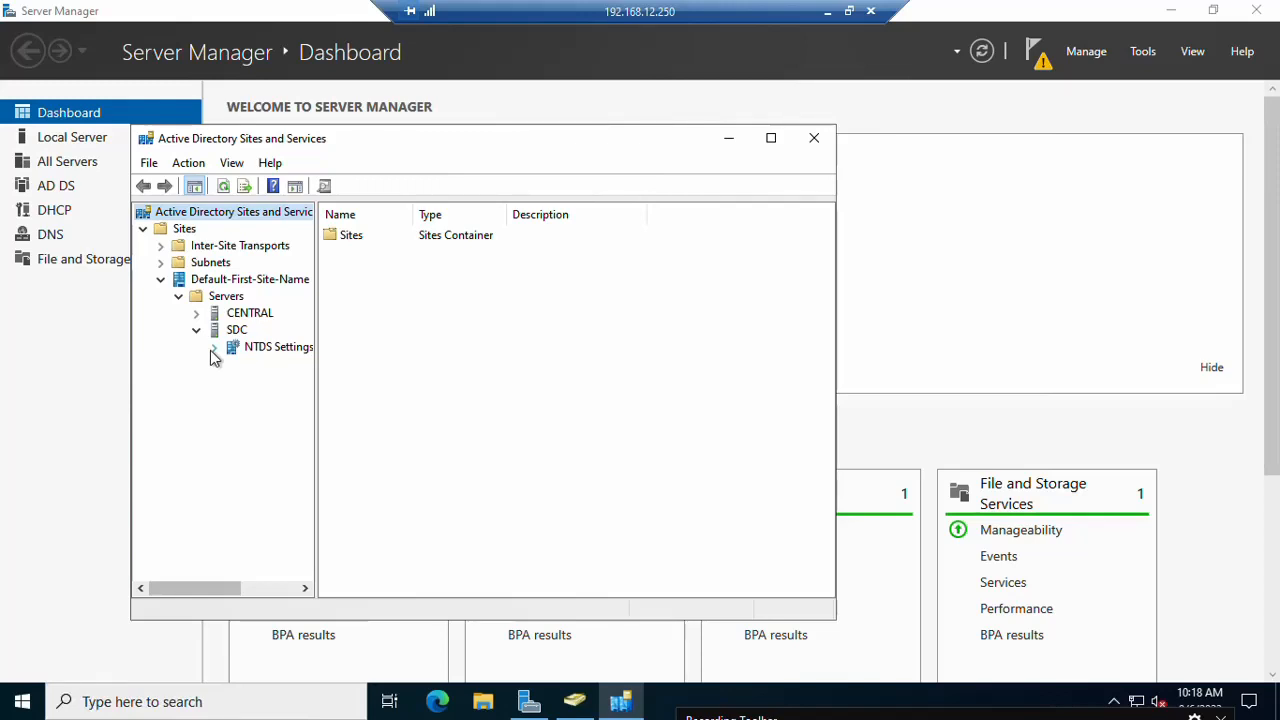
Step: Run Check Replication Topology on SDC's NTDS Settings and refresh to show the CENTRAL connection
click(234, 350)
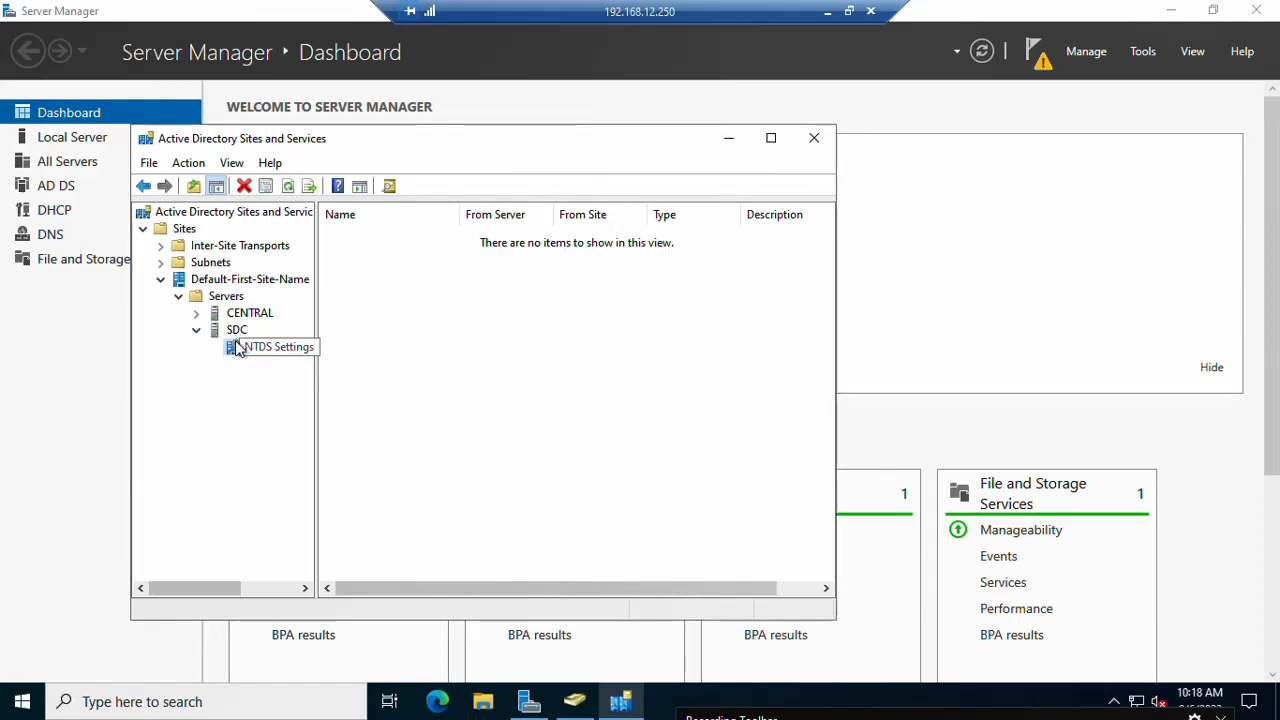
right_click(237, 342)
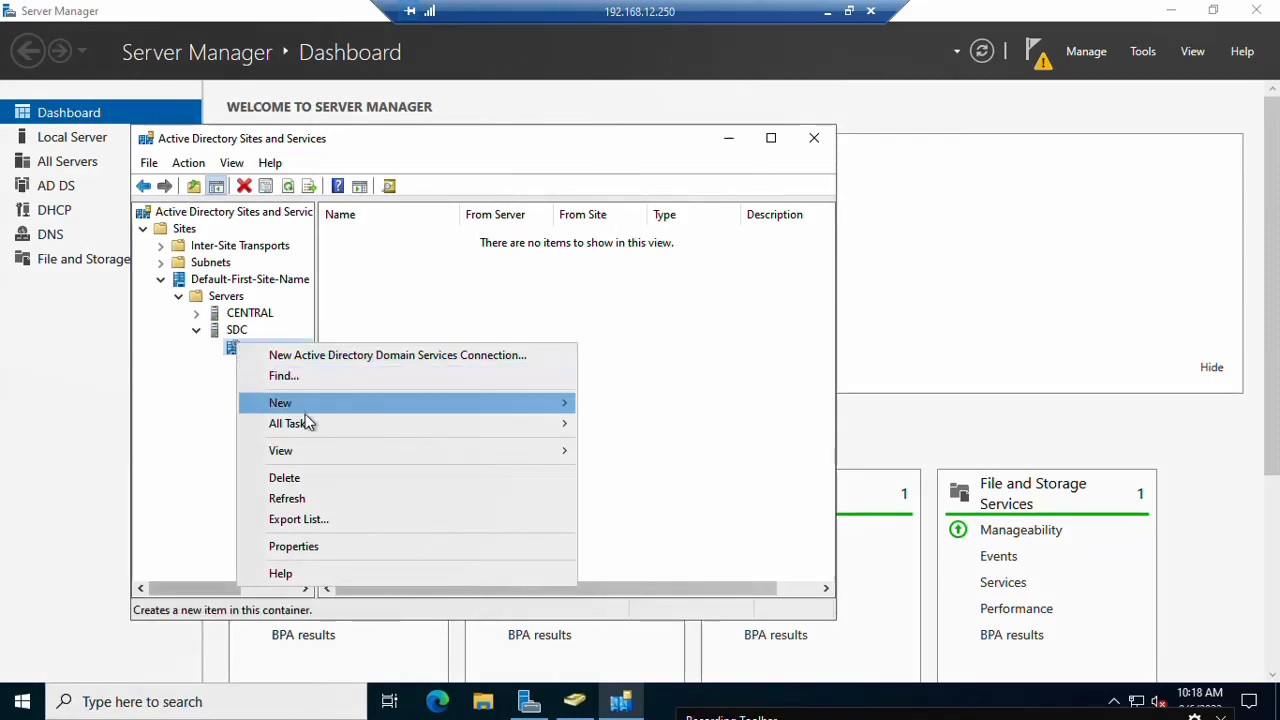
mouse_move(312, 433)
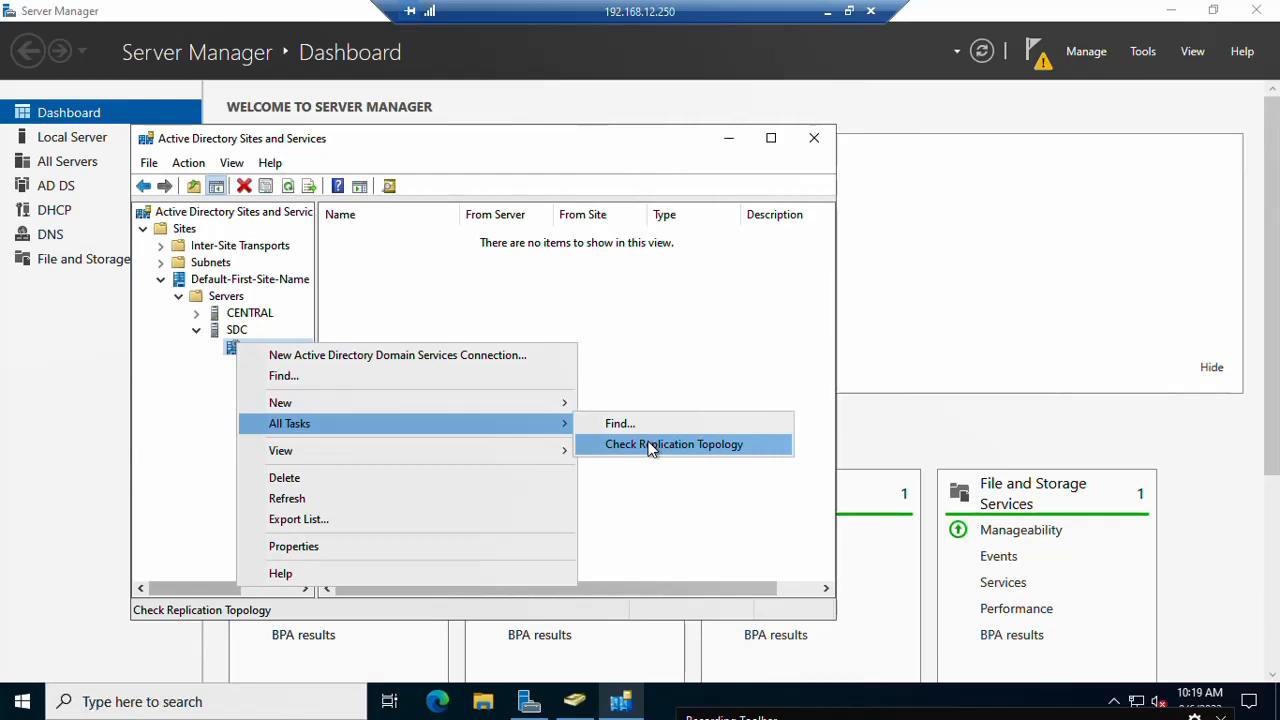
click(650, 447)
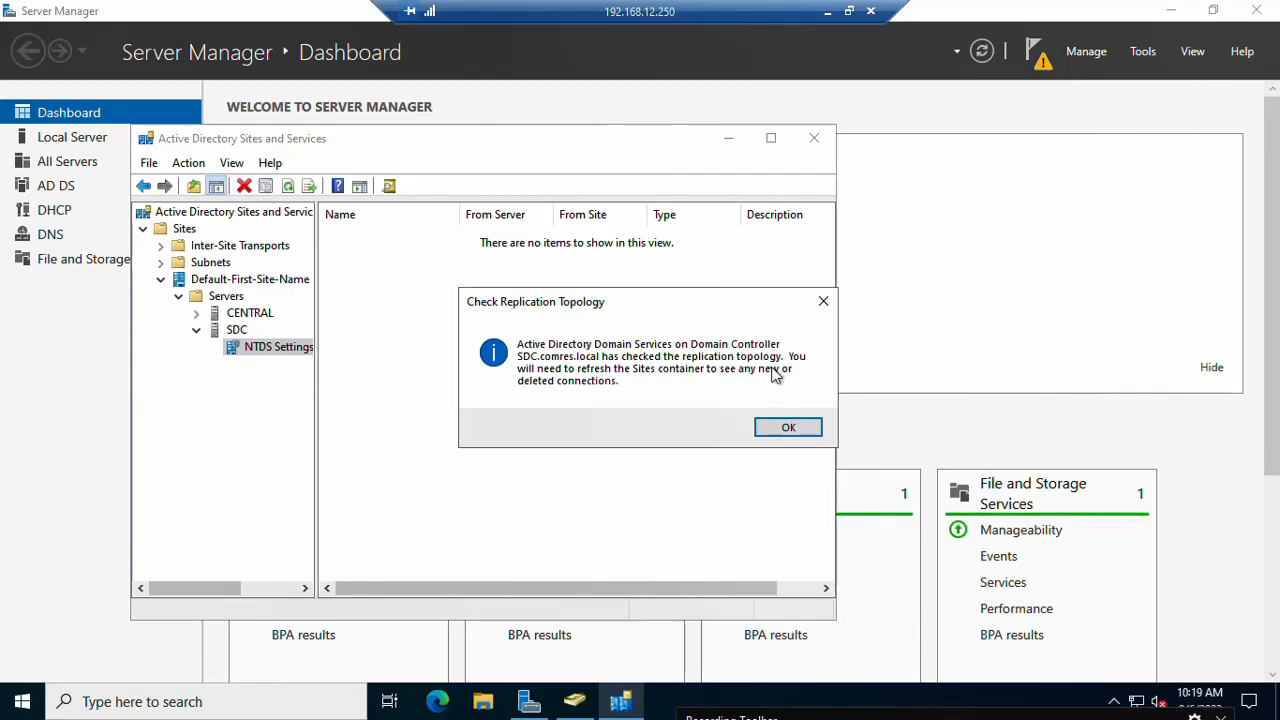
click(776, 429)
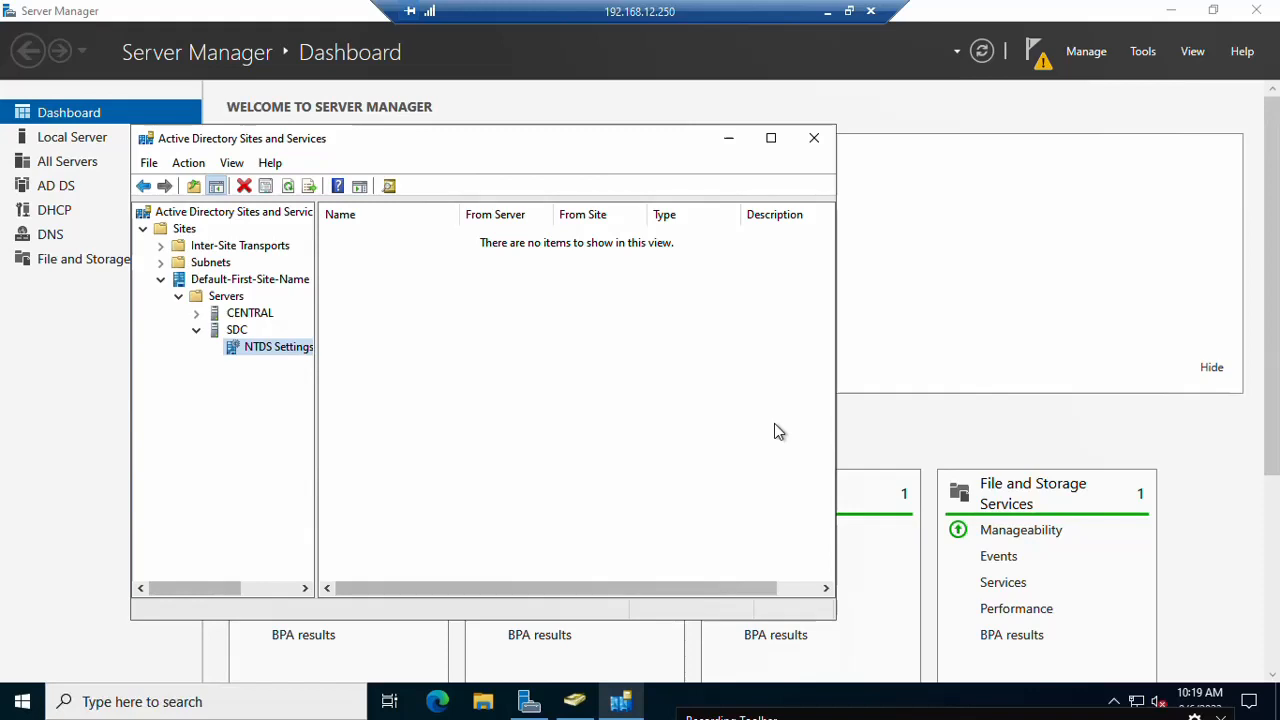
click(288, 188)
click(376, 240)
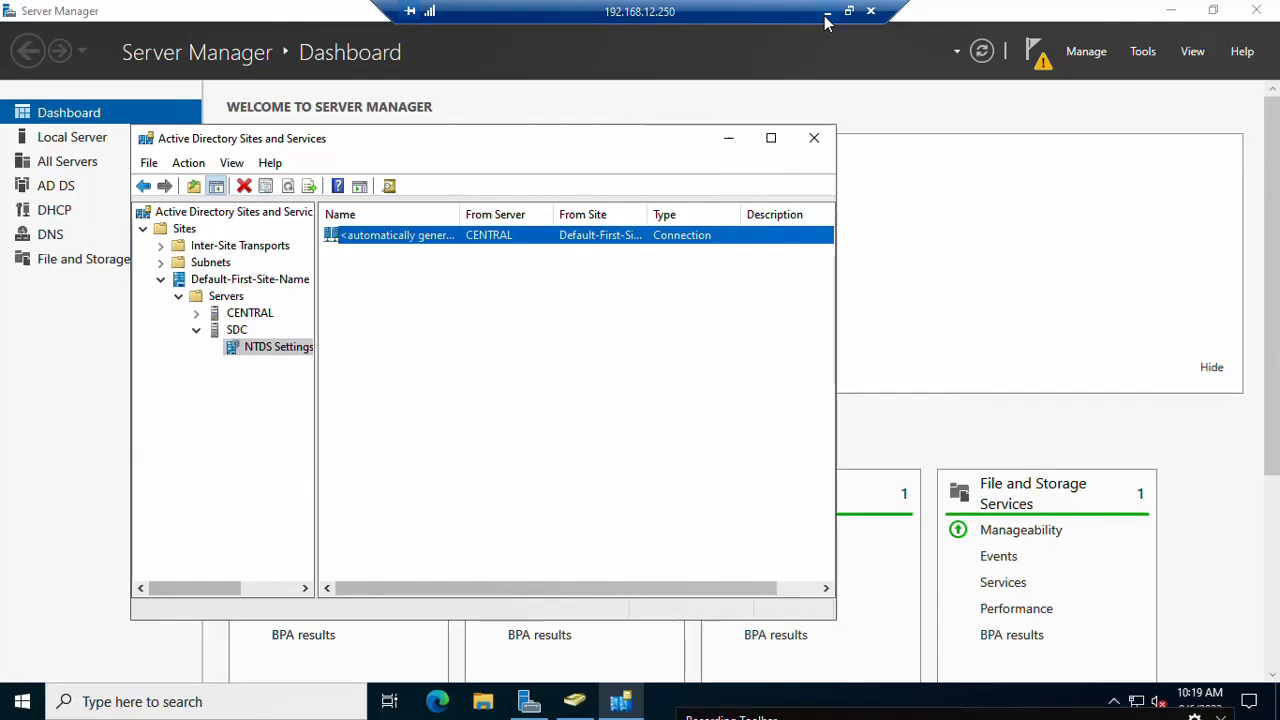
Step: Minimize the 192.168.12.250 session and switch to the 192.168.12.2 session
click(826, 18)
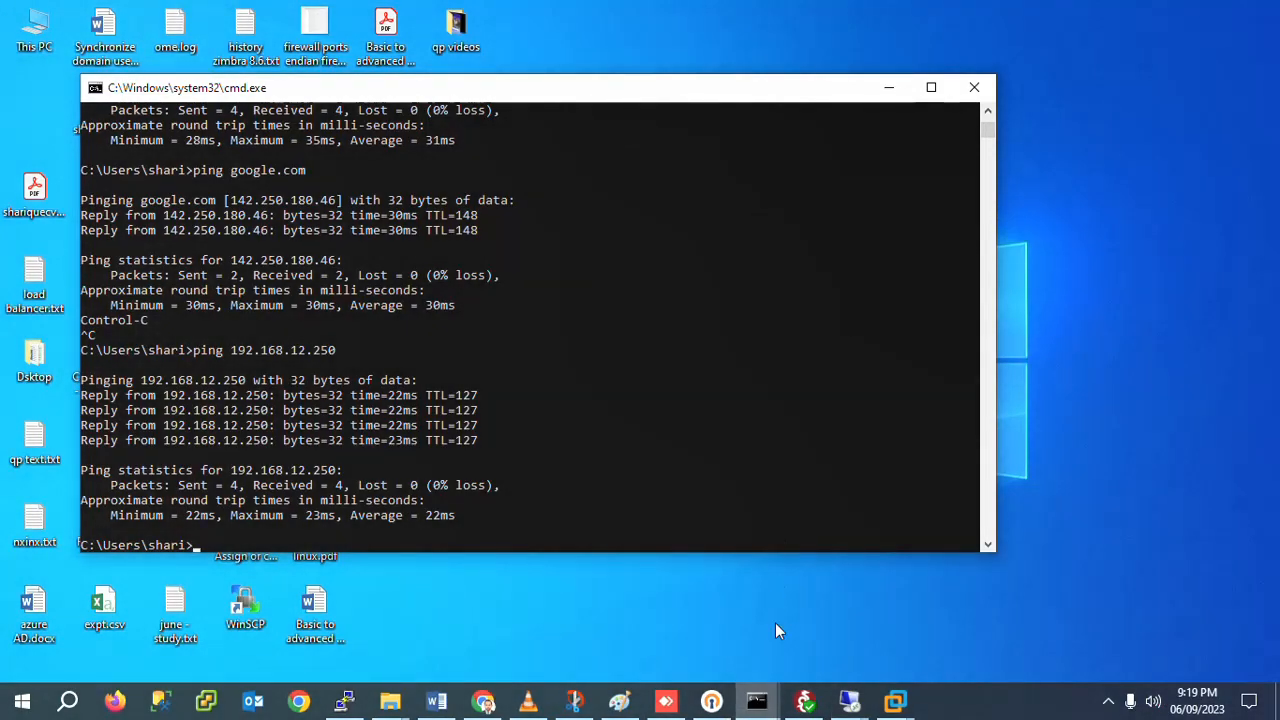
mouse_move(849, 700)
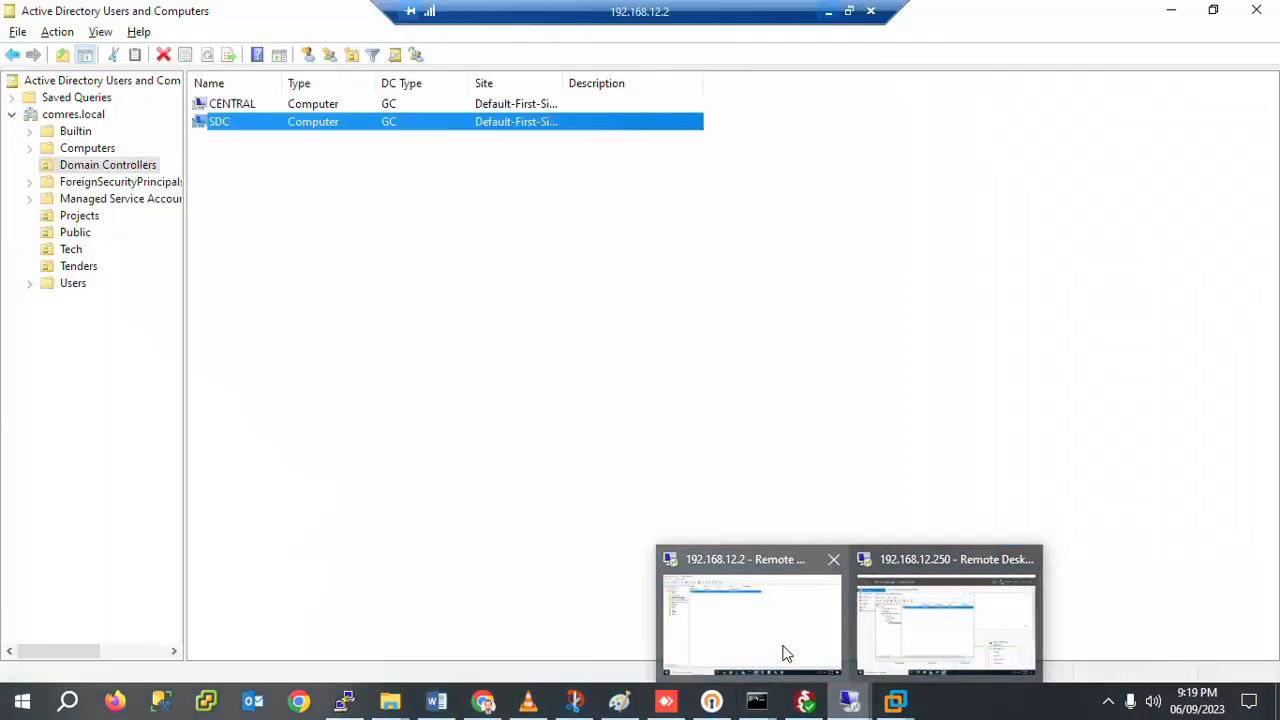
click(786, 652)
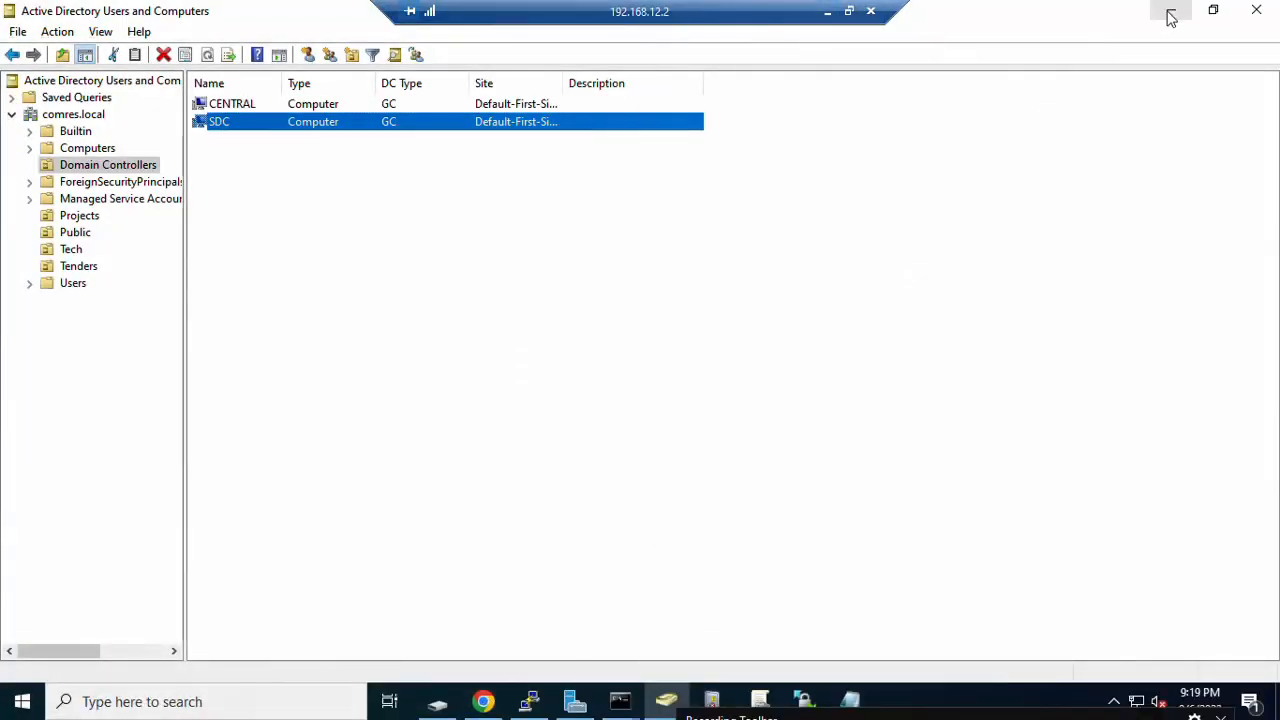
Step: Bring up Server Manager maximized and launch Active Directory Sites and Services from Tools
click(1168, 12)
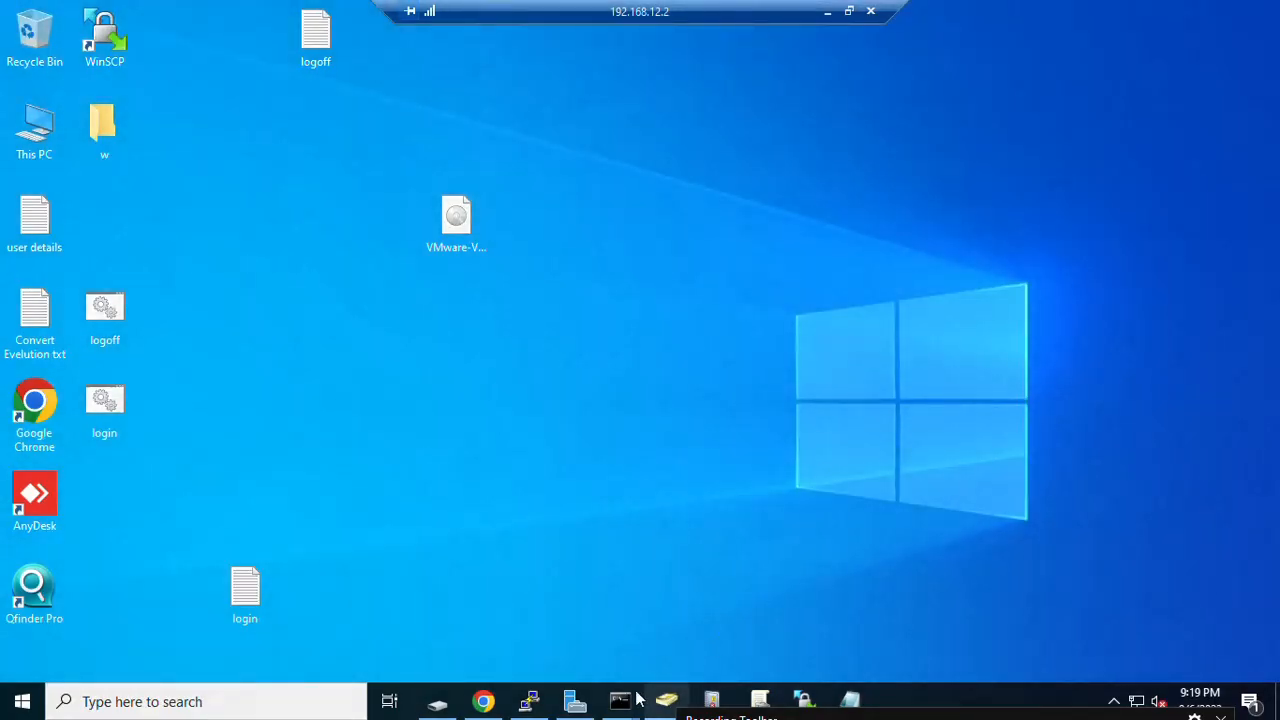
click(578, 703)
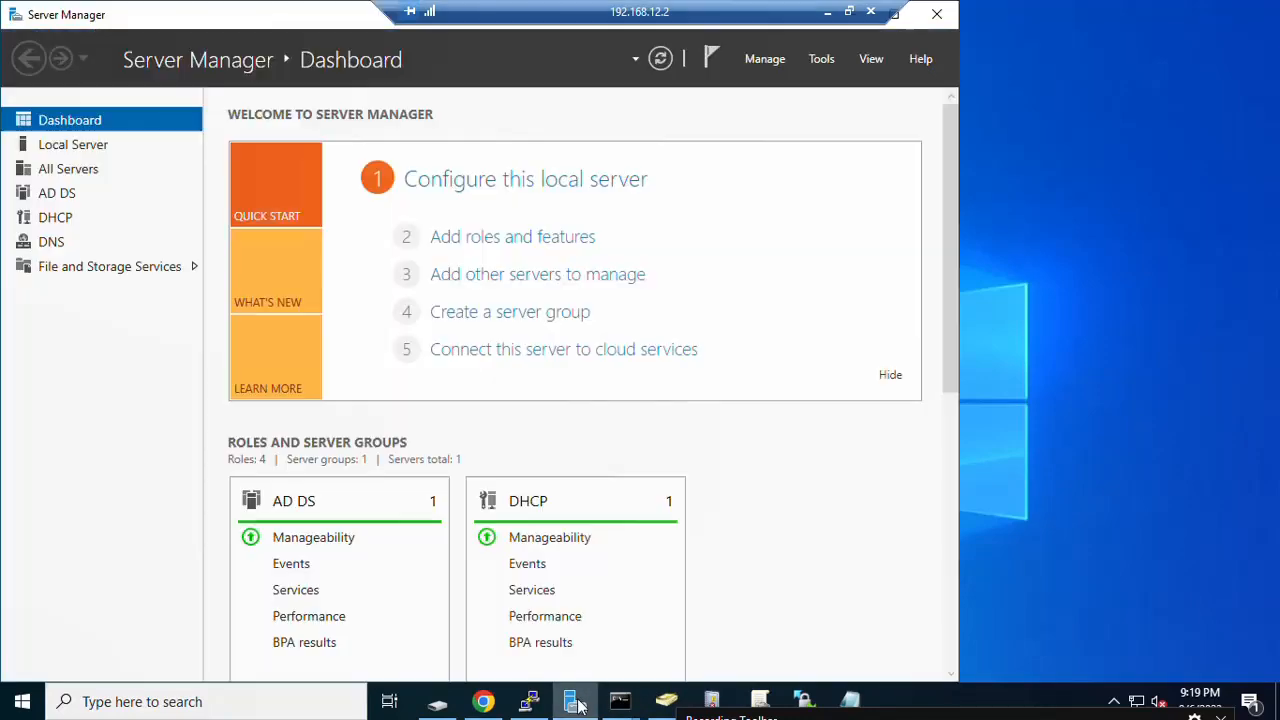
click(910, 12)
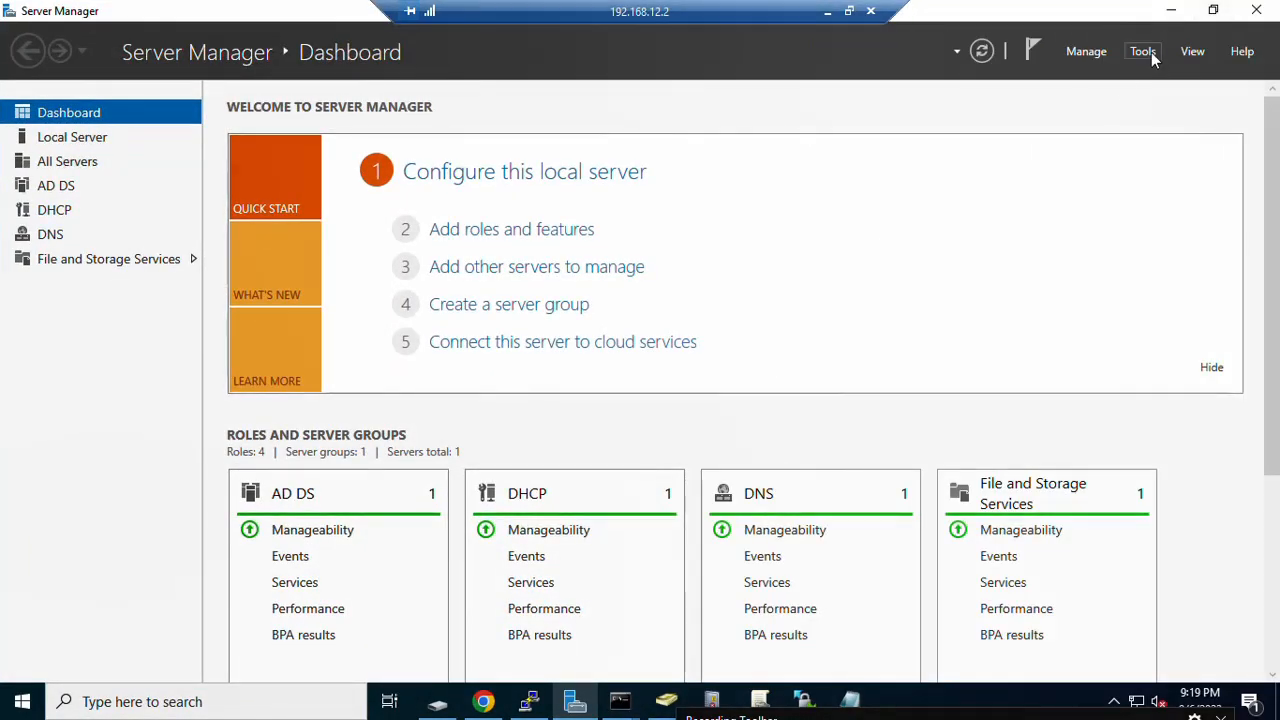
click(1145, 52)
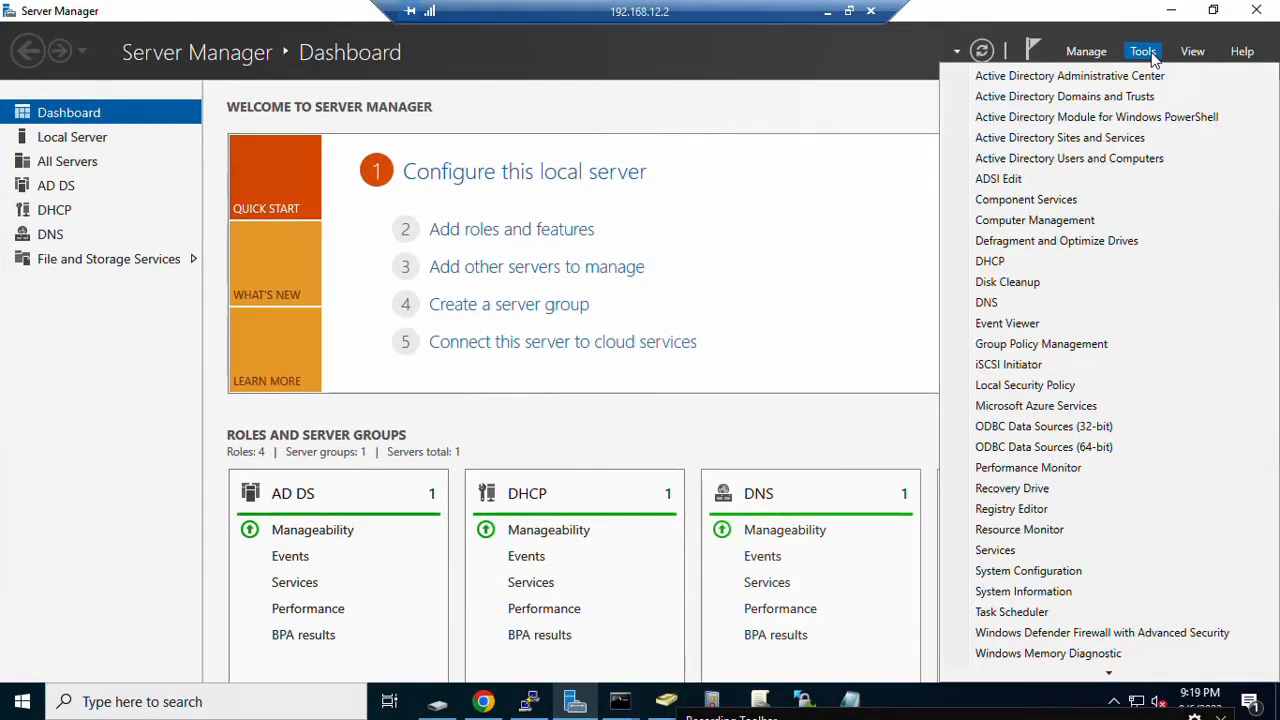
click(1085, 143)
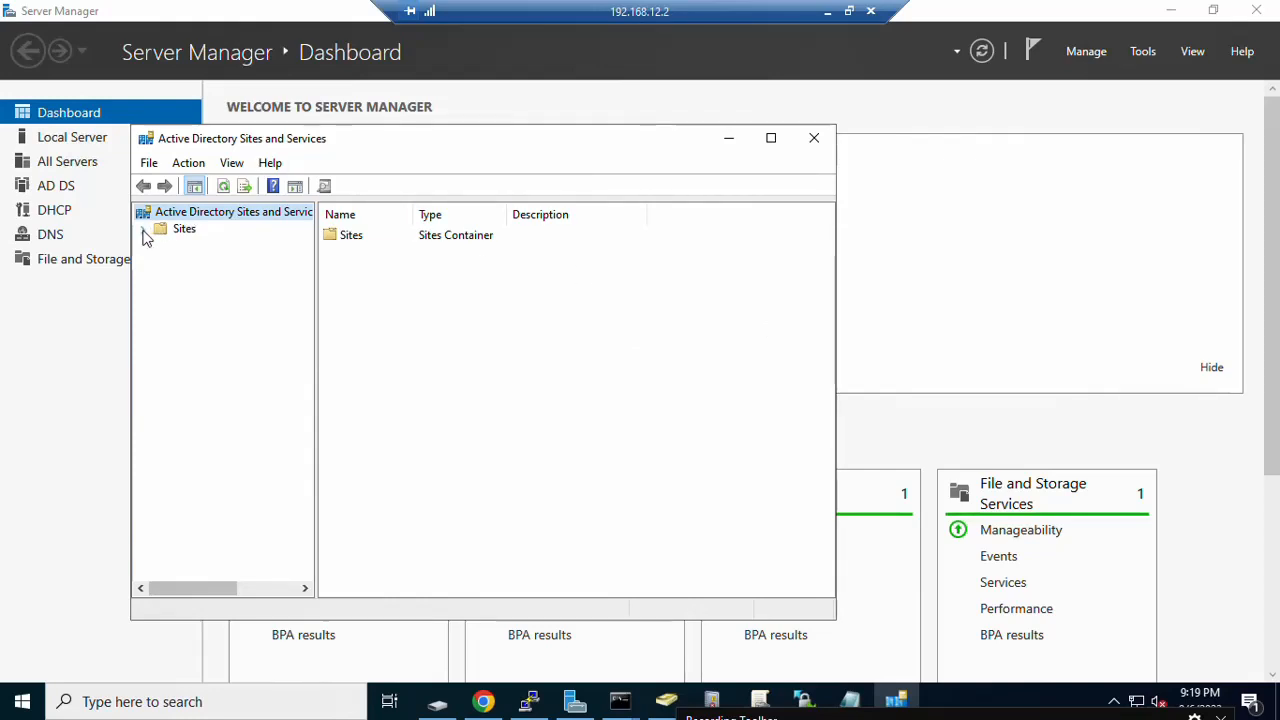
Step: Expand Sites > Default-First-Site-Name > Servers > SDC and select its NTDS Settings
click(144, 231)
click(161, 280)
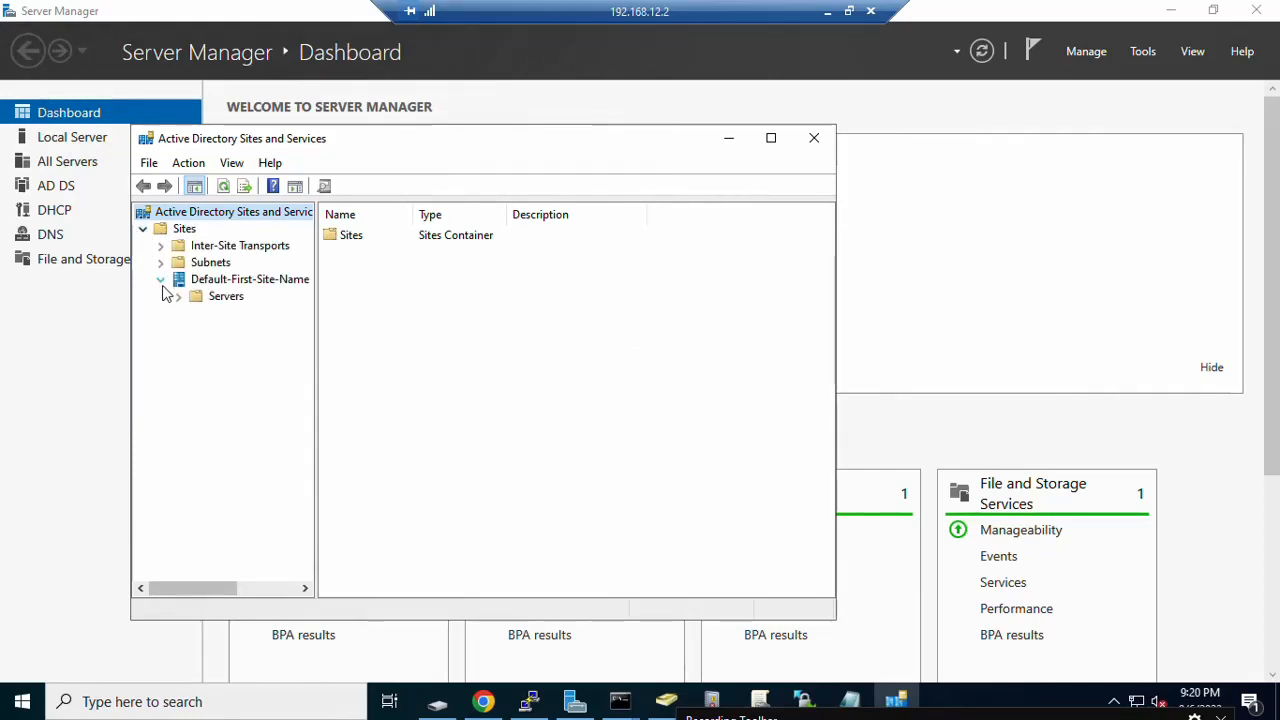
click(177, 297)
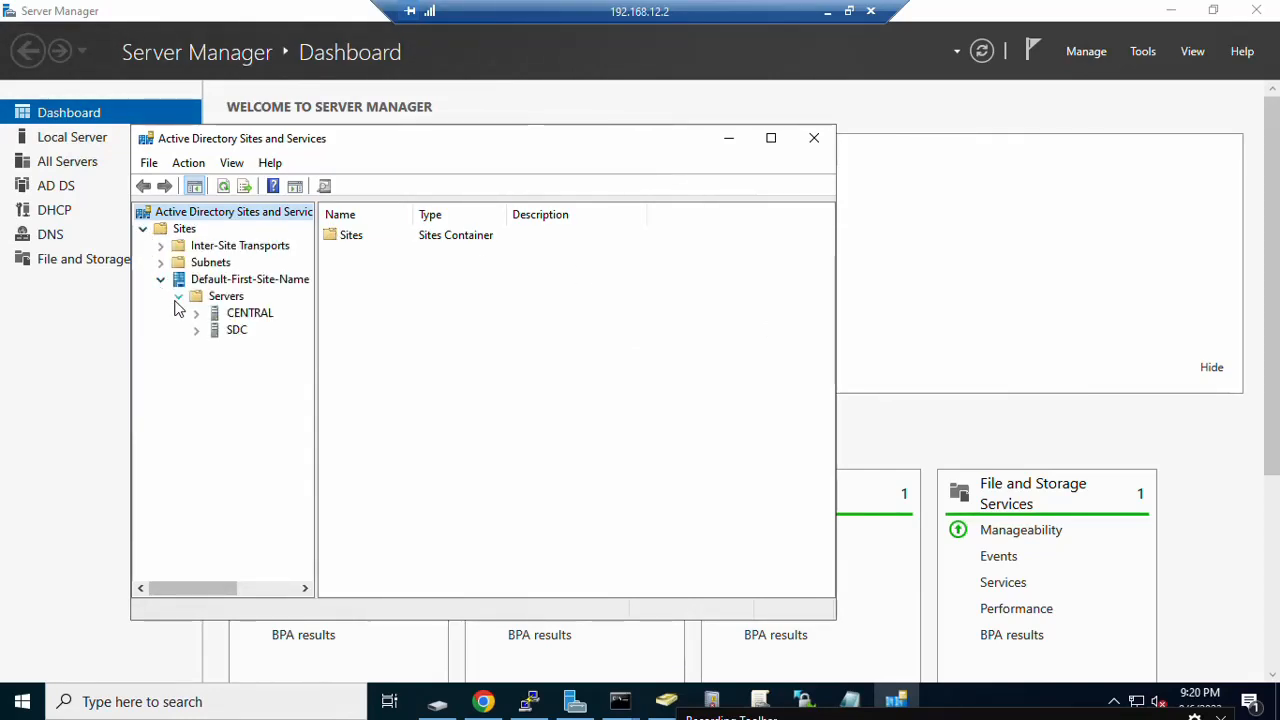
click(197, 332)
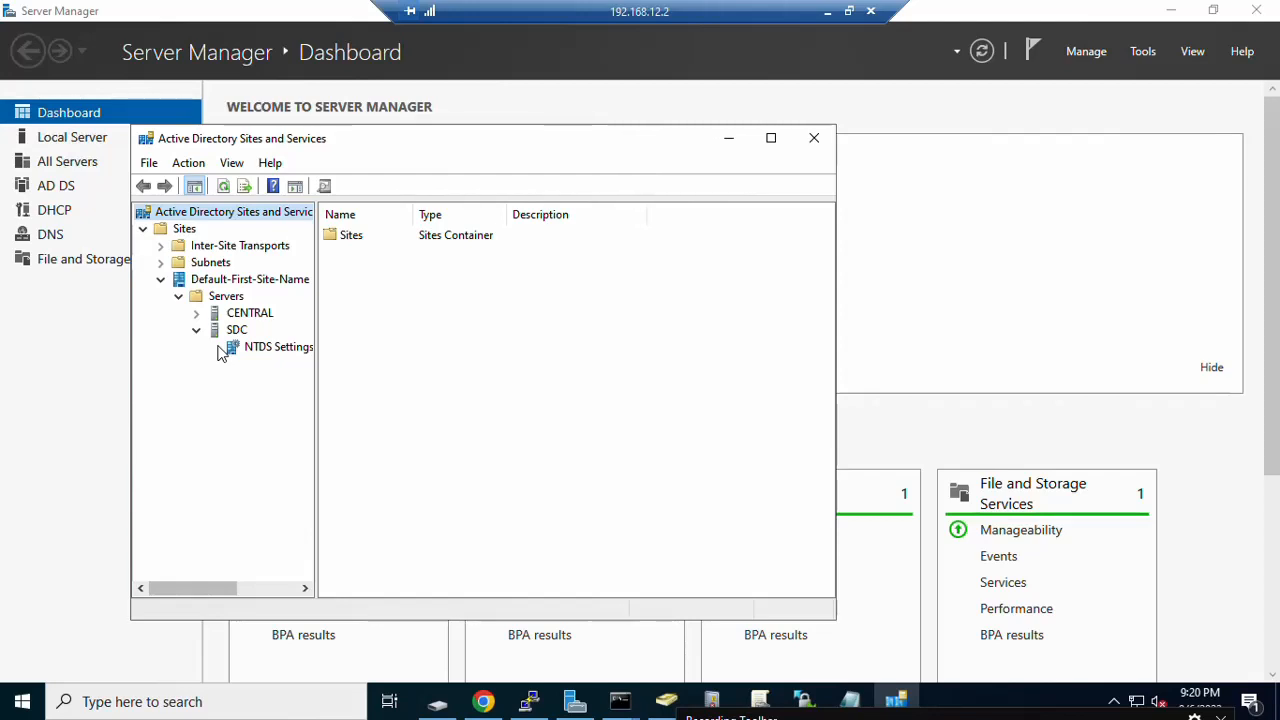
click(232, 350)
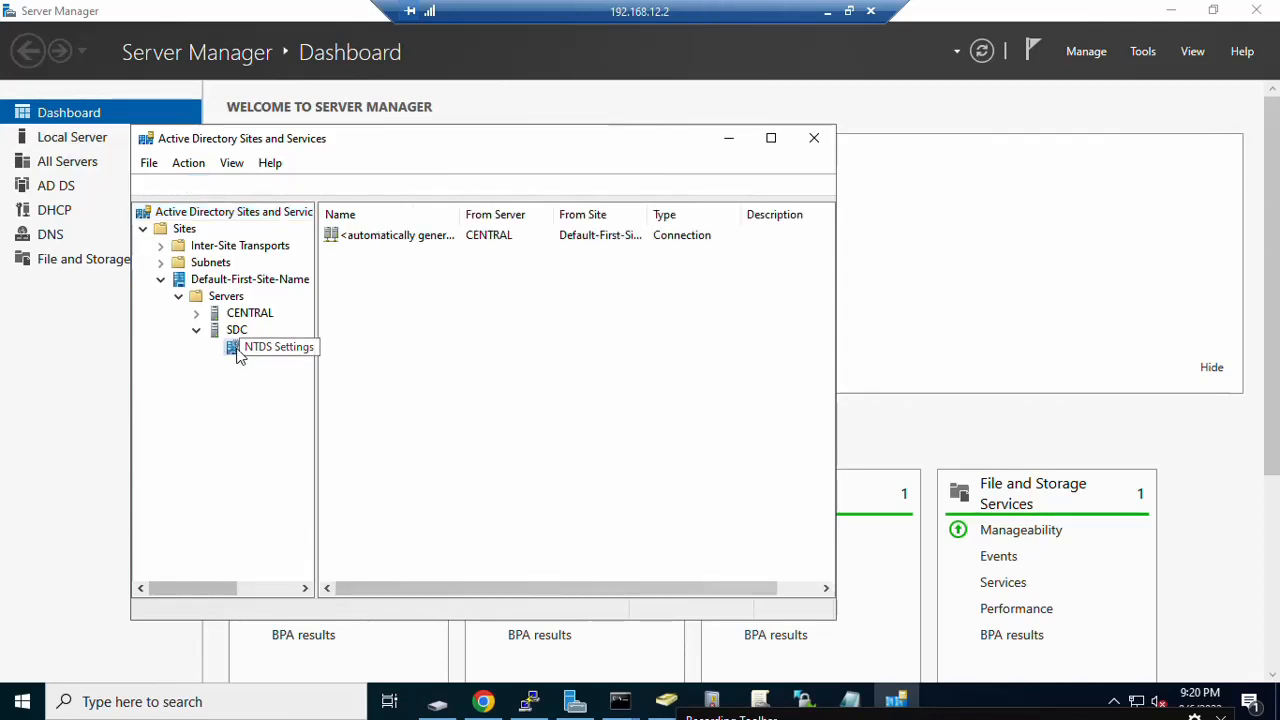
Step: Run Check Replication Topology on SDC's NTDS Settings and select the generated connection from CENTRAL
right_click(238, 356)
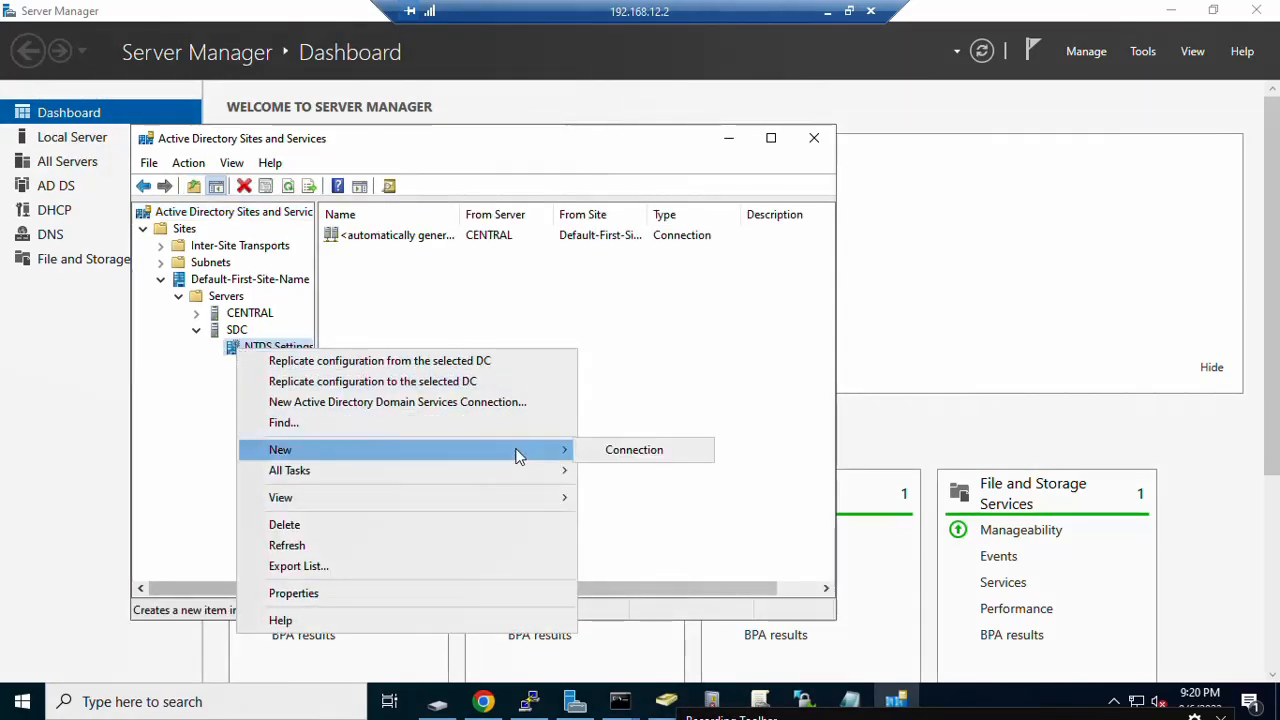
mouse_move(518, 478)
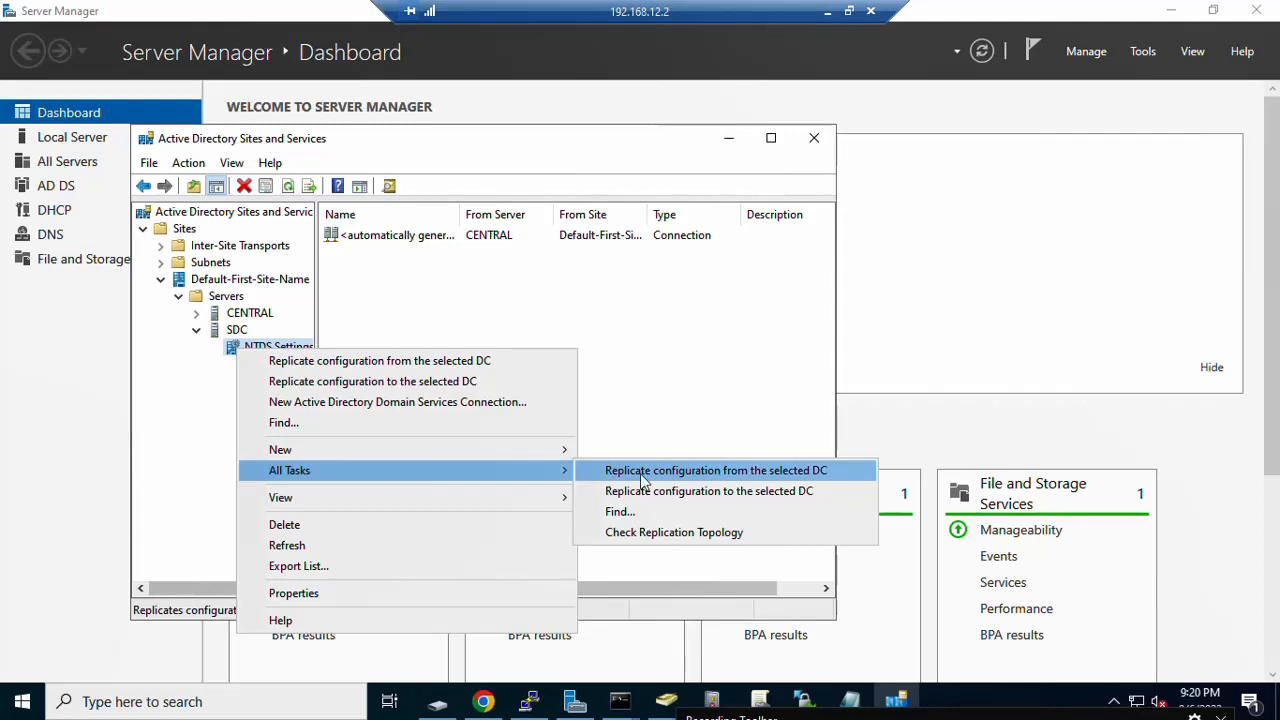
click(684, 532)
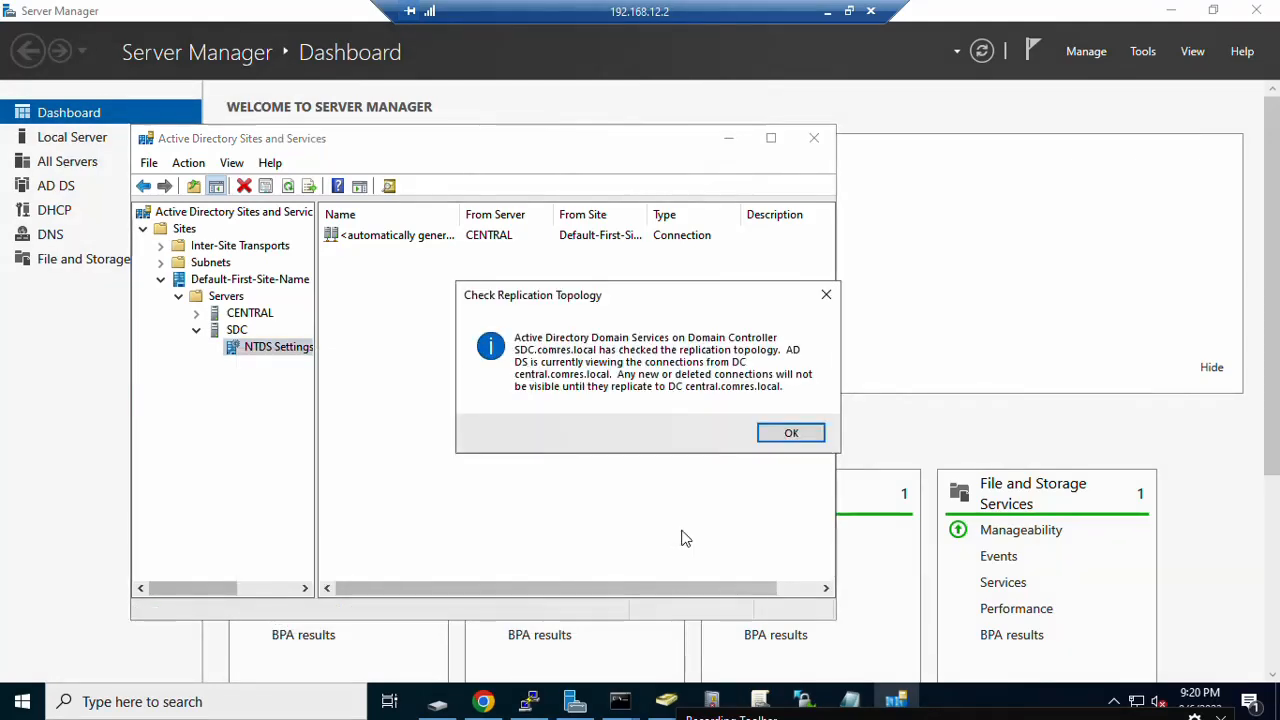
click(794, 432)
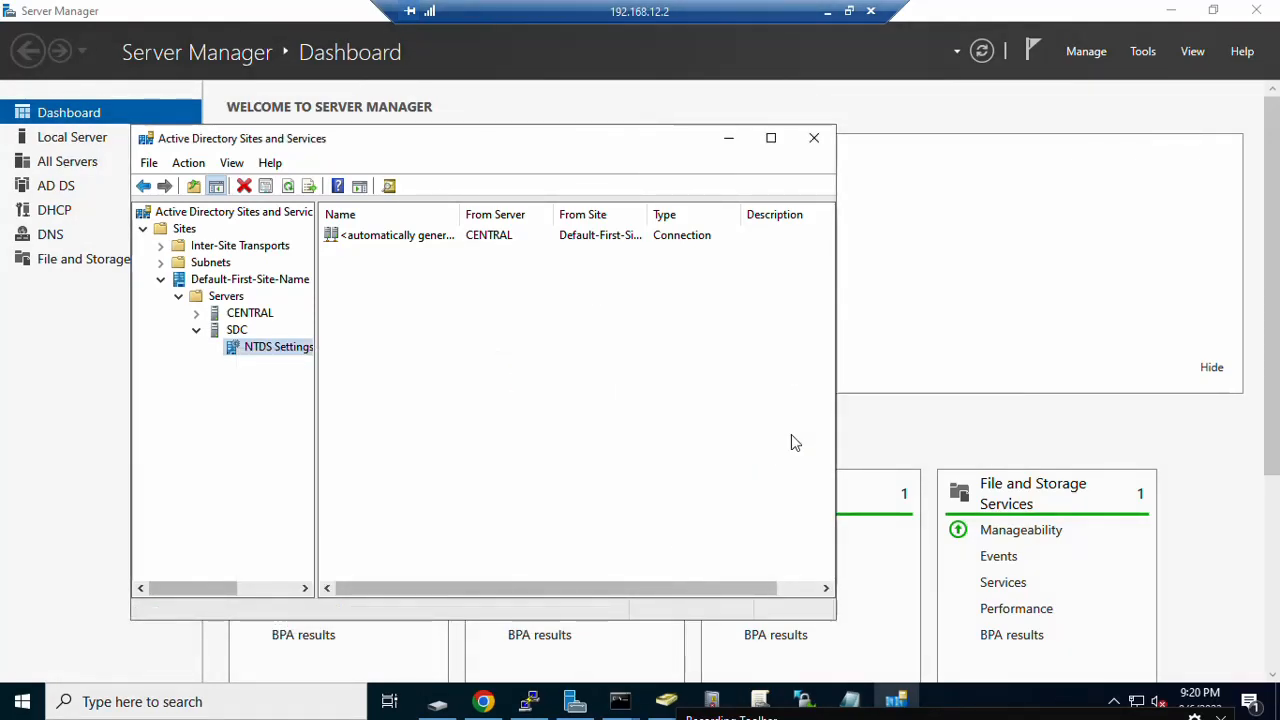
click(393, 248)
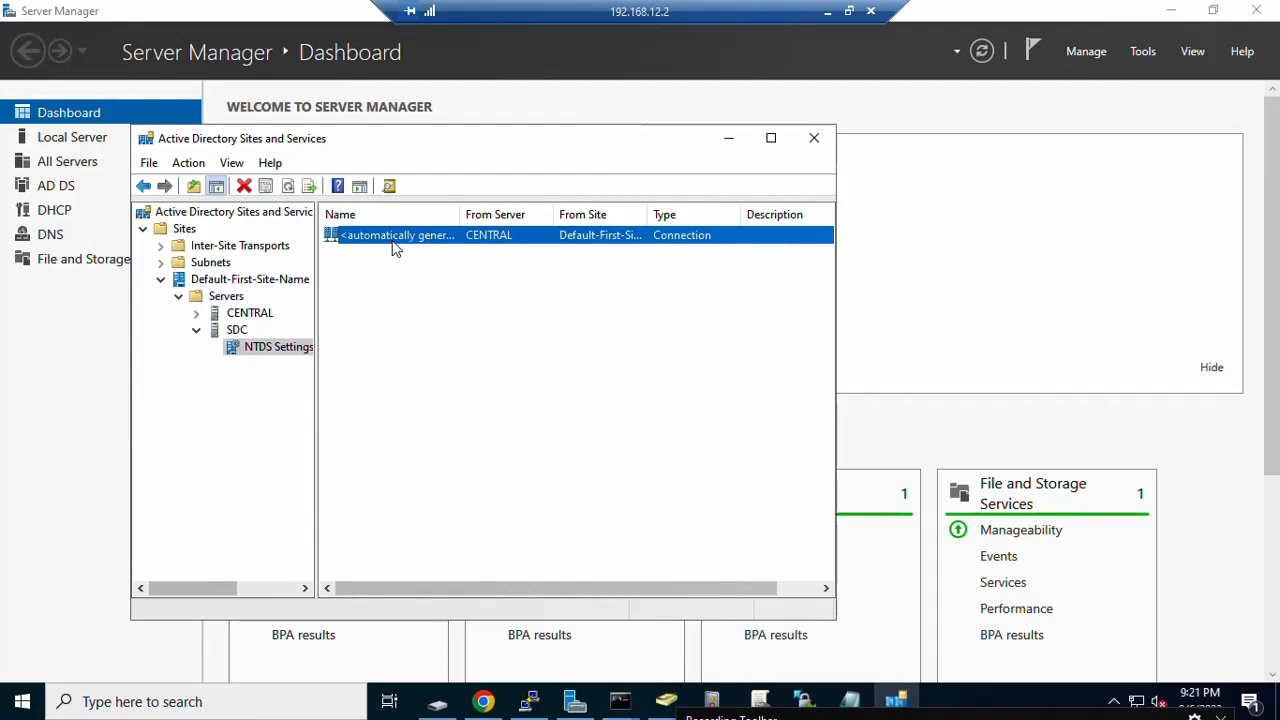
Step: Replicate SDC's automatically generated connection from CENTRAL now and acknowledge the confirmation
click(577, 398)
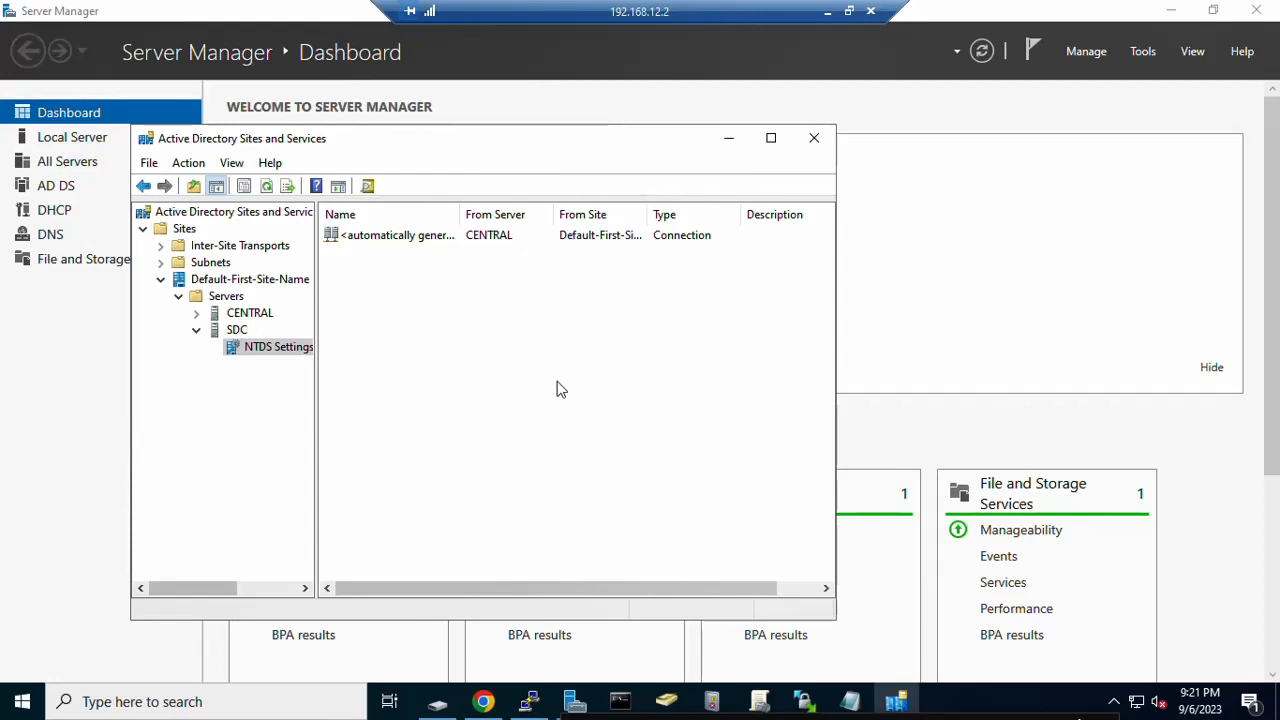
click(404, 238)
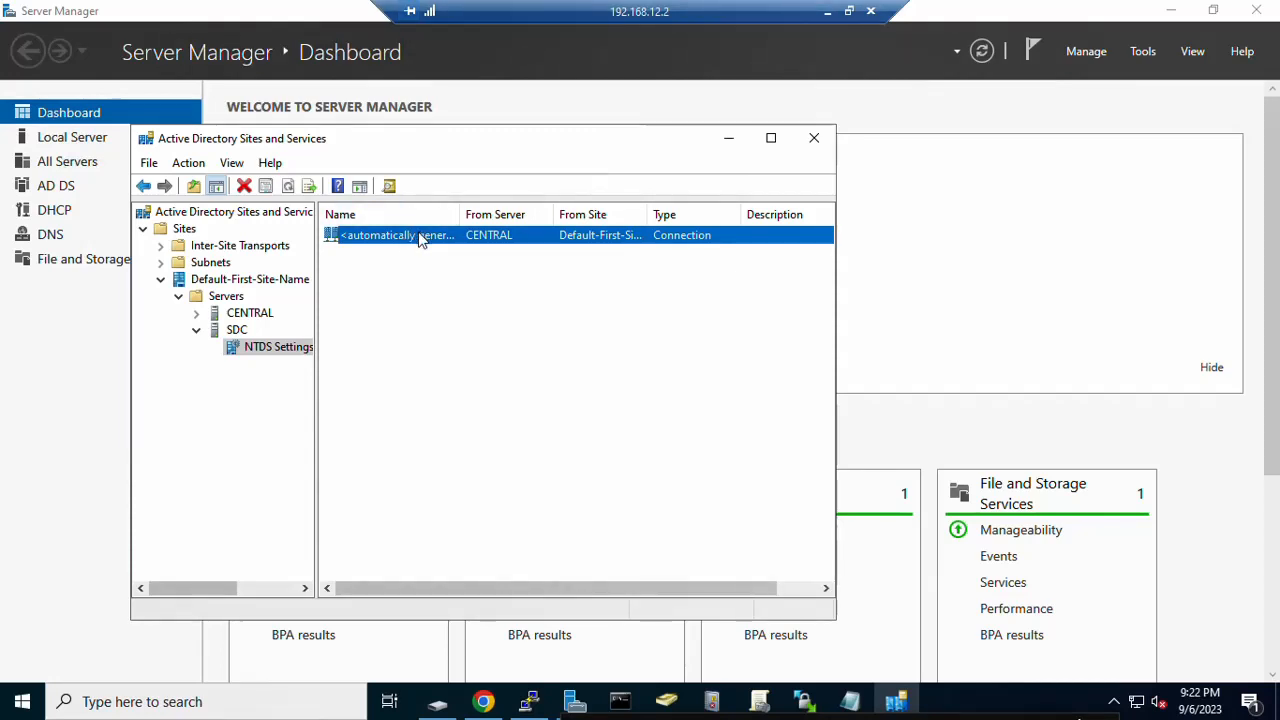
right_click(420, 238)
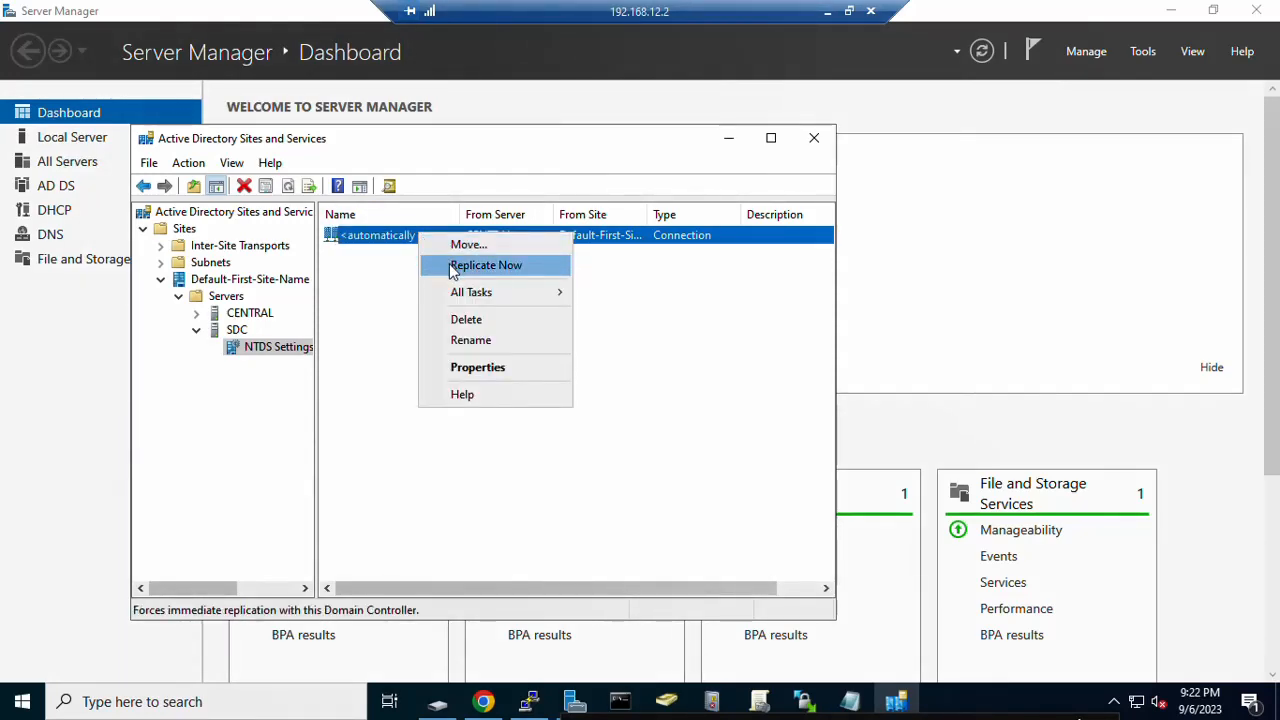
click(485, 265)
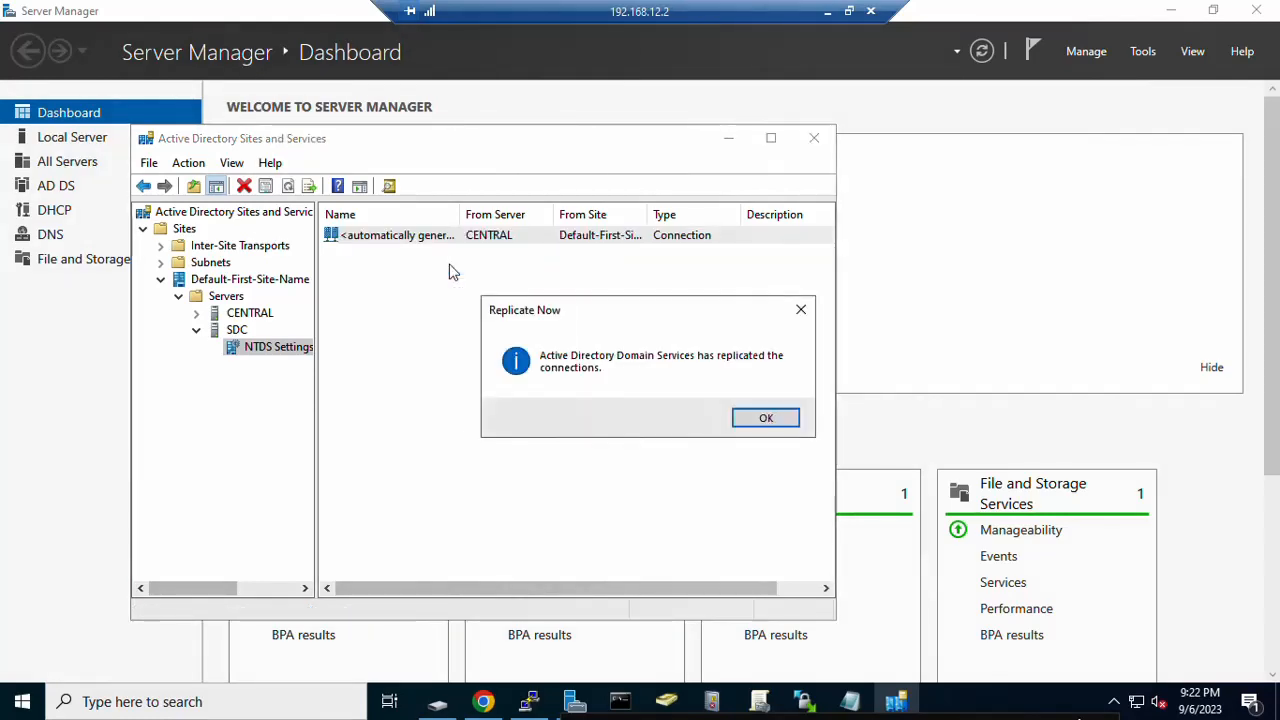
click(751, 422)
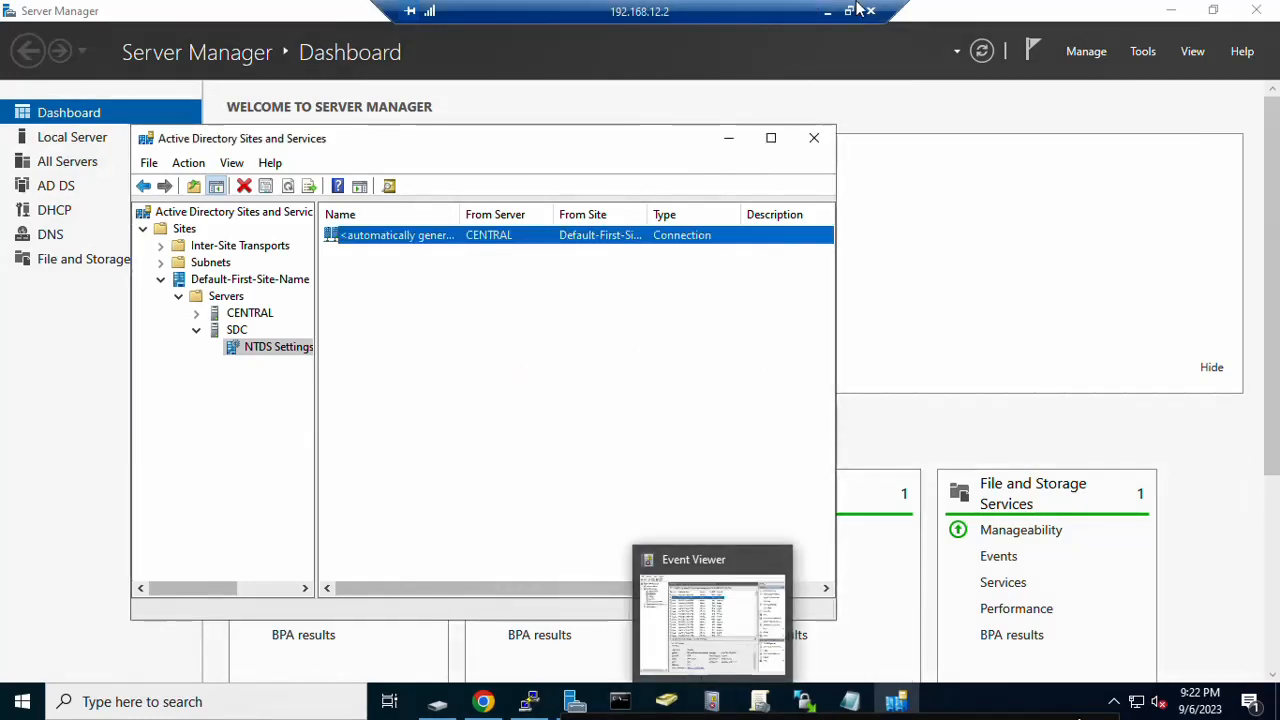
Step: On the 192.168.12.250 session, replicate the connection from CENTRAL now, then return to Server Manager
click(826, 13)
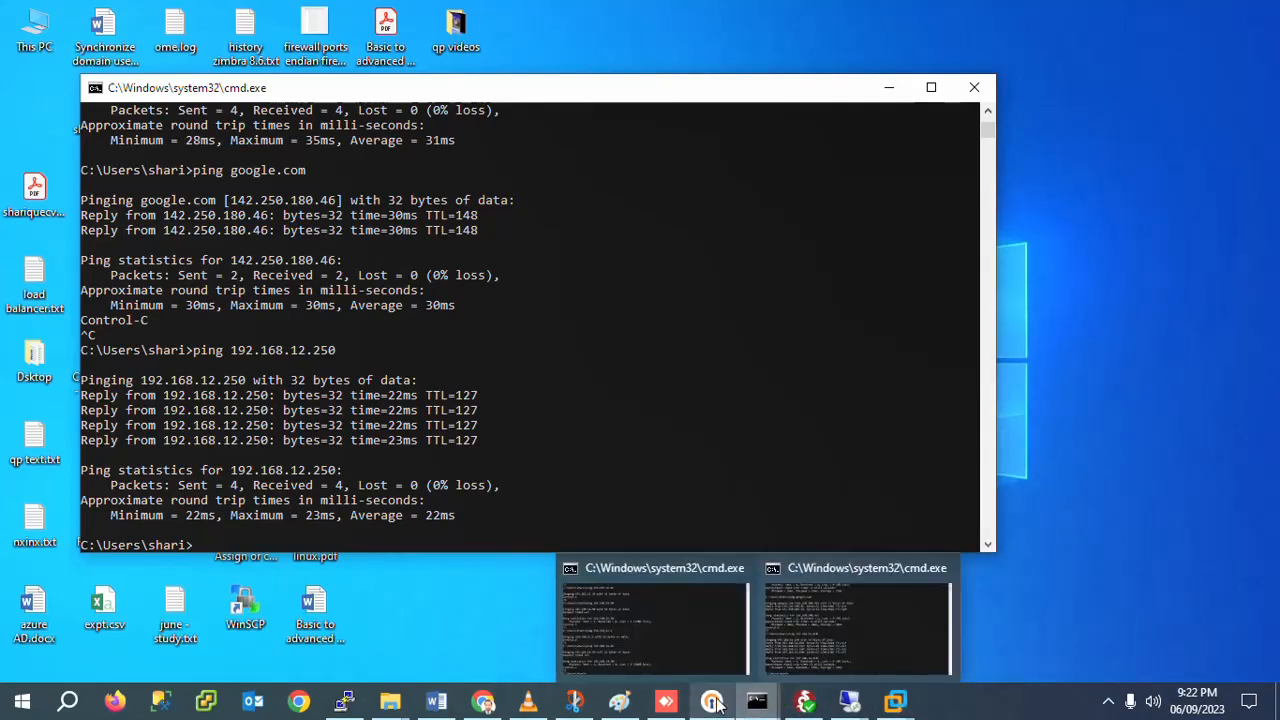
click(935, 625)
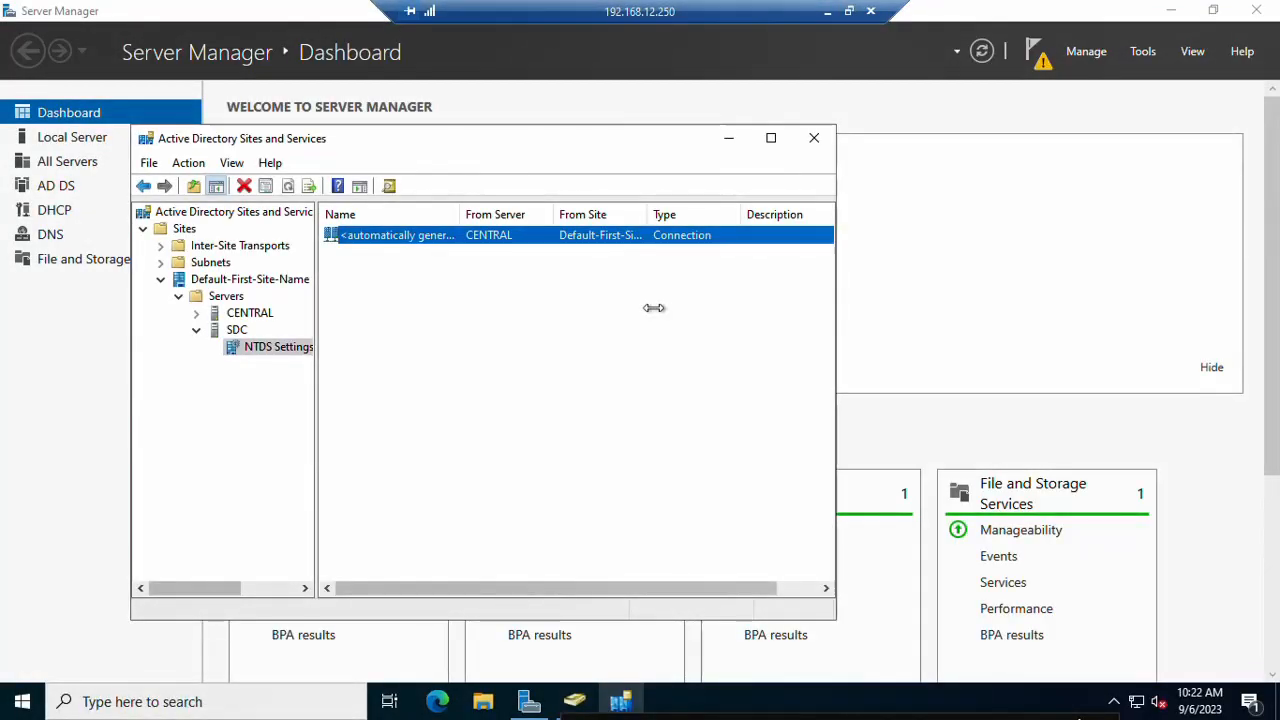
right_click(370, 238)
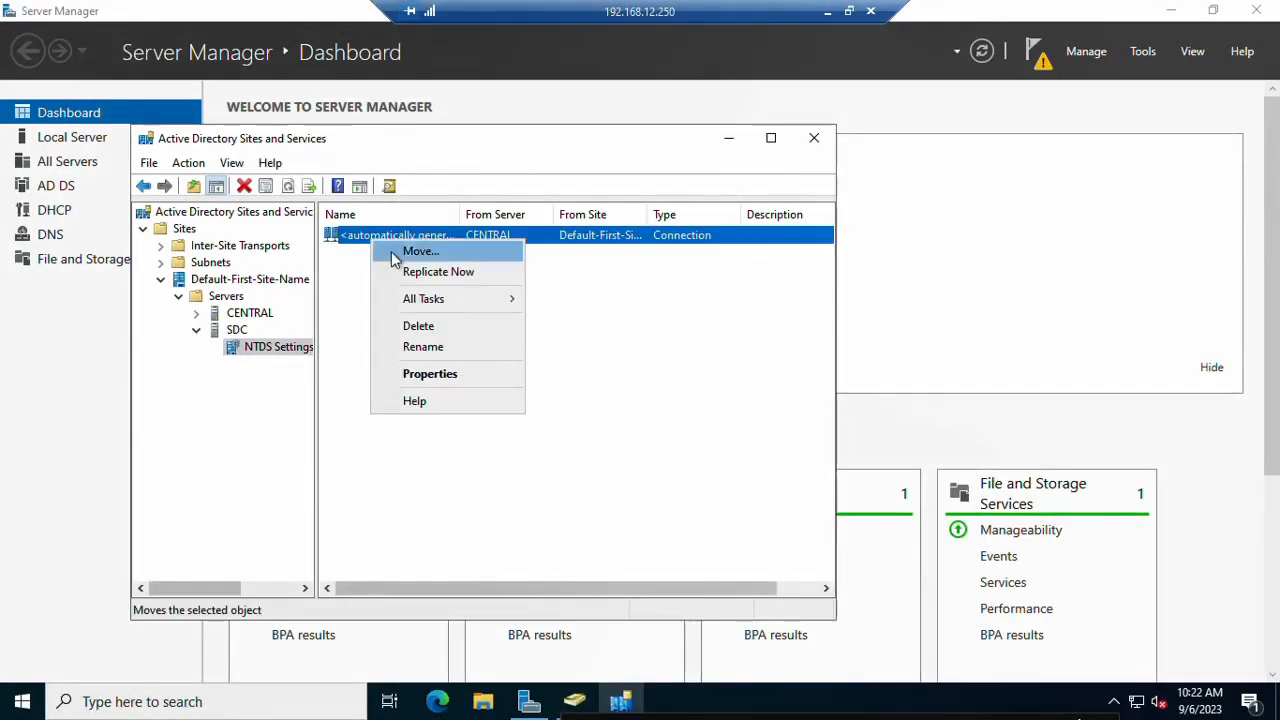
click(415, 273)
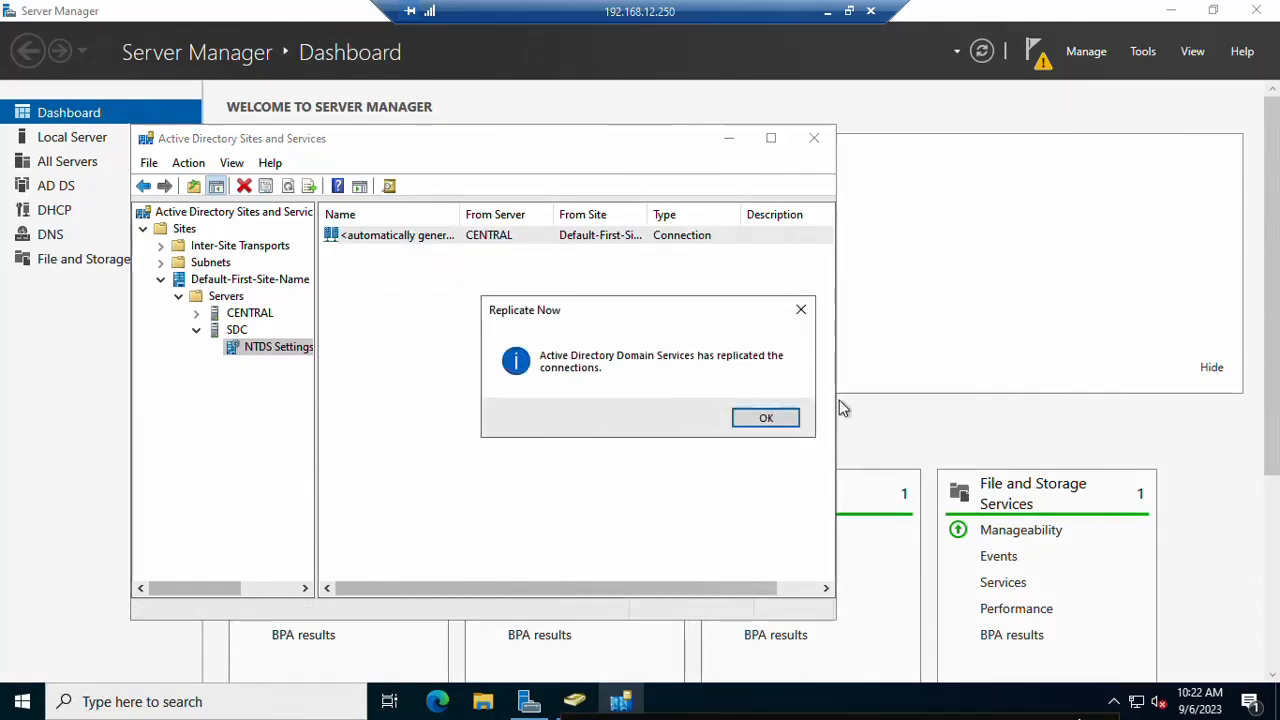
click(752, 420)
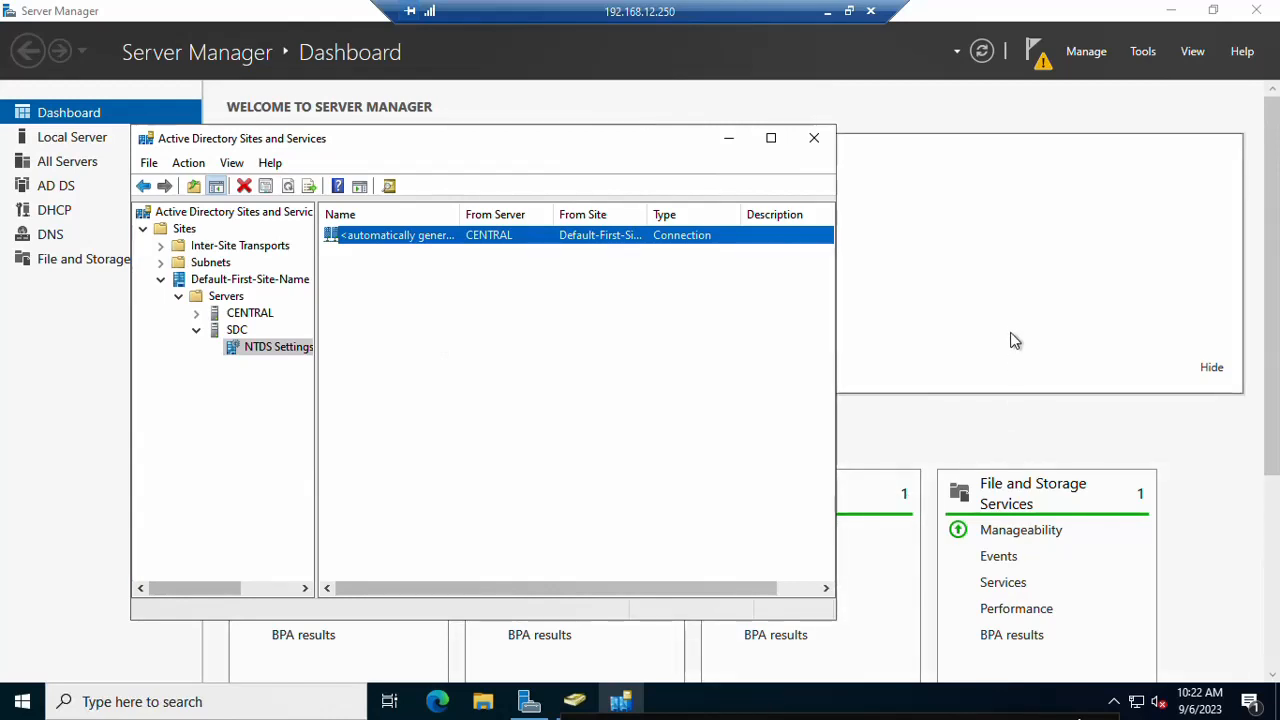
click(1012, 340)
click(1145, 53)
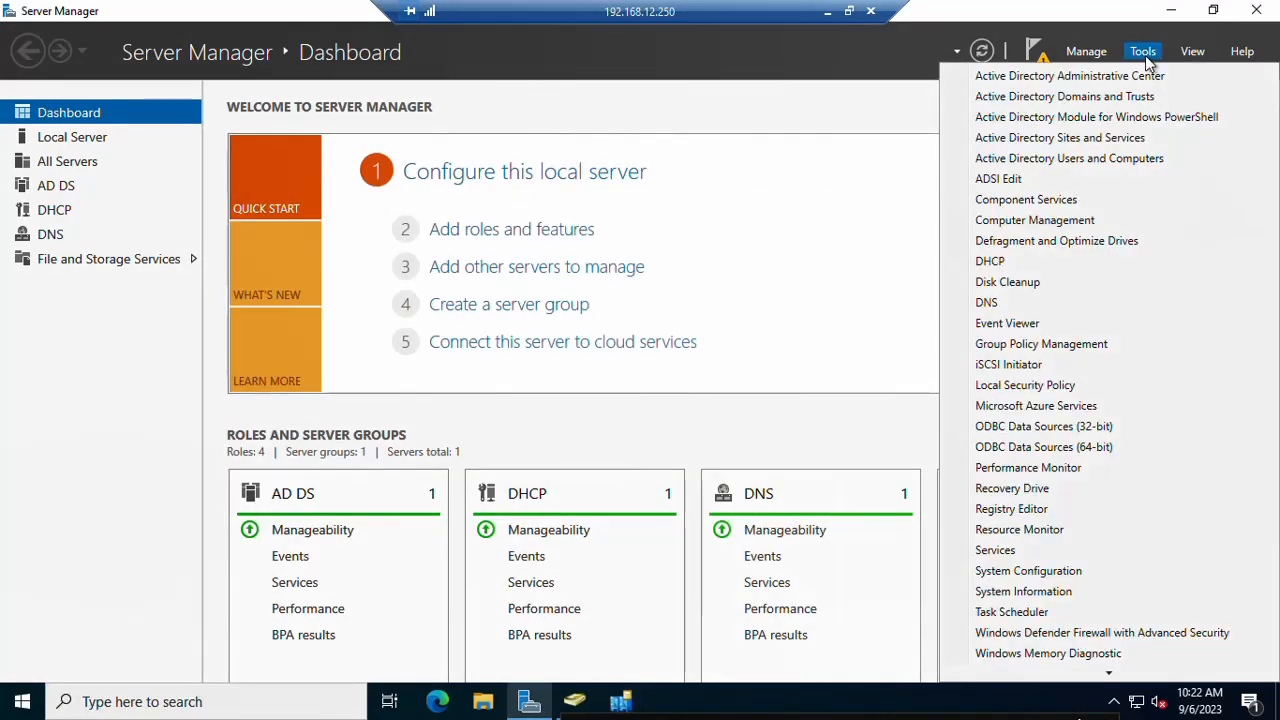
Step: In Active Directory Users and Computers, create the DXB BRANCH organizational unit under comres.local
click(1090, 160)
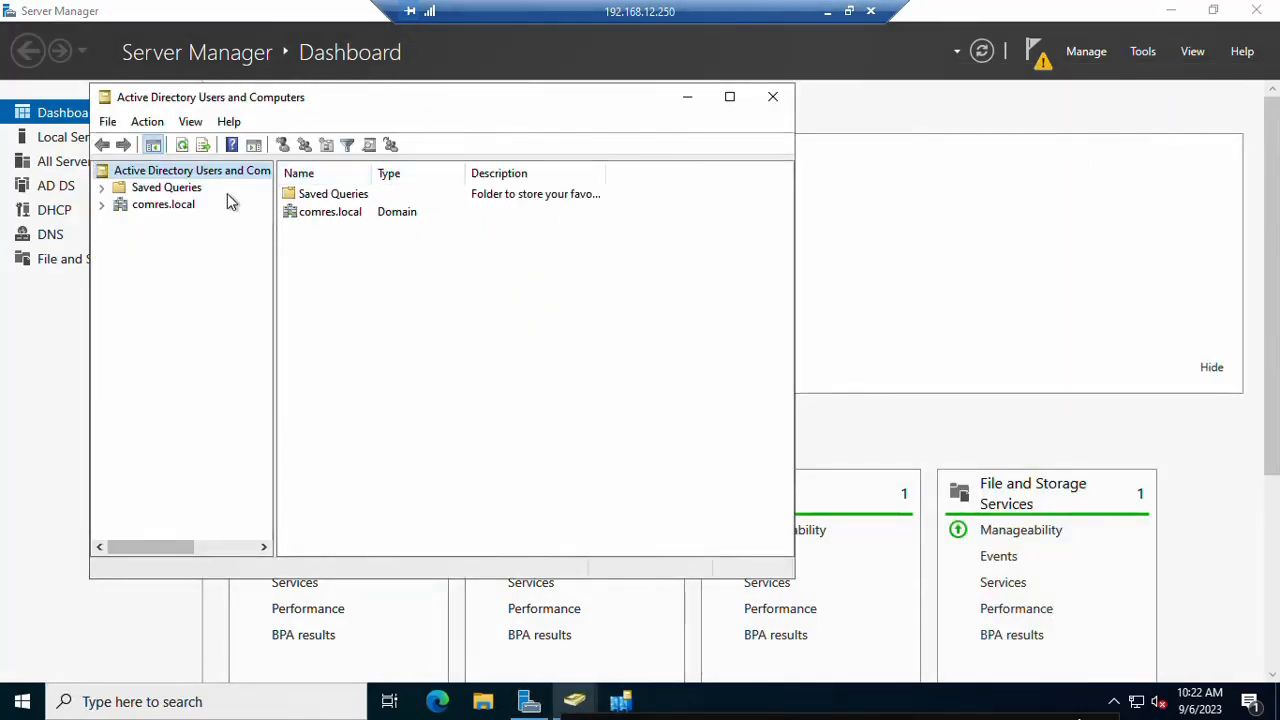
click(103, 205)
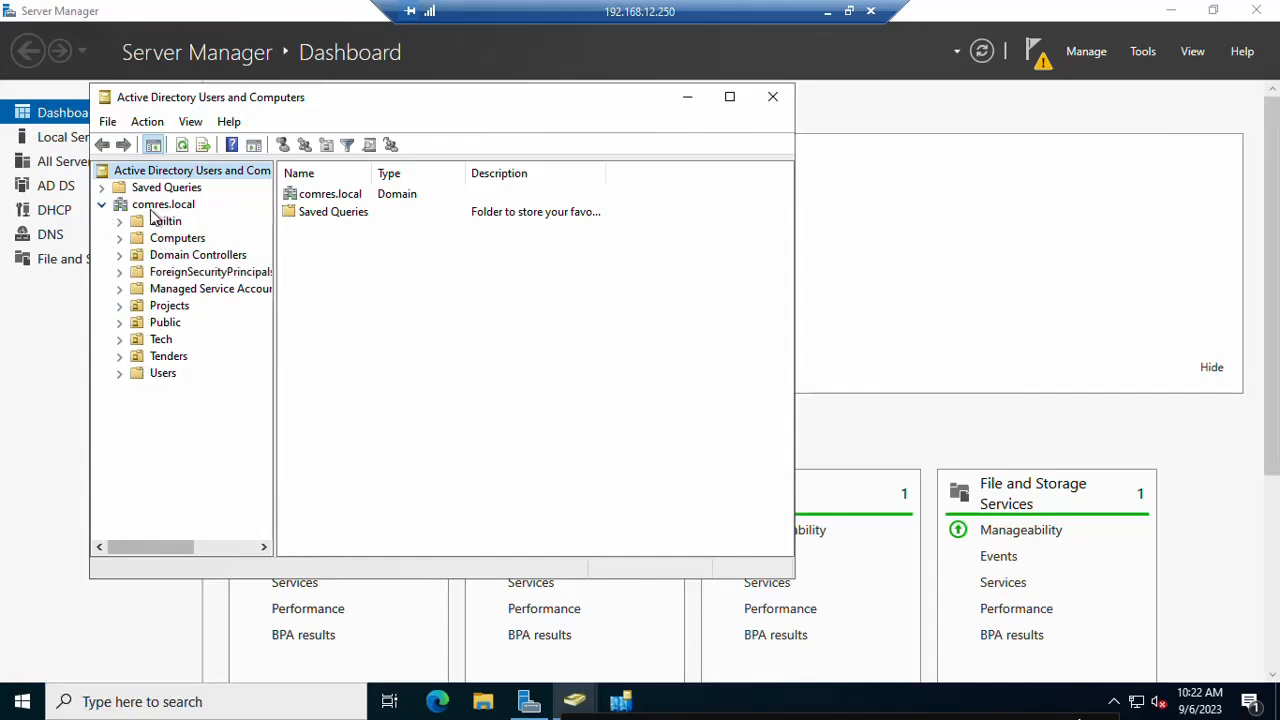
click(152, 209)
right_click(151, 210)
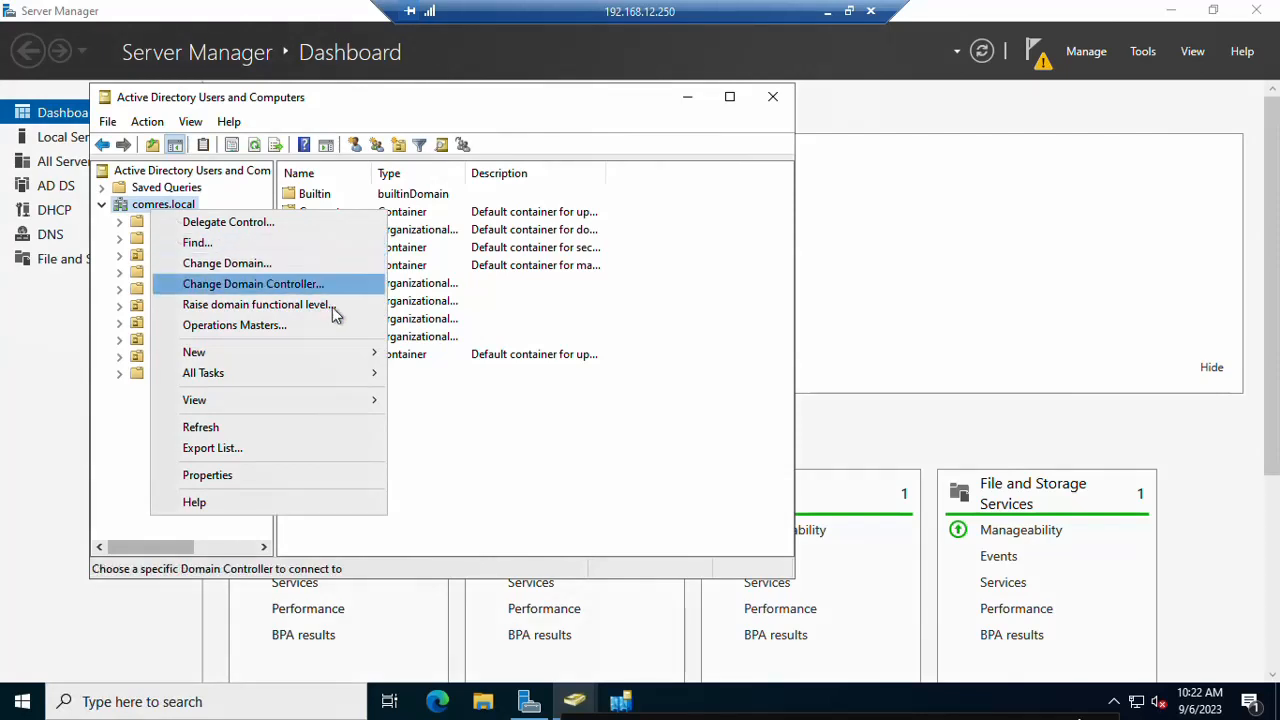
mouse_move(347, 353)
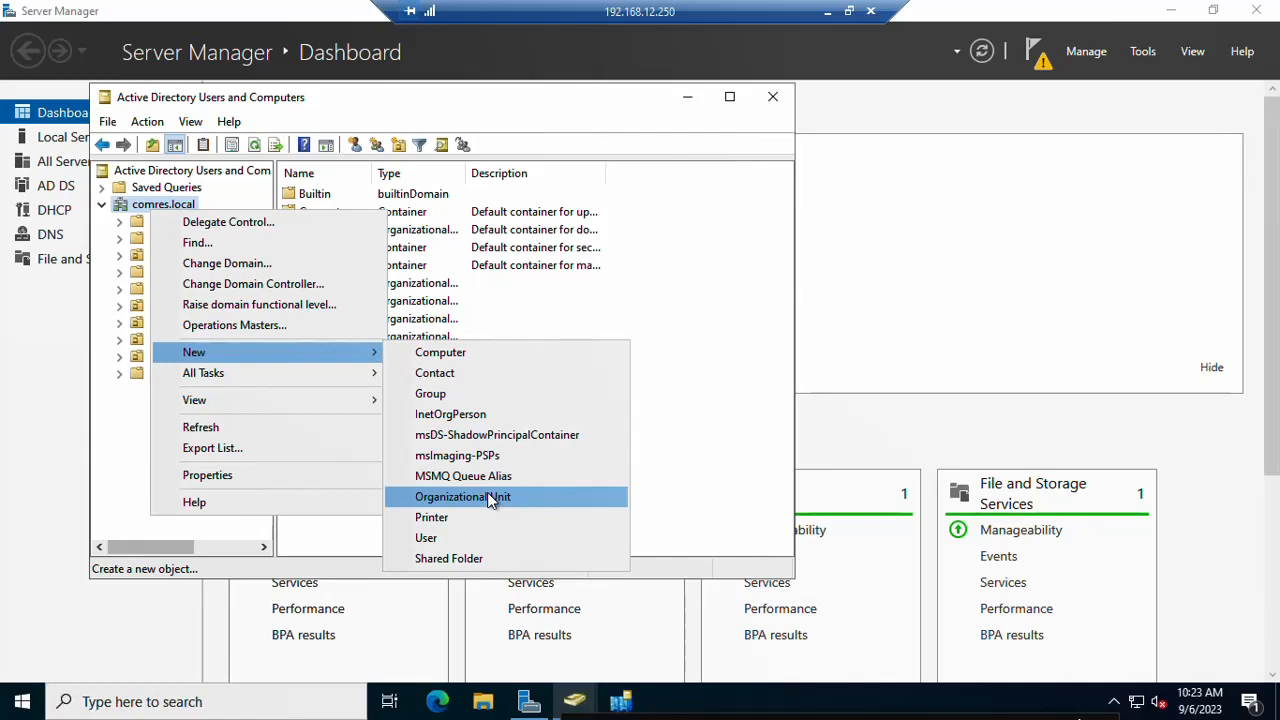
click(487, 497)
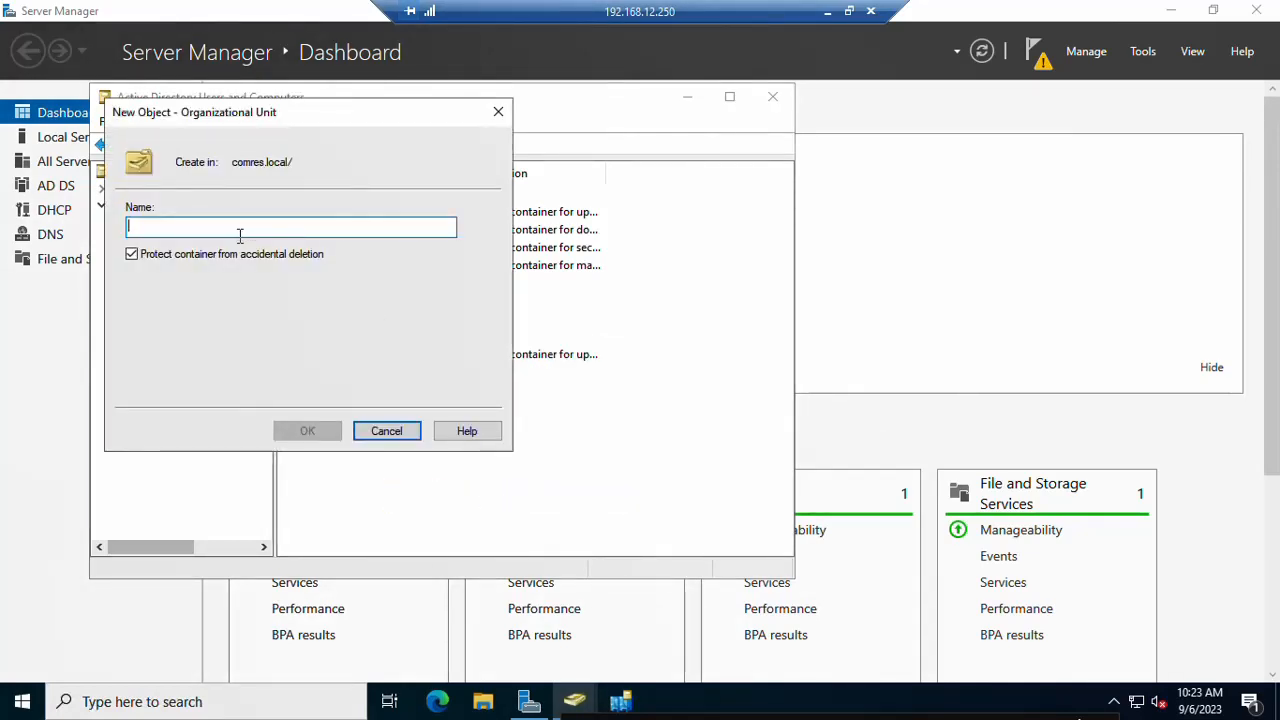
text(2)
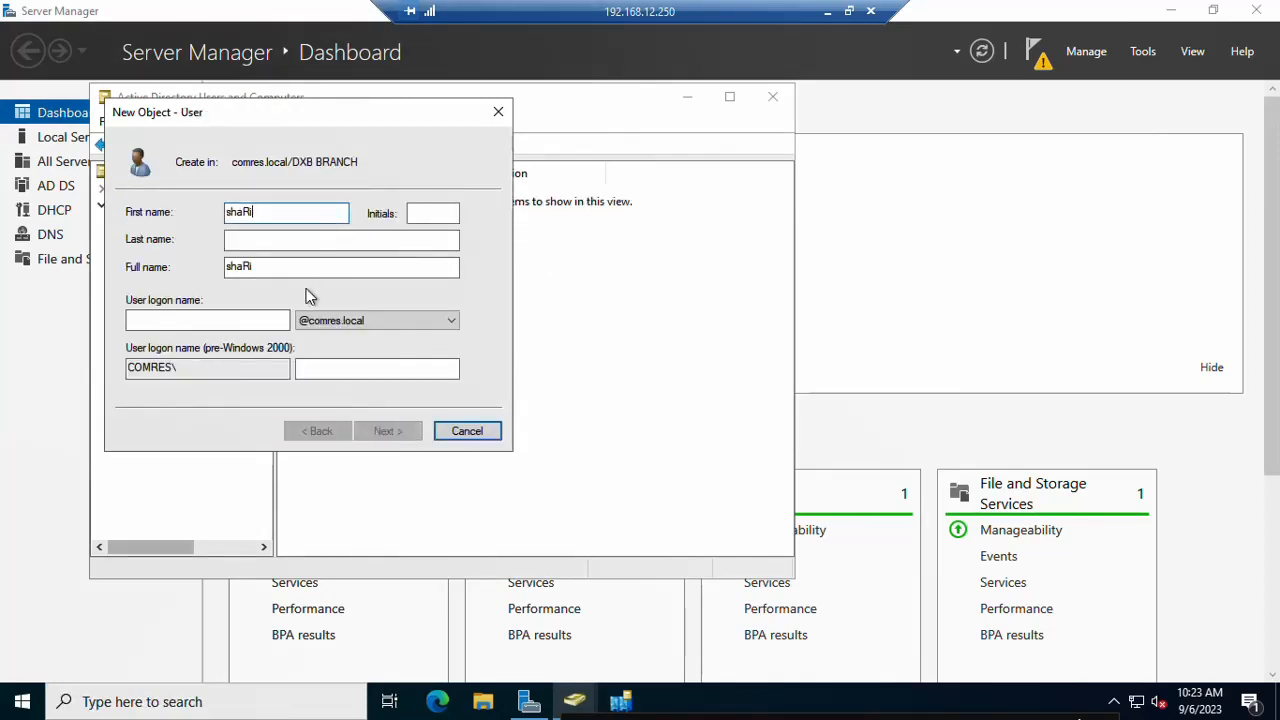
Step: Enter first name mannu and logon name manu for the new user
text(qsha)
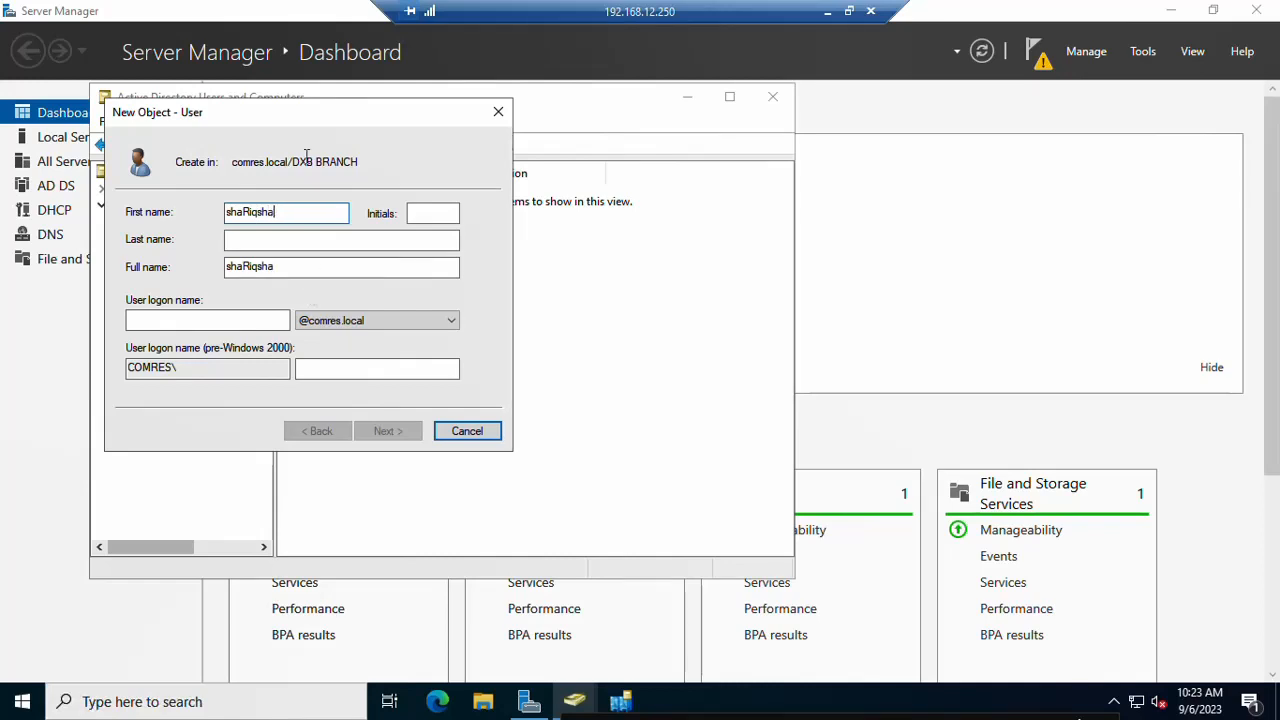
click(251, 211)
key(BackSpace)
double_click(252, 211)
text(mannu)
key(Tab)
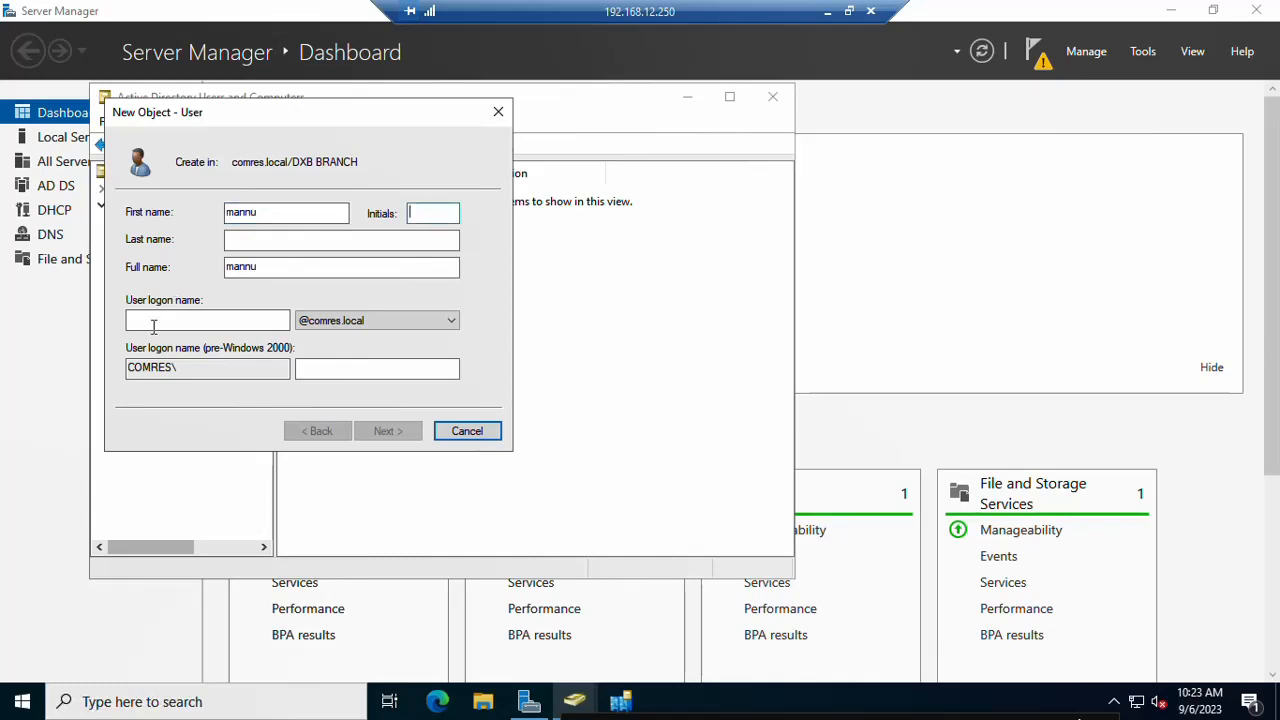
click(157, 319)
text(manu)
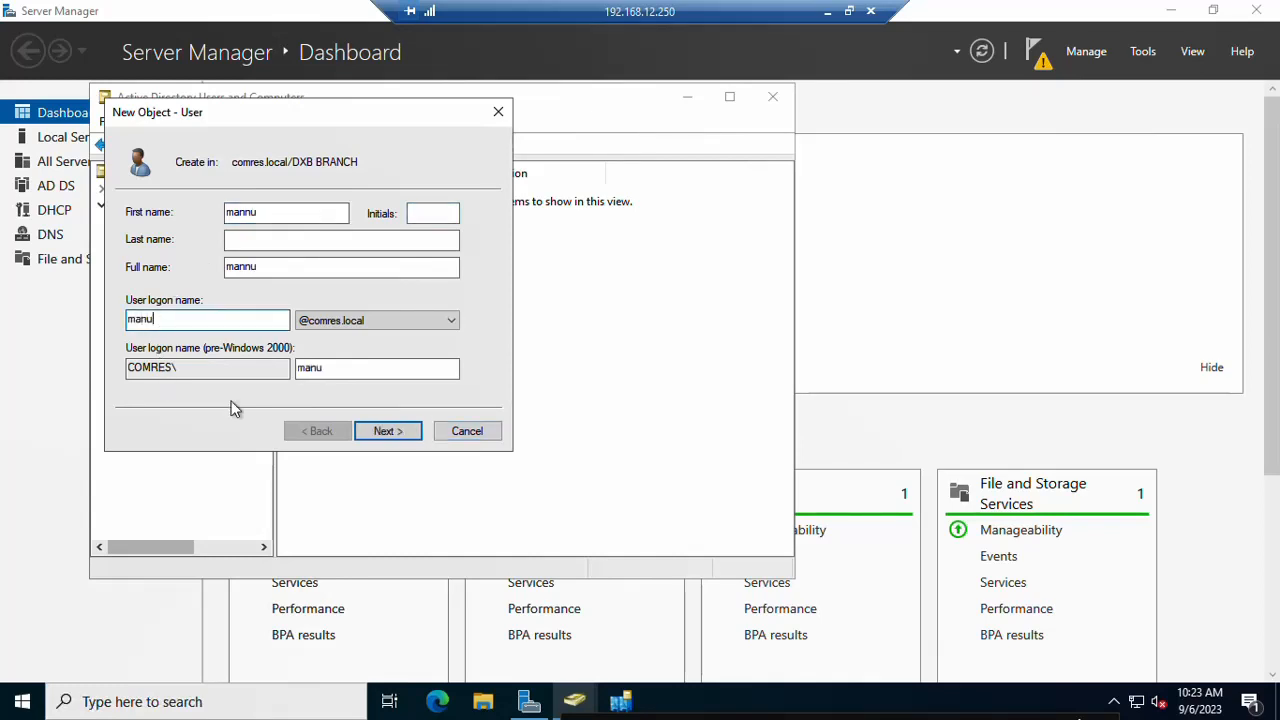
Step: Set mannu's password as unchangeable and never-expiring, with no change at next logon, and finish
click(386, 434)
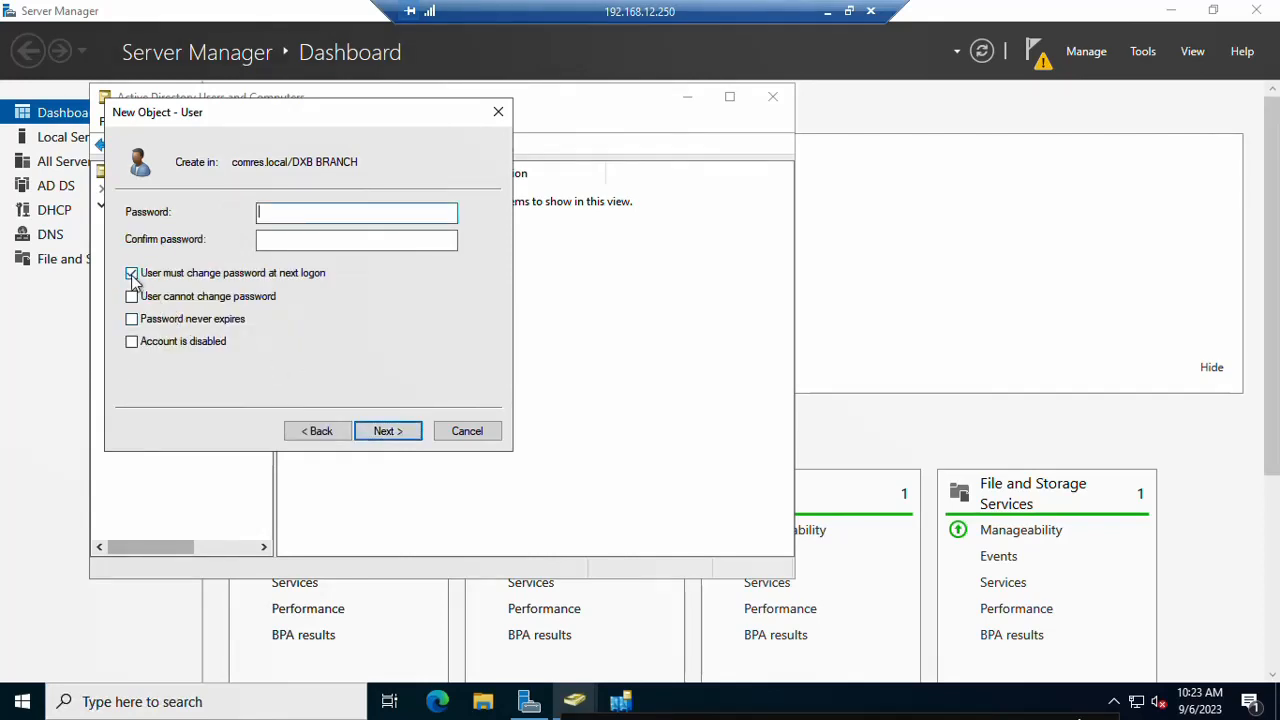
click(132, 274)
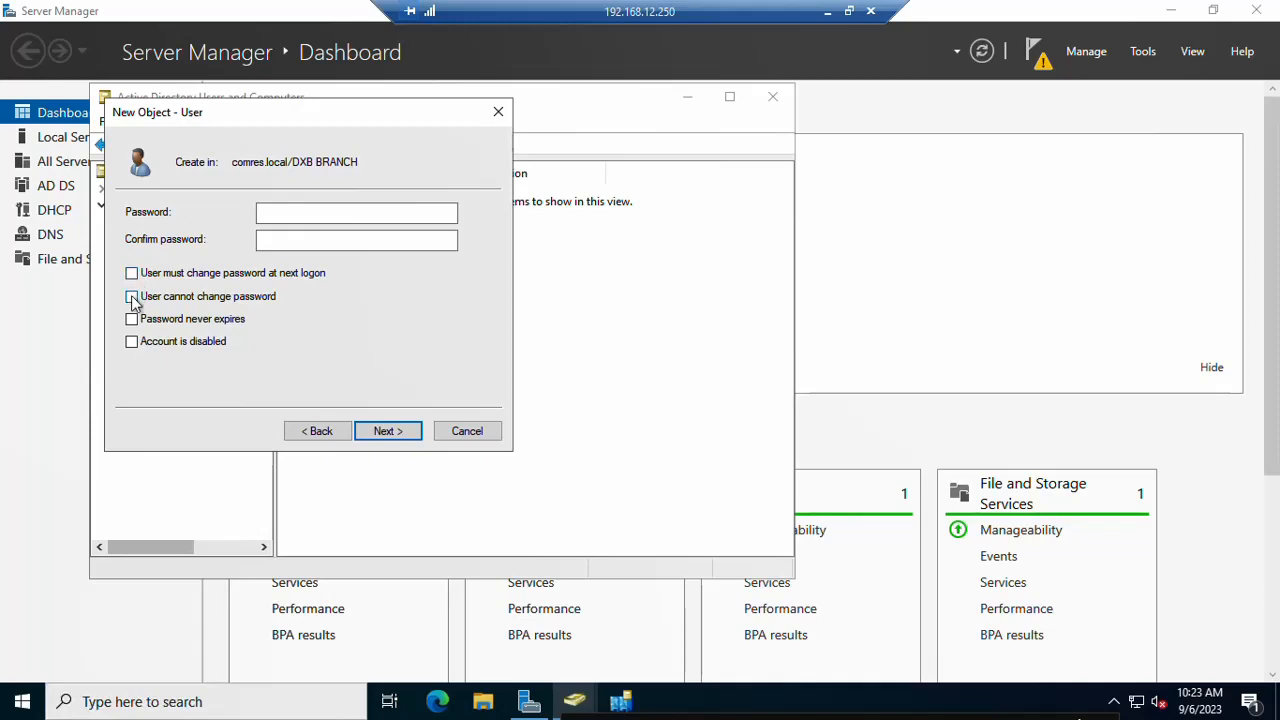
click(132, 296)
click(132, 319)
click(356, 214)
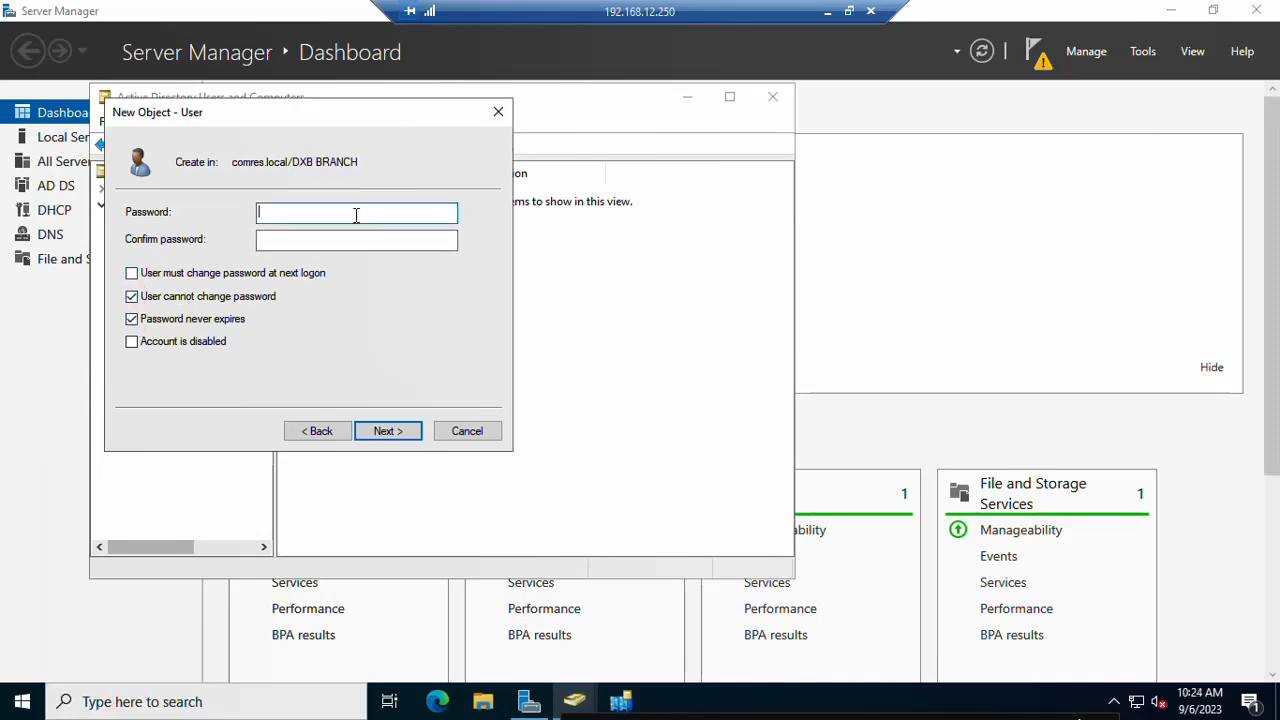
text(•••••••••)
key(Tab)
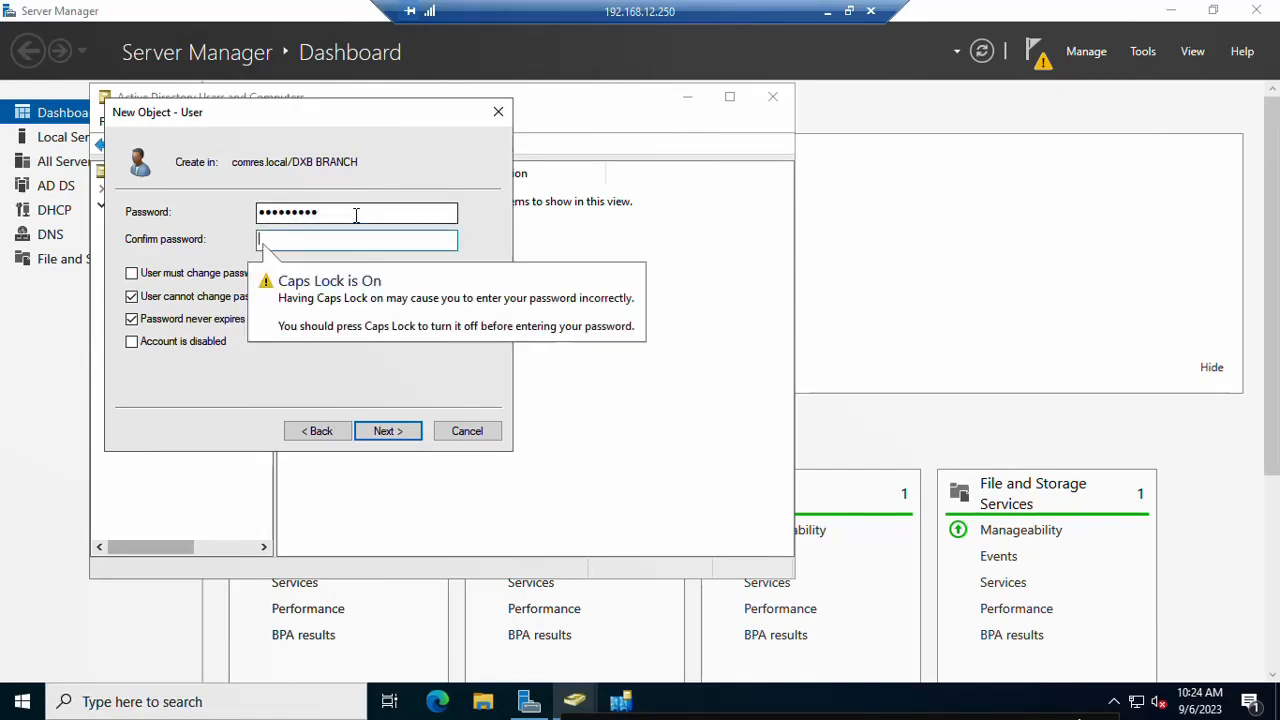
text(•••••••••)
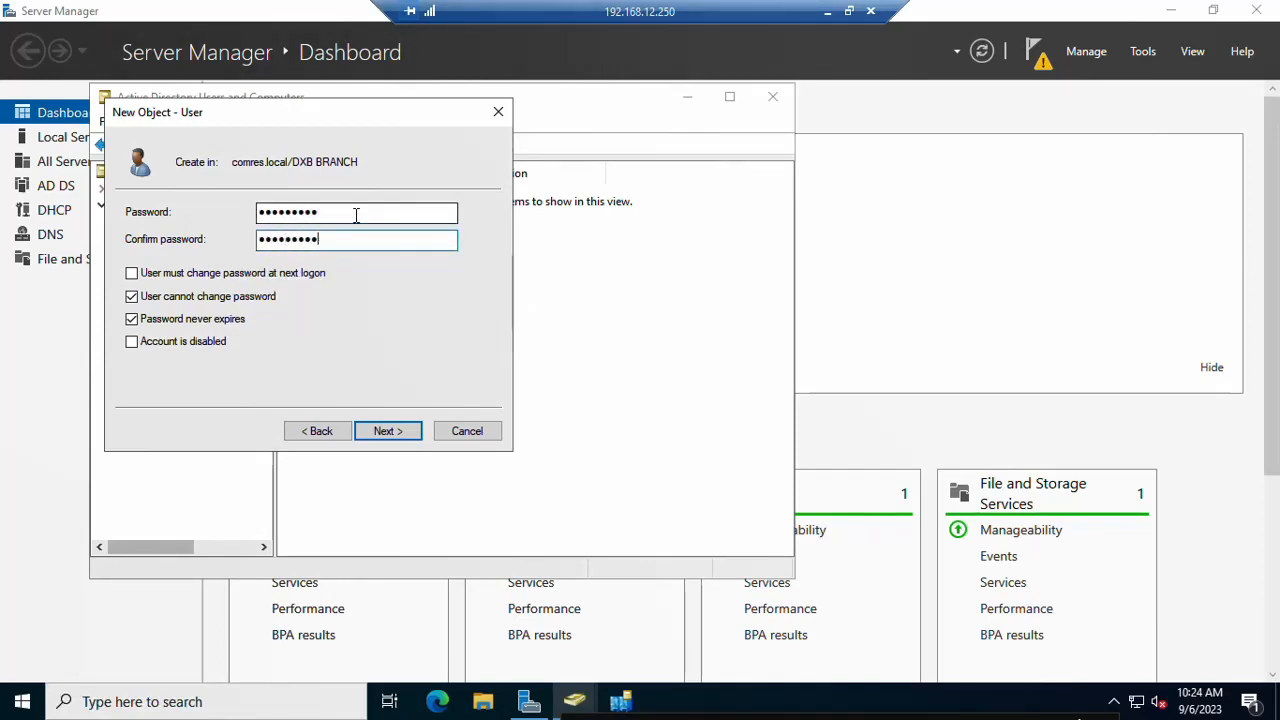
click(413, 431)
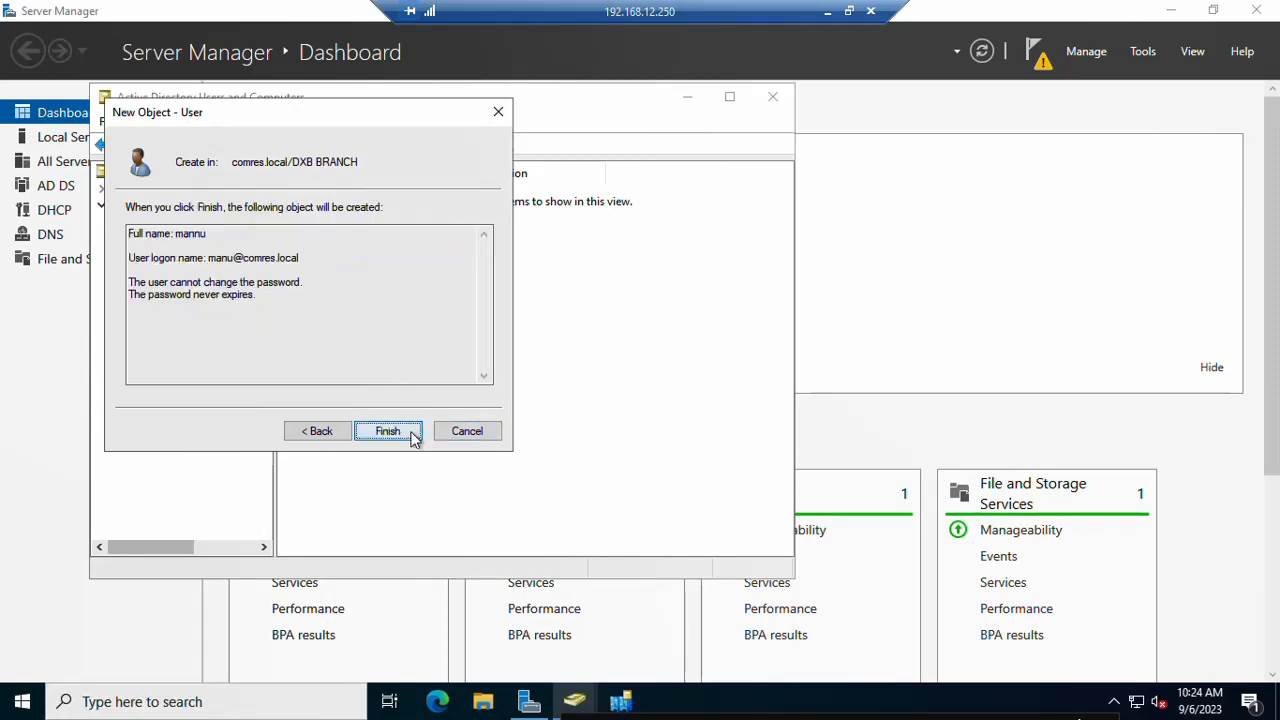
click(388, 437)
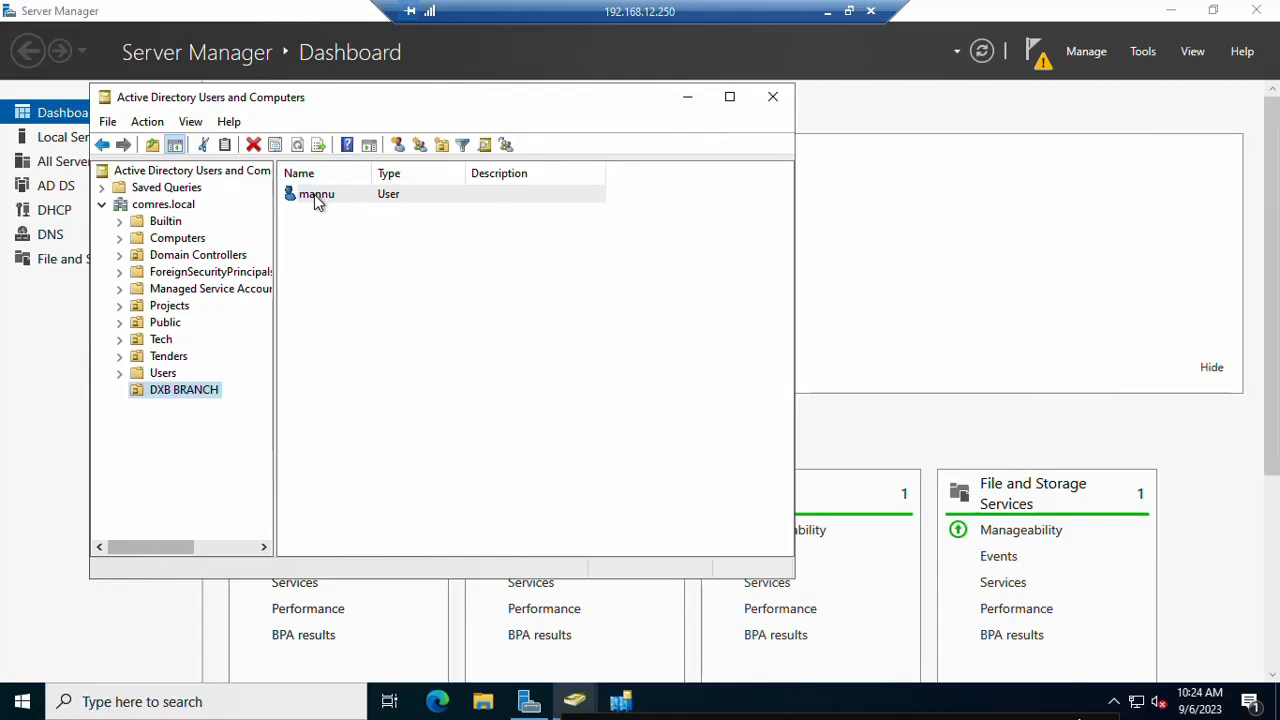
Step: Copy user mannu into a new user with first name and logon name hanzu
right_click(316, 198)
click(357, 212)
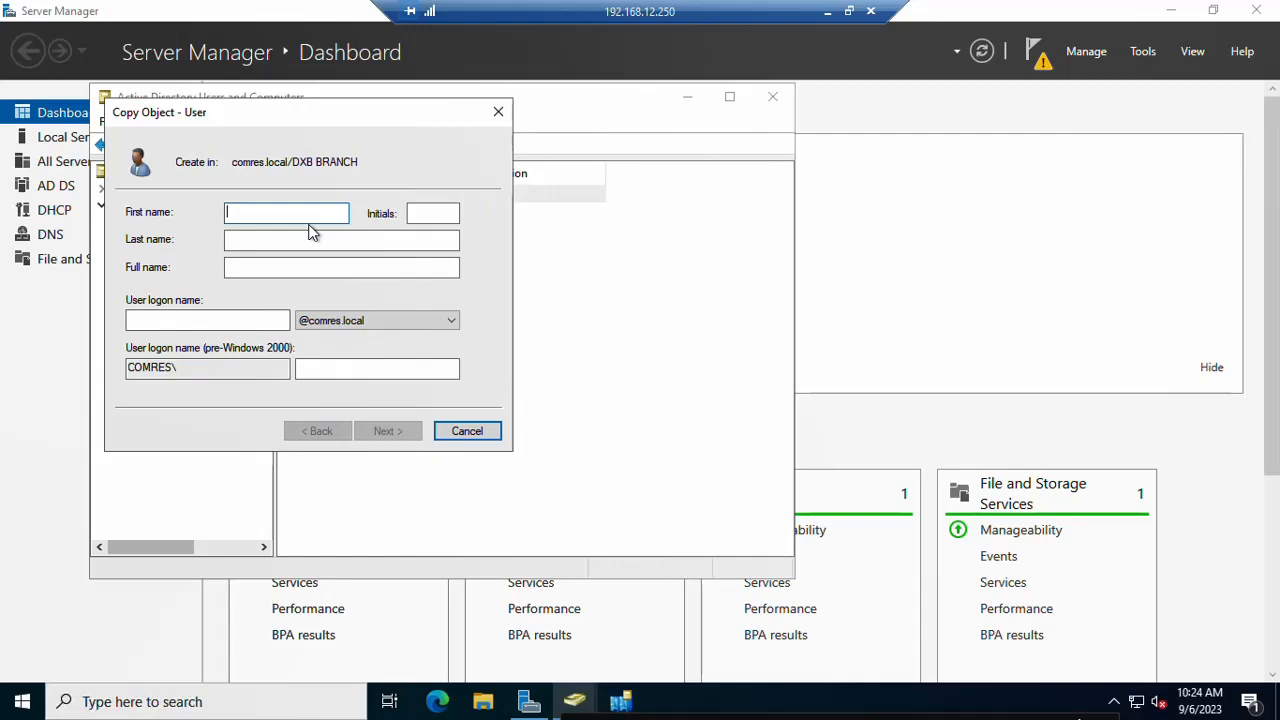
text(hanzu)
key(Tab)
key(Tab)
click(267, 320)
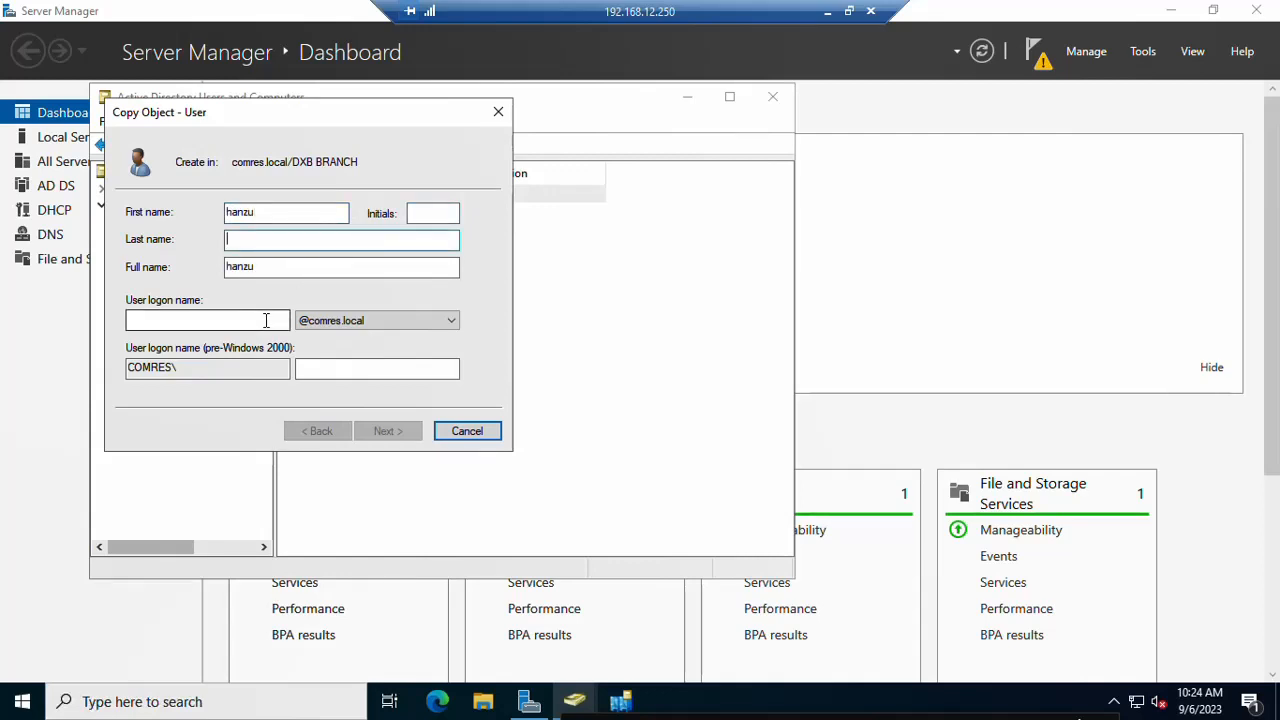
text(hanzu)
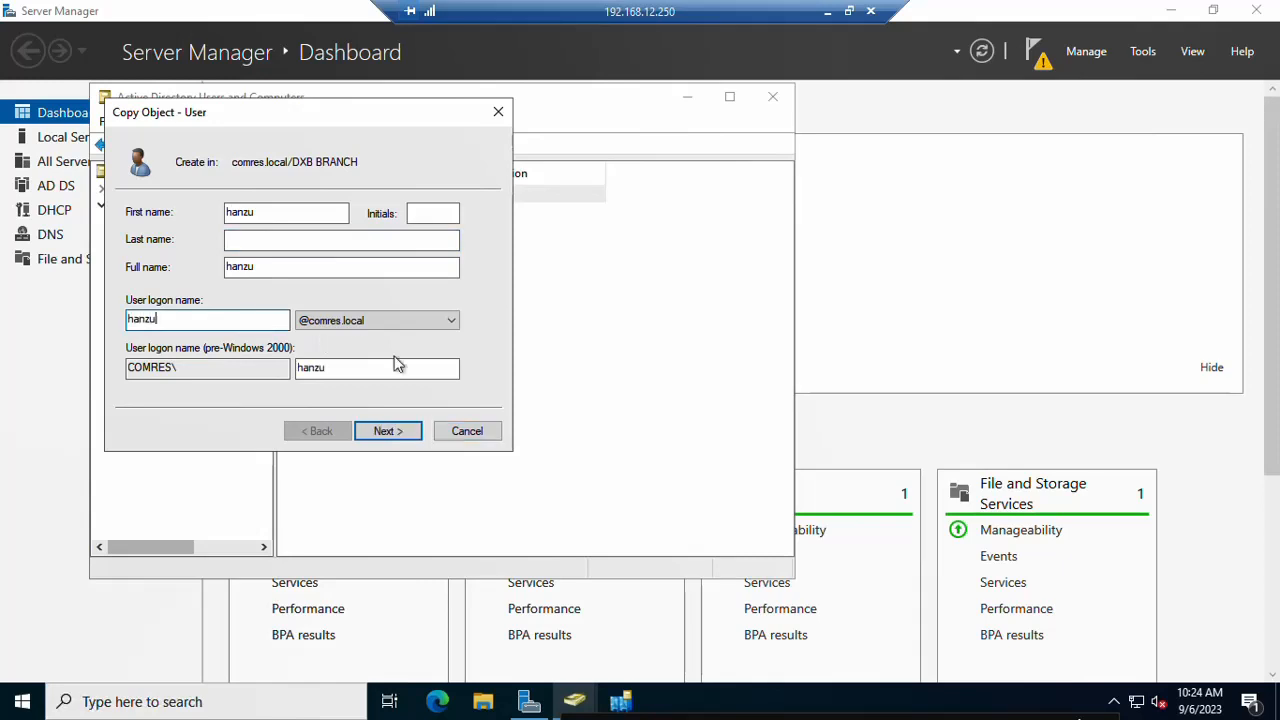
Step: Set and confirm hanzu's password and finish creating the copied user
click(388, 436)
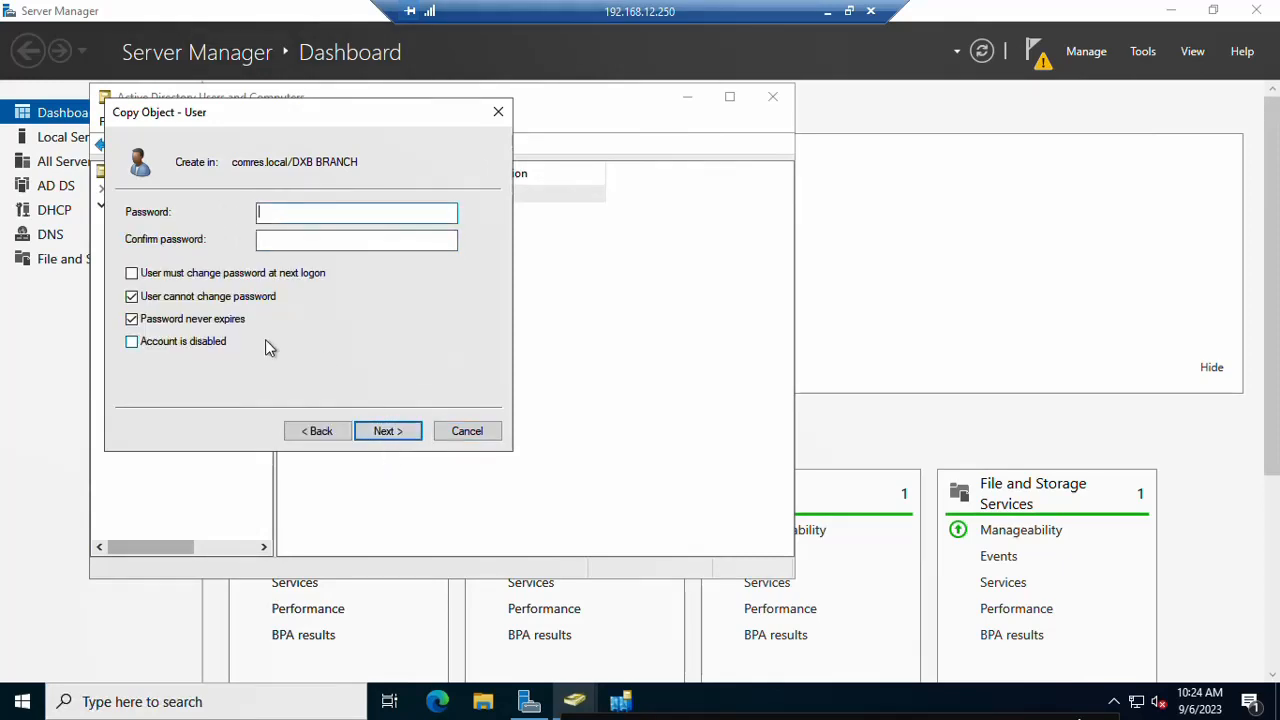
text(••••••••)
key(Tab)
text(•••)
key(BackSpace)
key(BackSpace)
key(BackSpace)
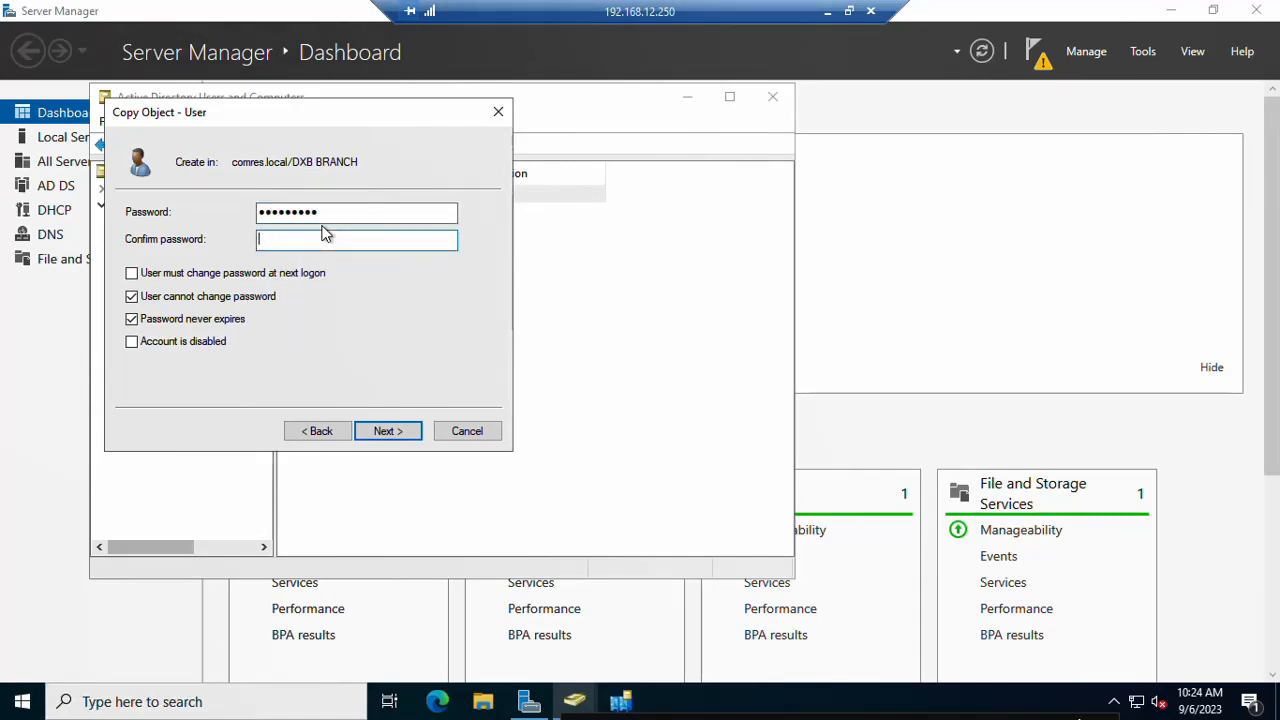
key(Caps_Lock)
text(•••••)
key(ctrl+a)
key(Caps_Lock)
text(•••••••••)
click(380, 444)
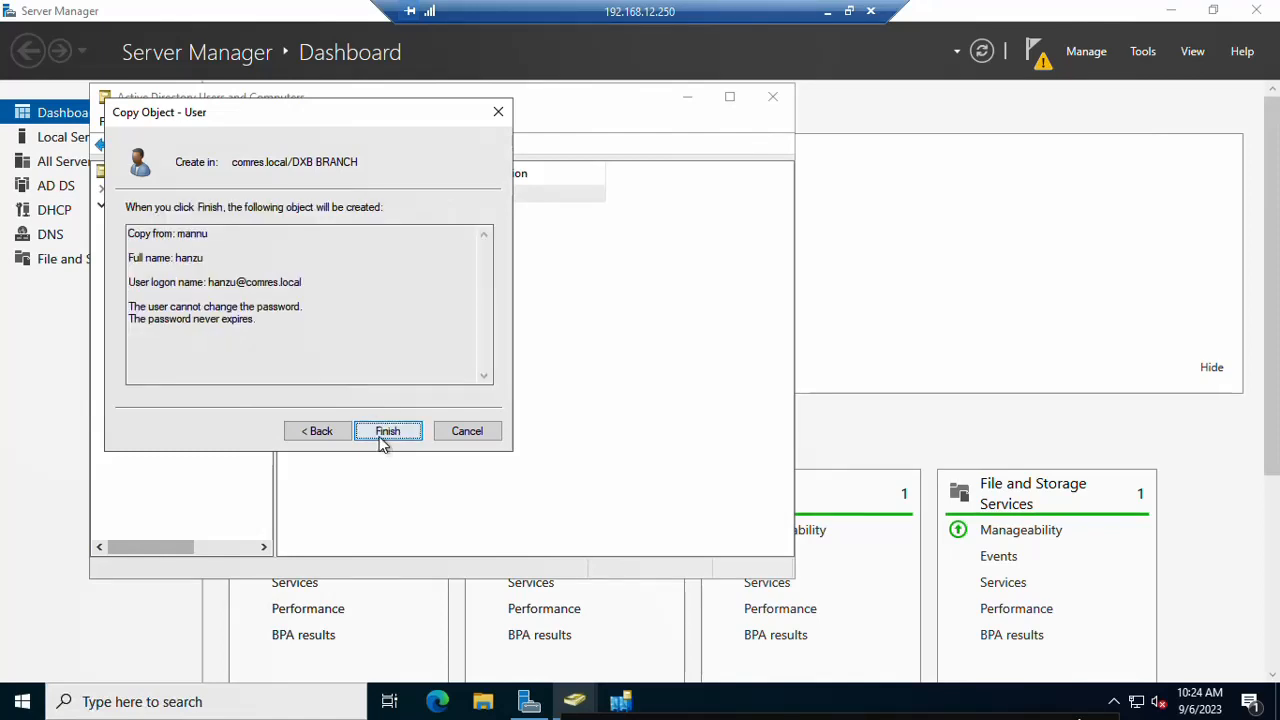
click(380, 443)
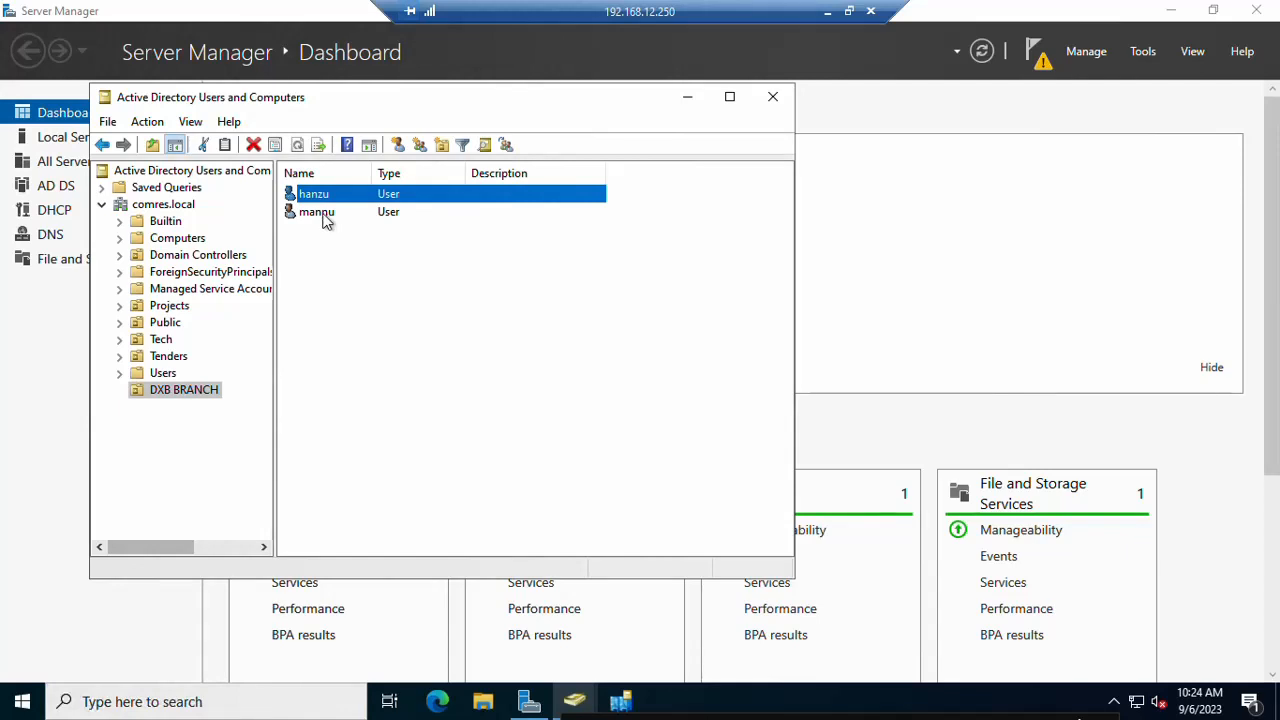
click(323, 218)
Step: Copy user mannu into a new user with first name and logon name shazu
right_click(323, 213)
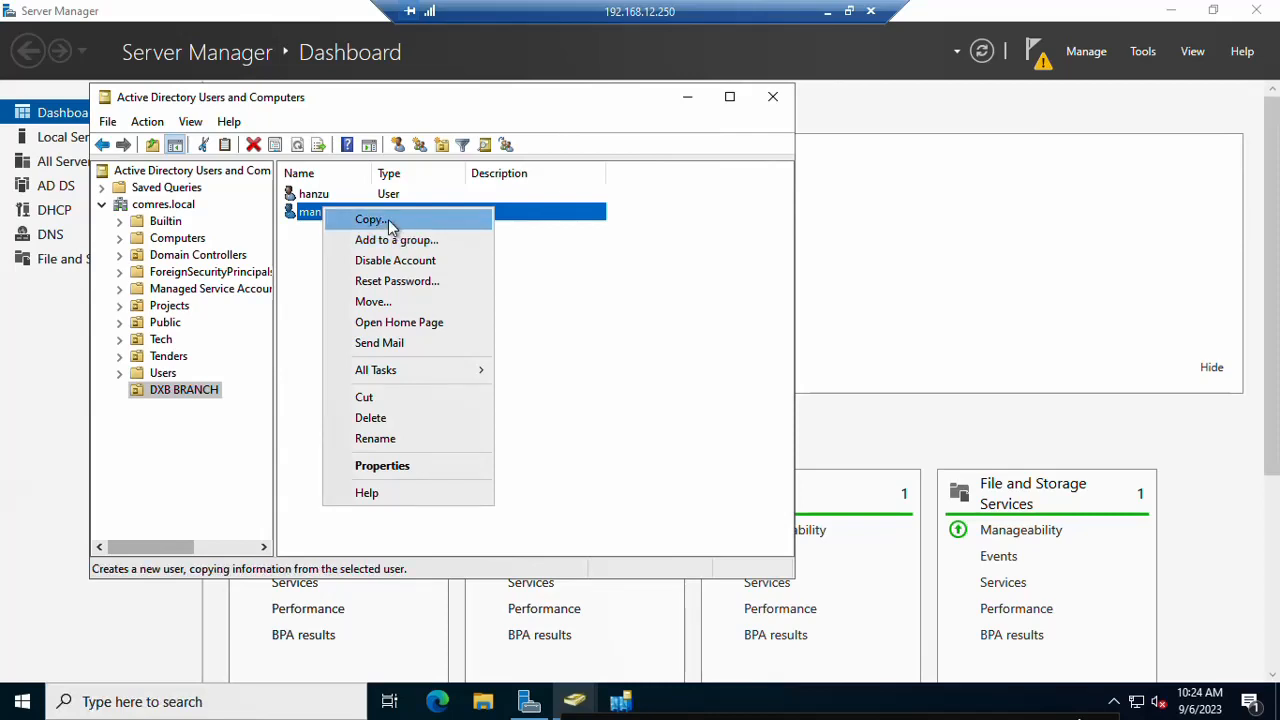
click(388, 222)
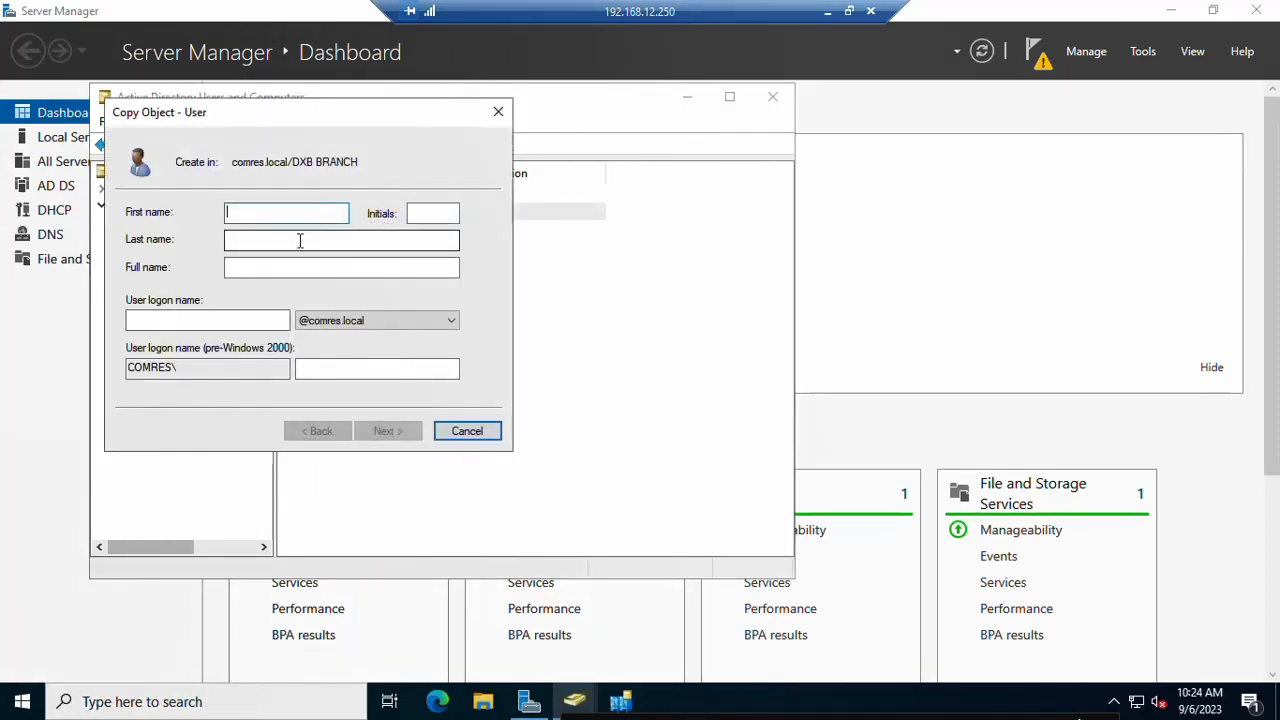
click(498, 111)
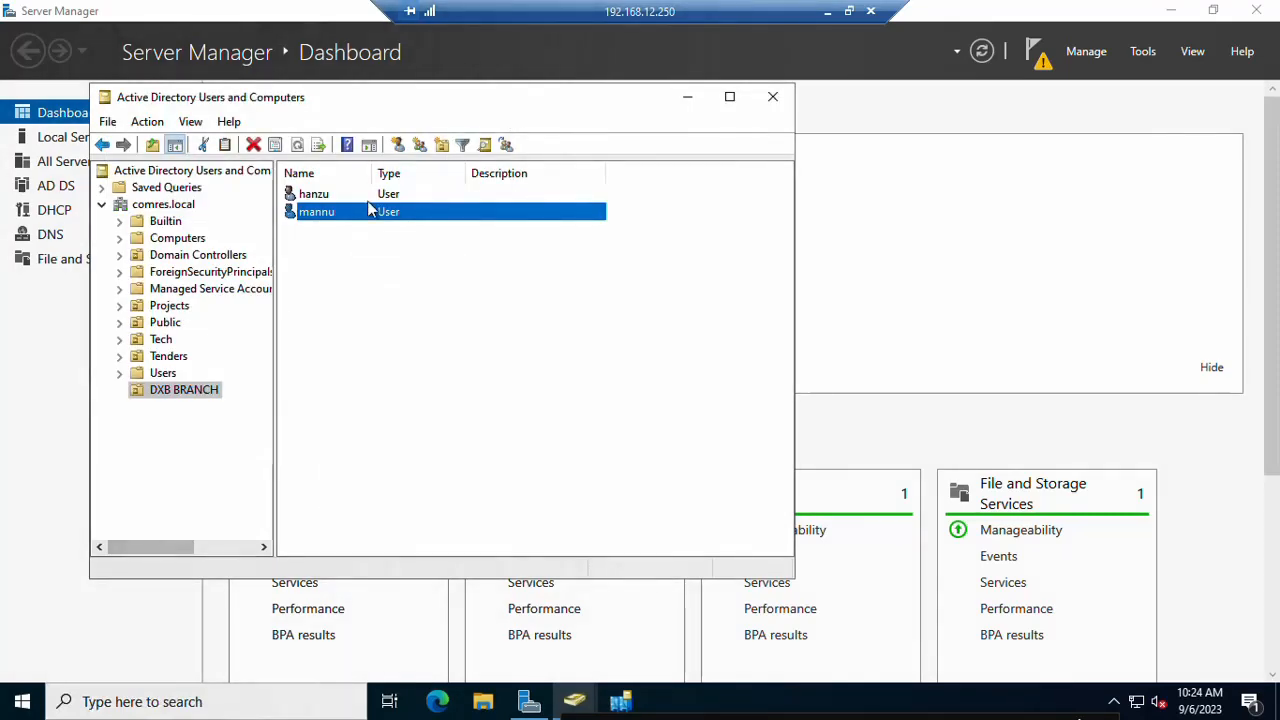
right_click(320, 216)
click(356, 231)
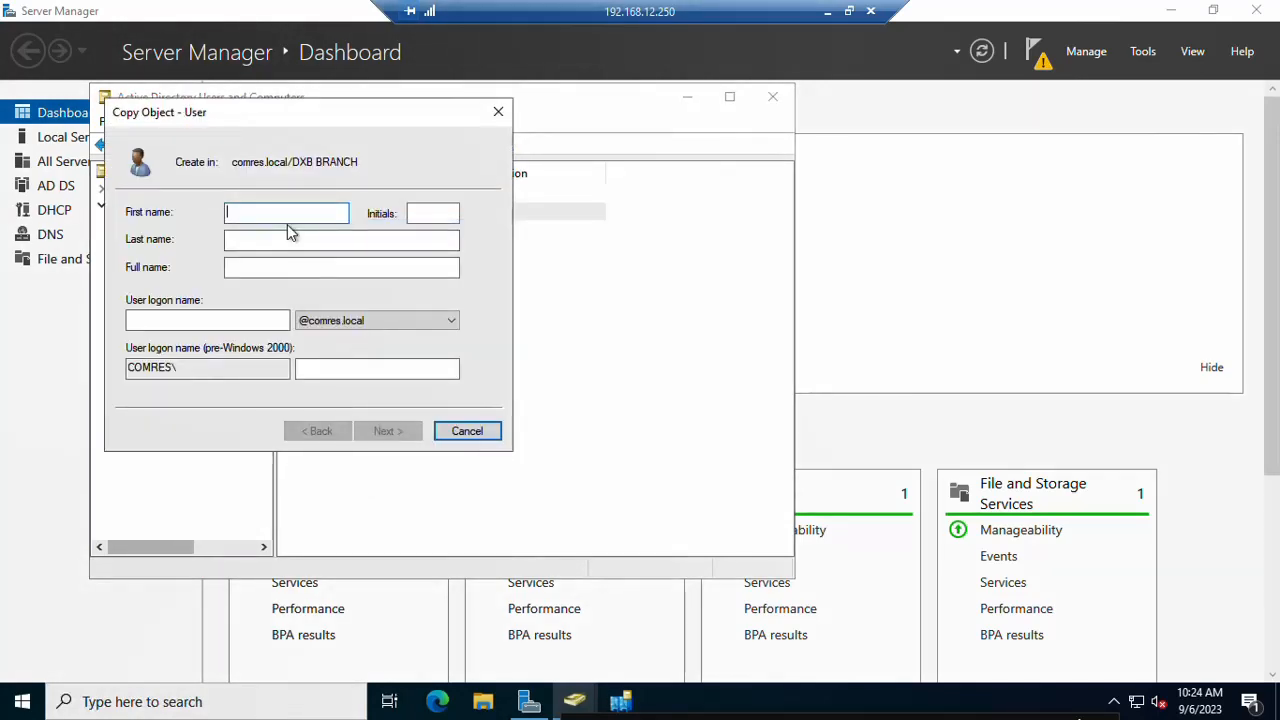
text(shazu)
key(Tab)
key(Tab)
key(Tab)
key(Tab)
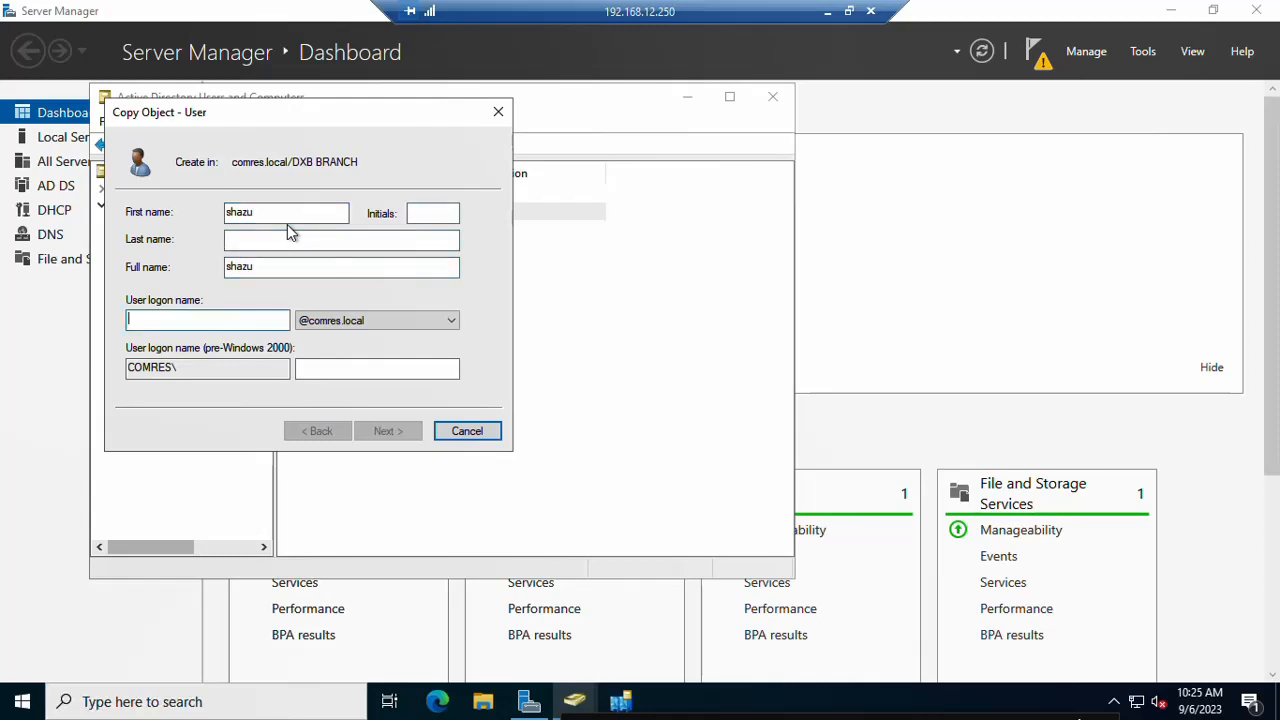
text(shazu)
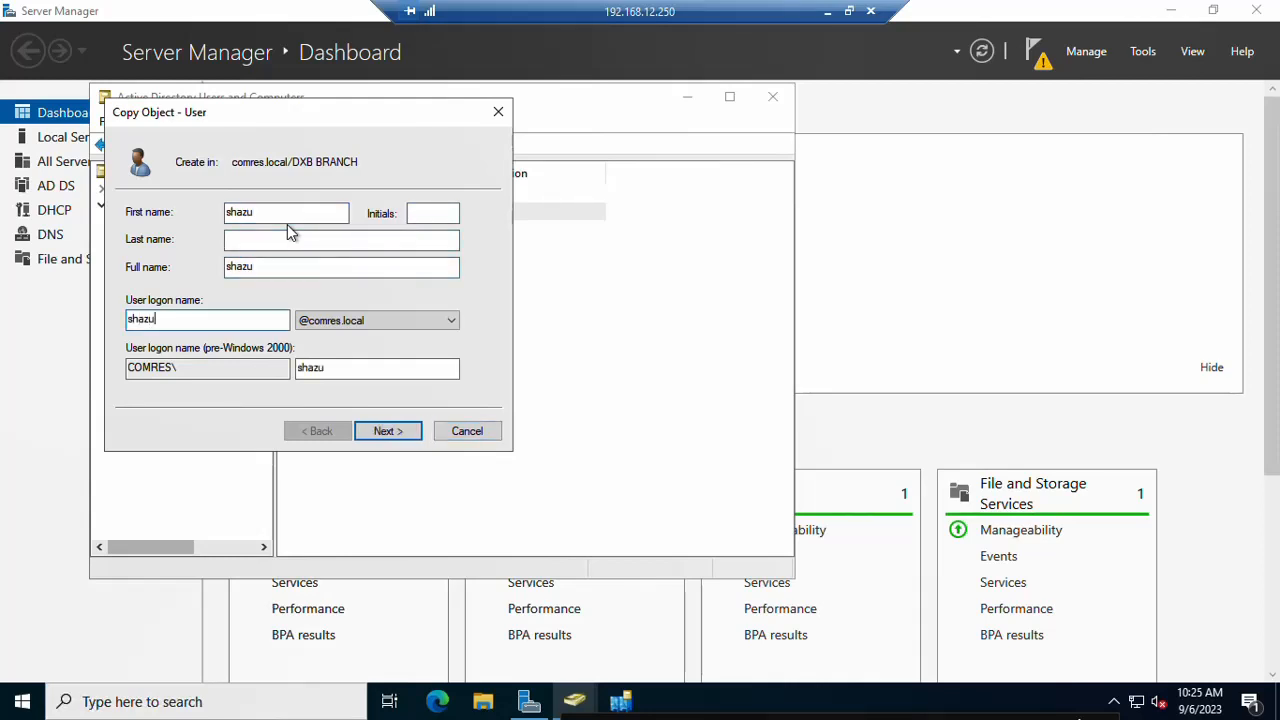
Step: Set and confirm shazu's password and finish creating the copied user
click(388, 431)
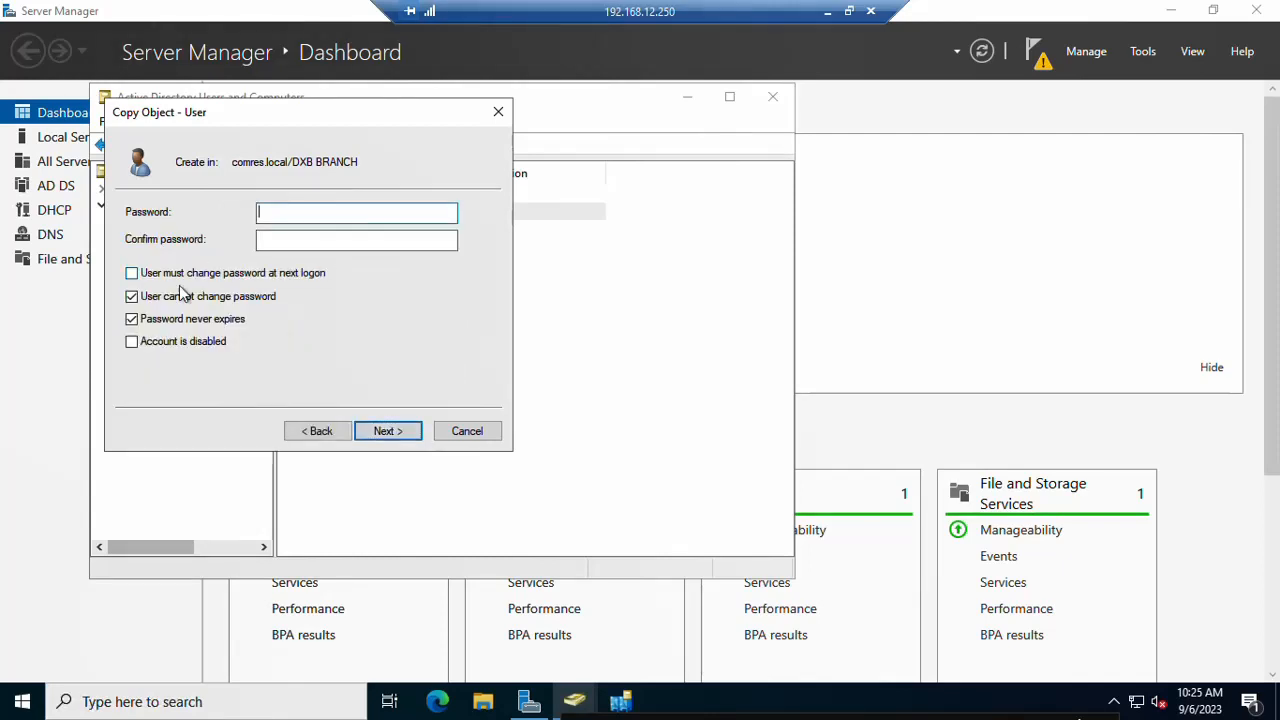
text(*****)
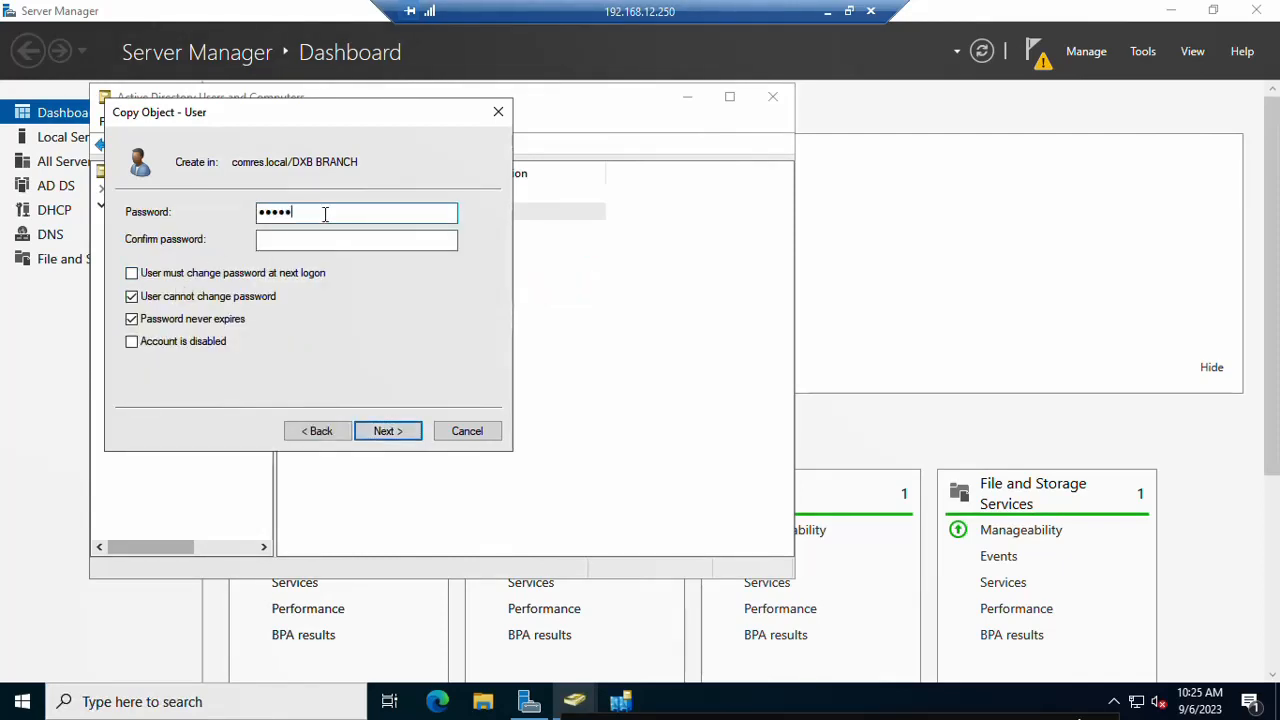
text(****)
key(Tab)
text(*)
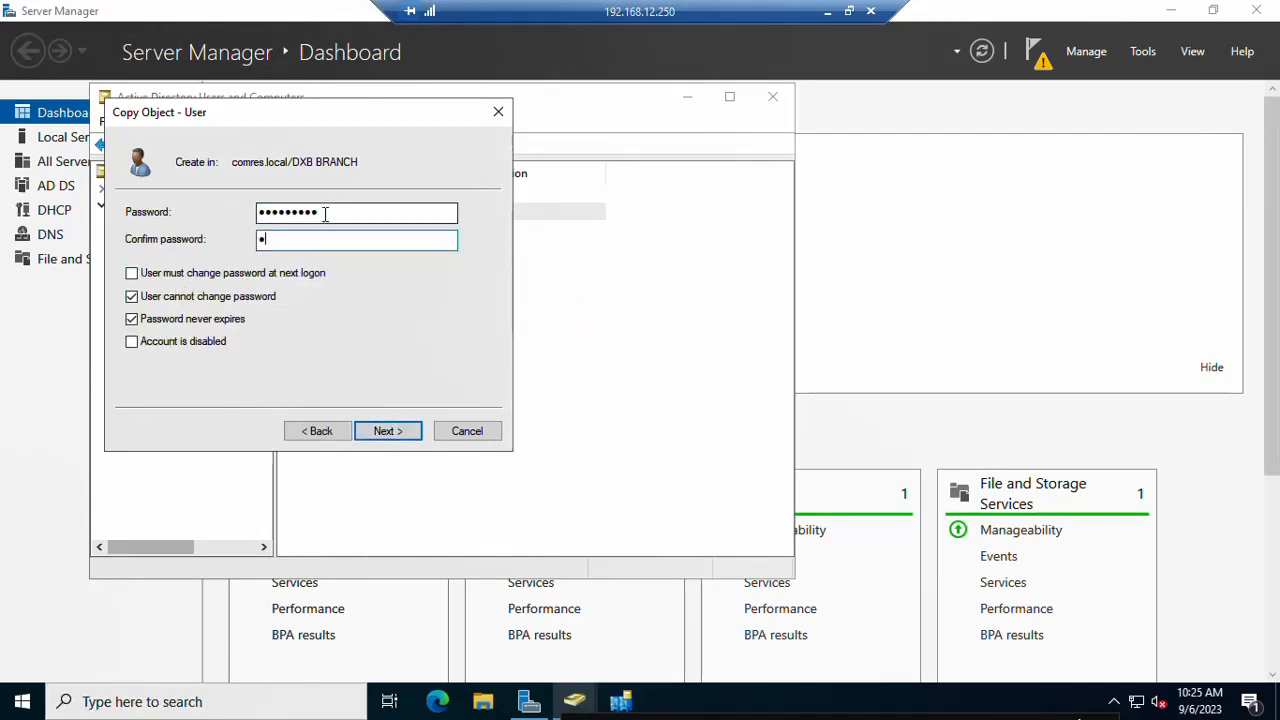
text(********)
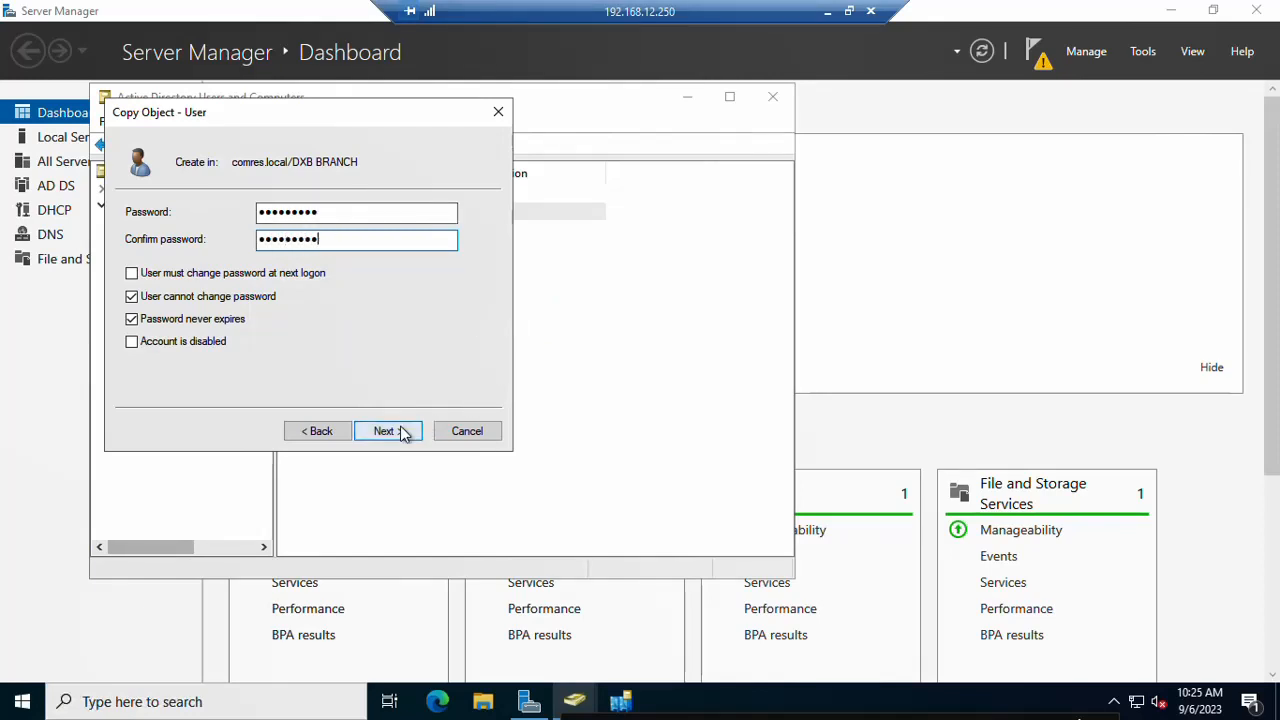
click(402, 432)
click(388, 431)
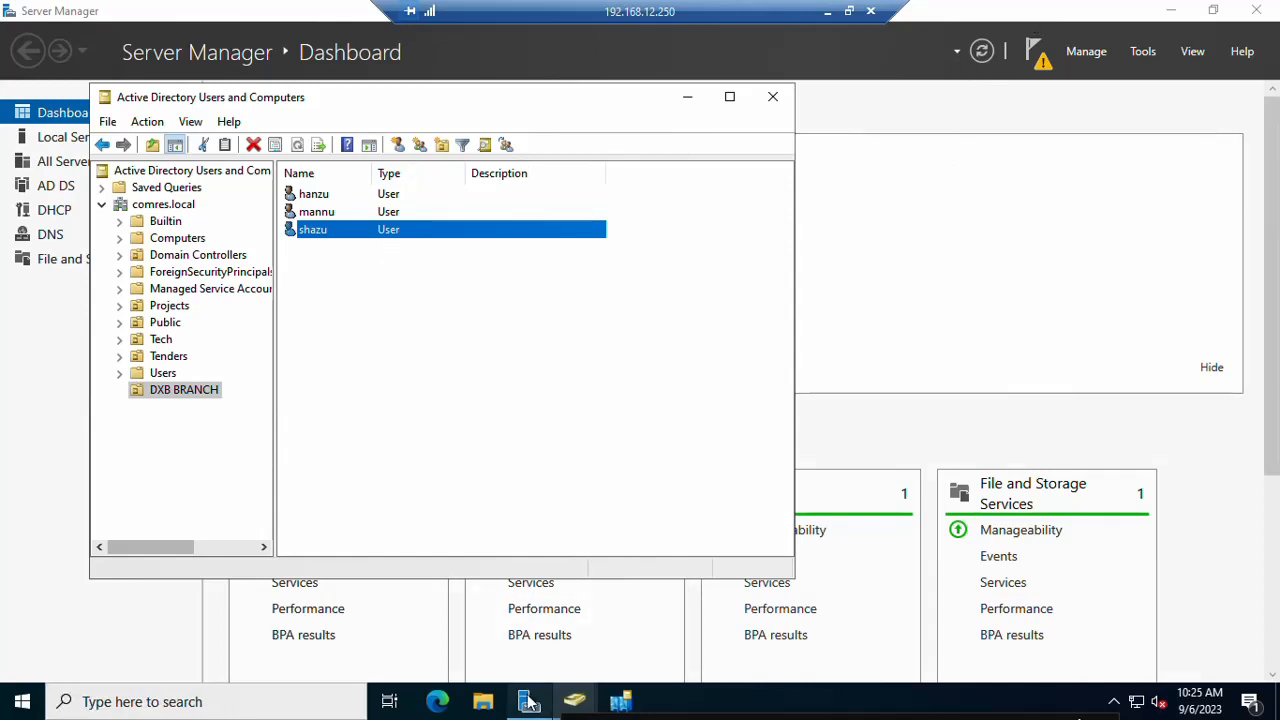
Step: On the 192.168.12.2 session, close Sites and Services and launch Active Directory Users and Computers
click(828, 12)
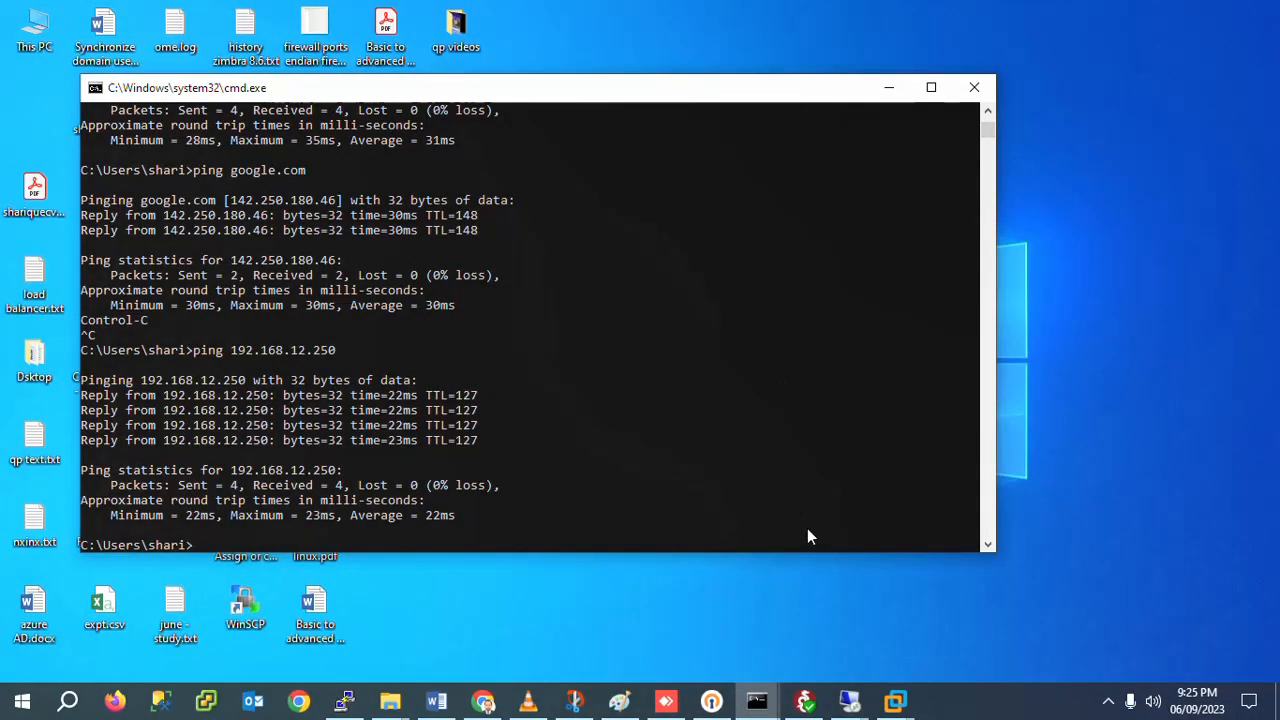
mouse_move(849, 700)
click(758, 640)
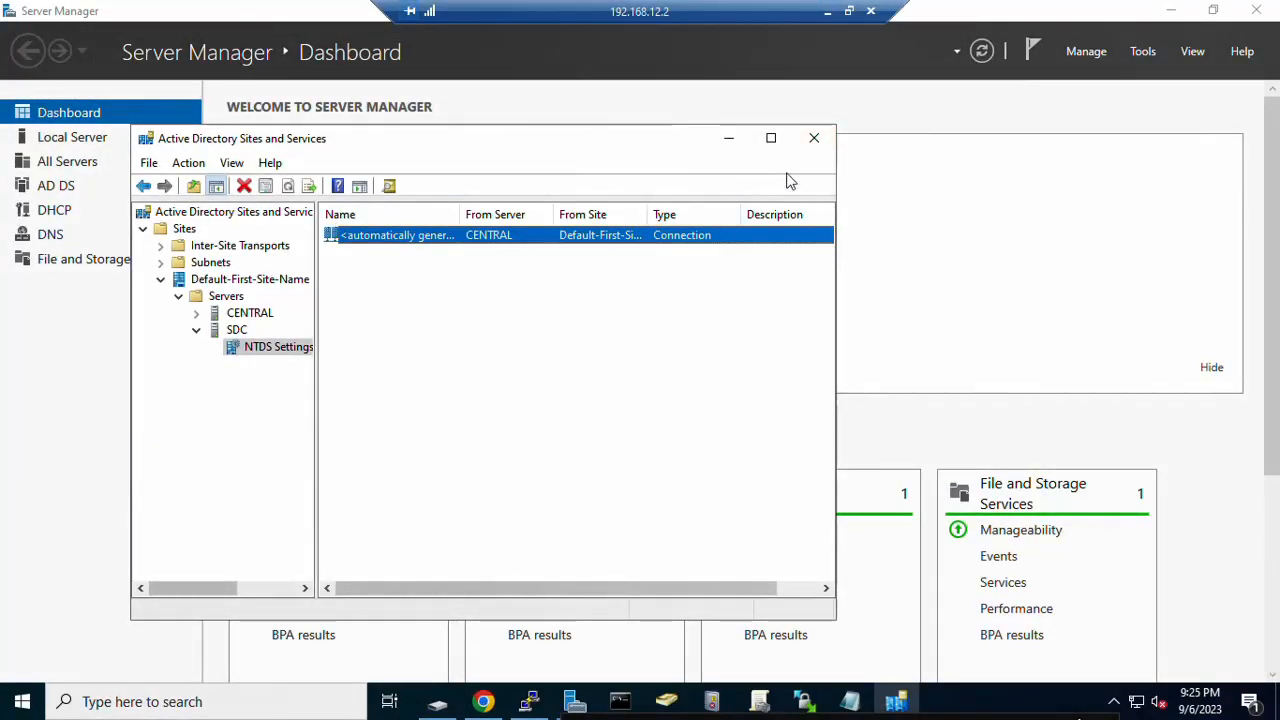
click(814, 138)
click(1143, 51)
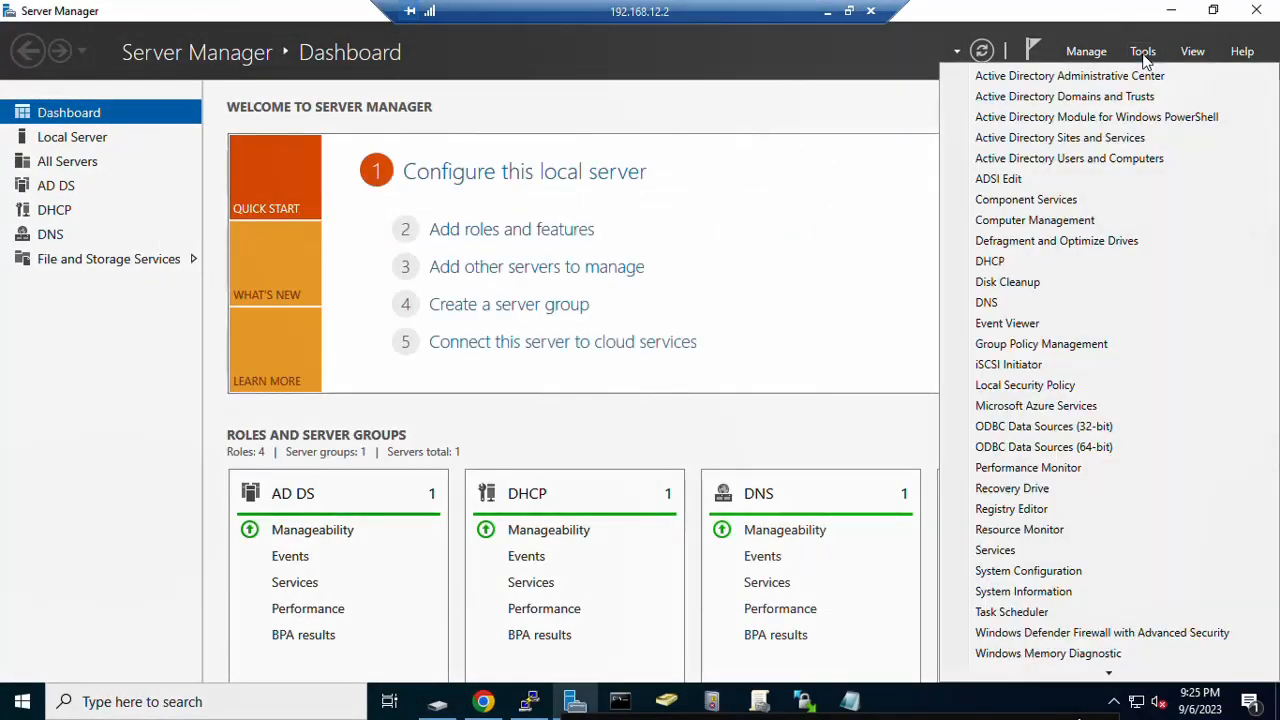
click(1120, 167)
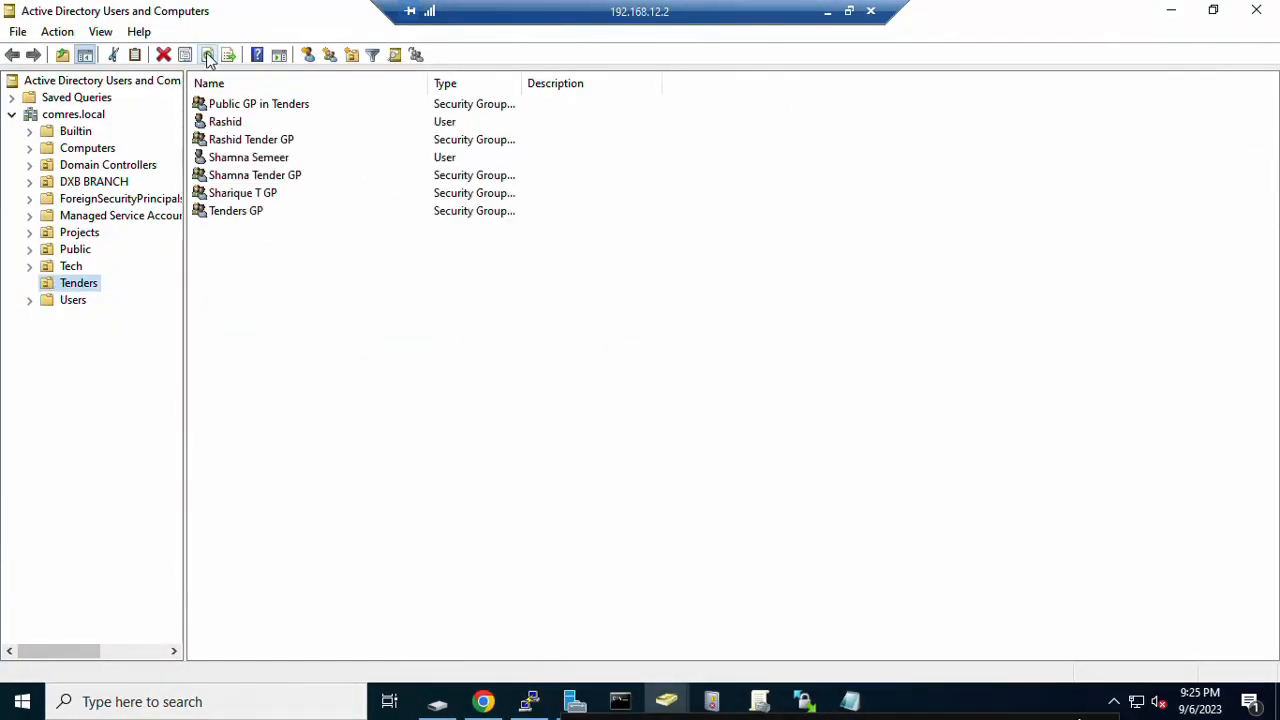
Step: Refresh and view DXB BRANCH listing hanzu, mannu and shazu, then minimize the window
click(208, 56)
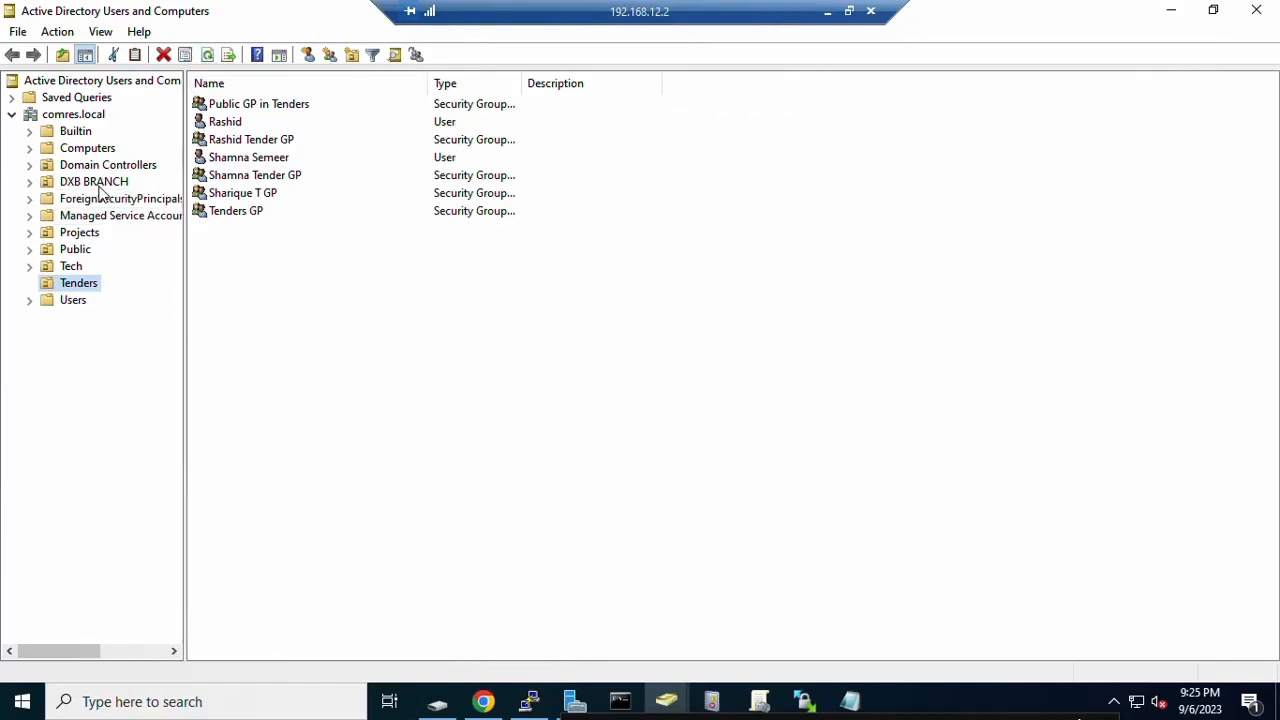
click(98, 184)
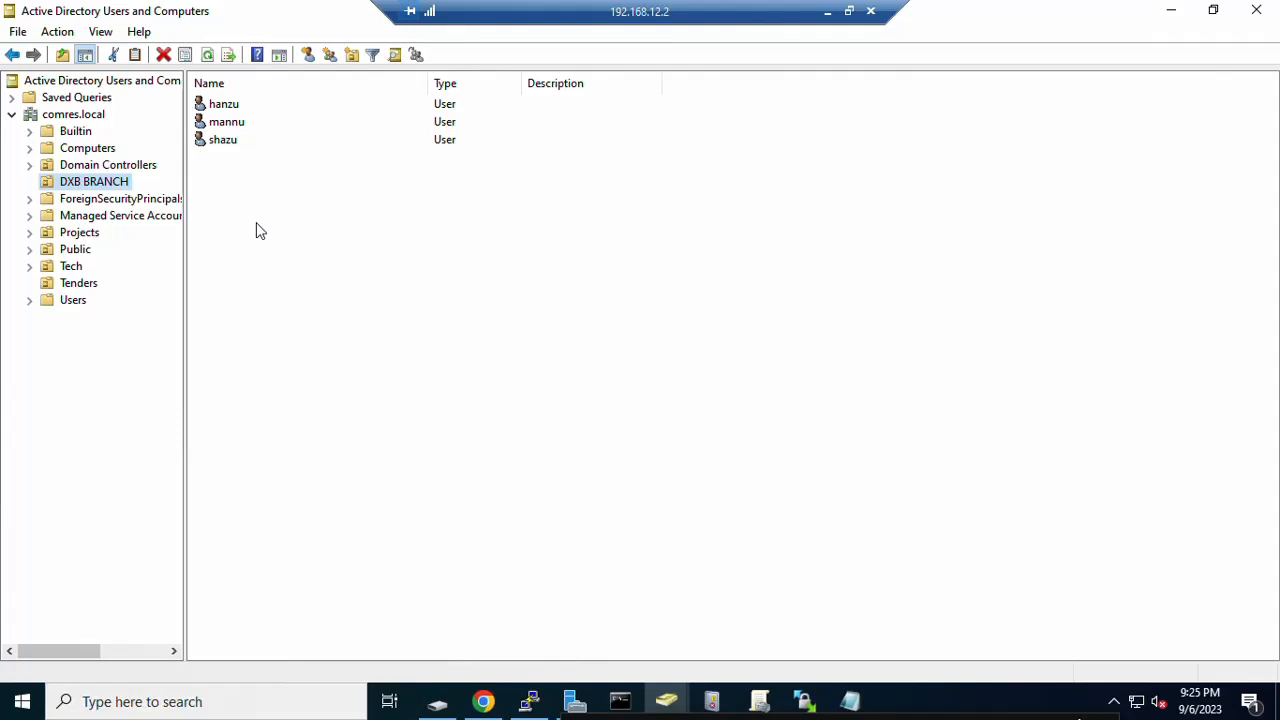
click(1167, 16)
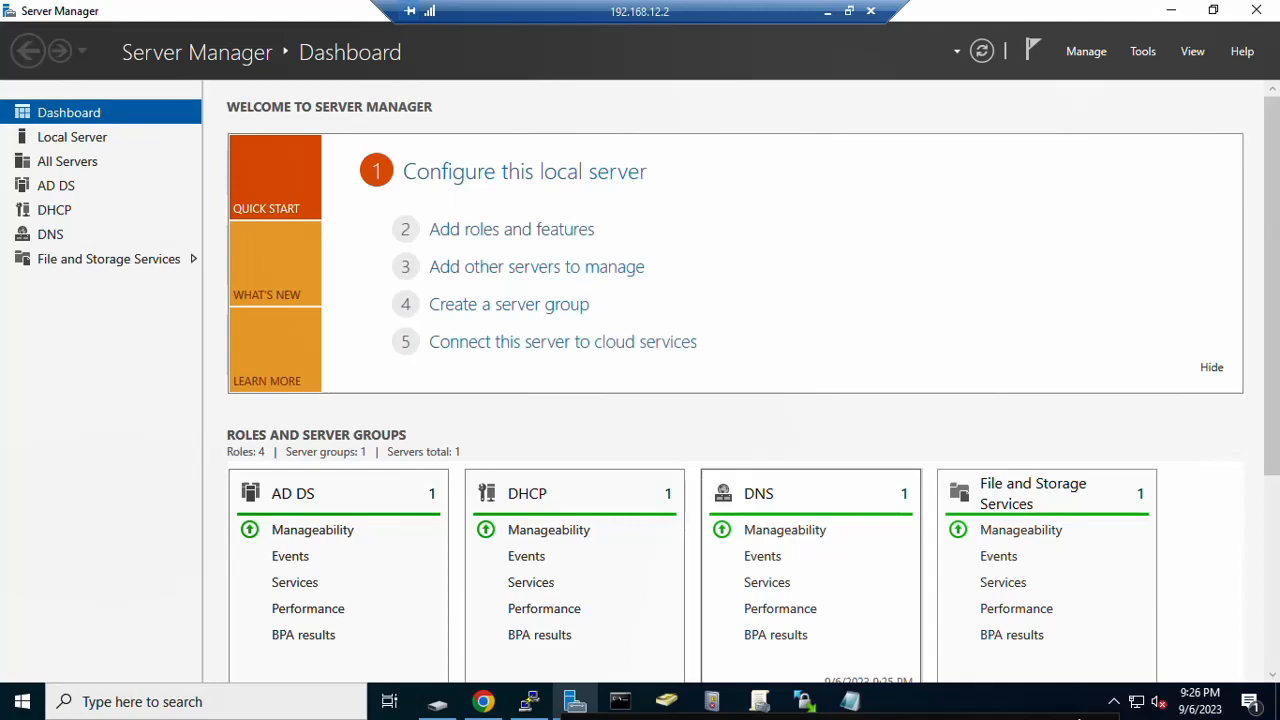
drag(919, 719, 883, 629)
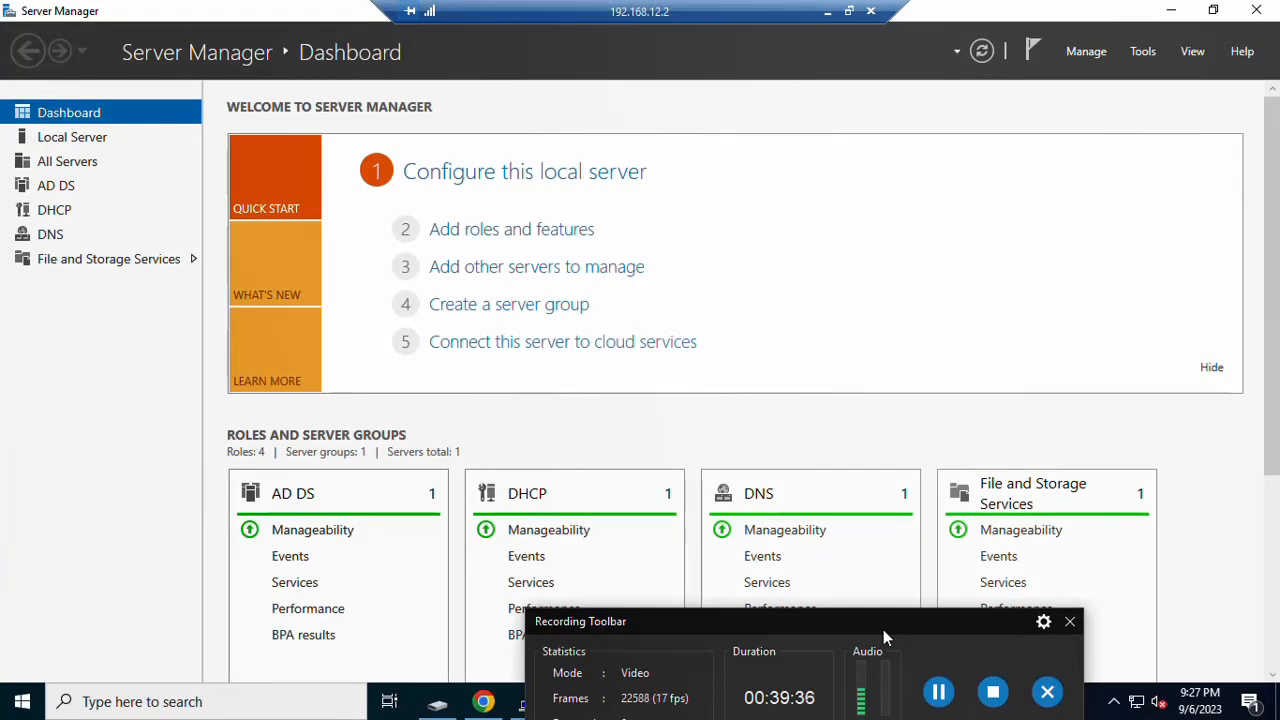